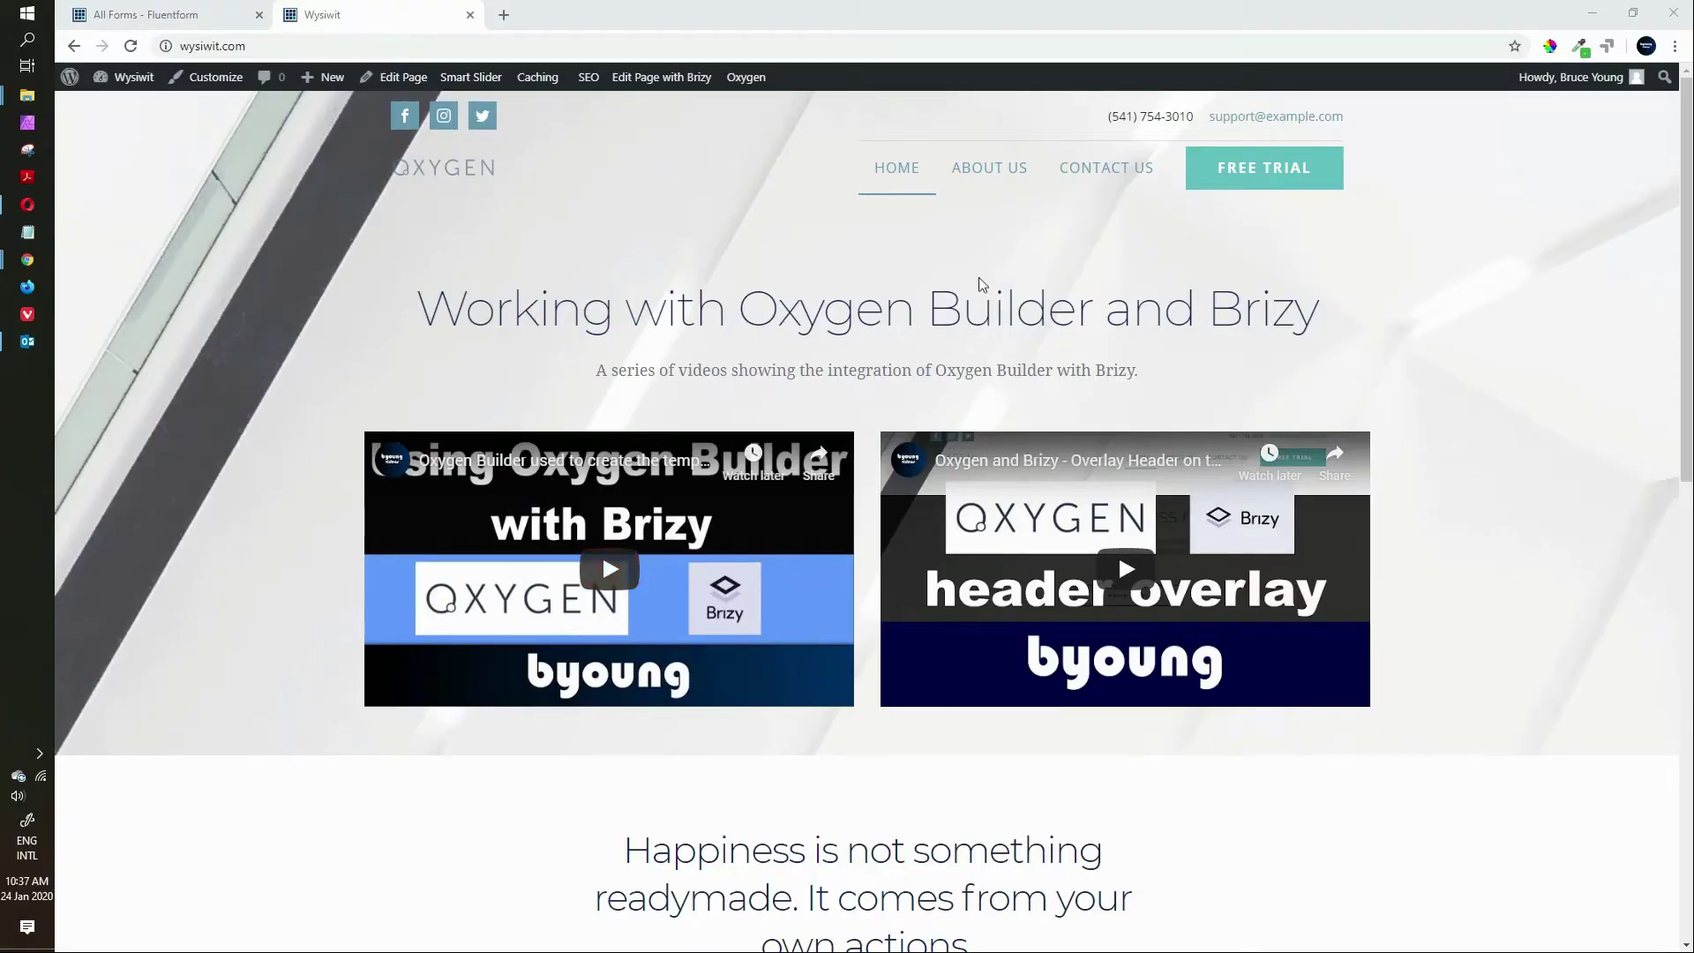
Go to the Contact Us page from the site menu and launch it in the Brizy editor
{"action": "left_click", "coordinate": [1118, 167]}
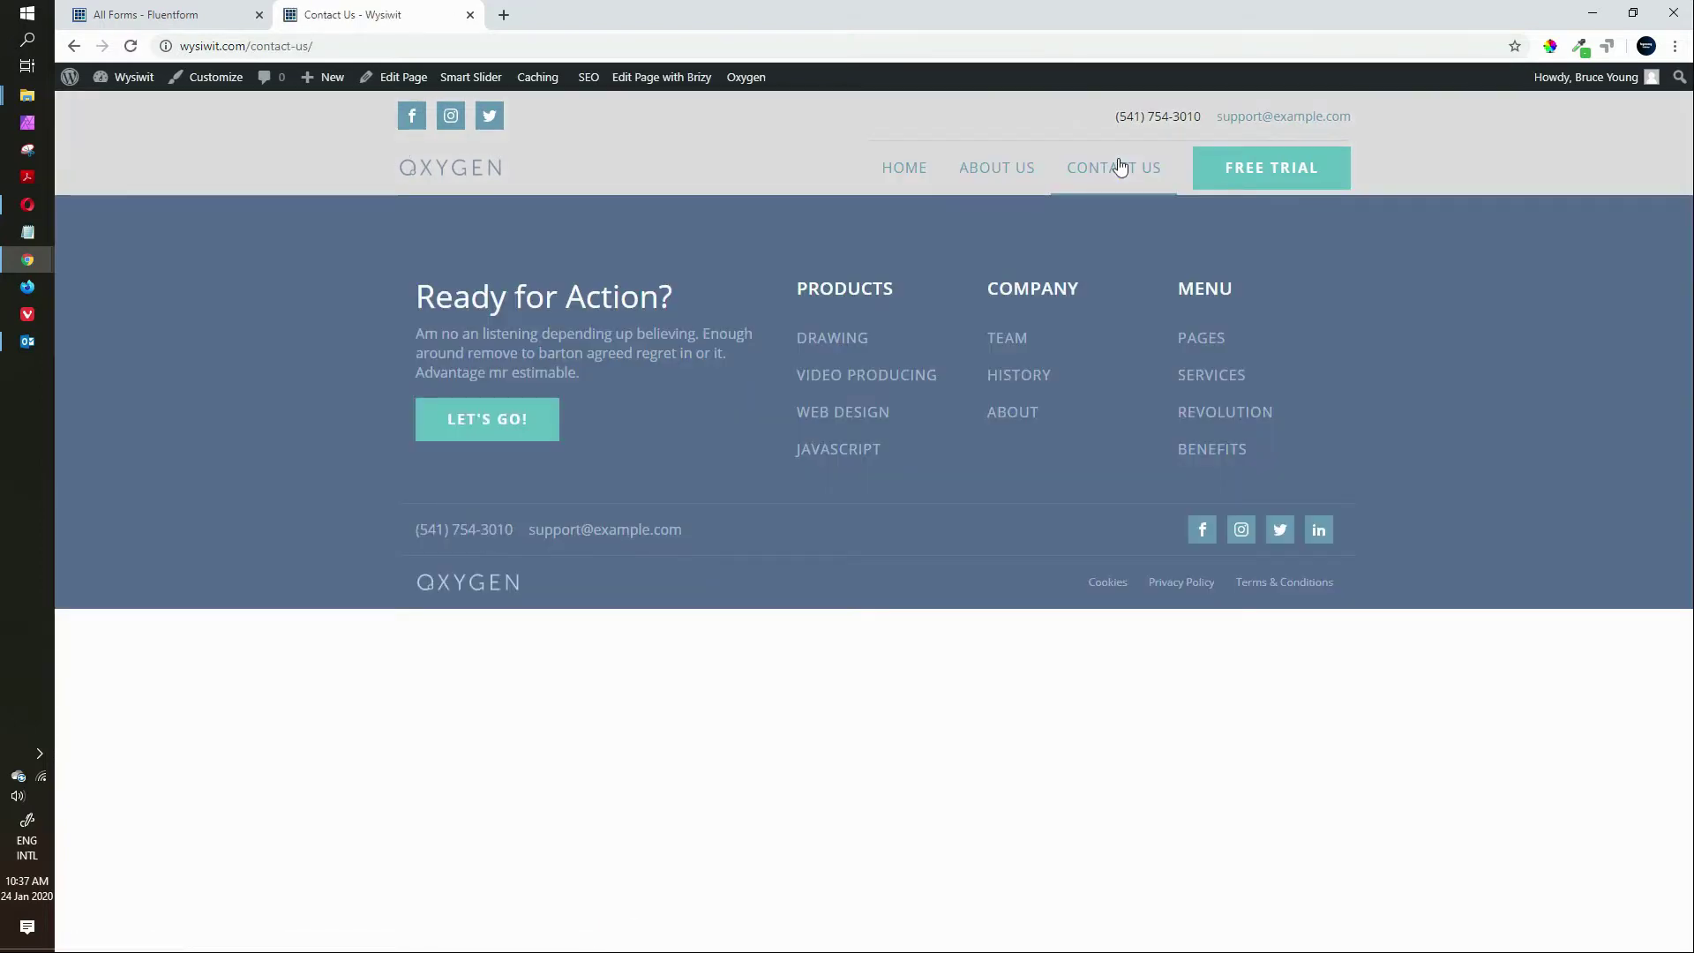
{"action": "left_click", "coordinate": [679, 80]}
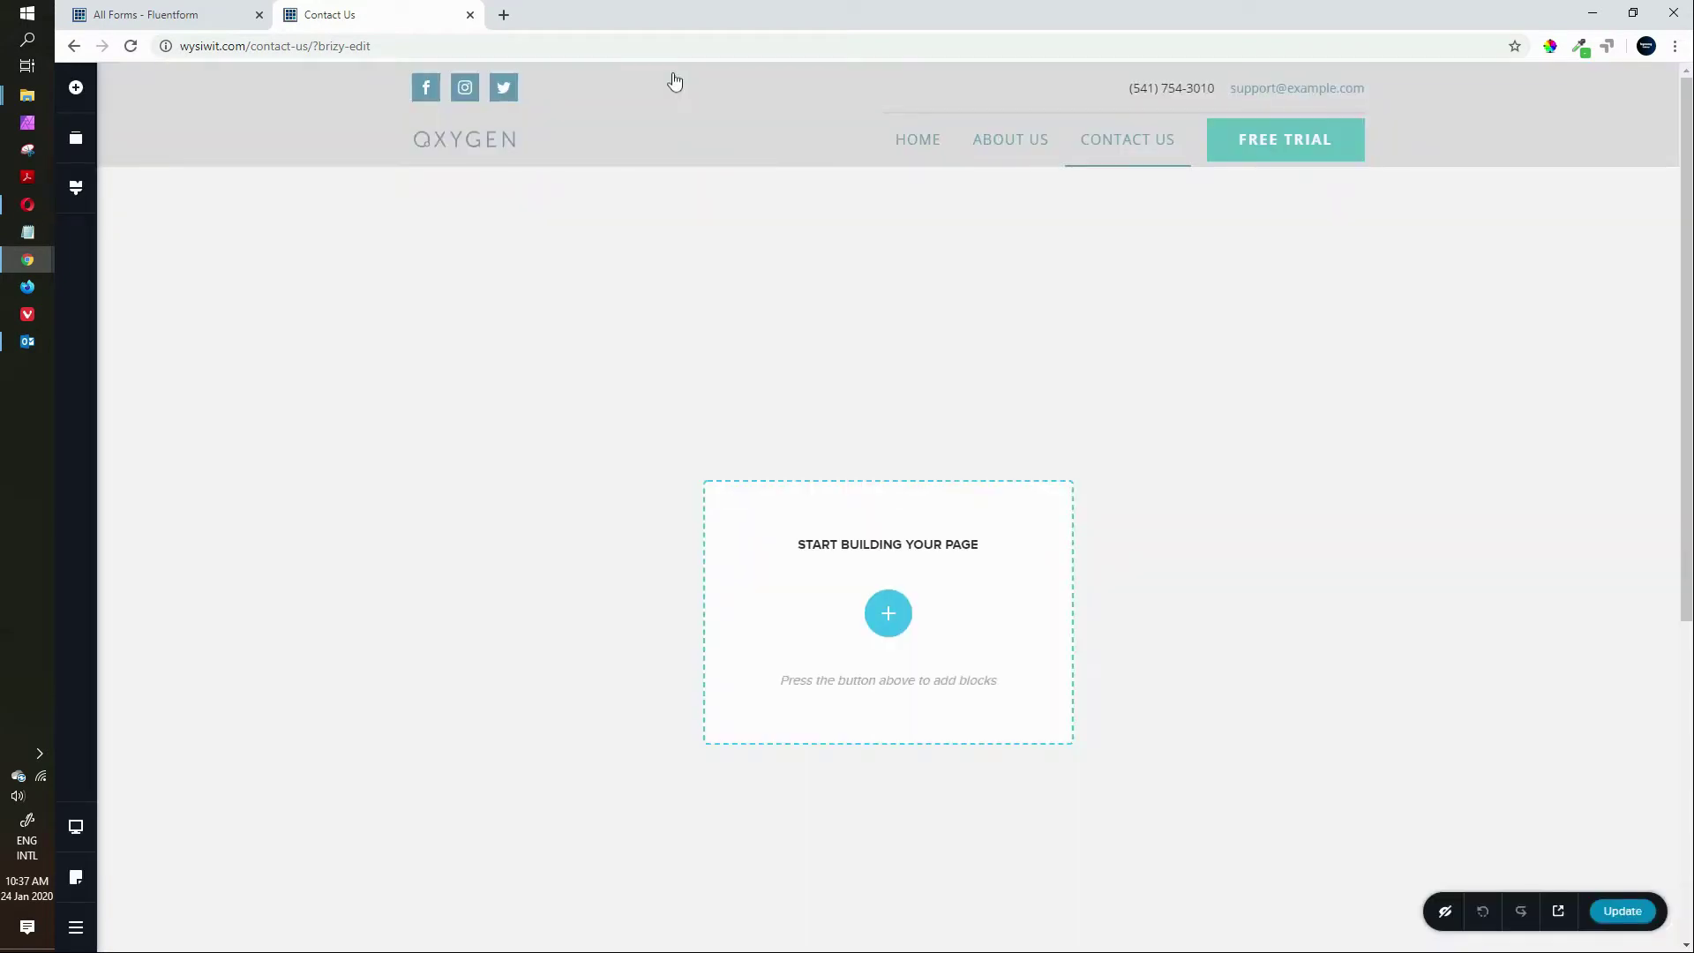
Insert the Contact-category block with a Wall St map above a name, email, subject and message form
{"action": "scroll", "coordinate": [664, 346], "scroll_direction": "down", "scroll_amount": 5}
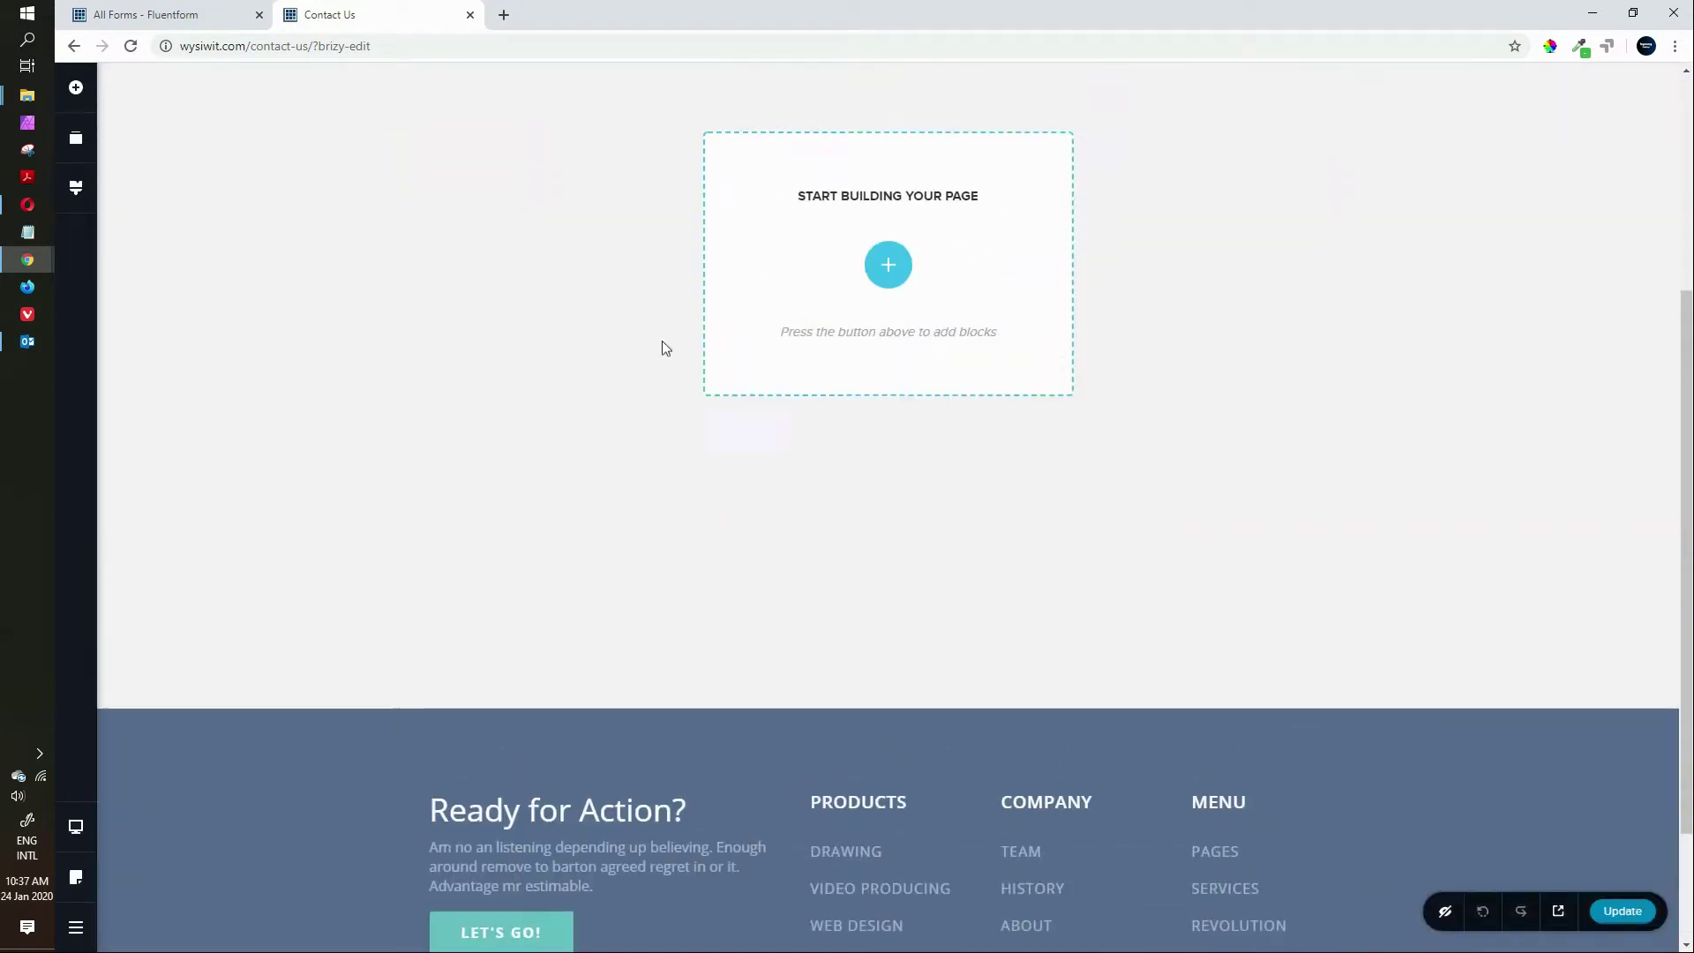
{"action": "scroll", "coordinate": [664, 341], "scroll_direction": "up", "scroll_amount": 4}
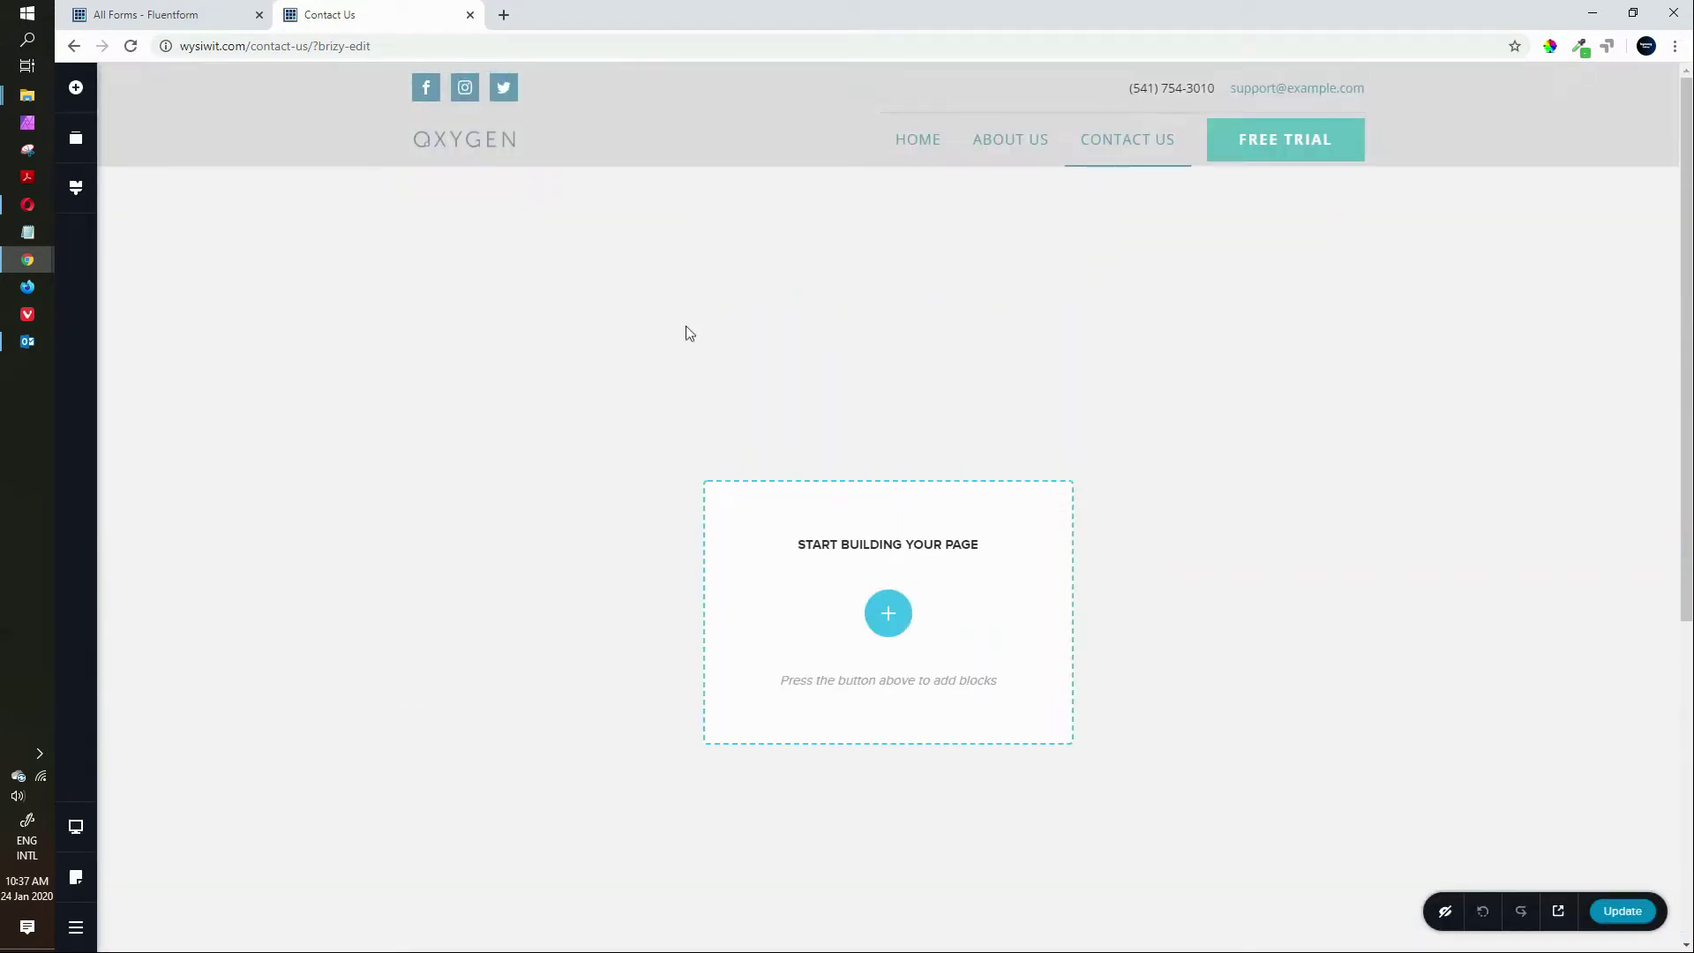
{"action": "left_click", "coordinate": [893, 609]}
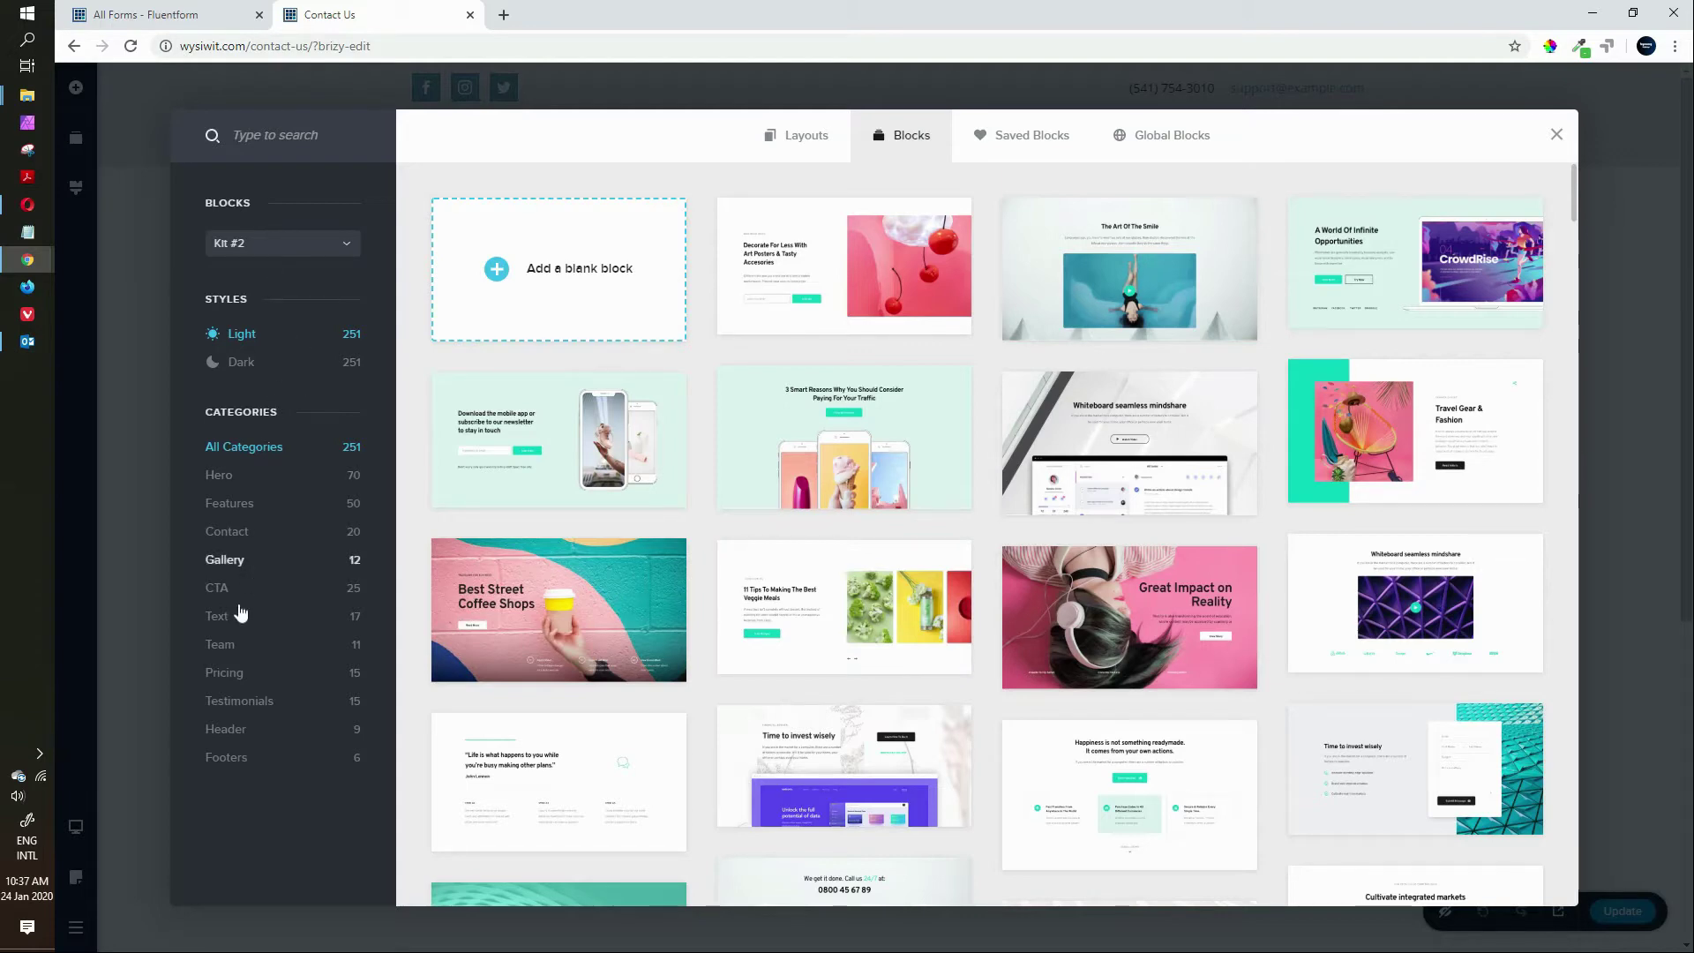
{"action": "left_click", "coordinate": [231, 535]}
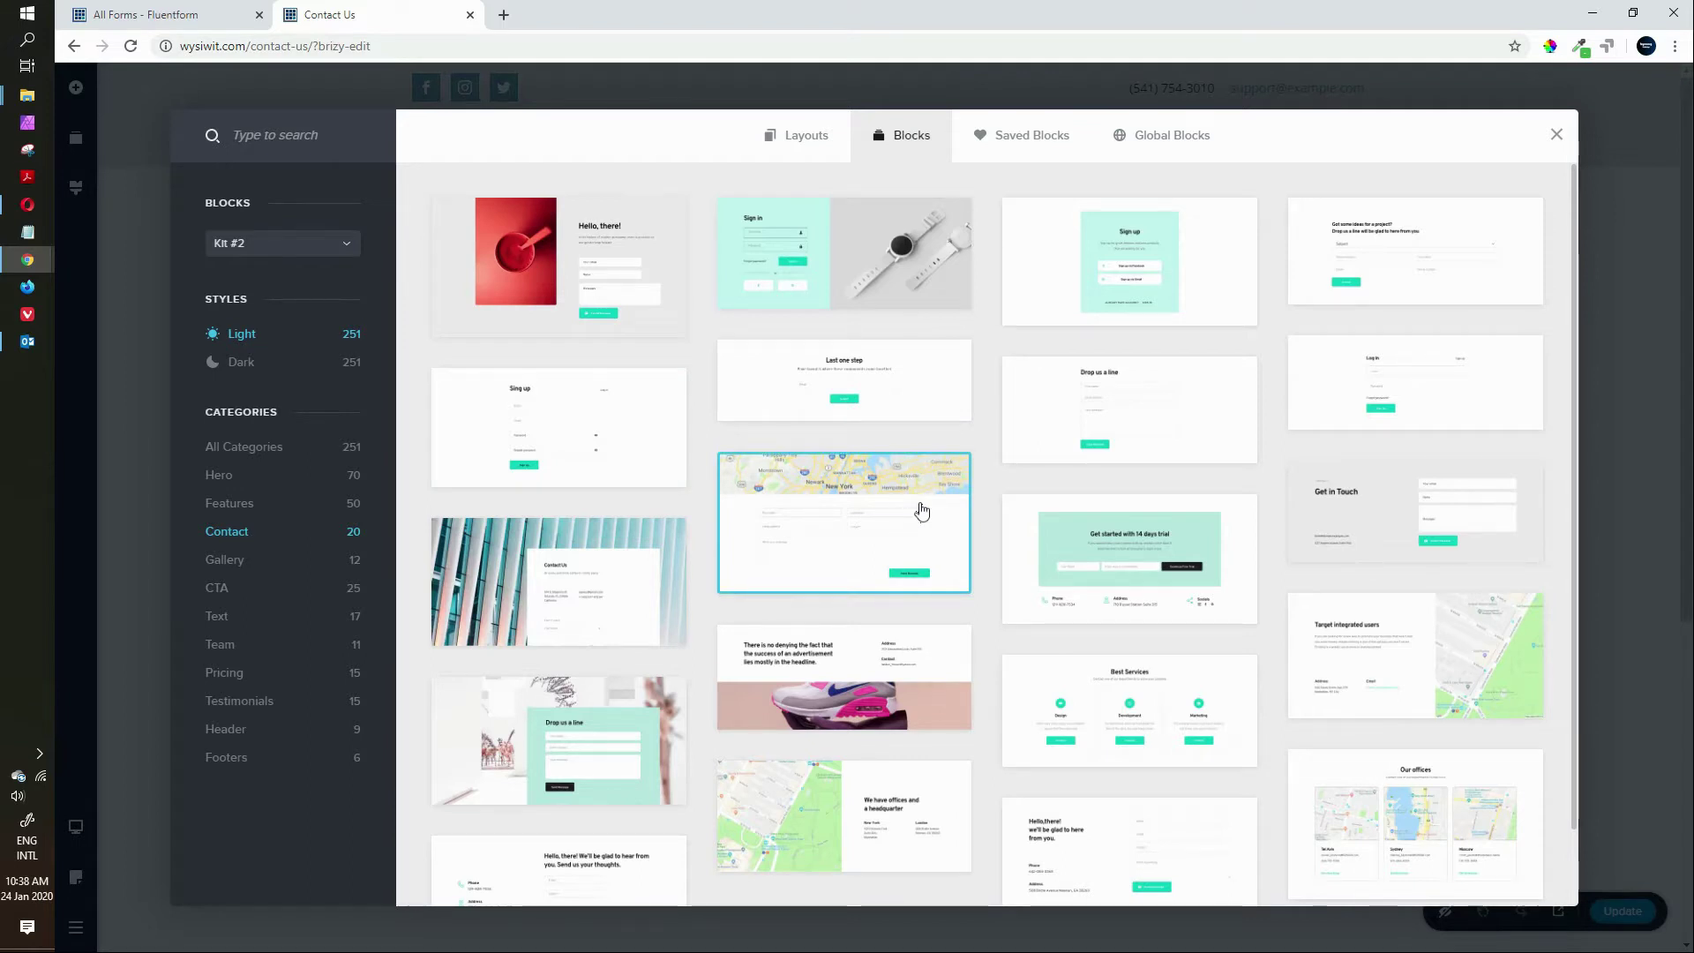
{"action": "left_click", "coordinate": [922, 510]}
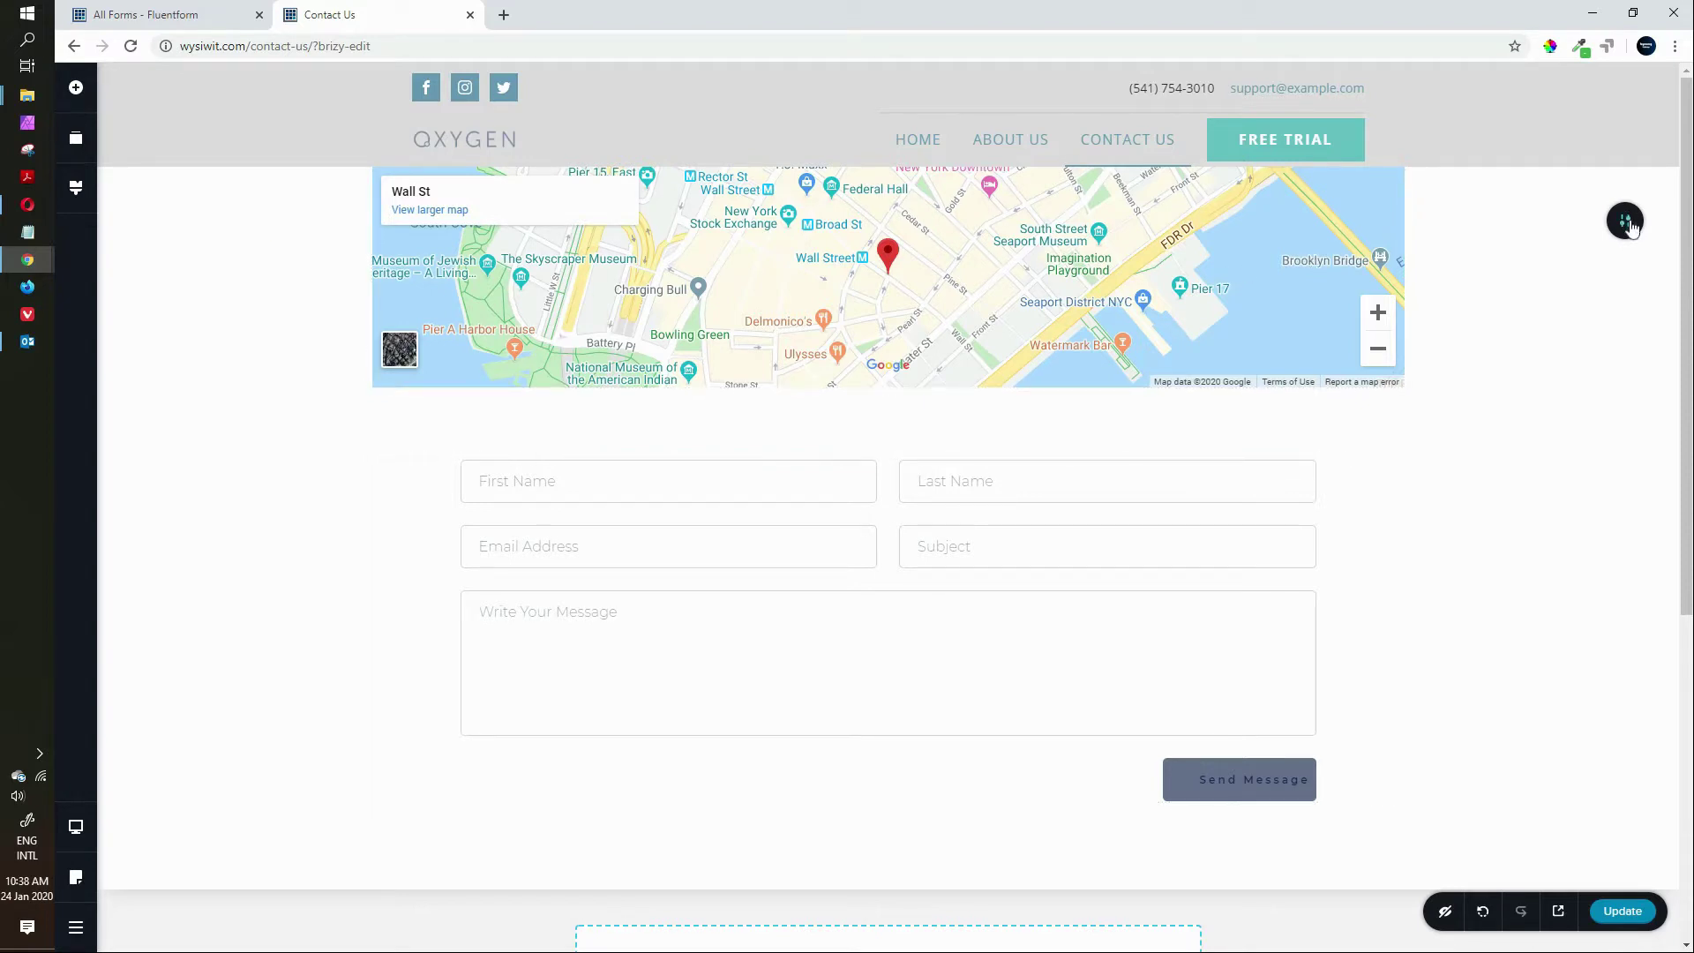
Set the contact block's width to Full
{"action": "mouse_move", "coordinate": [1630, 227]}
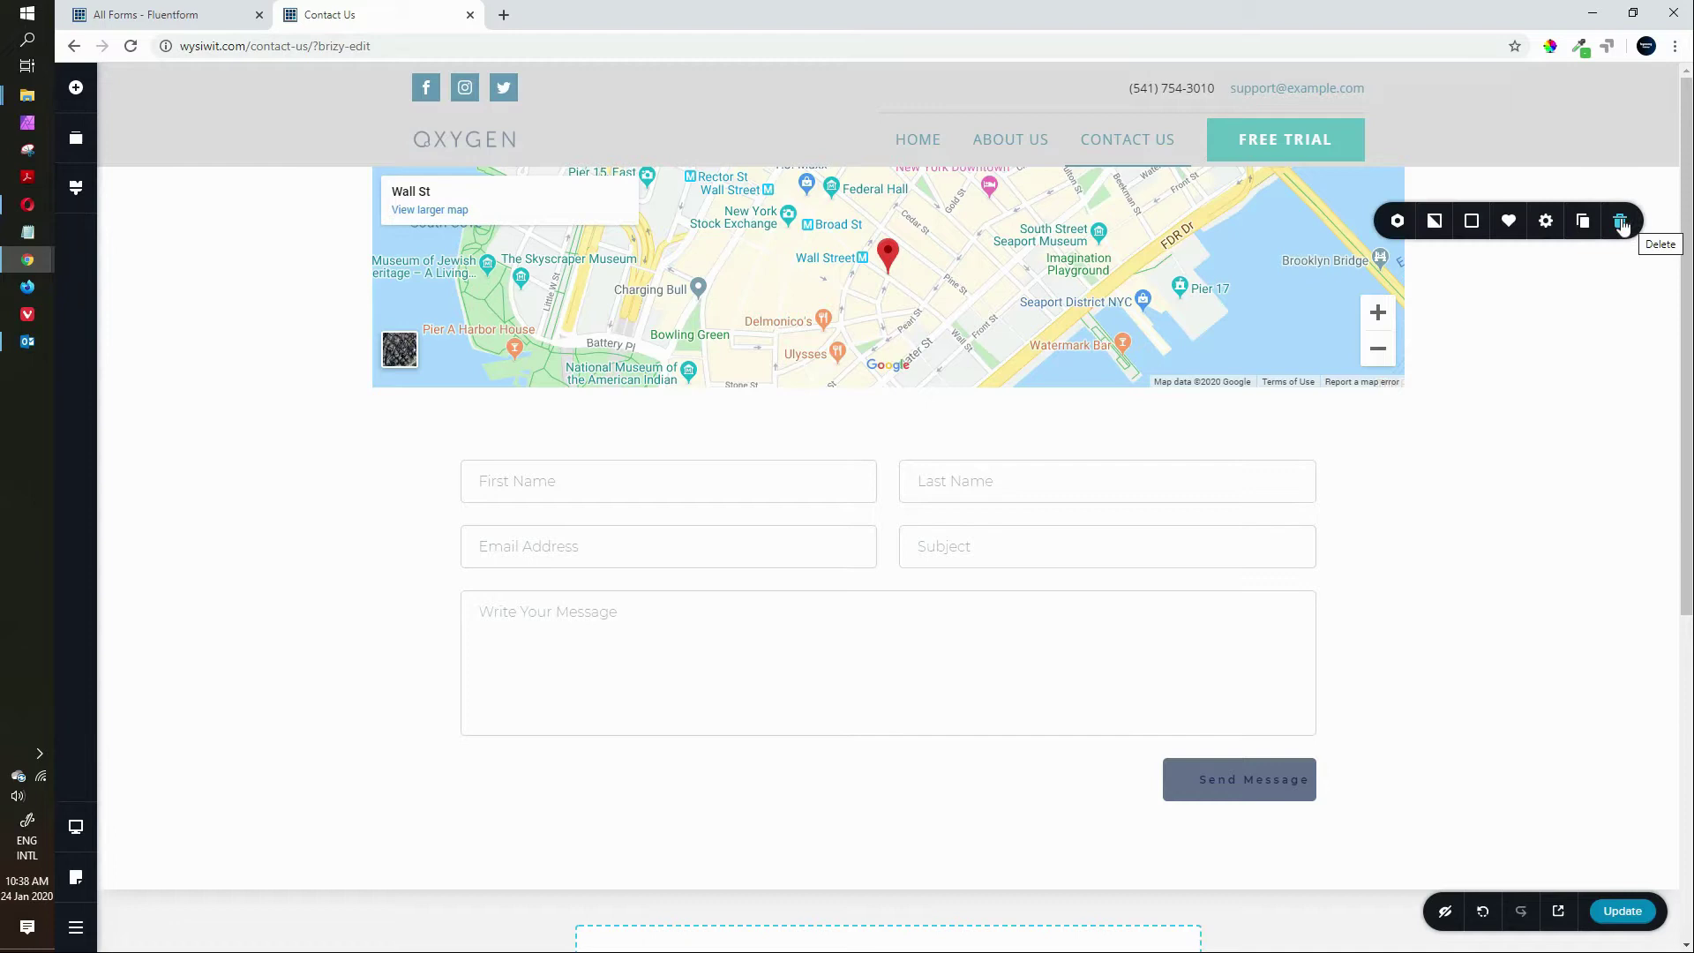
{"action": "left_click", "coordinate": [1546, 221]}
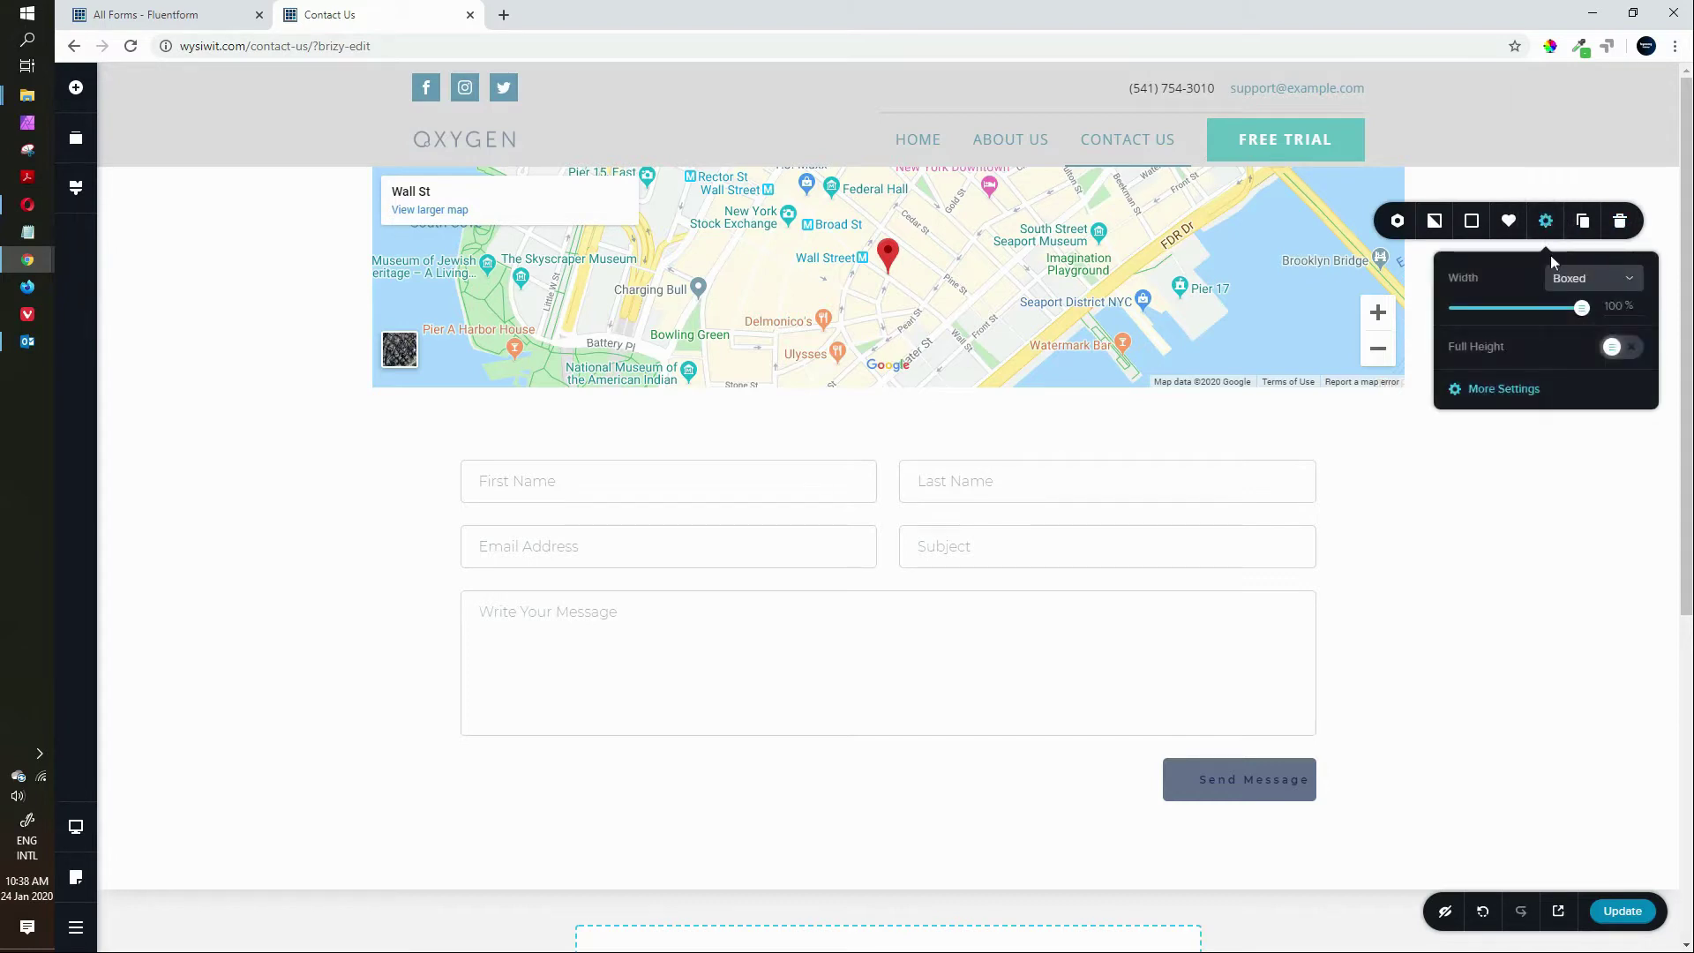
{"action": "left_click", "coordinate": [1620, 281]}
{"action": "left_click", "coordinate": [1567, 339]}
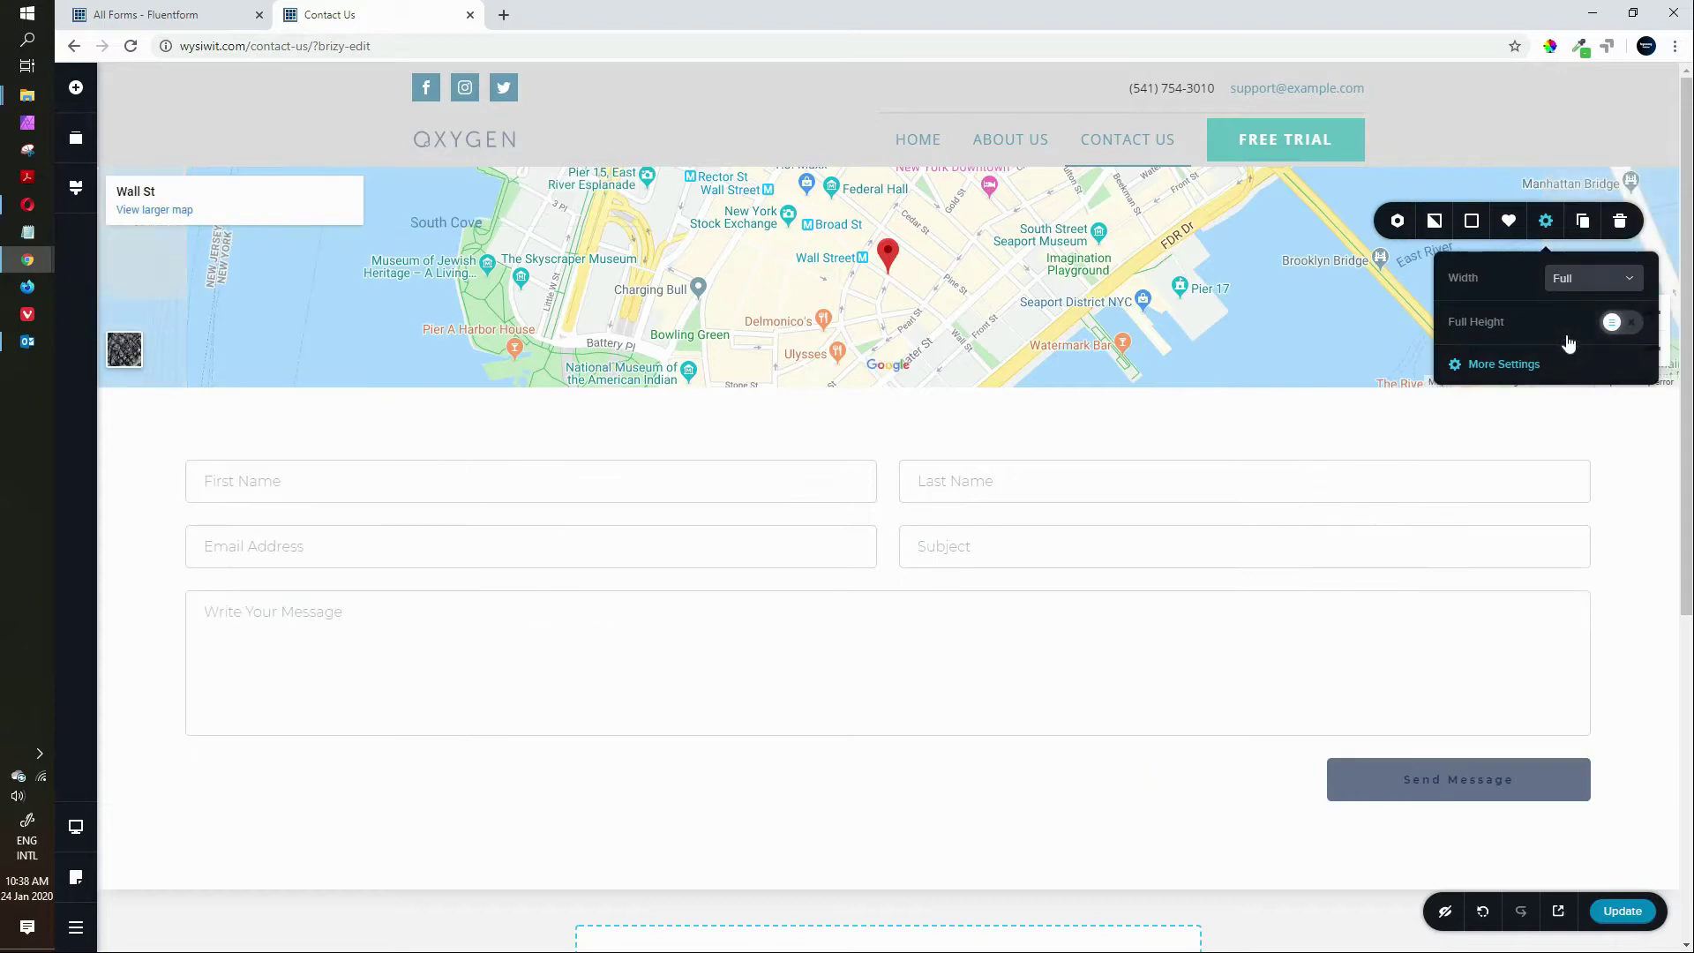
{"action": "left_click", "coordinate": [1395, 223]}
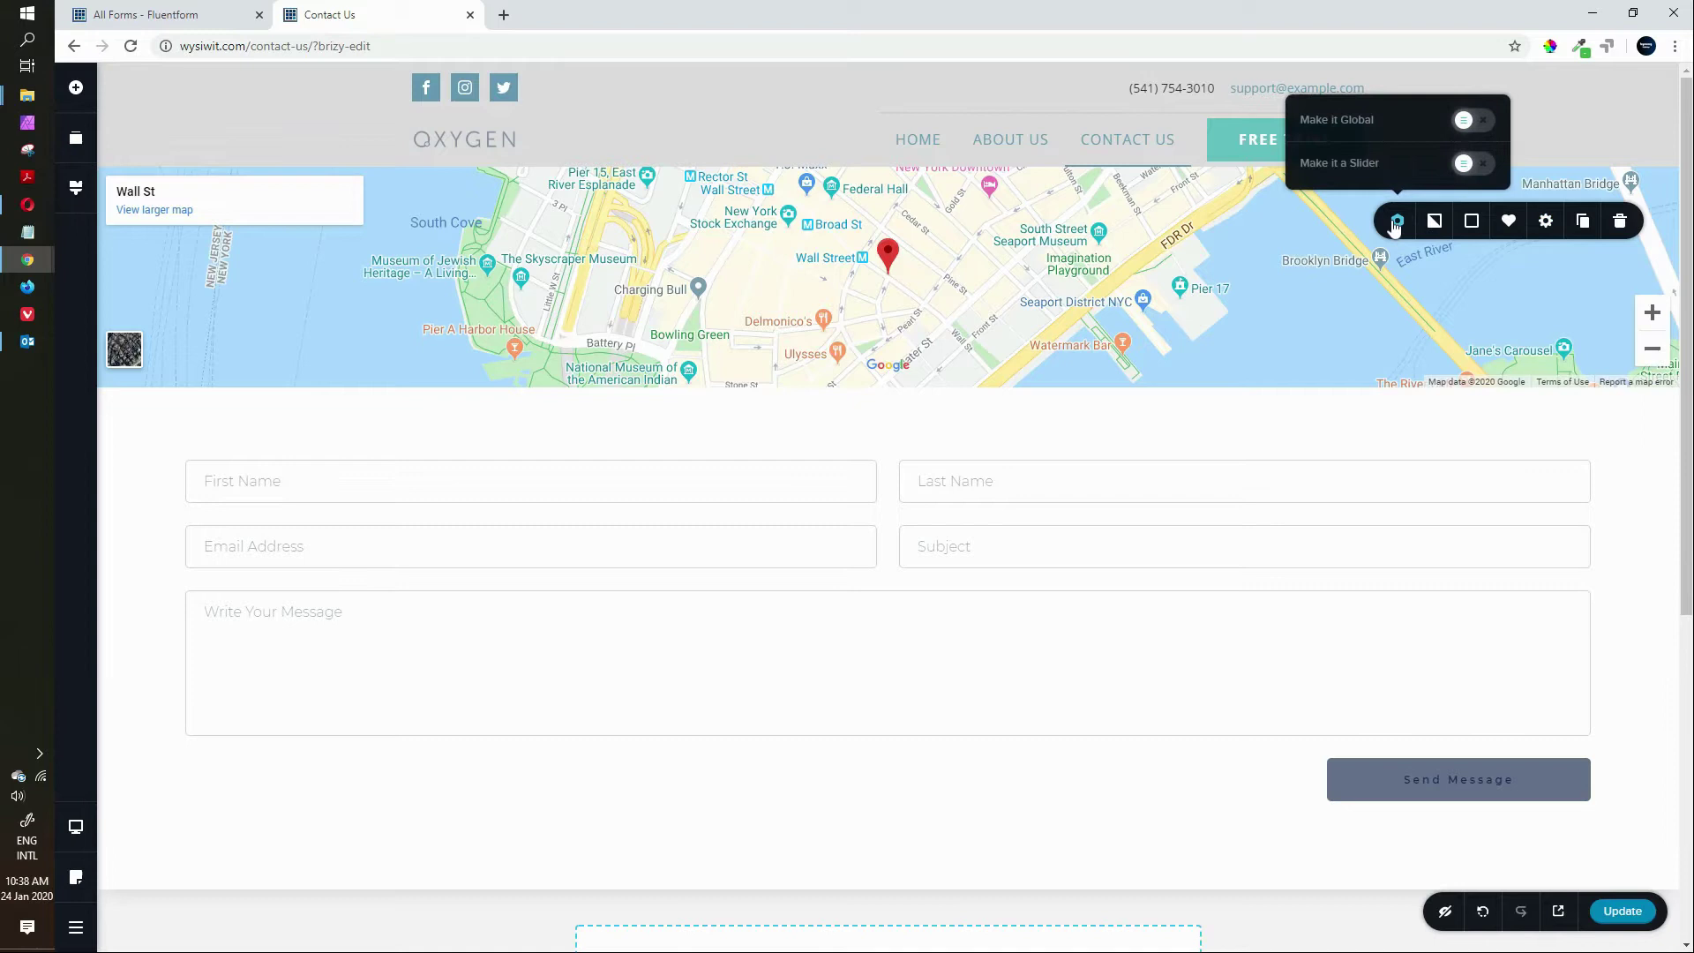
Toggle Full Height on and back off for the block, then bring up its More Settings styling options
{"action": "left_click", "coordinate": [1546, 225]}
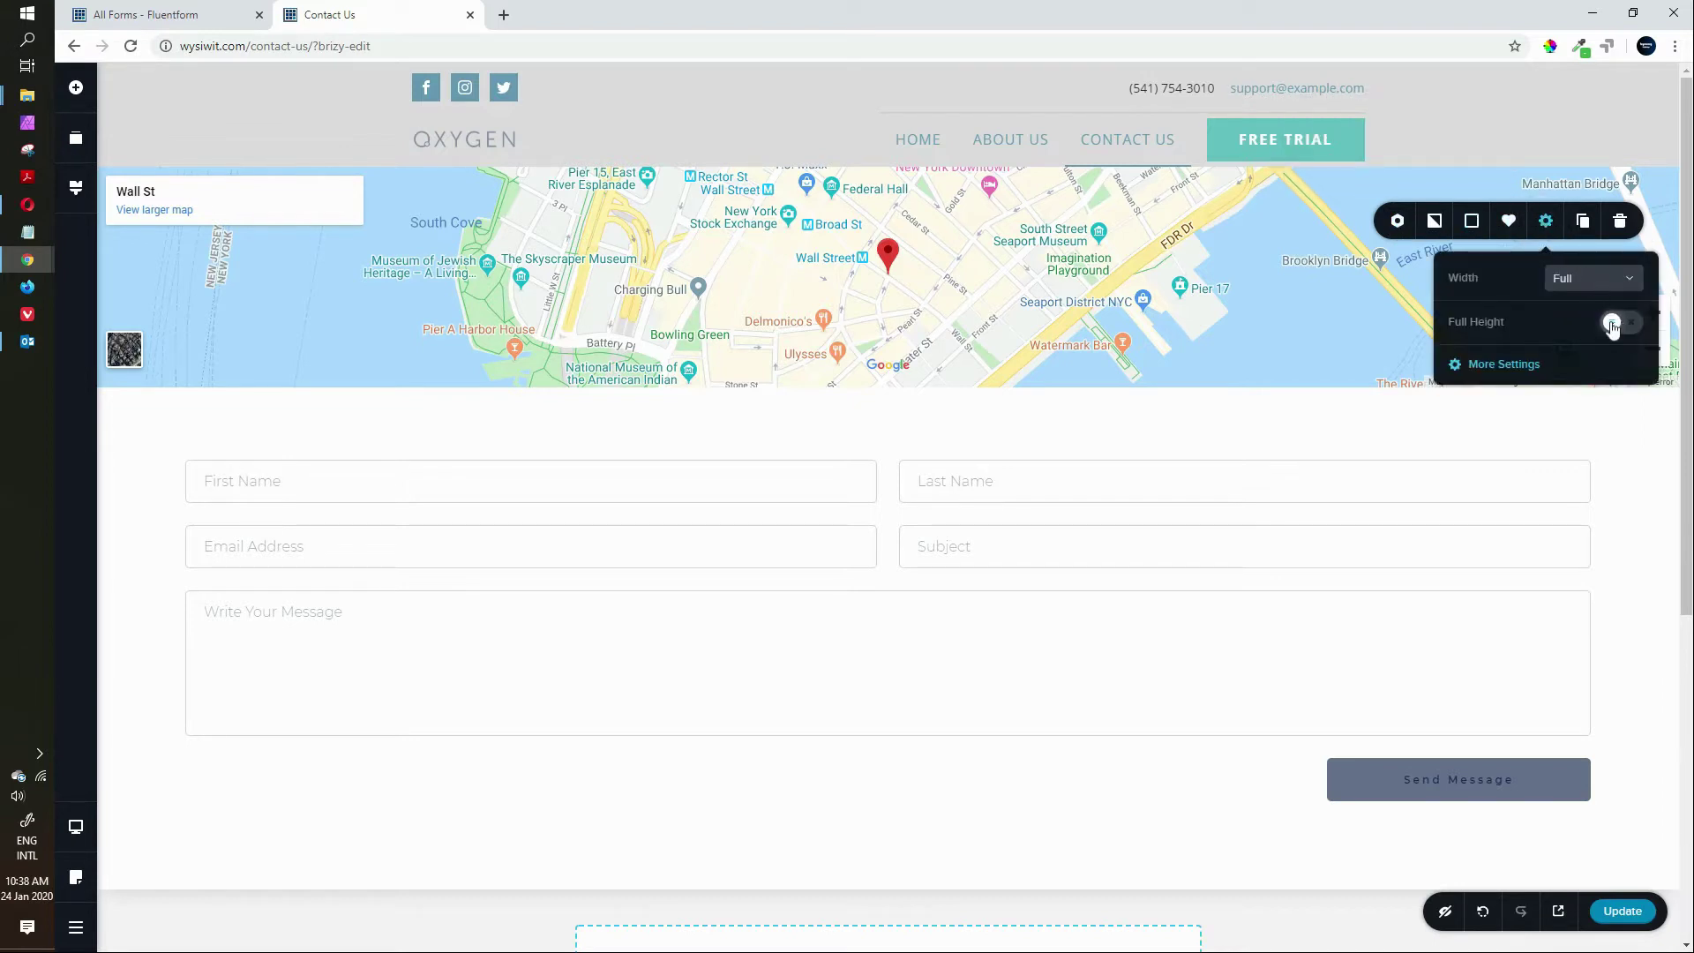
{"action": "left_click", "coordinate": [1613, 323]}
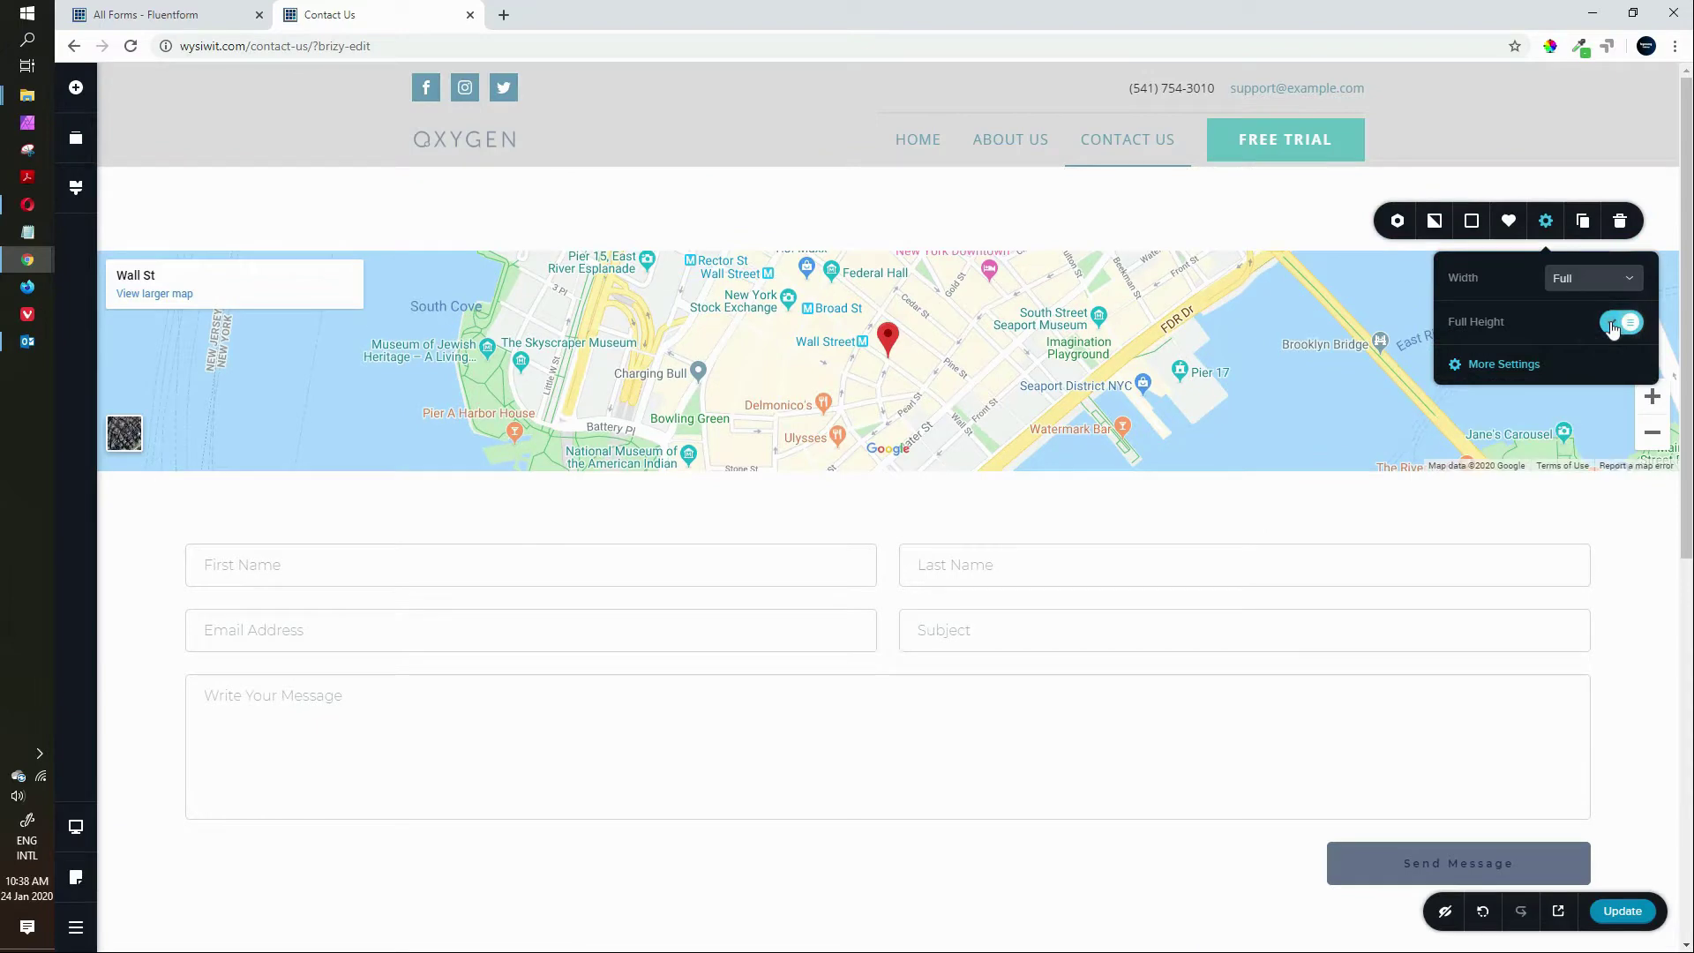
{"action": "left_click", "coordinate": [1619, 325]}
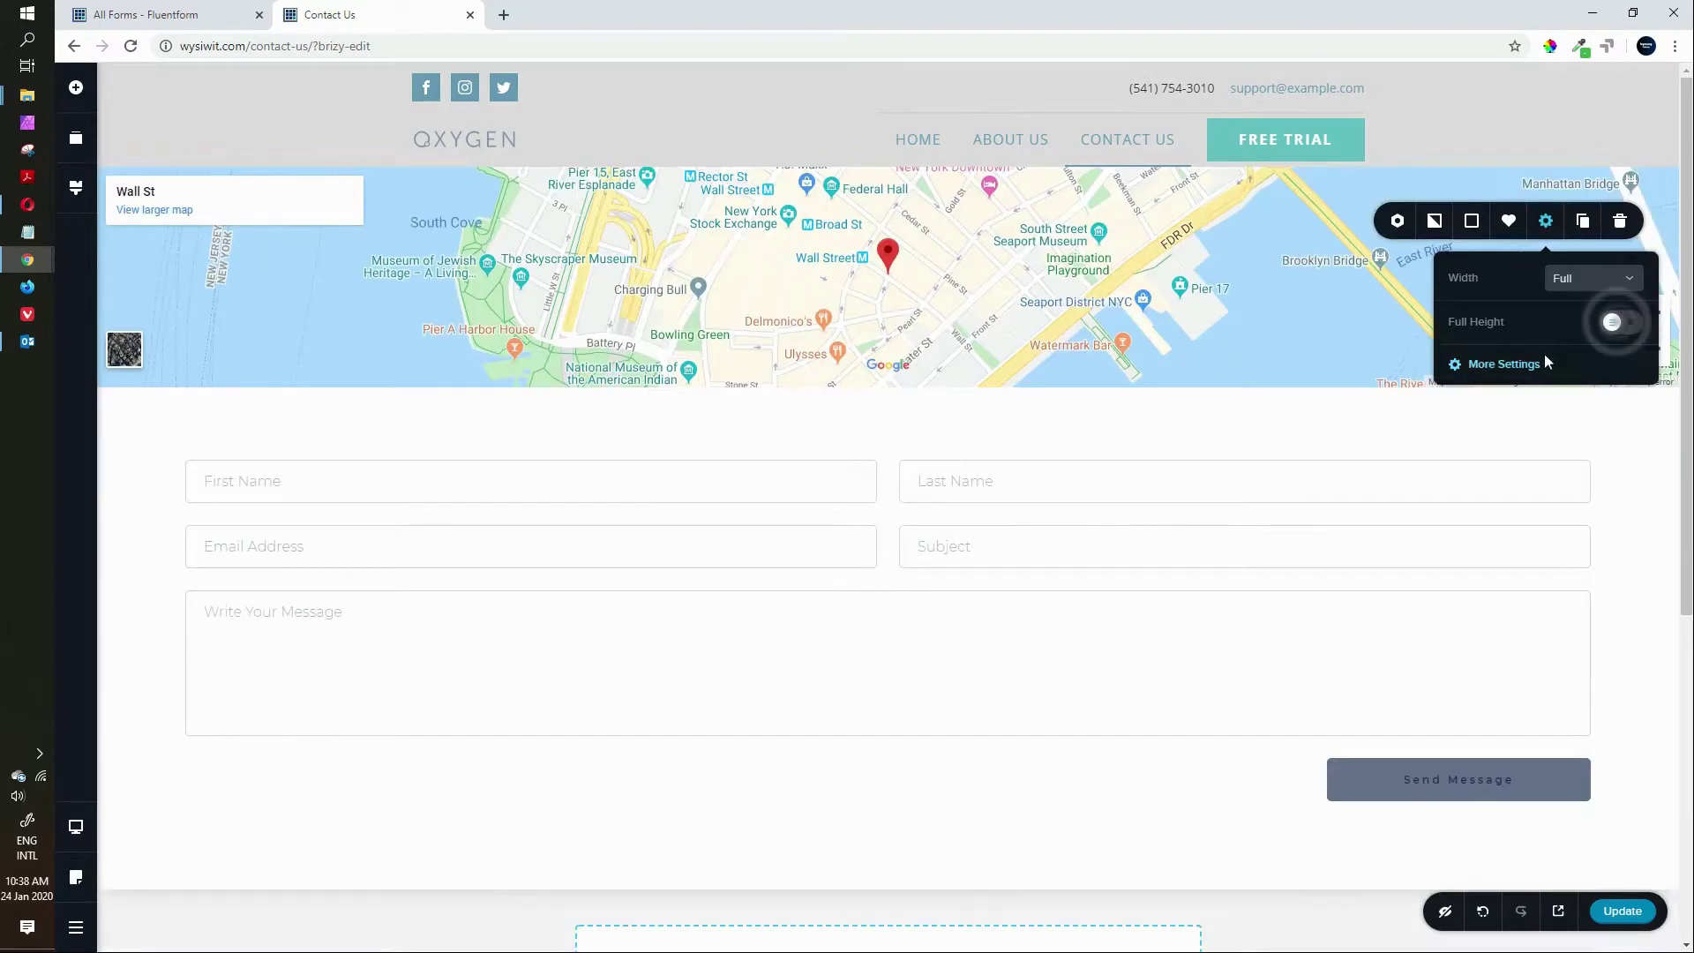
{"action": "left_click", "coordinate": [1511, 368]}
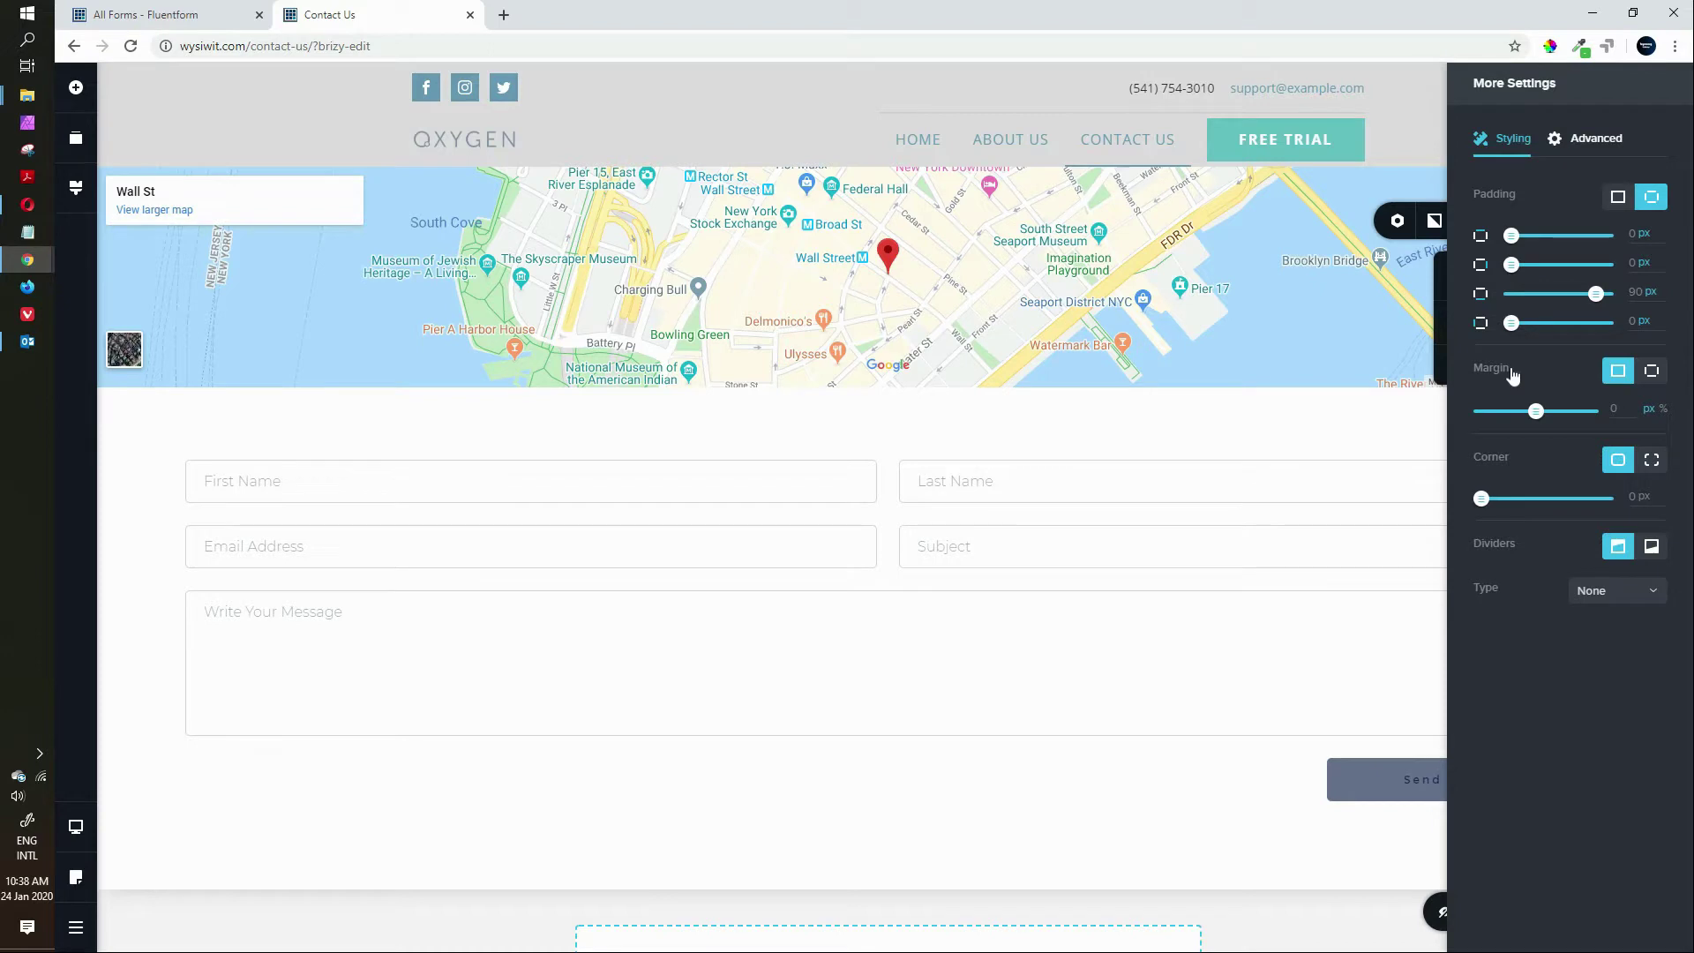
Select the Wall St map and raise its height from 250 px to 500 px
{"action": "left_click", "coordinate": [1294, 427]}
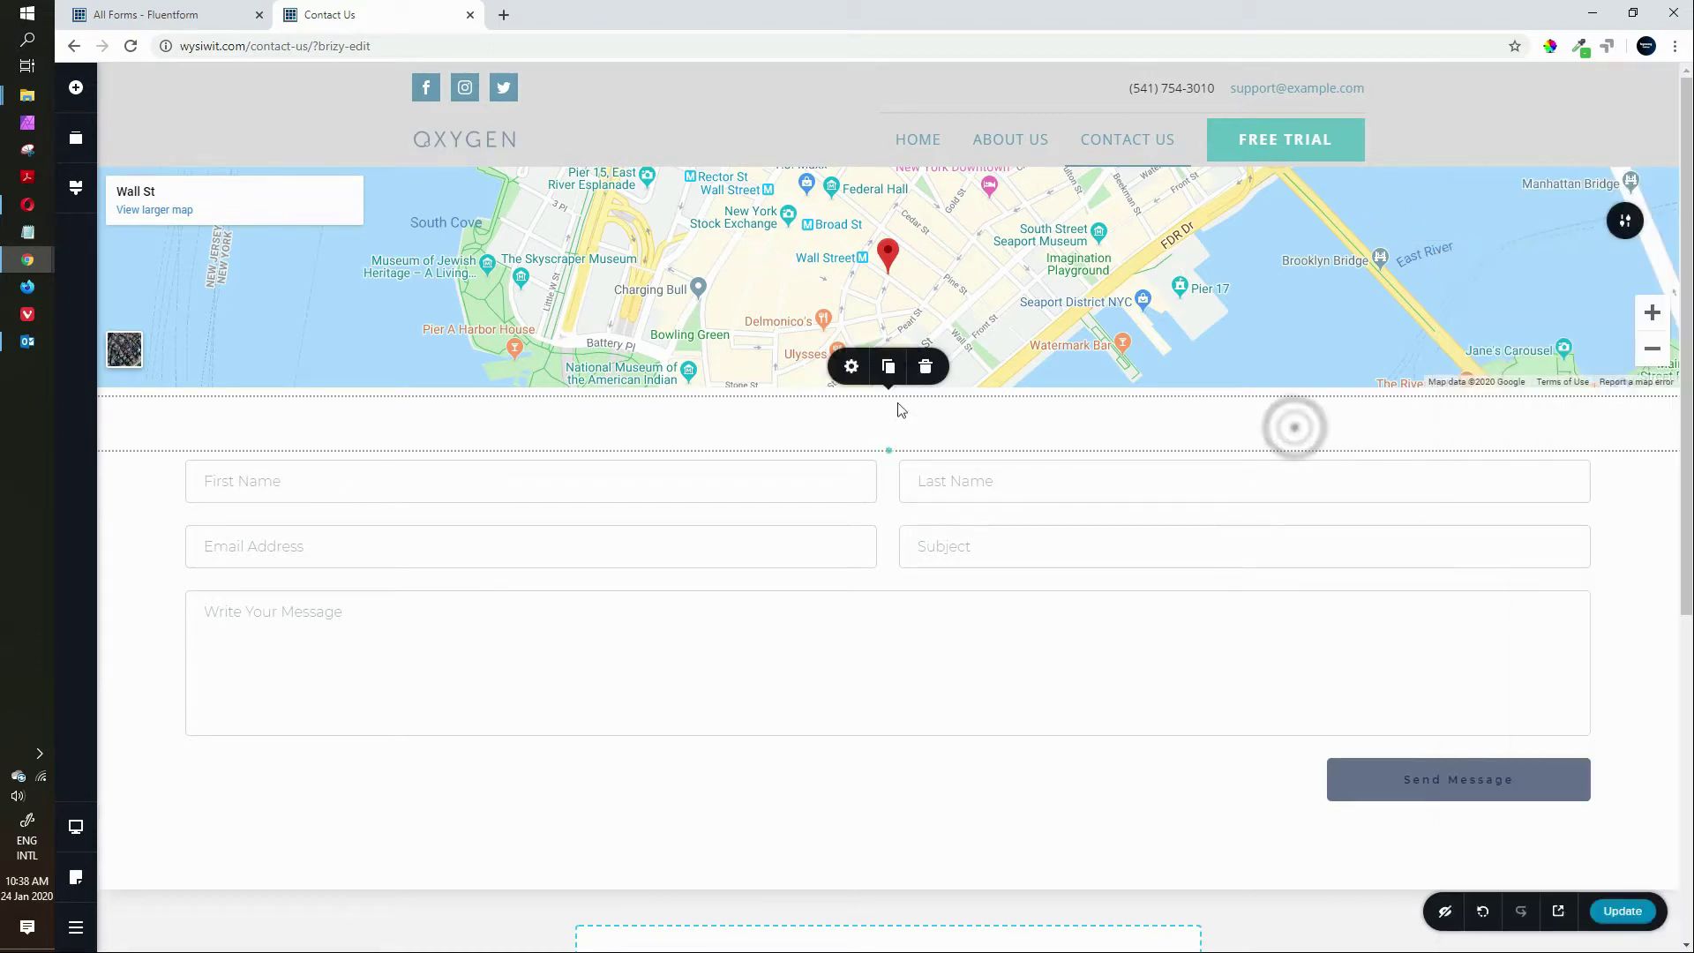
{"action": "left_click", "coordinate": [1385, 335]}
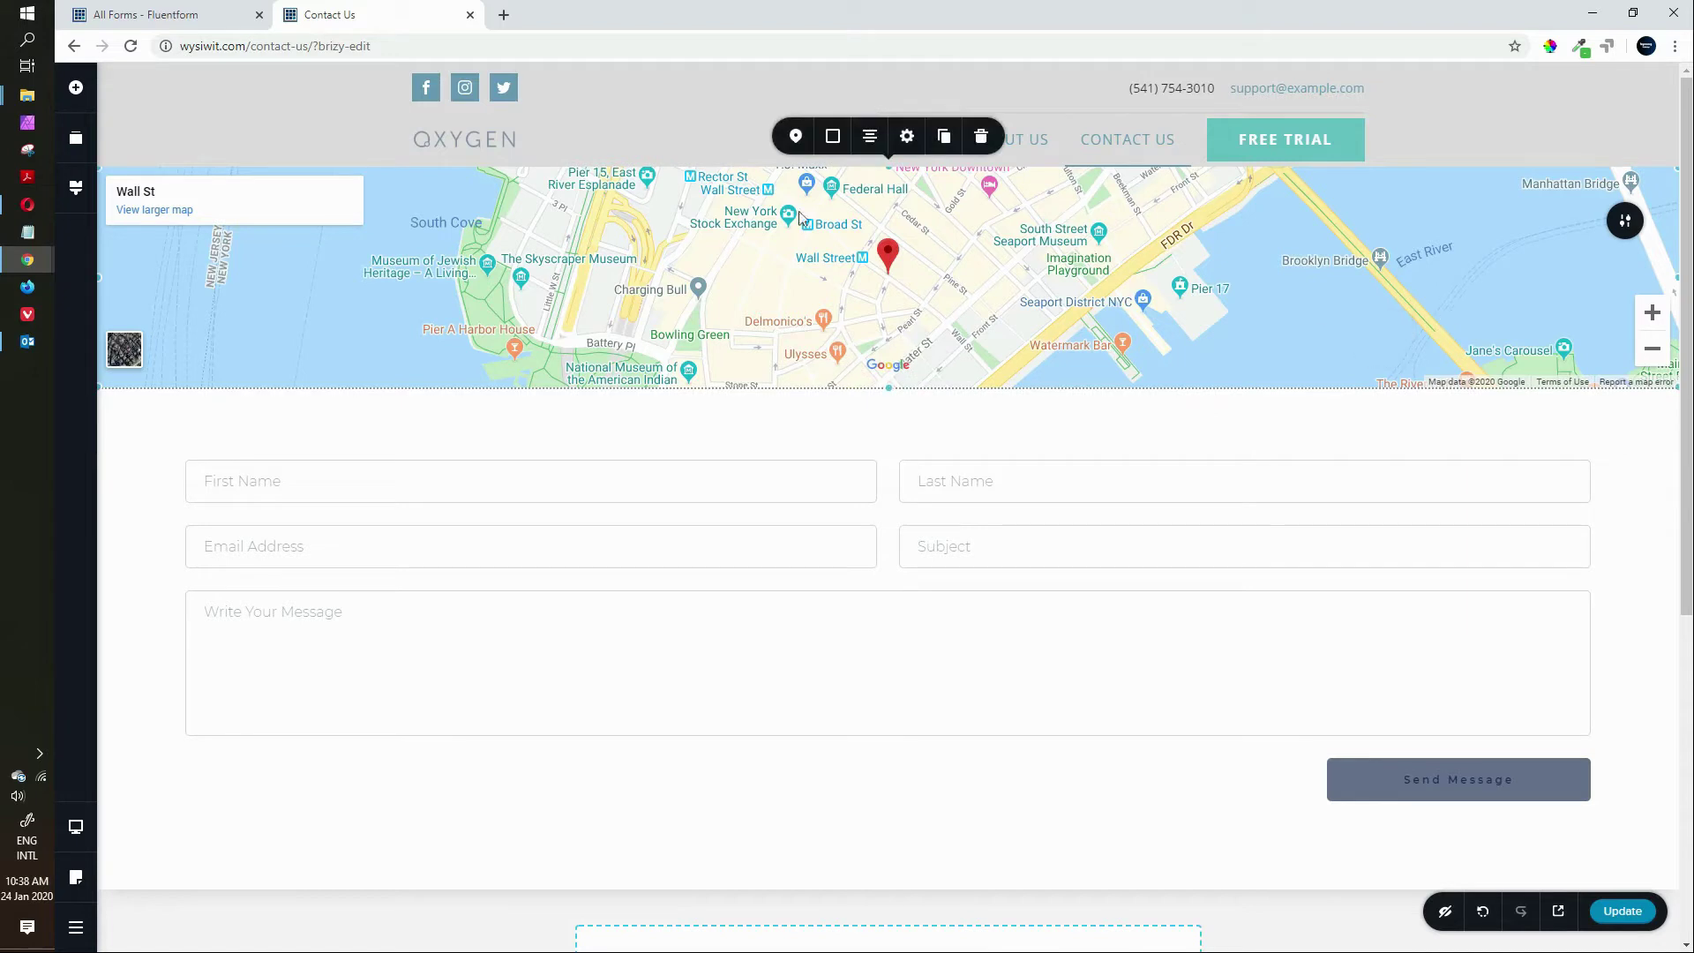
{"action": "left_click", "coordinate": [795, 136]}
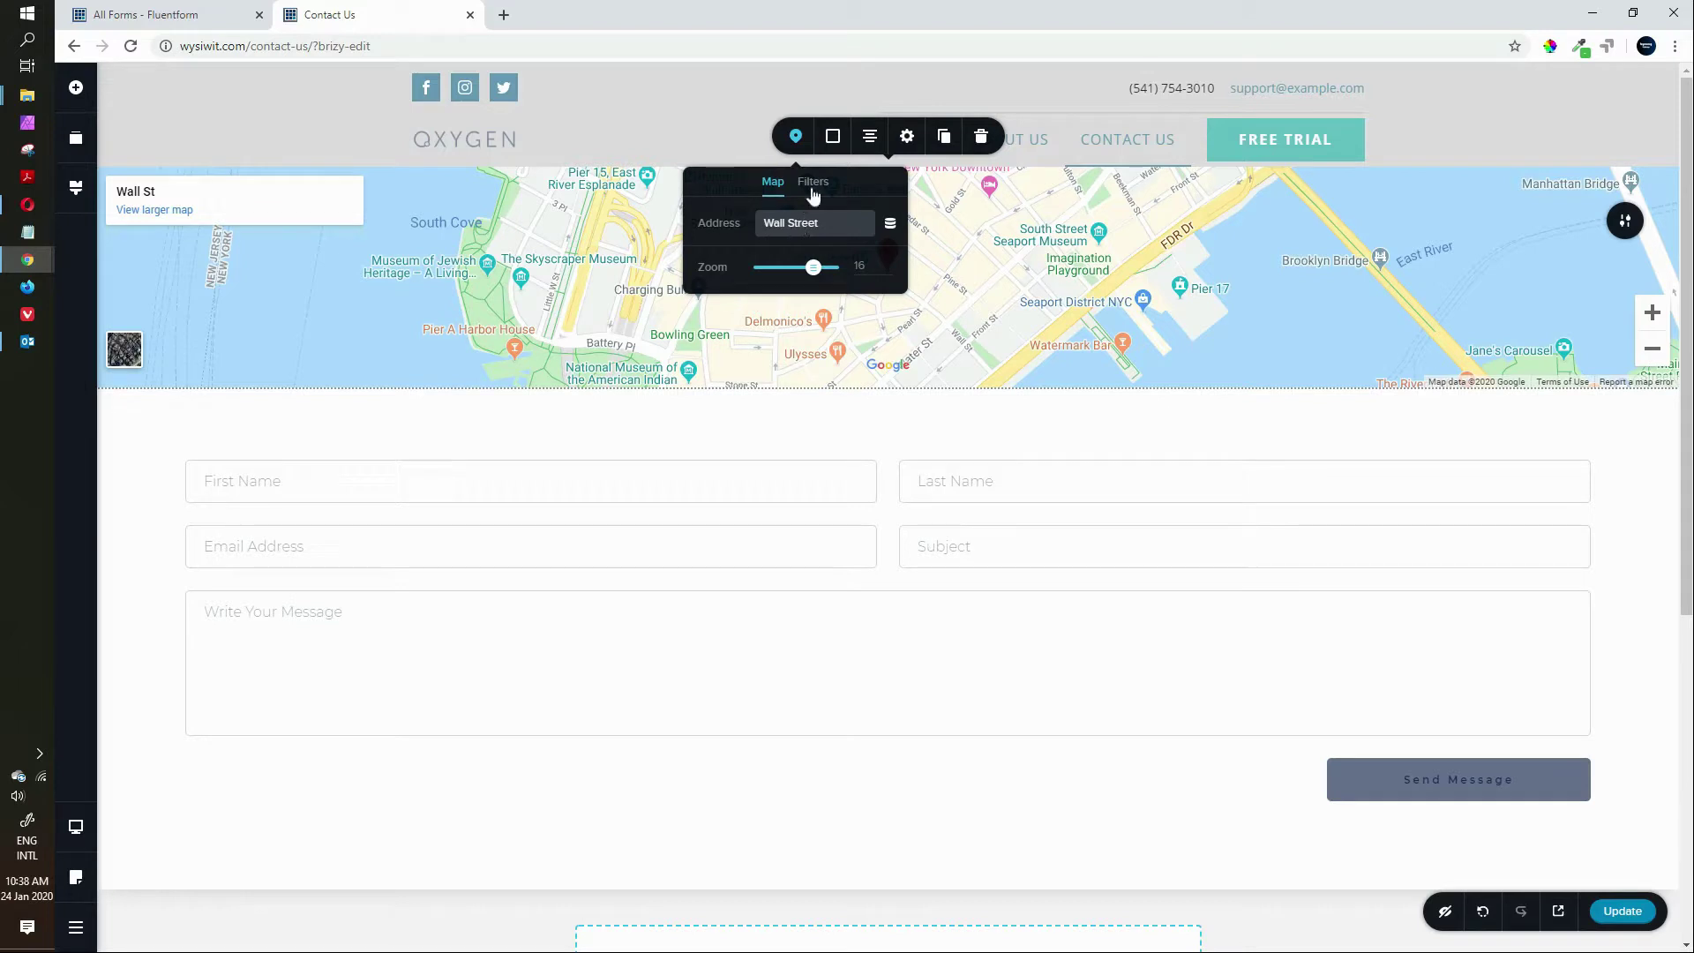
{"action": "left_click", "coordinate": [902, 139]}
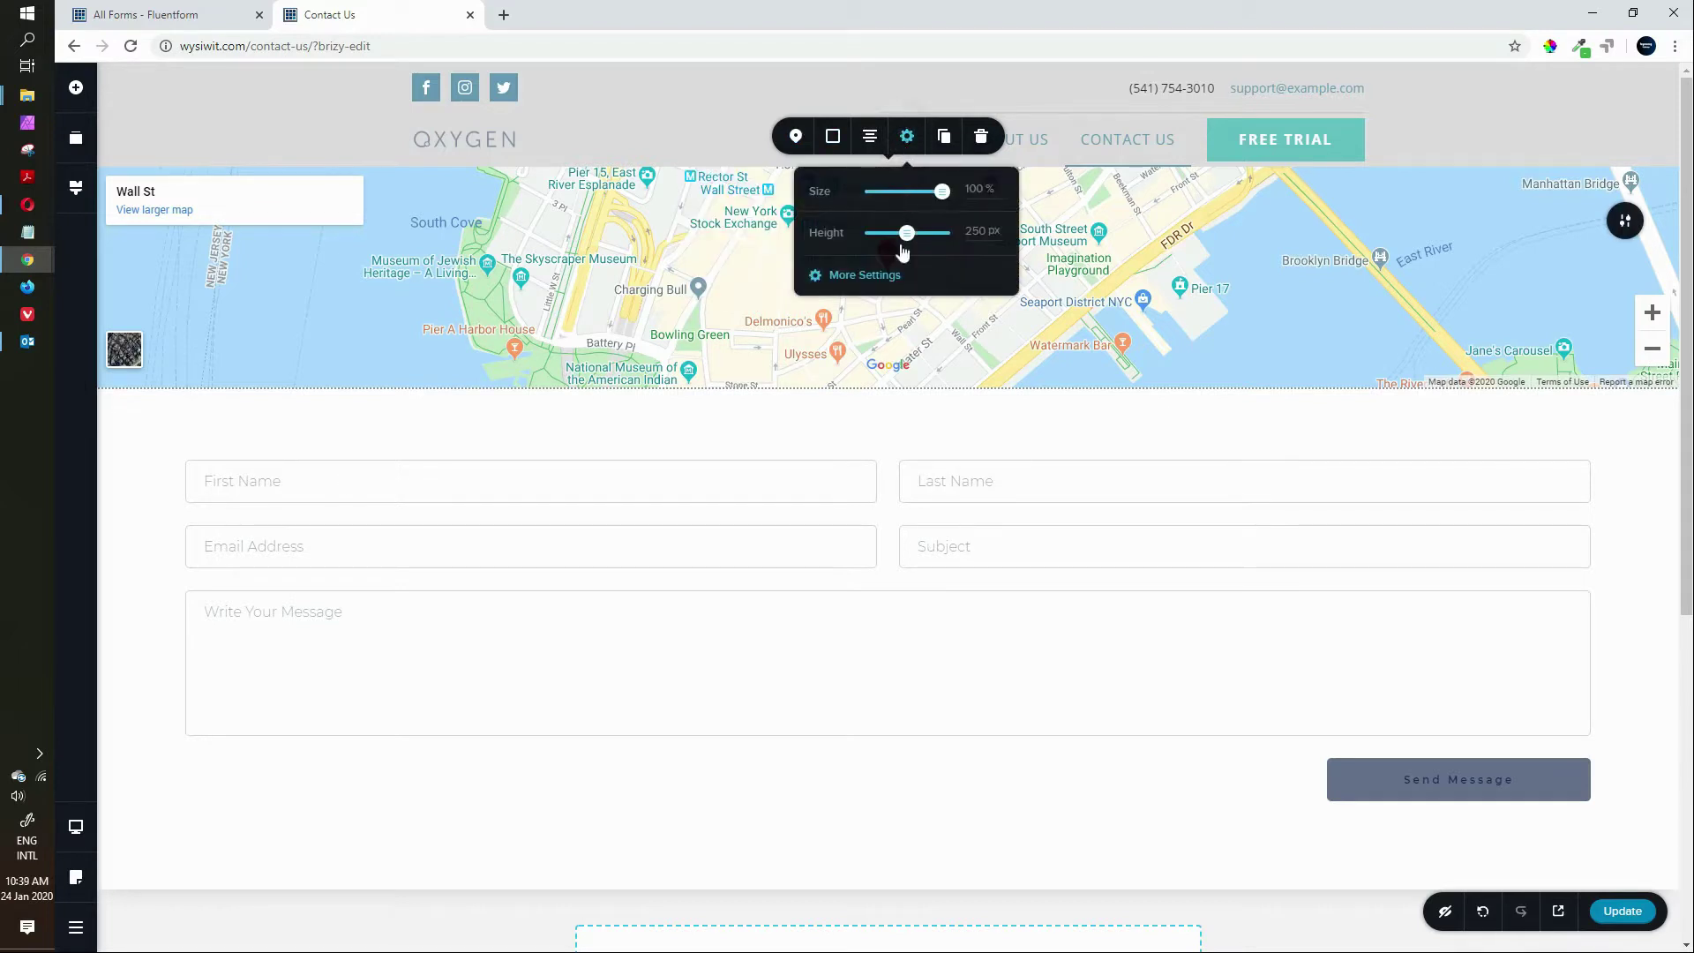
{"action": "left_click_drag", "start_coordinate": [906, 233], "coordinate": [948, 232]}
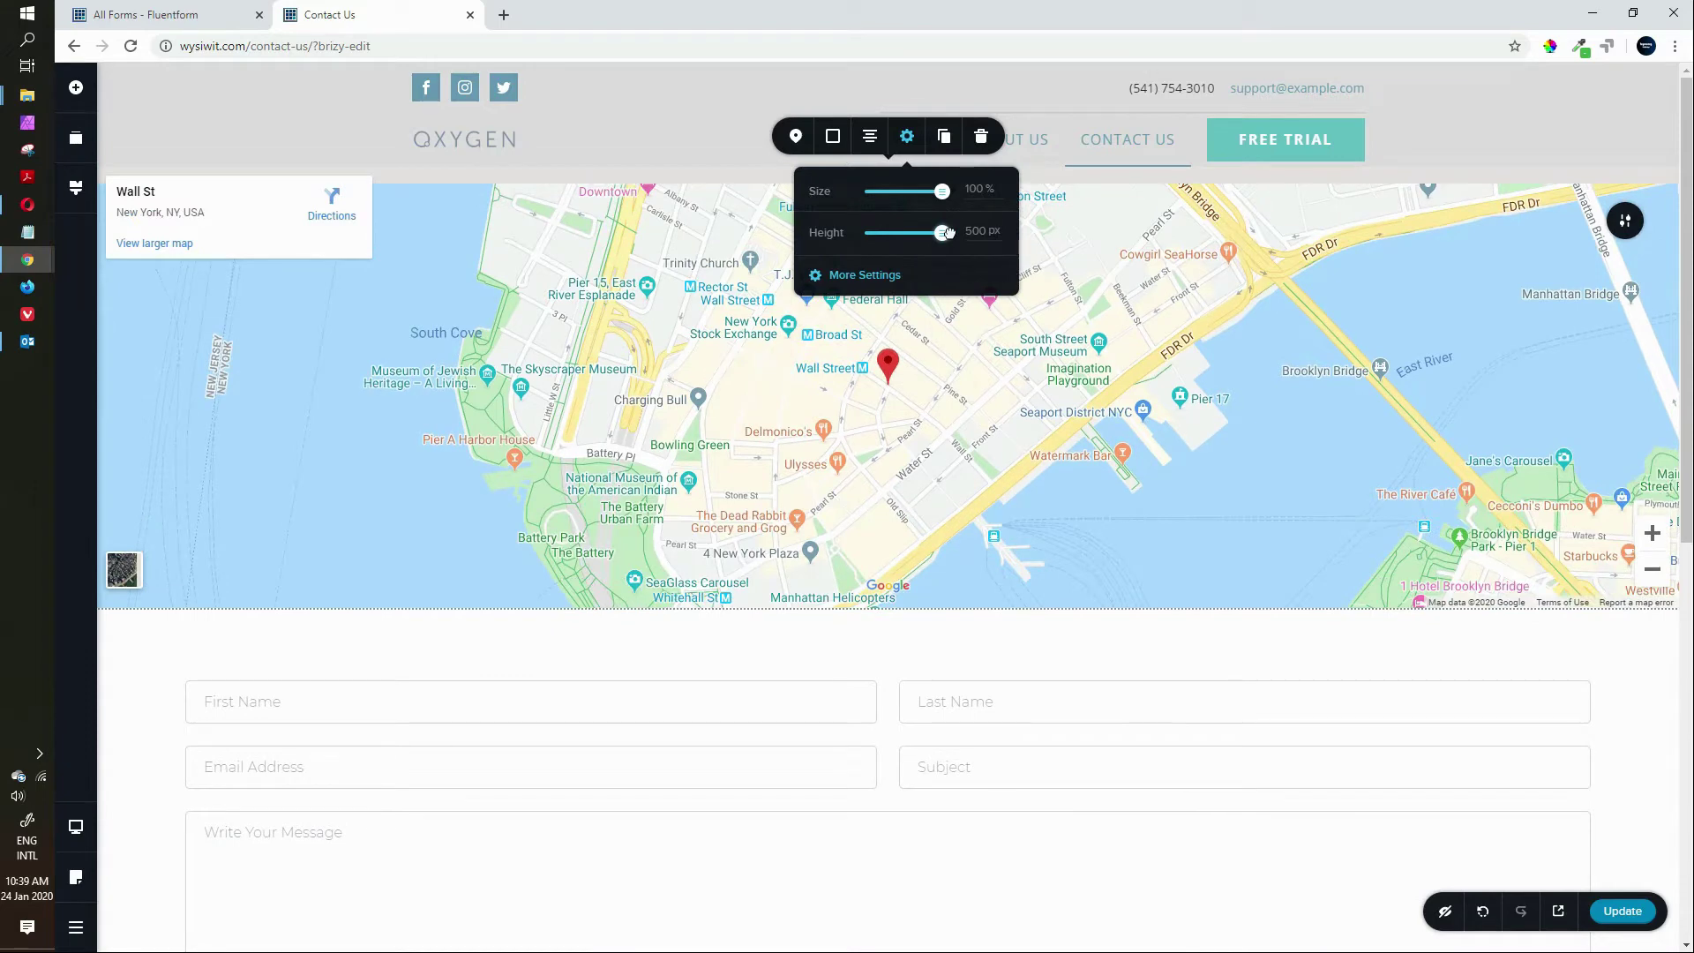
{"action": "left_click", "coordinate": [1627, 221]}
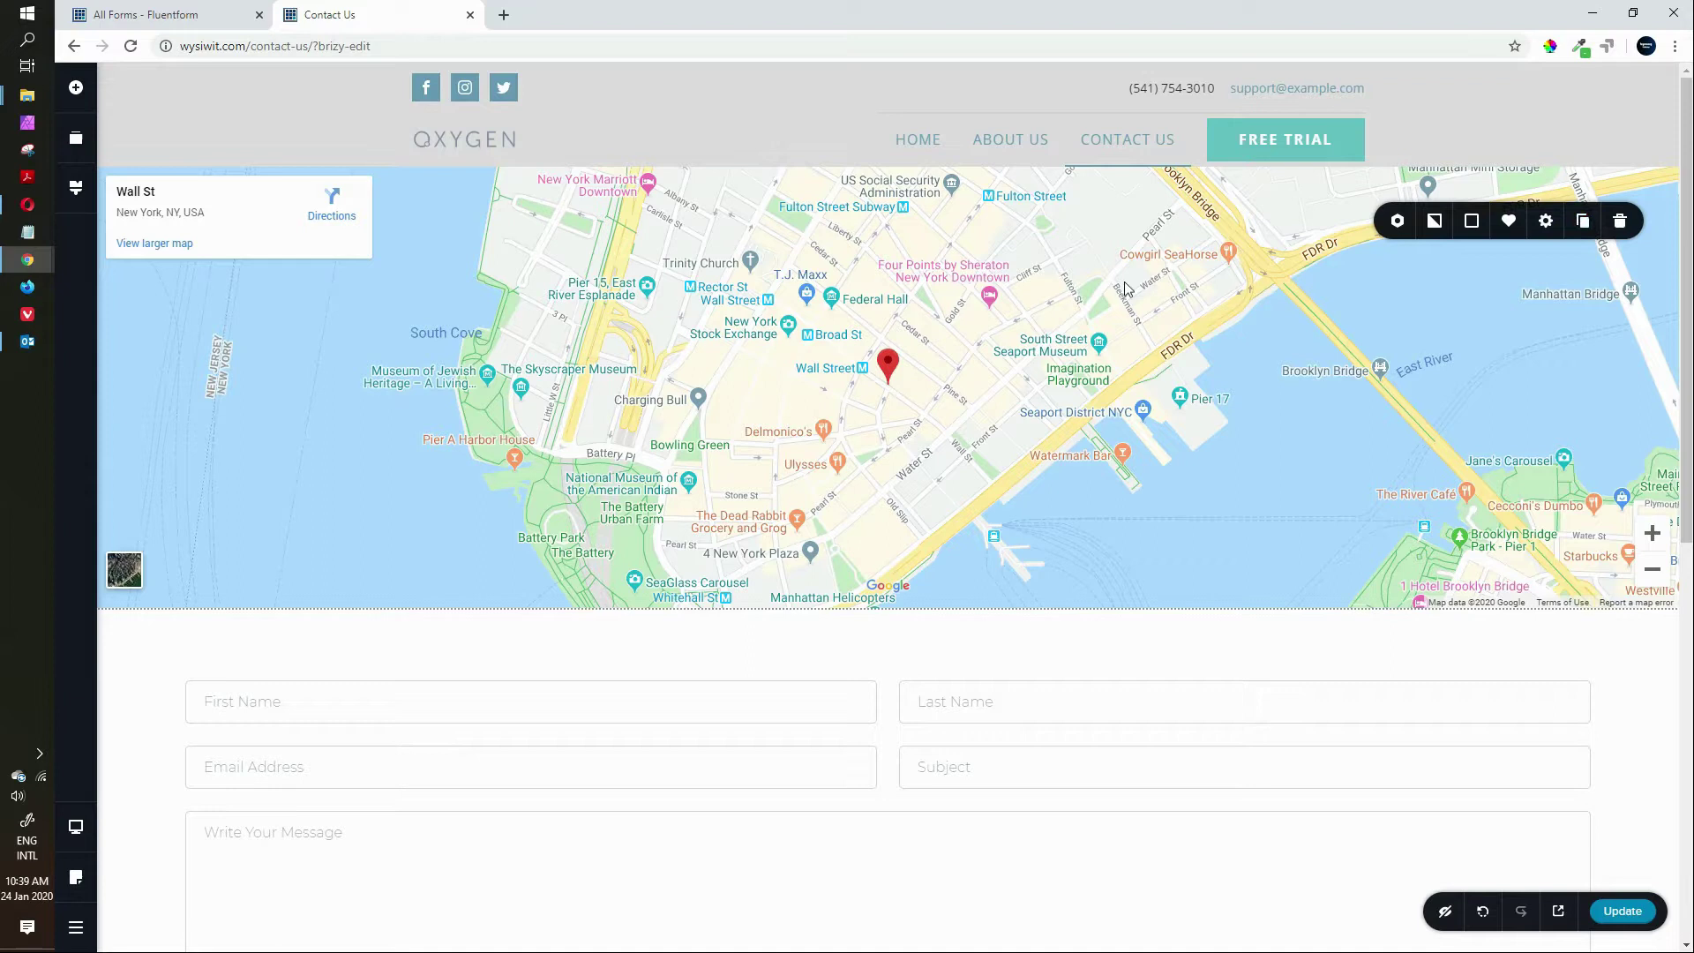
{"action": "left_click", "coordinate": [849, 269]}
{"action": "left_click", "coordinate": [906, 137]}
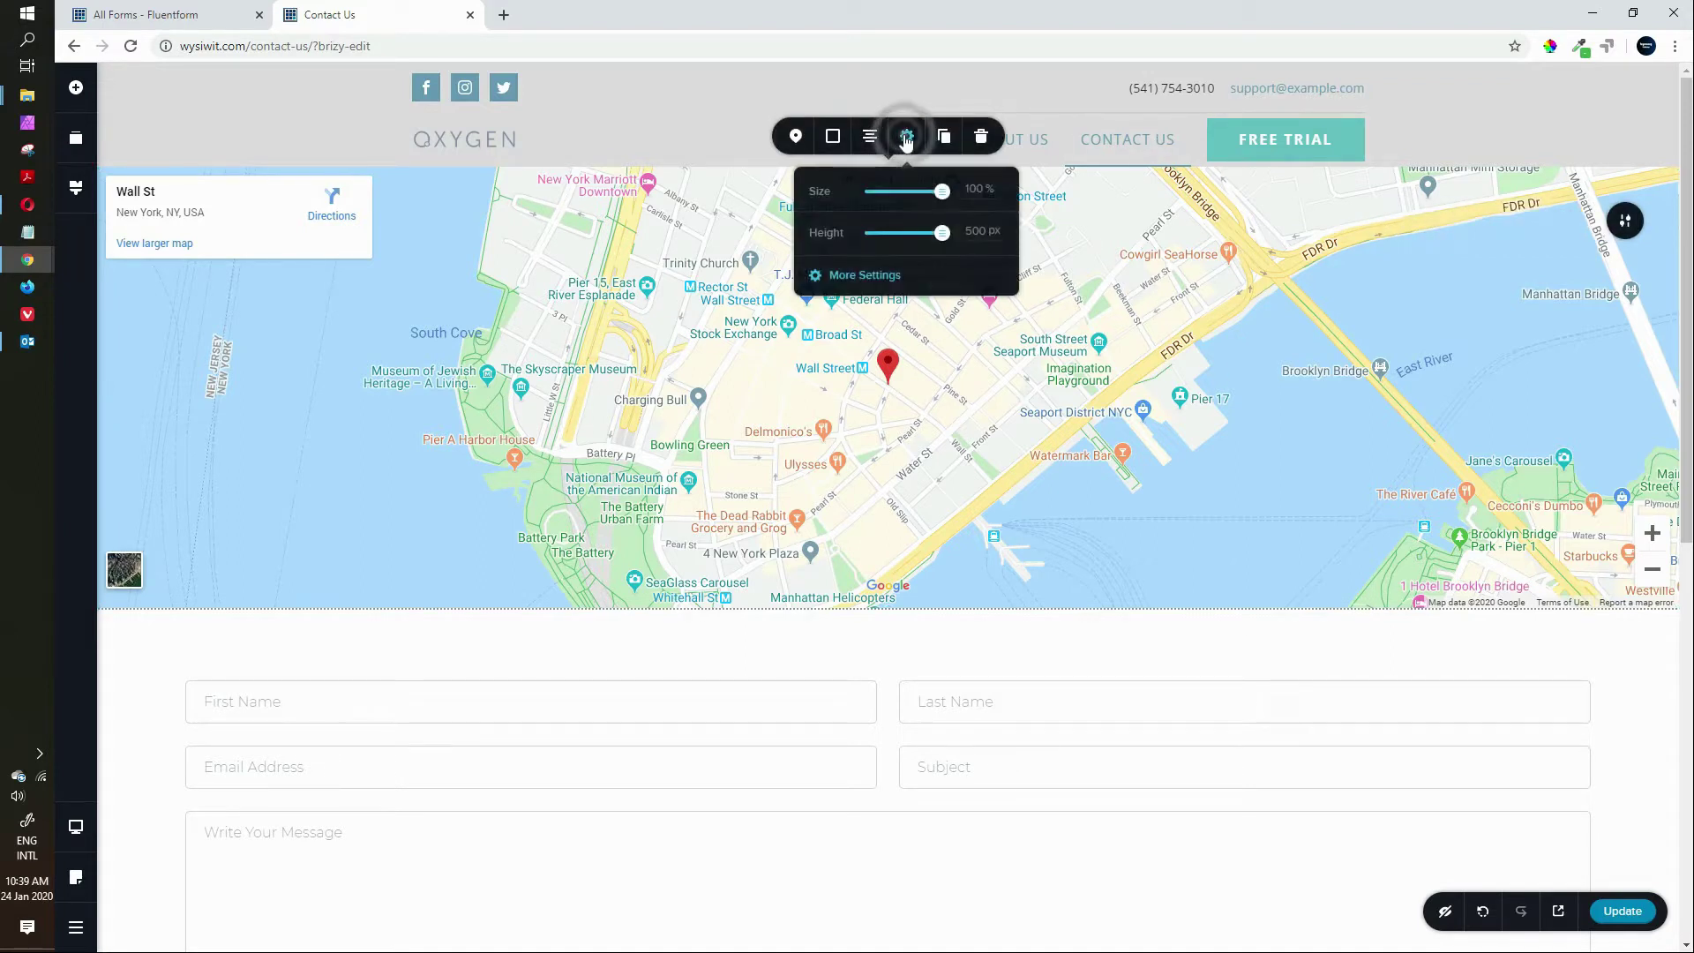
{"action": "left_click", "coordinate": [976, 430]}
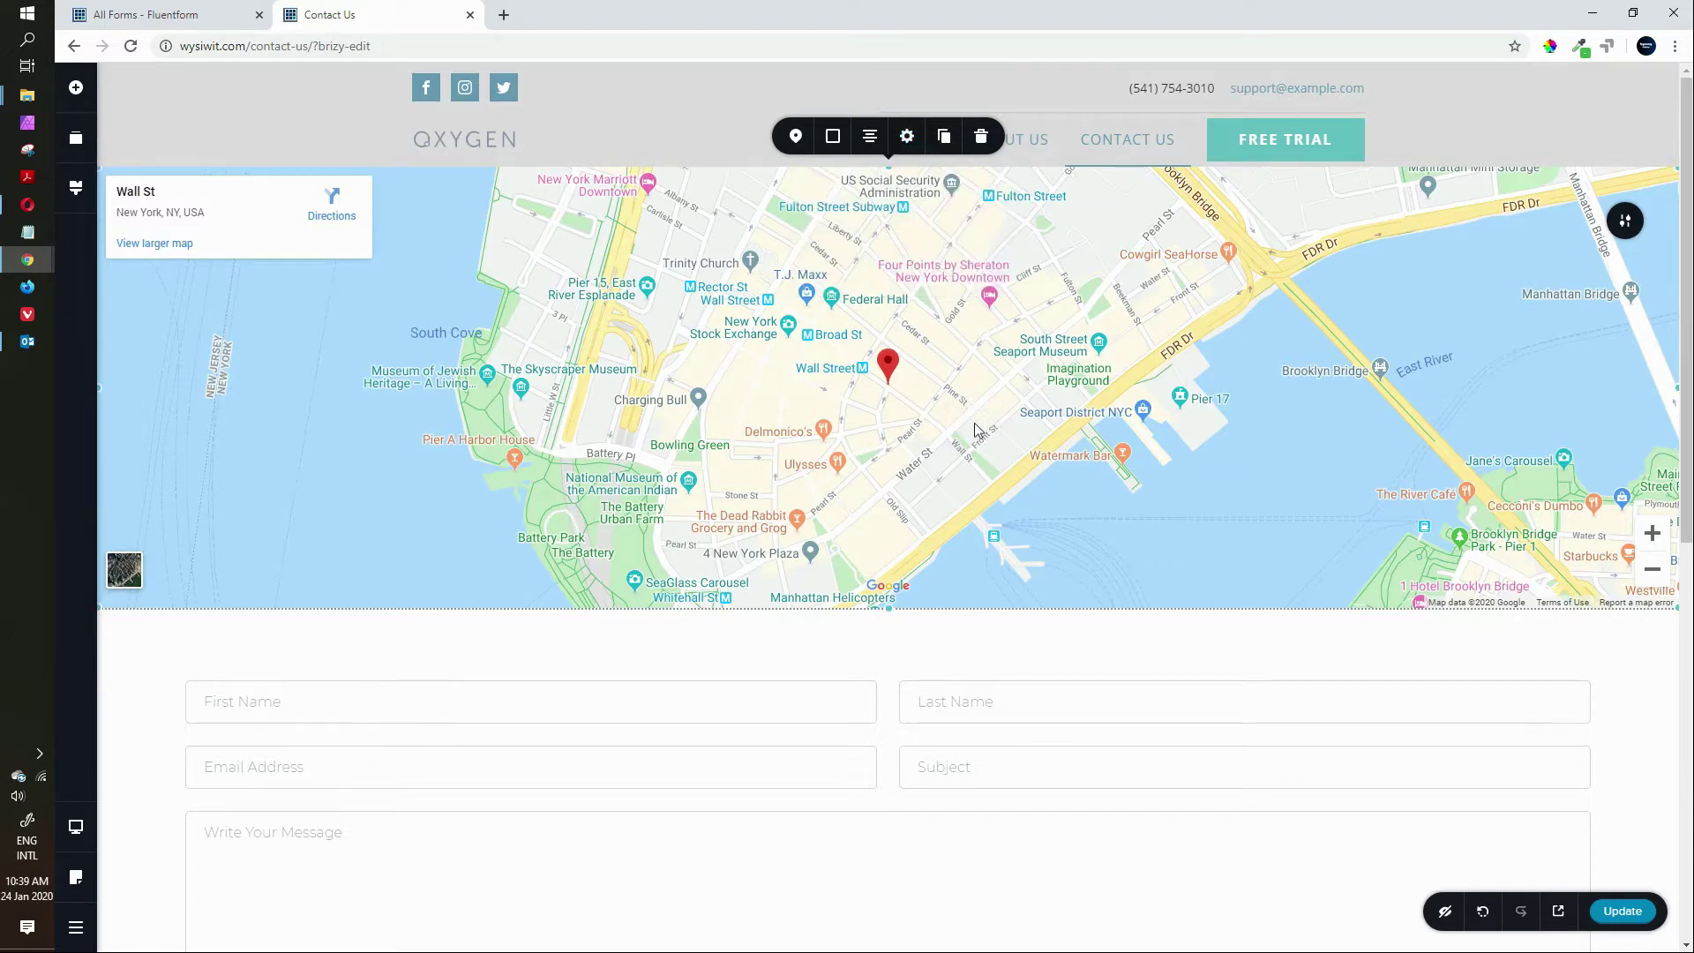
Select the form's Send Message button and bring up its integration options
{"action": "scroll", "coordinate": [974, 422], "scroll_direction": "down", "scroll_amount": 5}
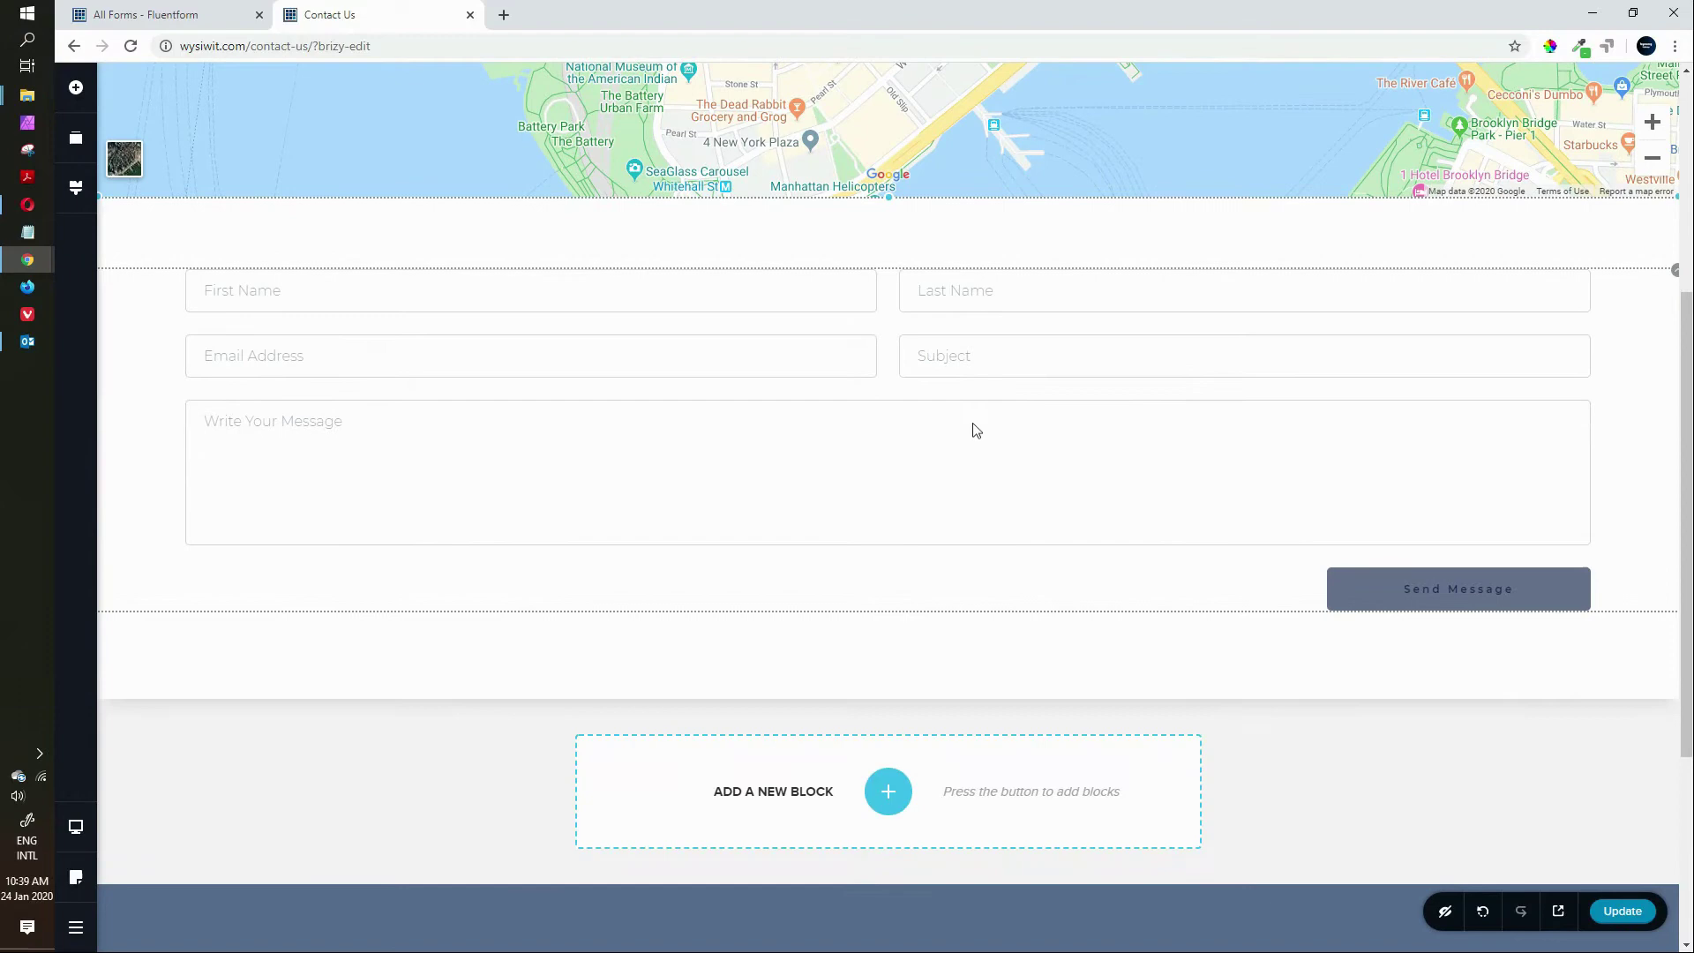
{"action": "left_click", "coordinate": [976, 430]}
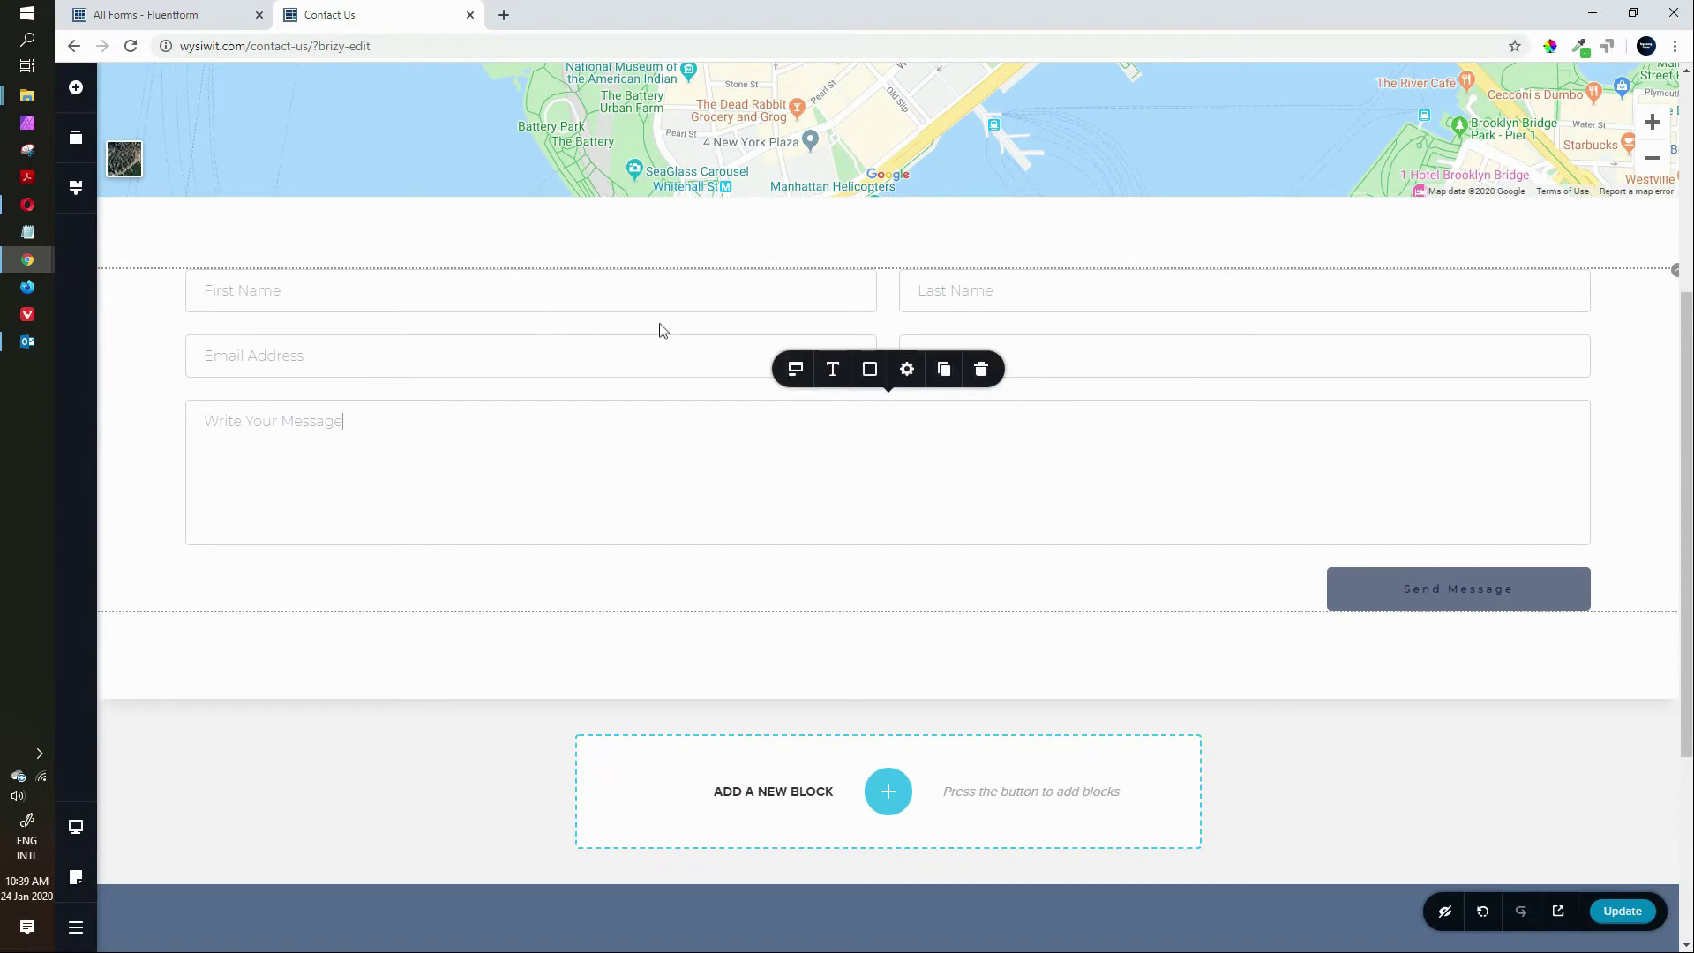
{"action": "left_click", "coordinate": [1118, 330]}
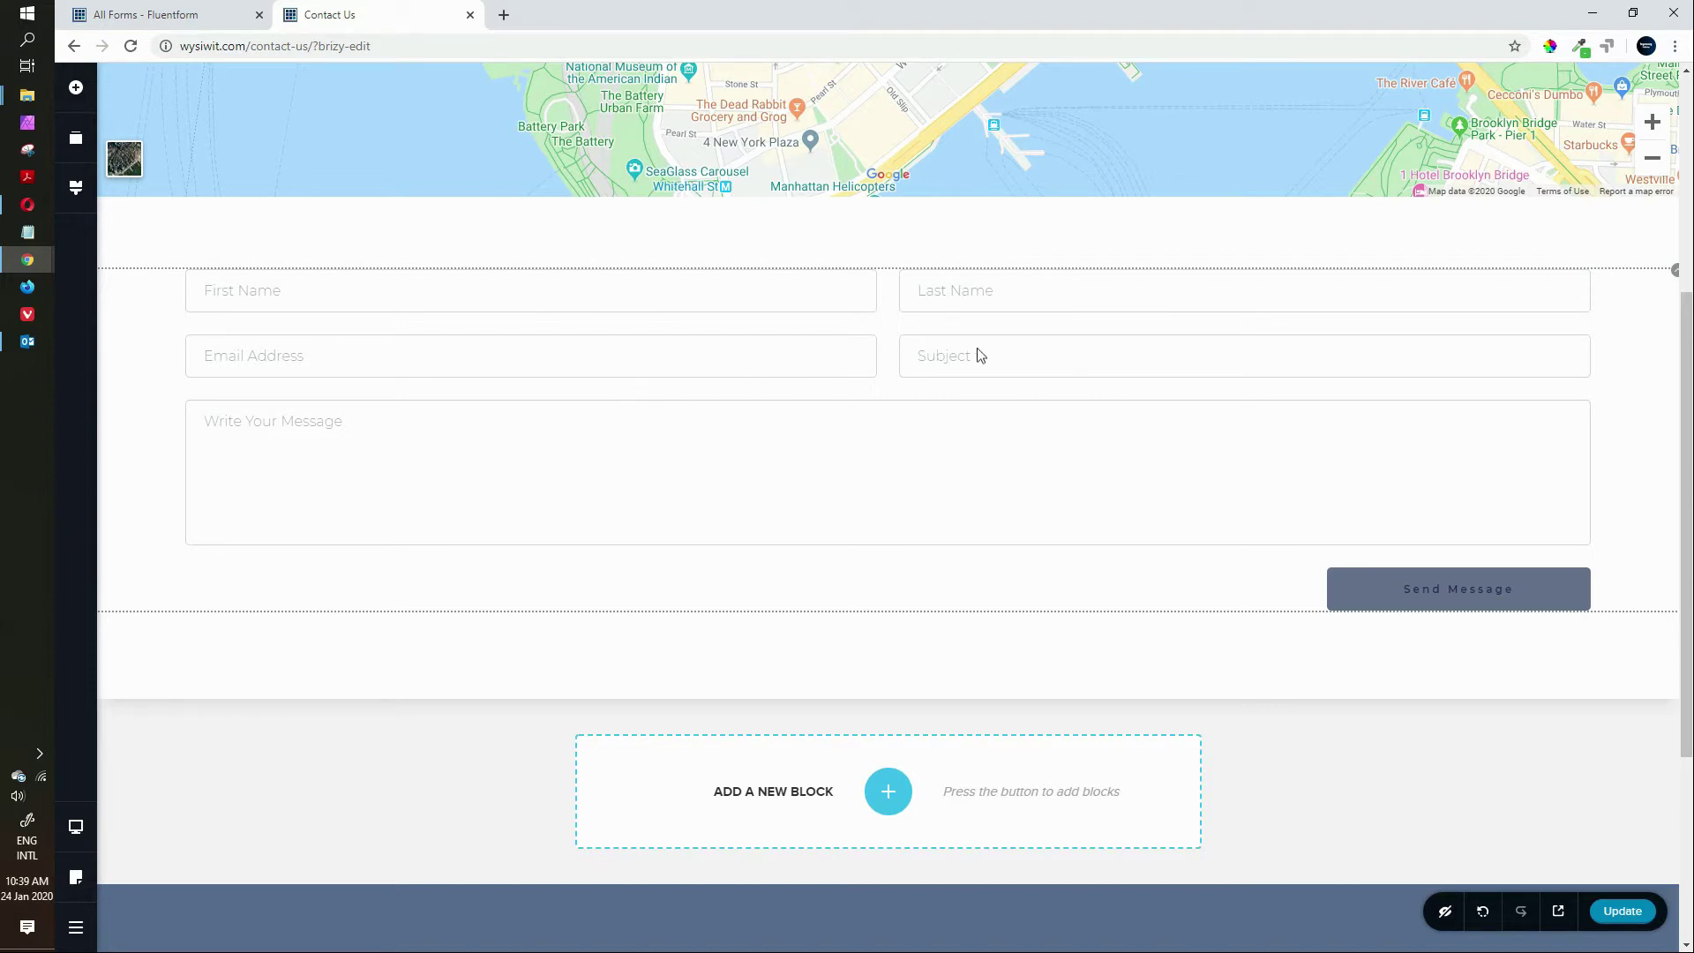
{"action": "left_click", "coordinate": [1460, 573]}
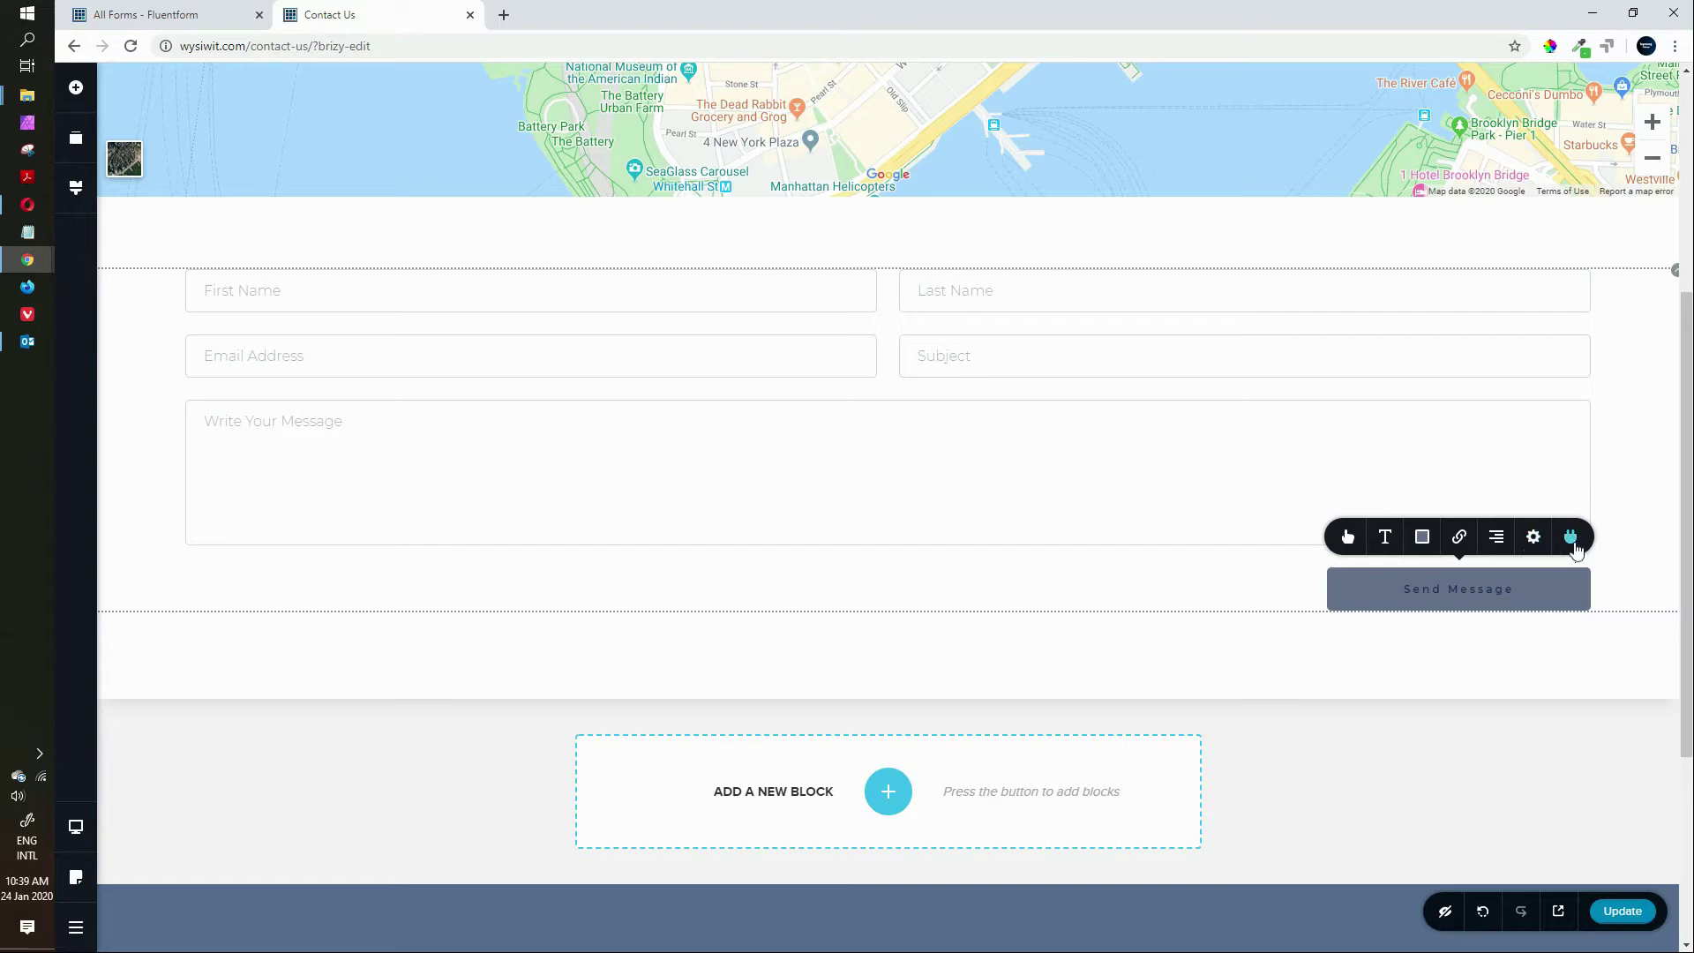
{"action": "left_click", "coordinate": [1572, 538]}
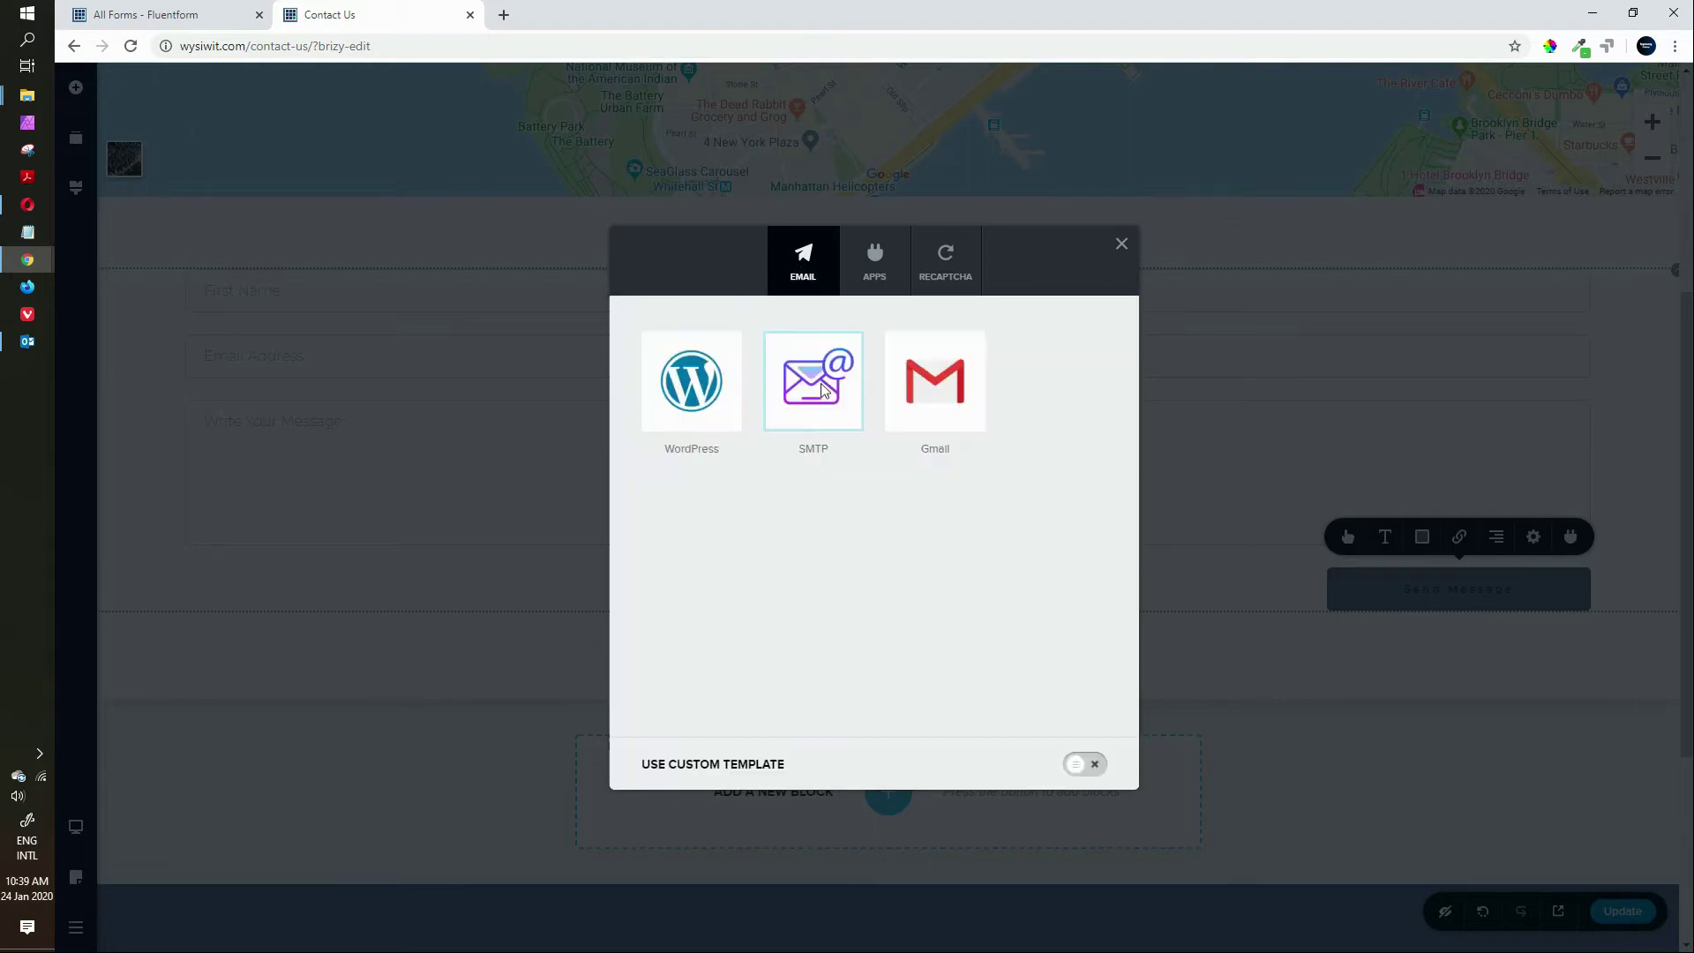
Look through the form's app integrations and the reCAPTCHA setup, then return to Email
{"action": "left_click", "coordinate": [881, 269]}
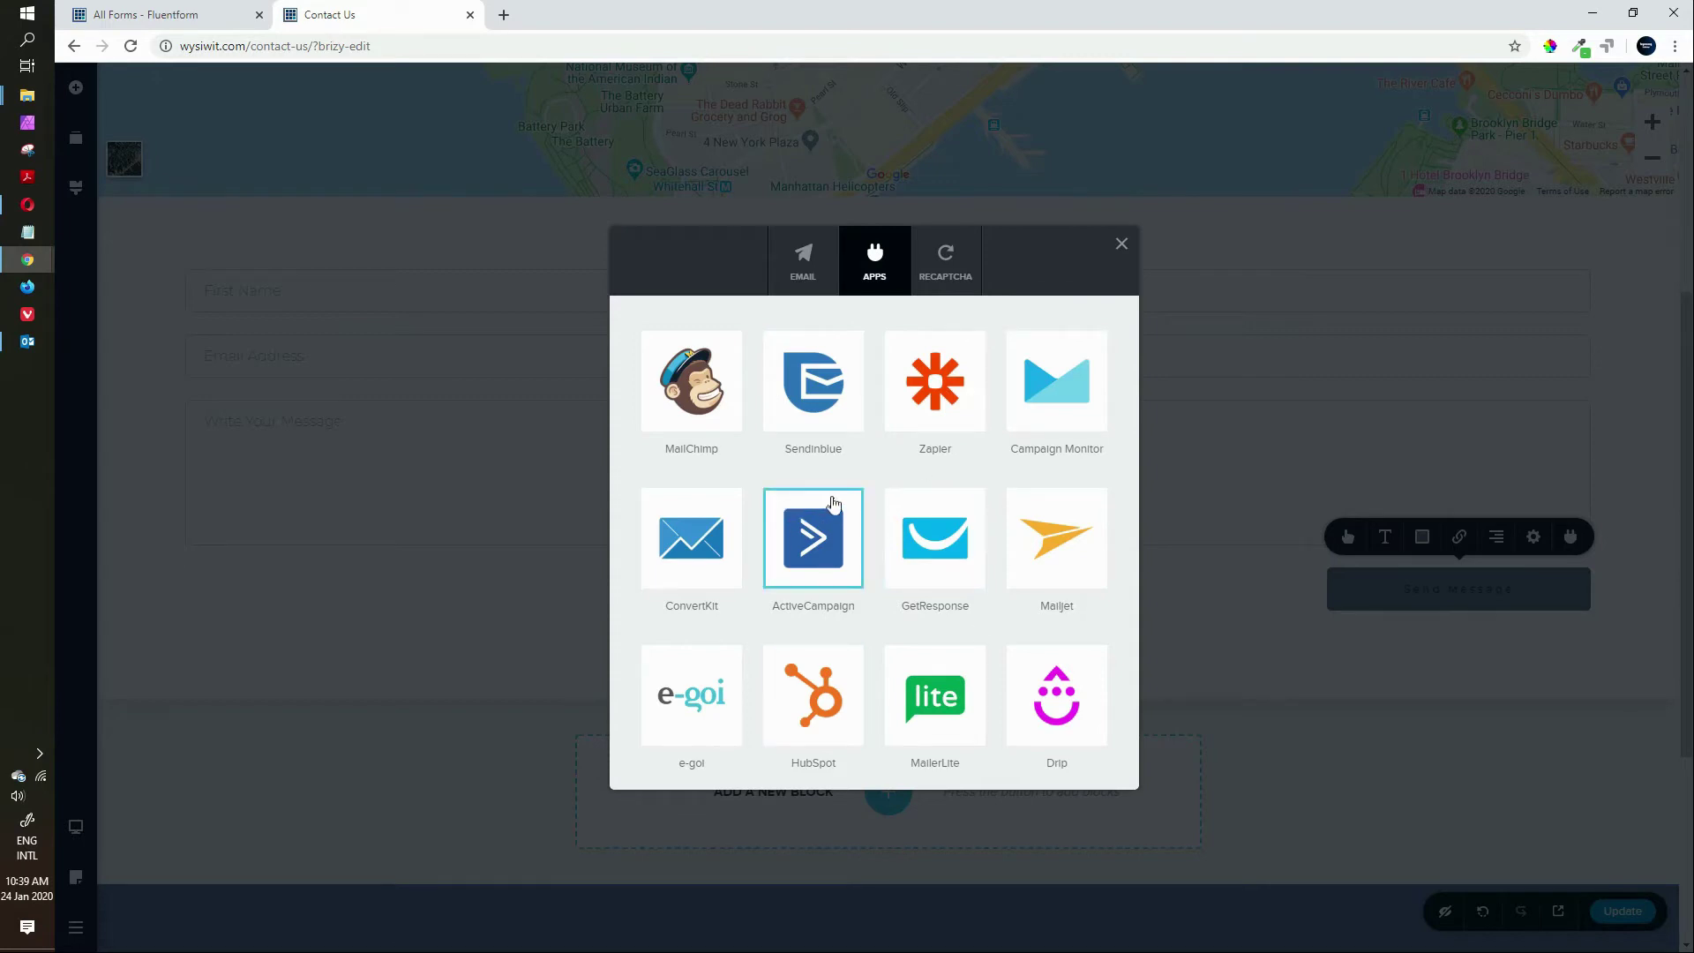
{"action": "left_click", "coordinate": [953, 279]}
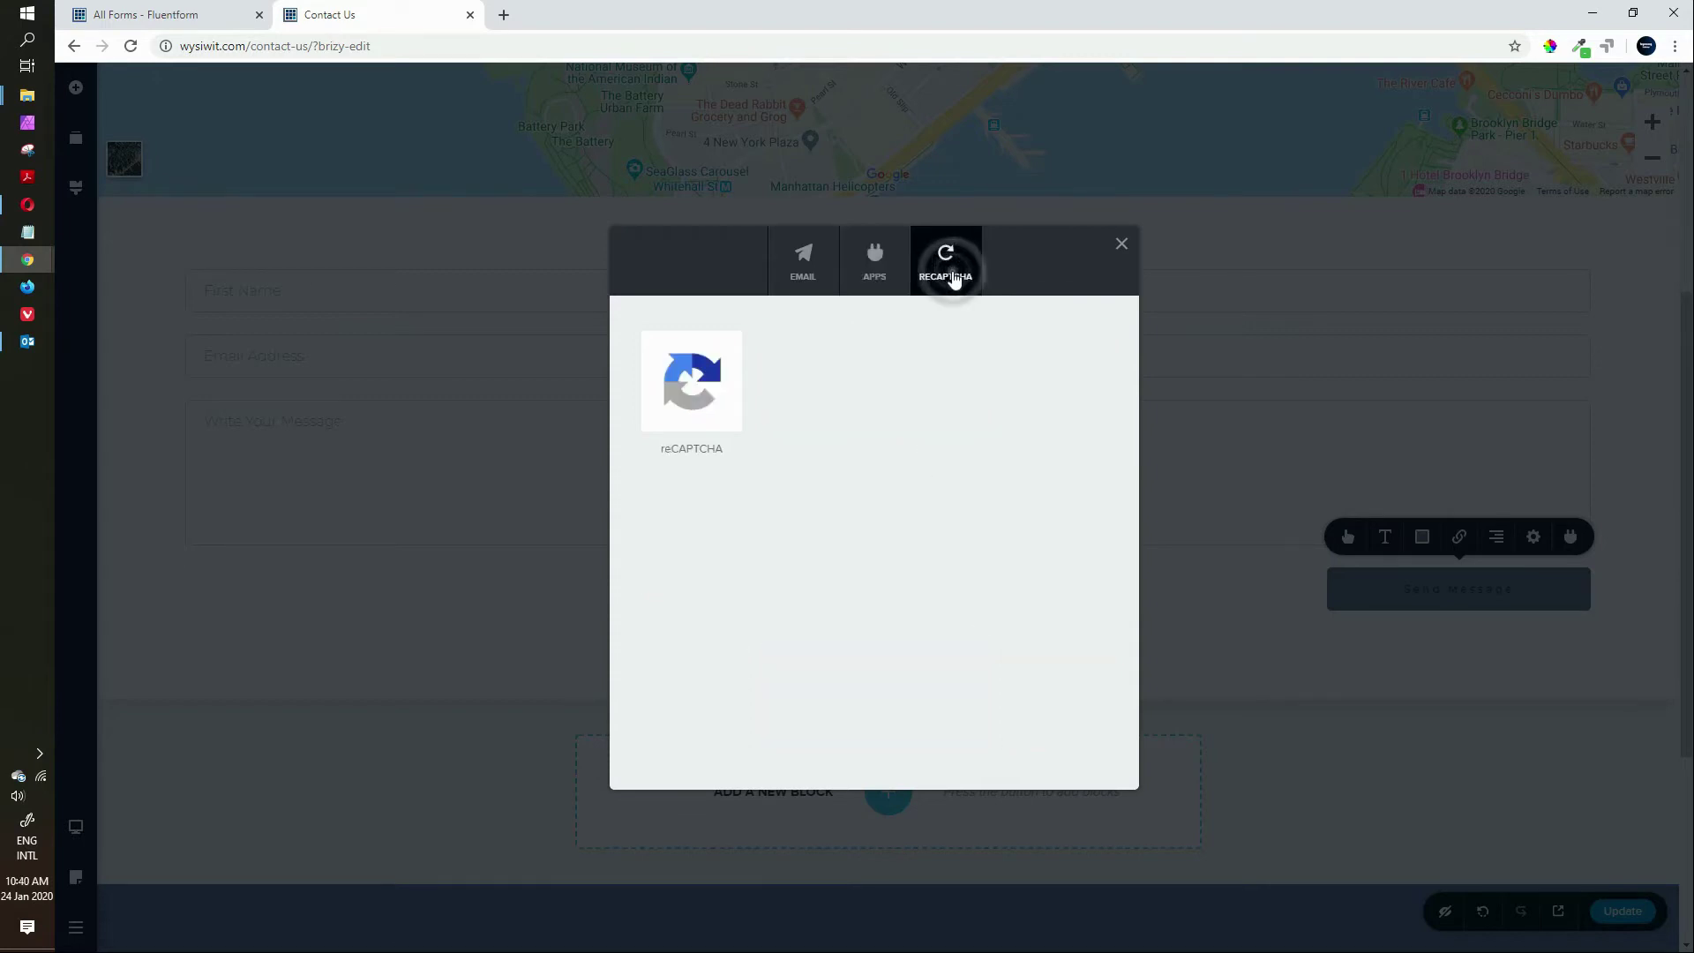
{"action": "left_click", "coordinate": [714, 386]}
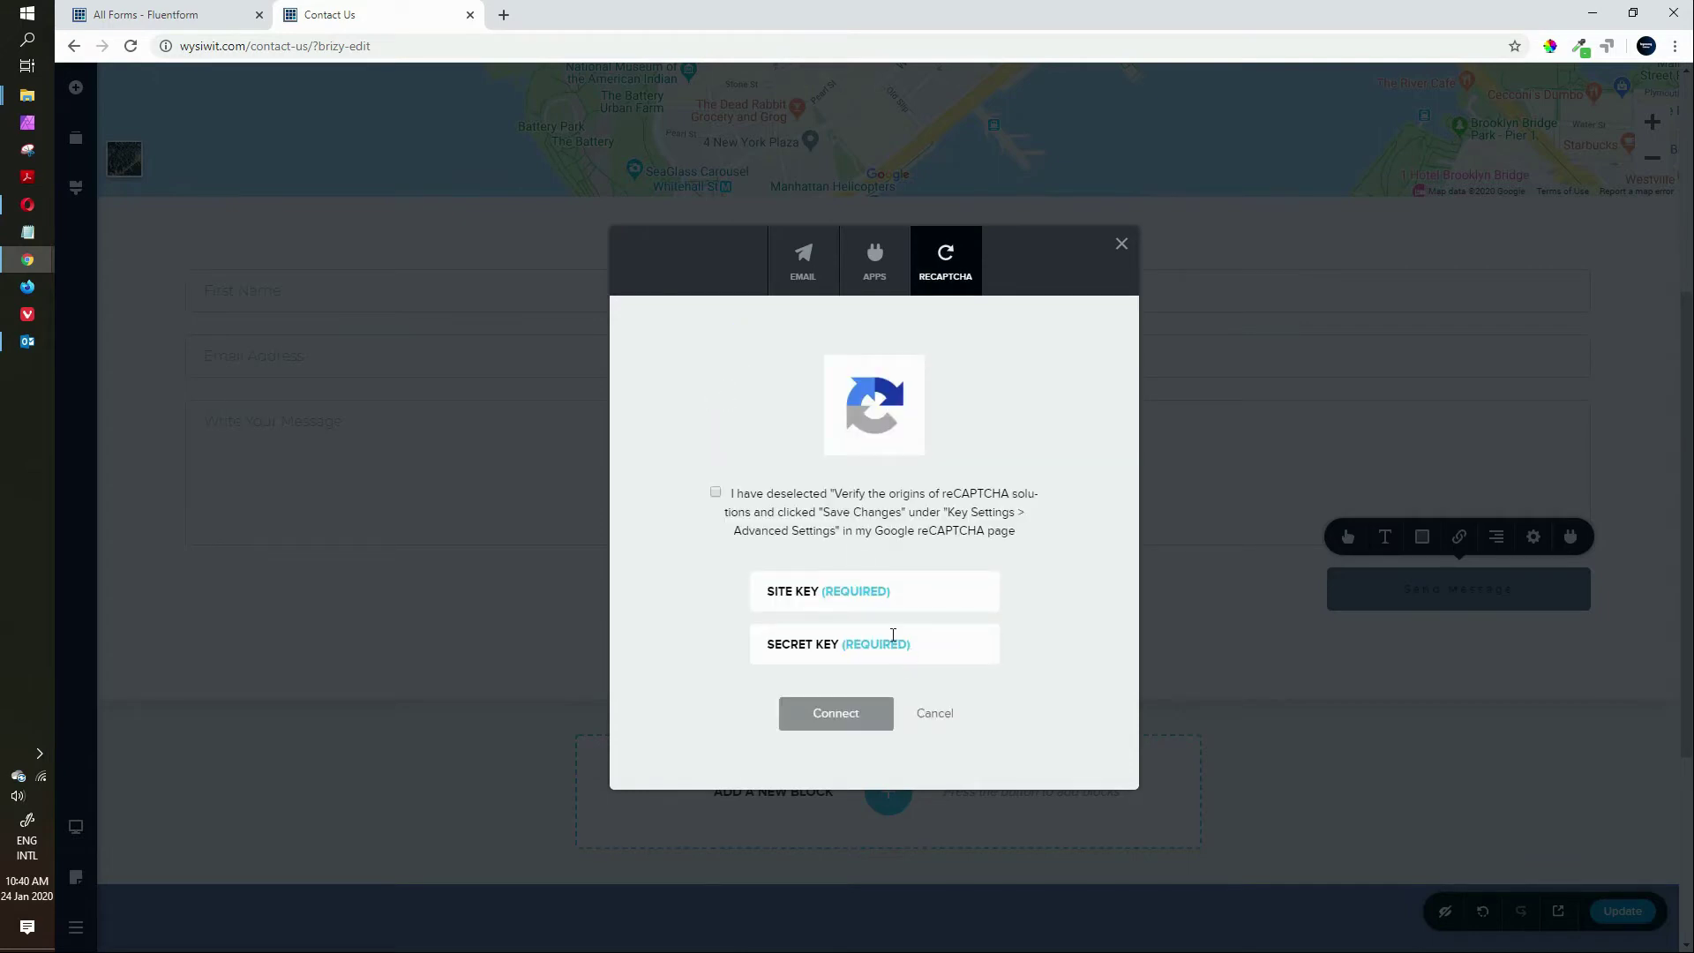
{"action": "left_click", "coordinate": [808, 270]}
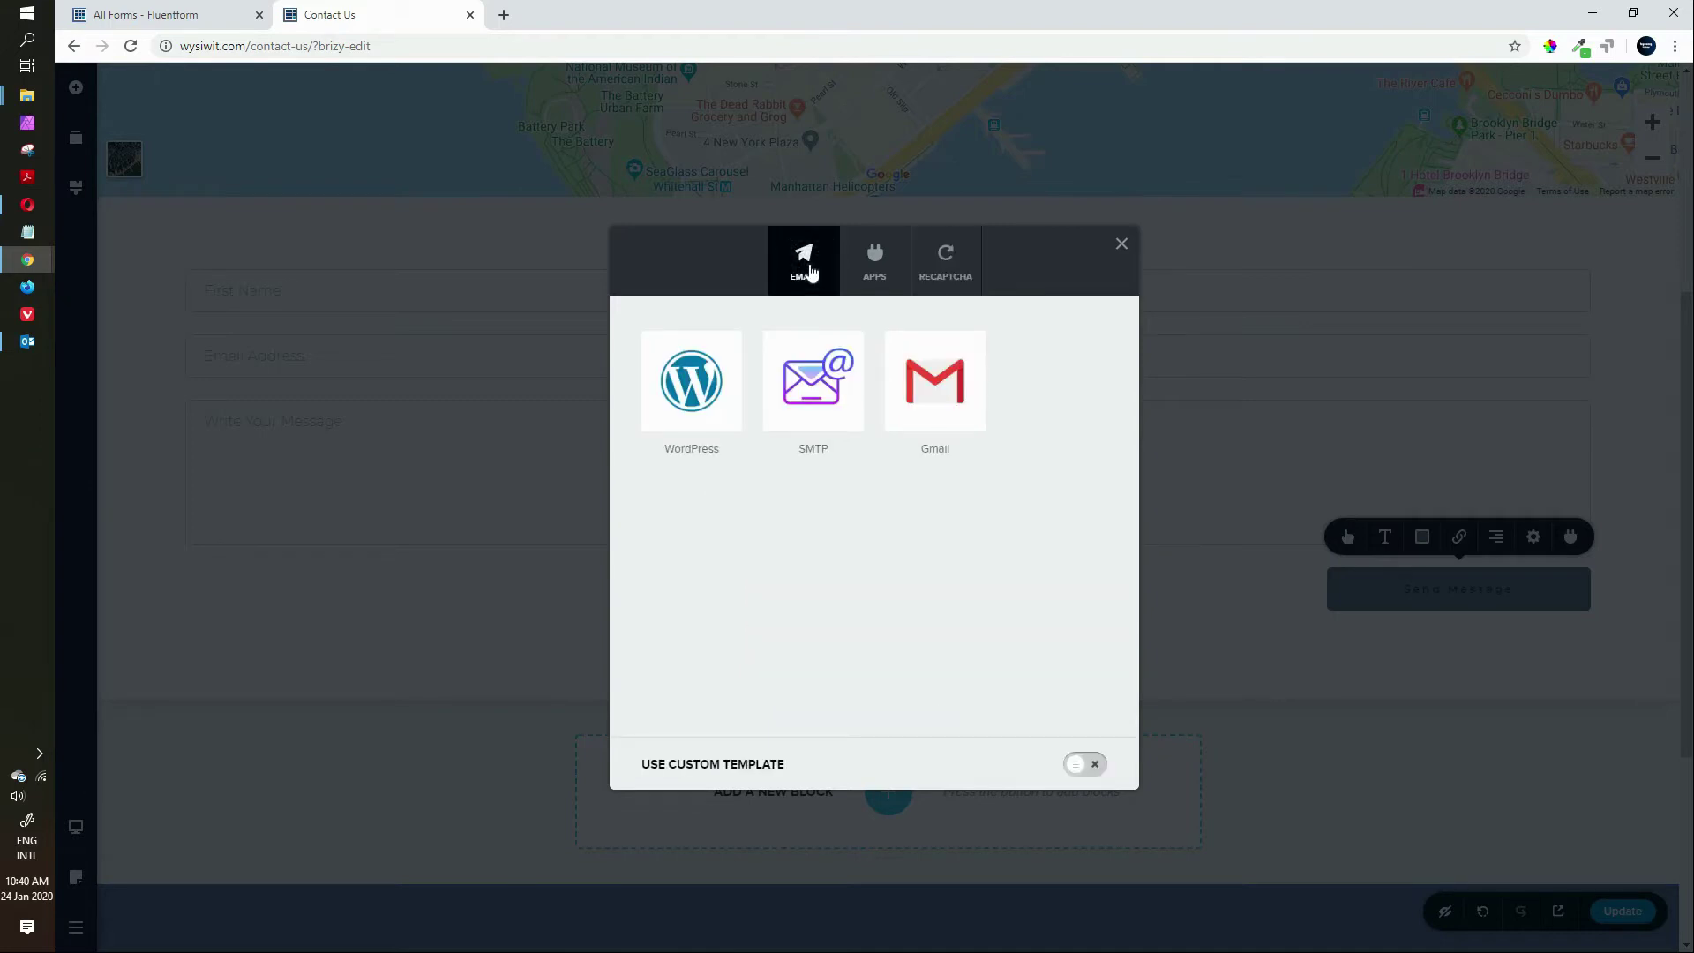
Choose WordPress as the email service and enter the recipient's address in Email To
{"action": "left_click", "coordinate": [702, 393]}
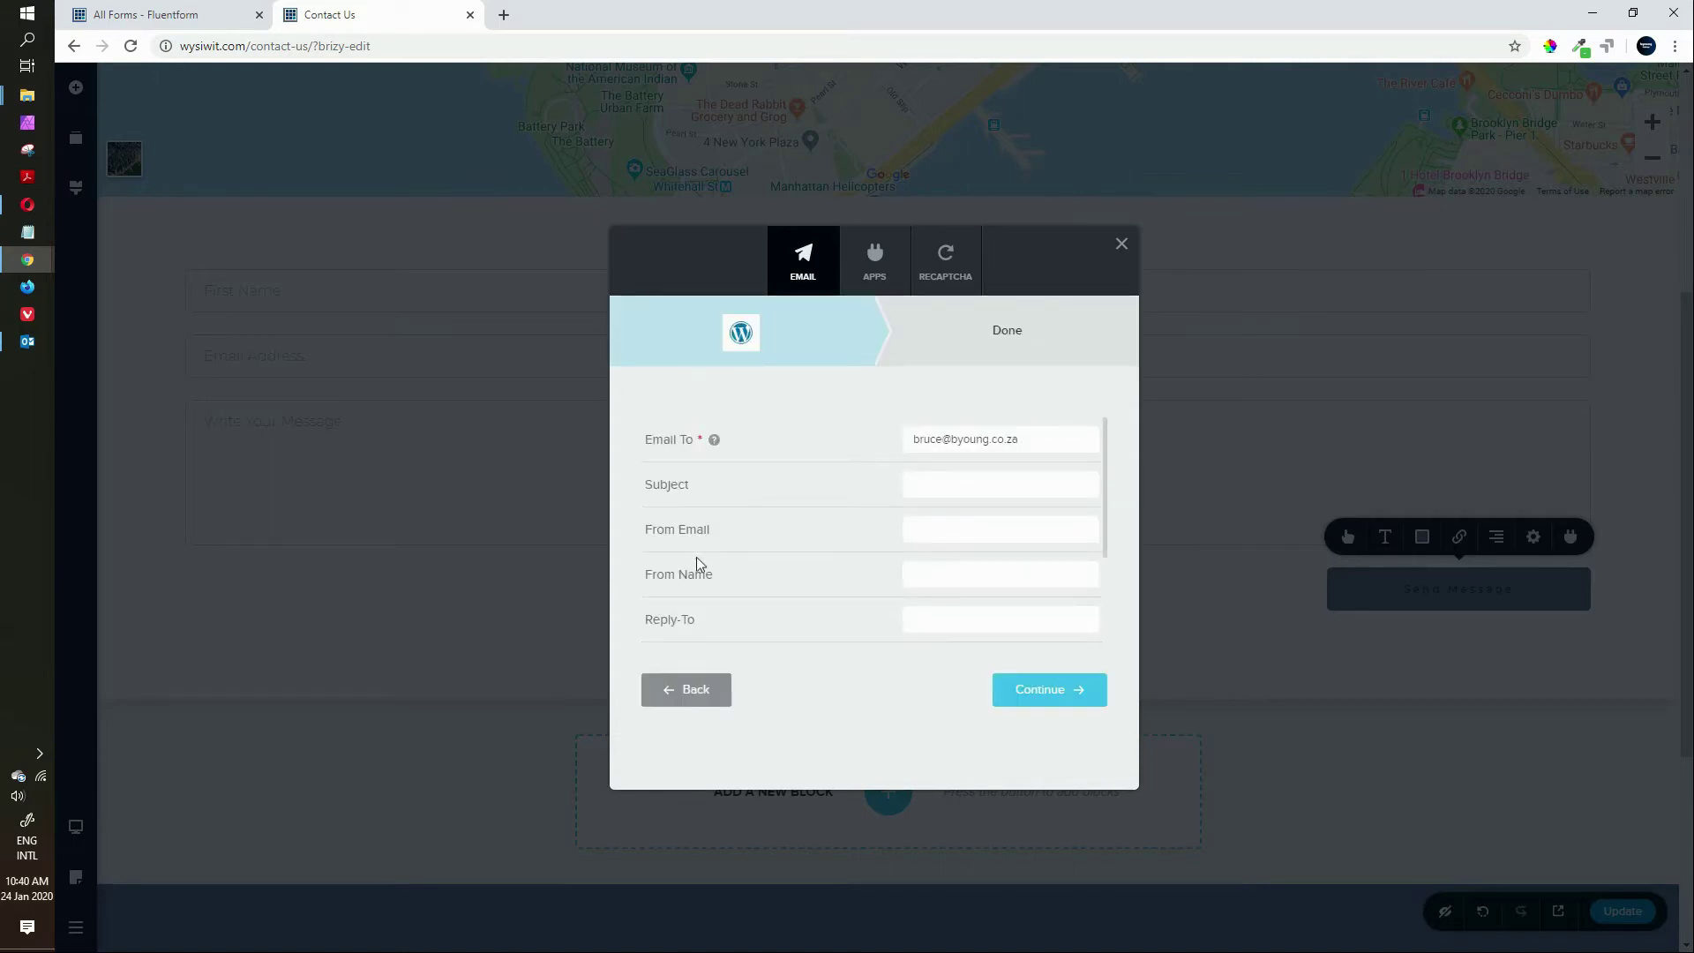
{"action": "scroll", "coordinate": [782, 580], "scroll_direction": "down", "scroll_amount": 1}
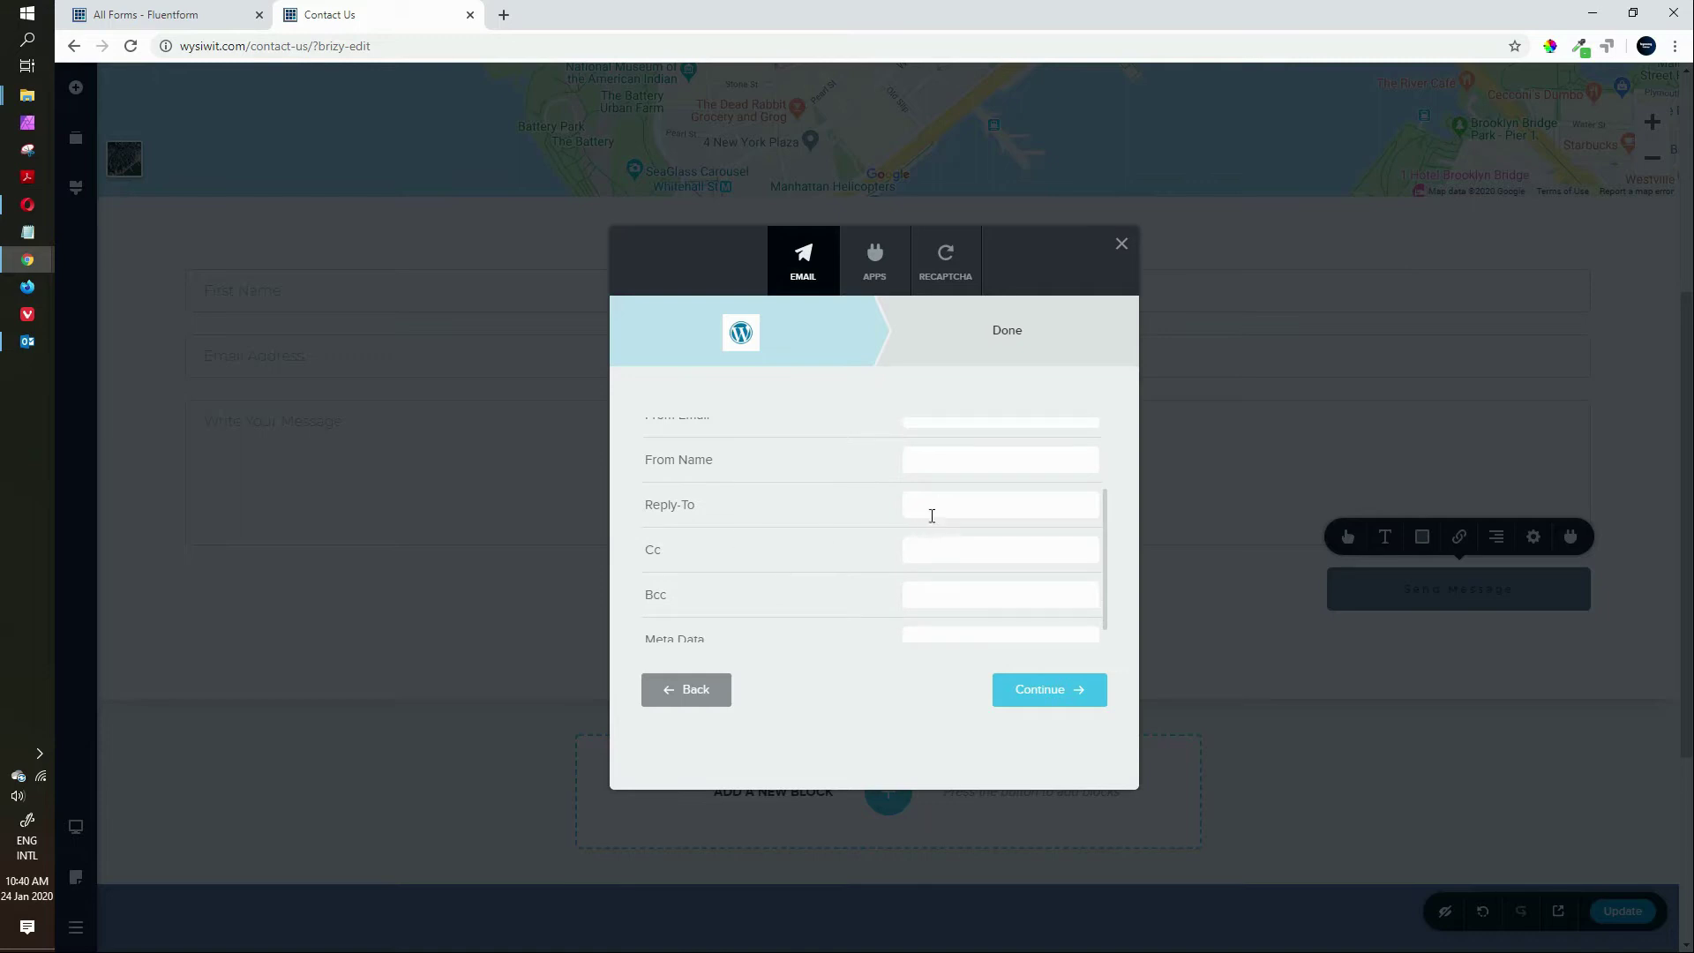
{"action": "left_click", "coordinate": [945, 497]}
{"action": "scroll", "coordinate": [946, 500], "scroll_direction": "down", "scroll_amount": 1}
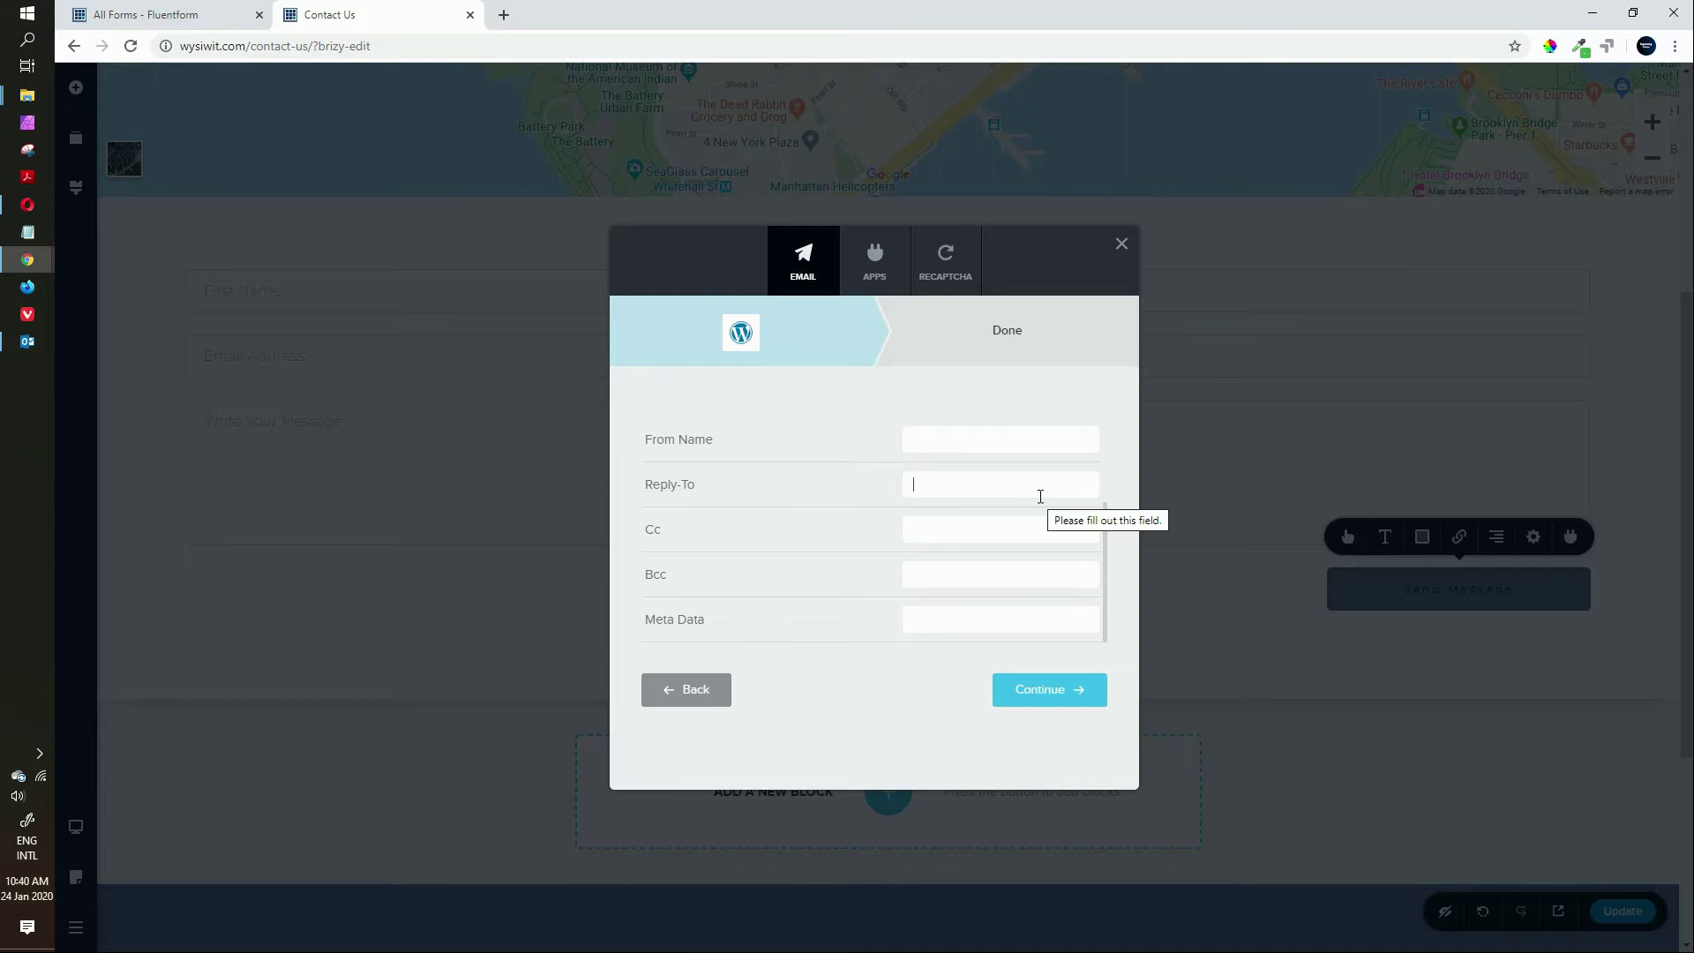
{"action": "scroll", "coordinate": [1041, 497], "scroll_direction": "up", "scroll_amount": 3}
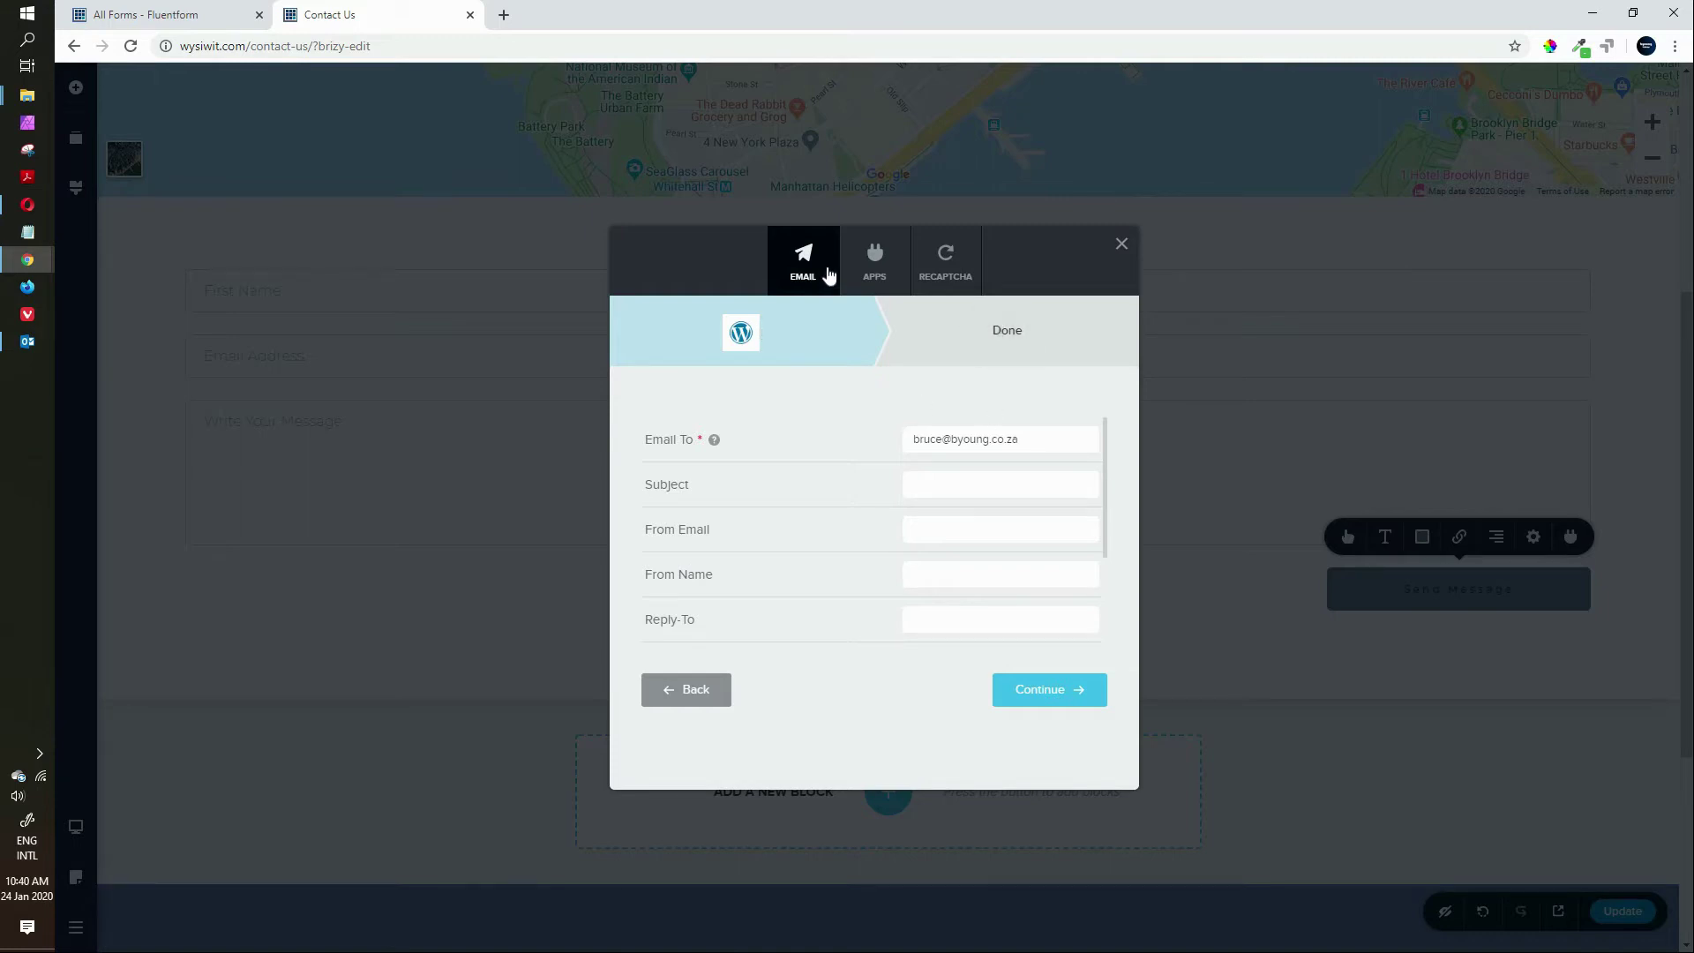
Review the APPS tab and the MailChimp panel, go back to EMAIL, and close the integrations dialog
{"action": "left_click", "coordinate": [875, 264]}
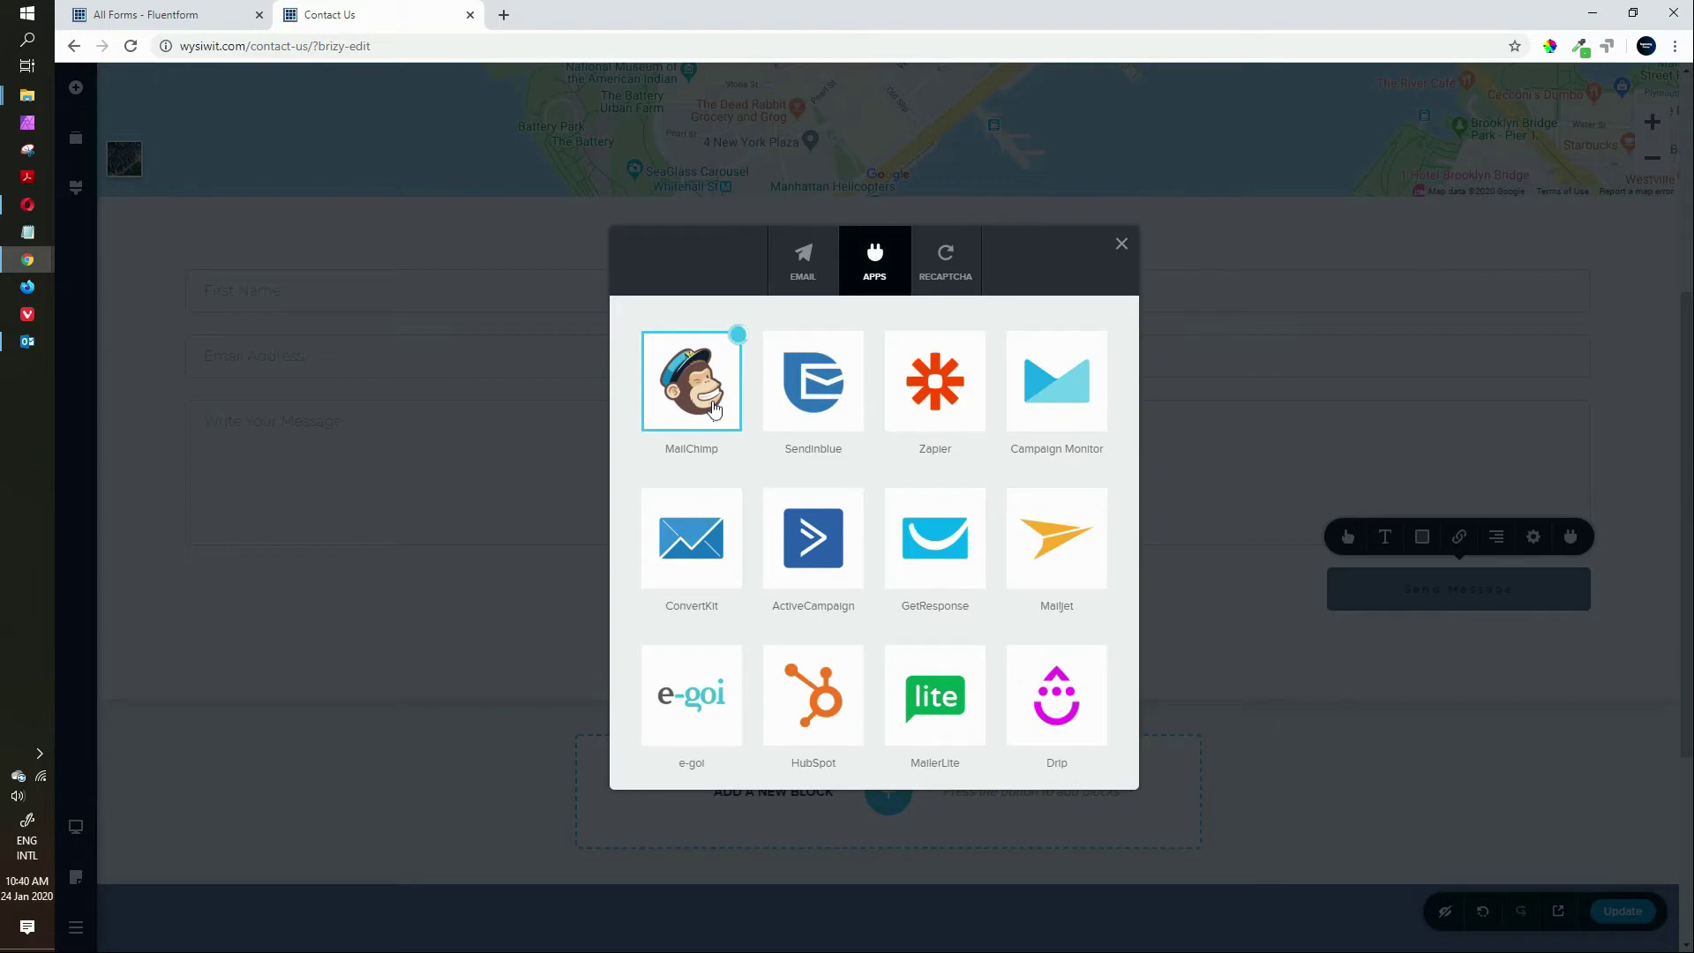
{"action": "left_click", "coordinate": [749, 457]}
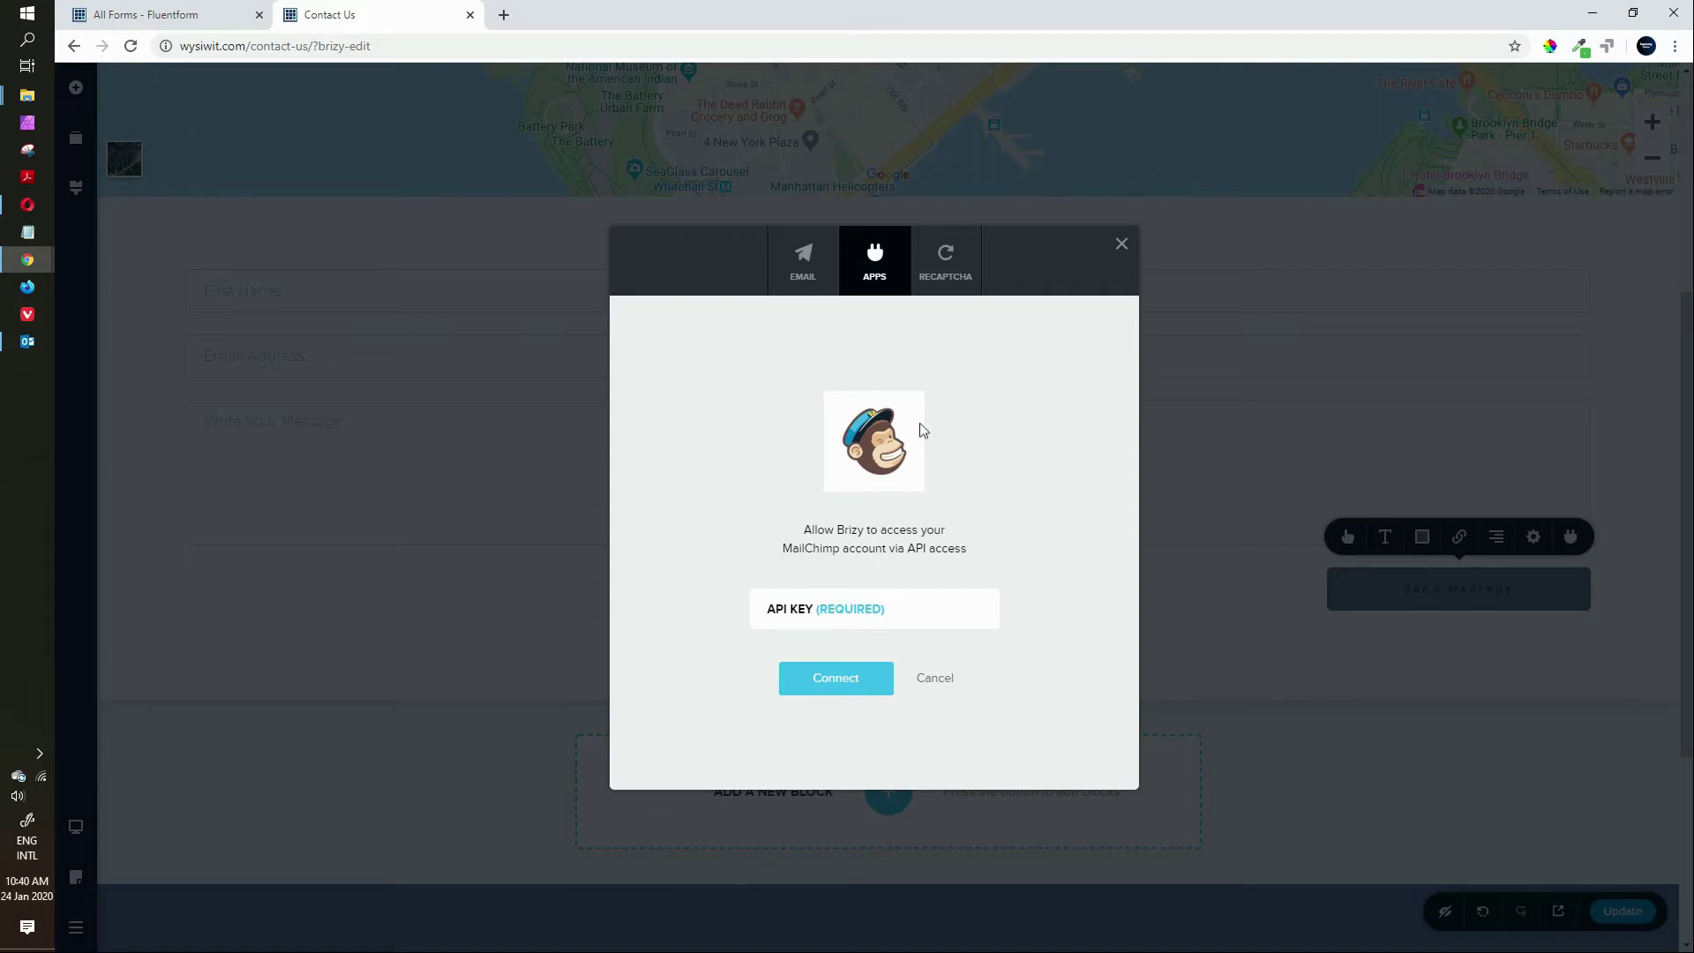
{"action": "left_click", "coordinate": [801, 258]}
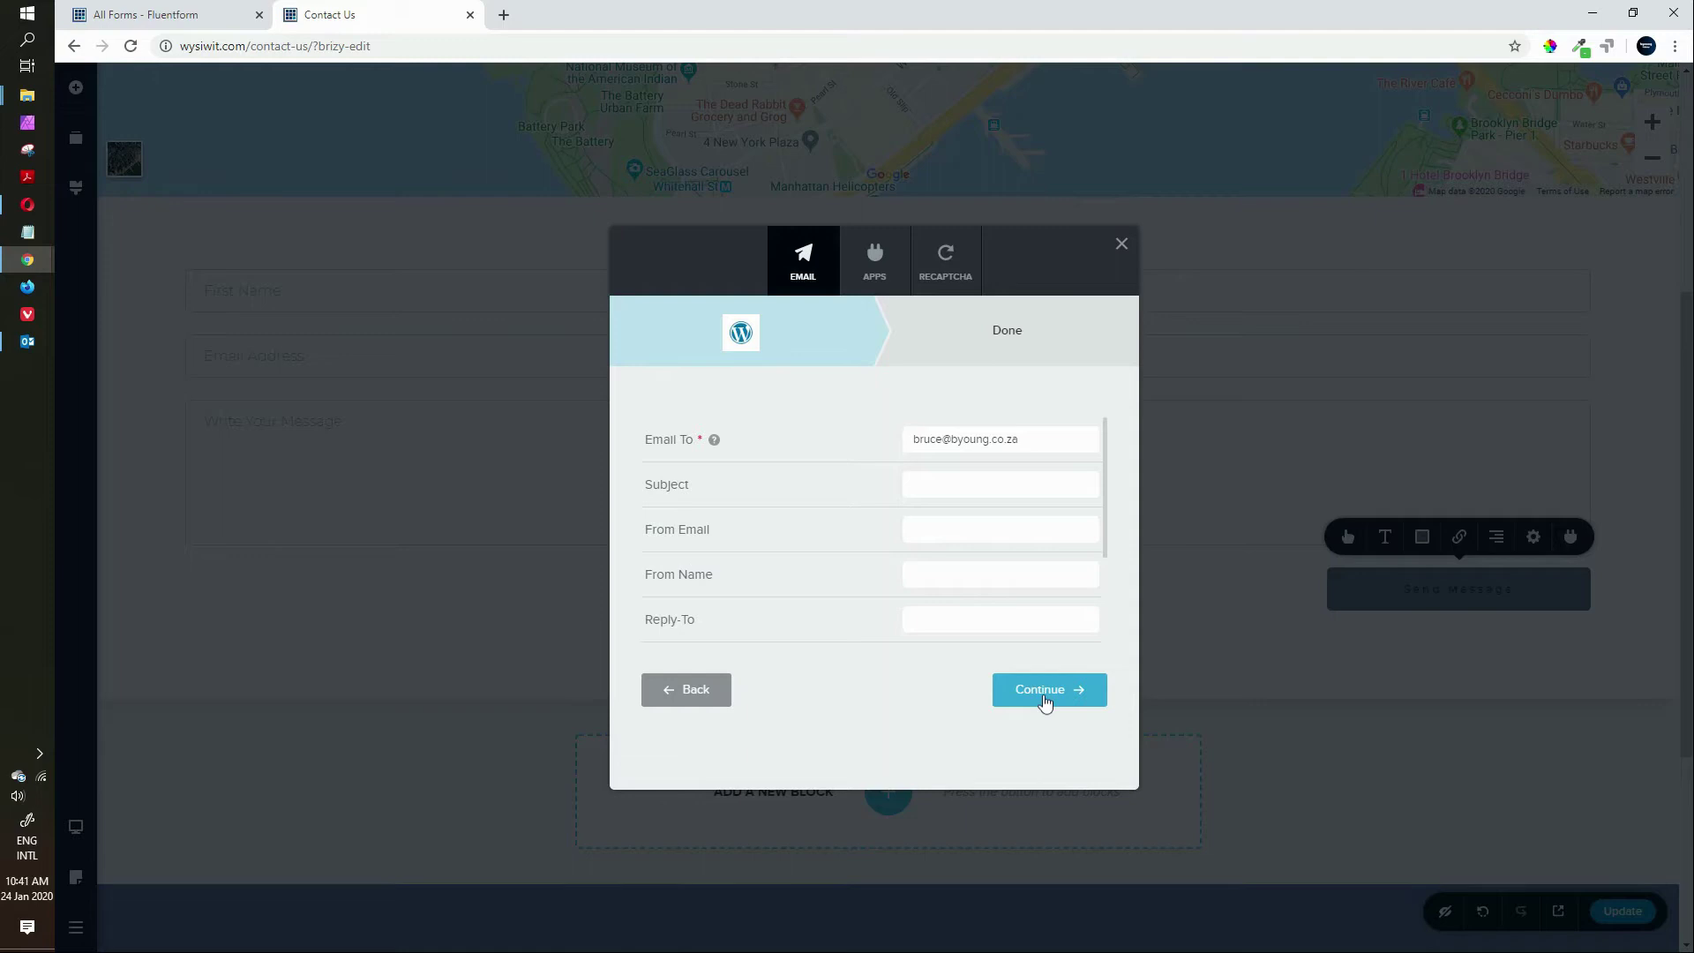
{"action": "left_click", "coordinate": [1121, 244]}
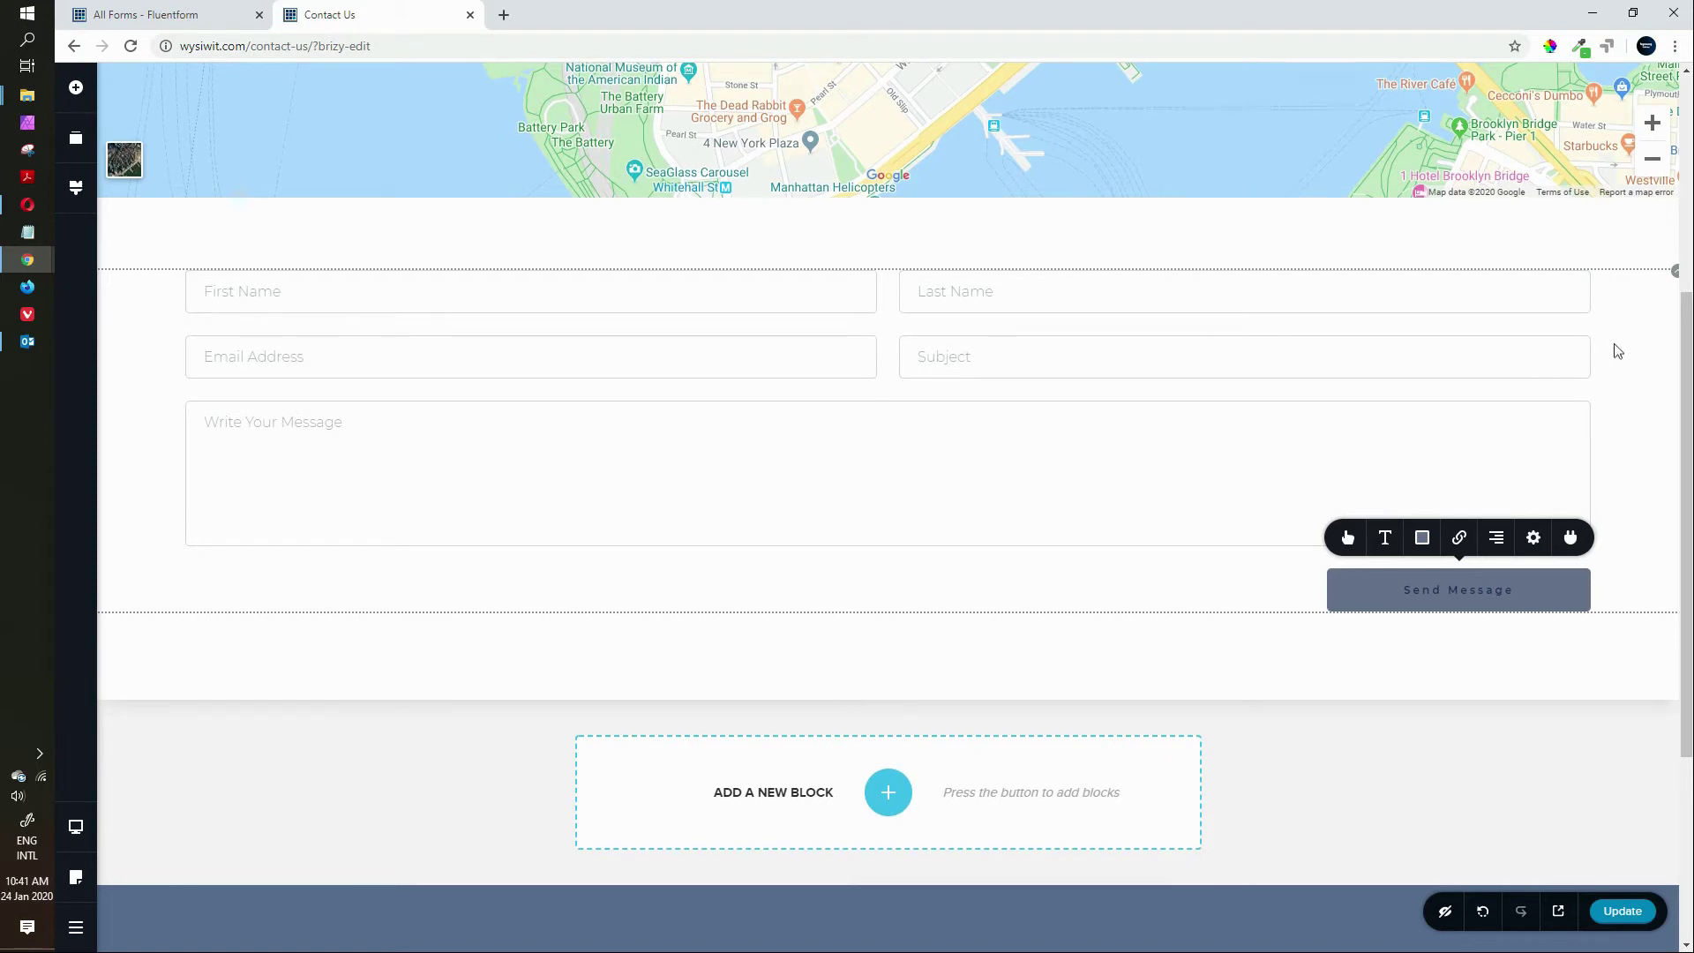
Check the form section's settings and add a block from the Blocks library
{"action": "scroll", "coordinate": [1633, 340], "scroll_direction": "up", "scroll_amount": 1}
{"action": "mouse_move", "coordinate": [1674, 296]}
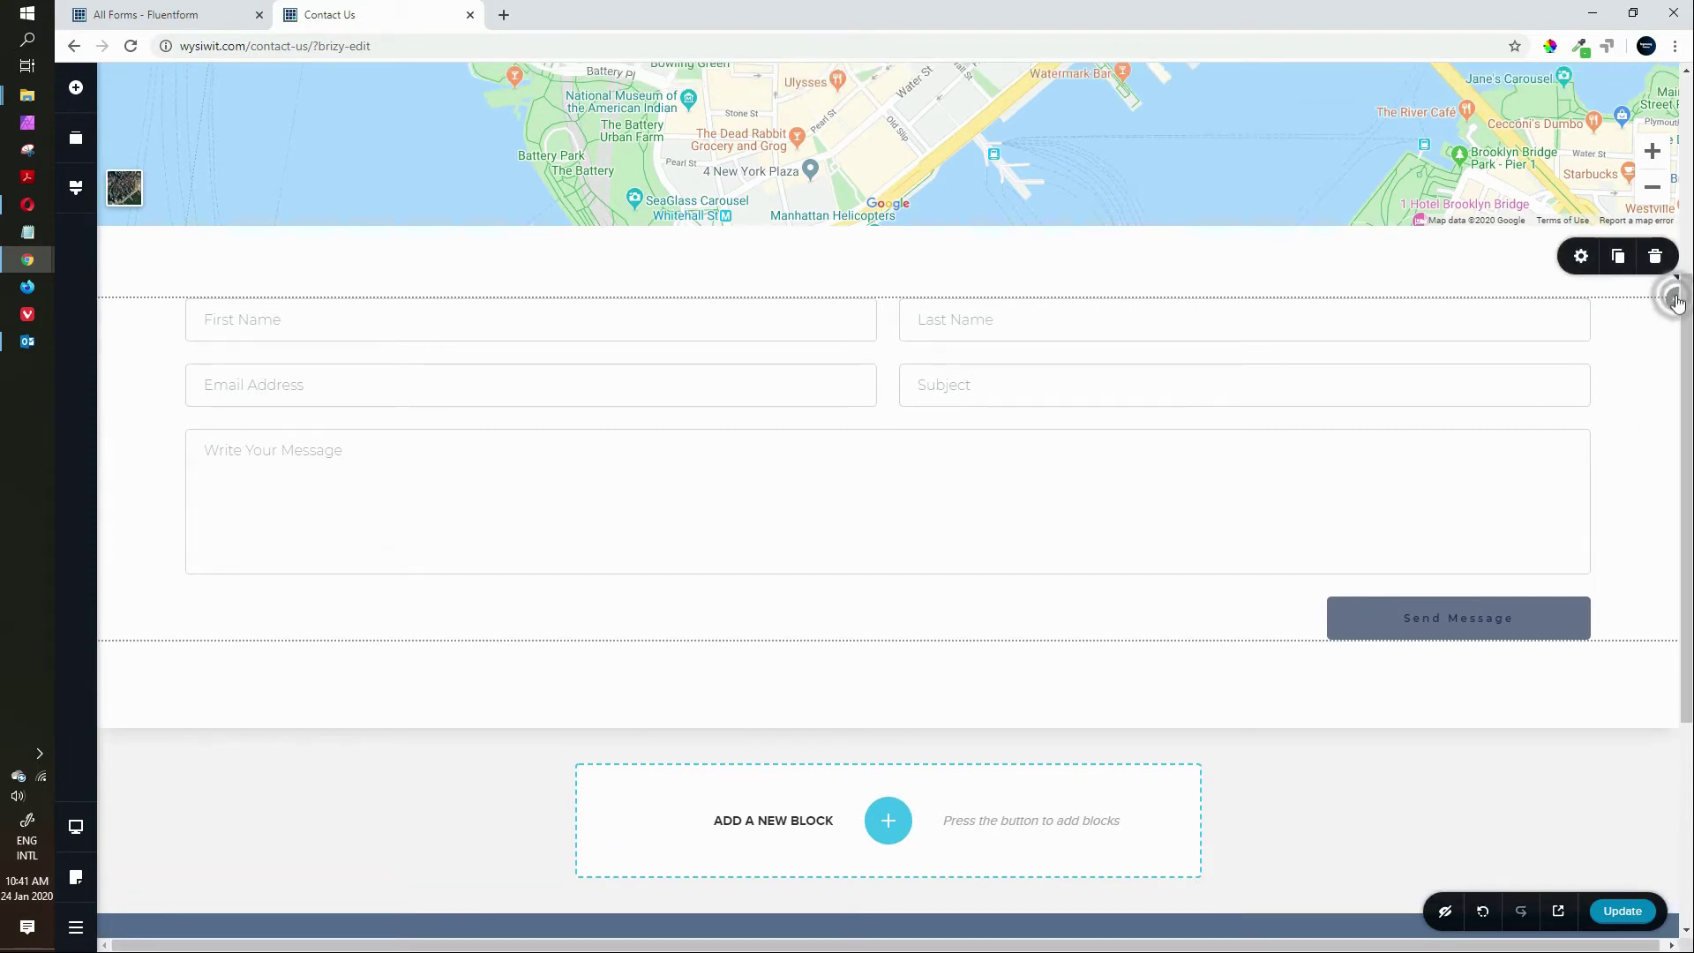
{"action": "left_click", "coordinate": [1579, 256]}
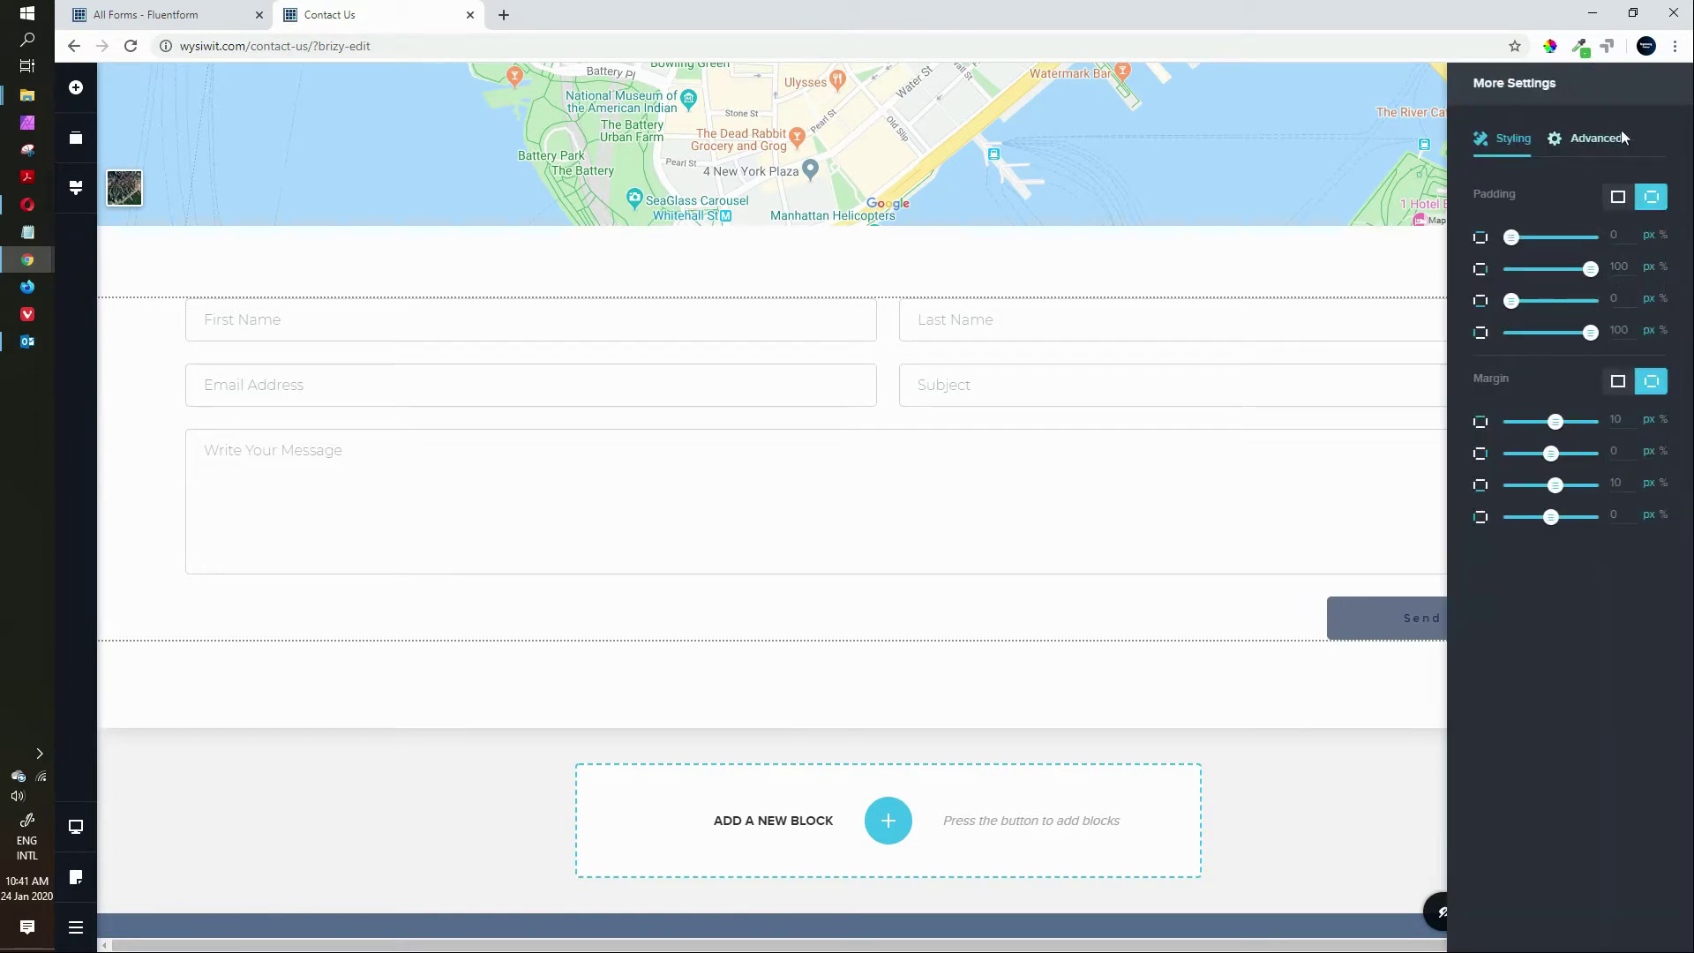
{"action": "left_click", "coordinate": [1622, 137]}
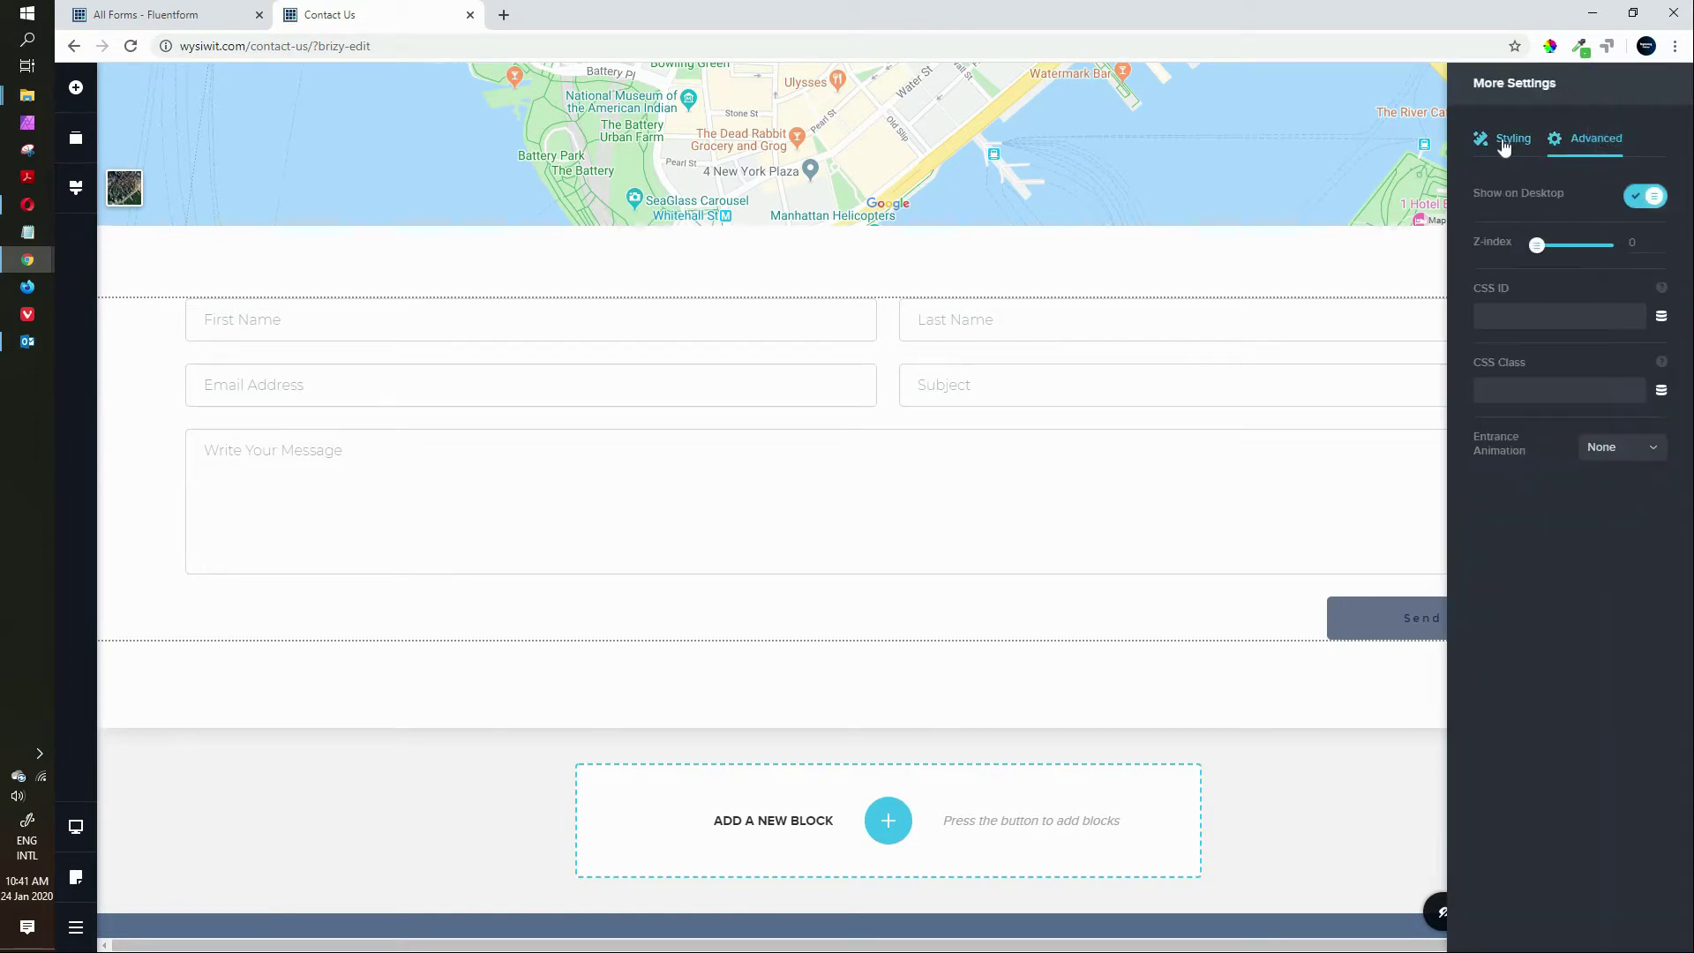
{"action": "left_click", "coordinate": [1483, 141]}
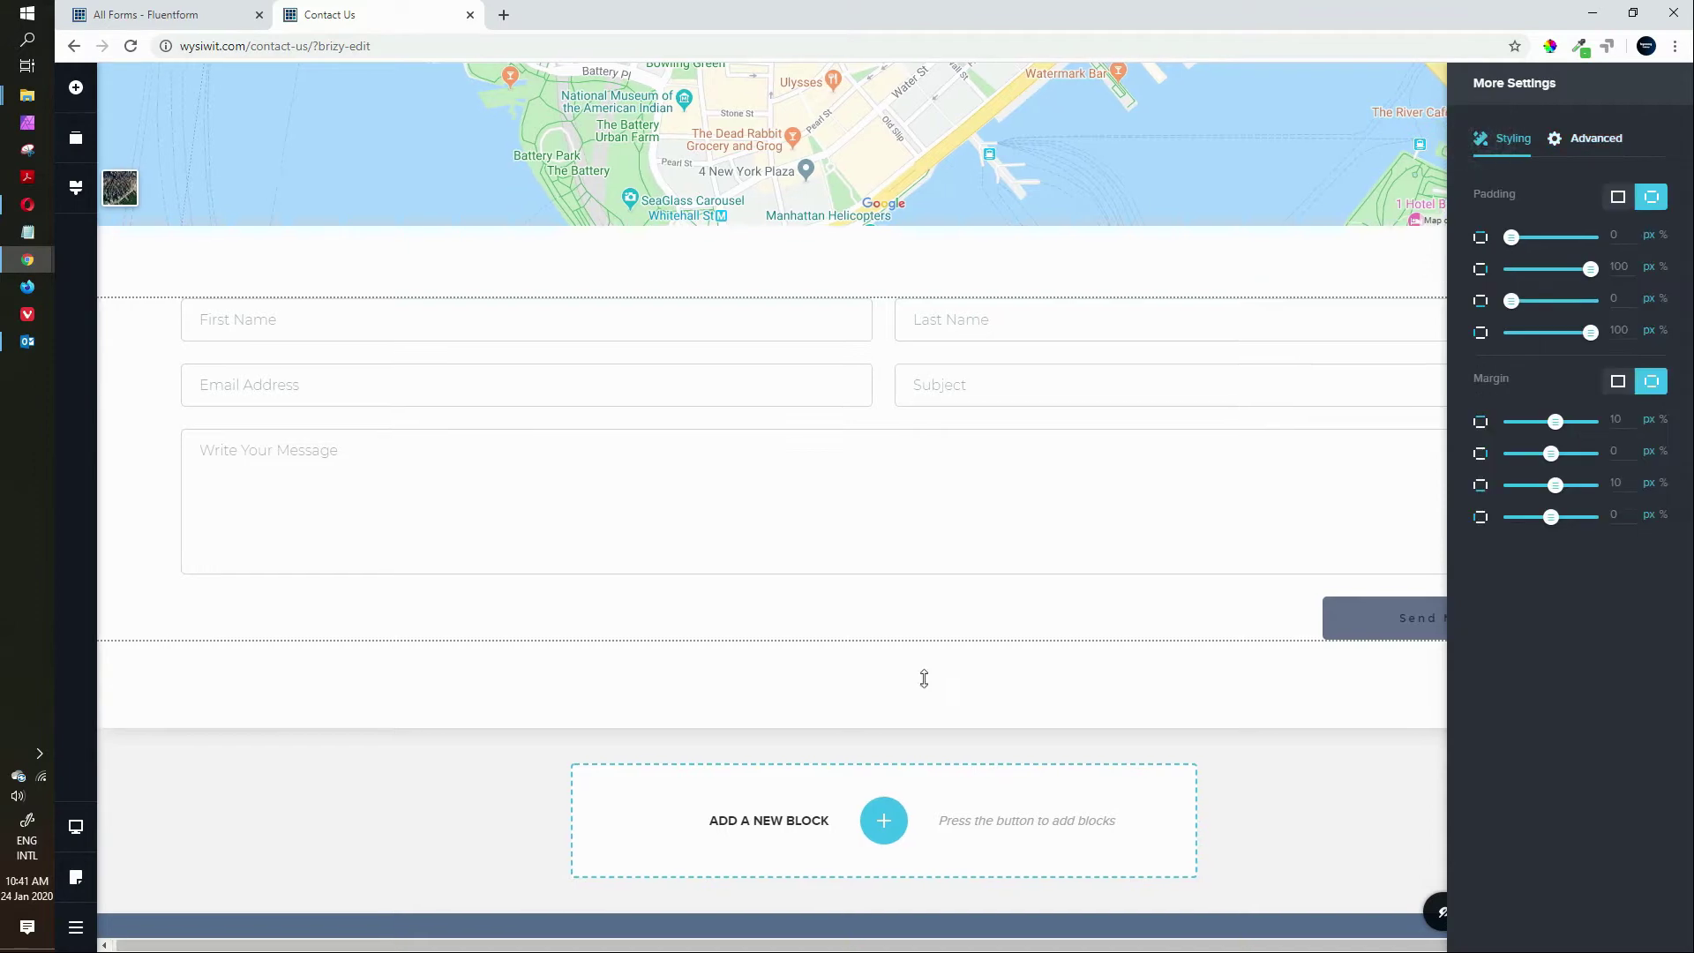
{"action": "left_click", "coordinate": [887, 821]}
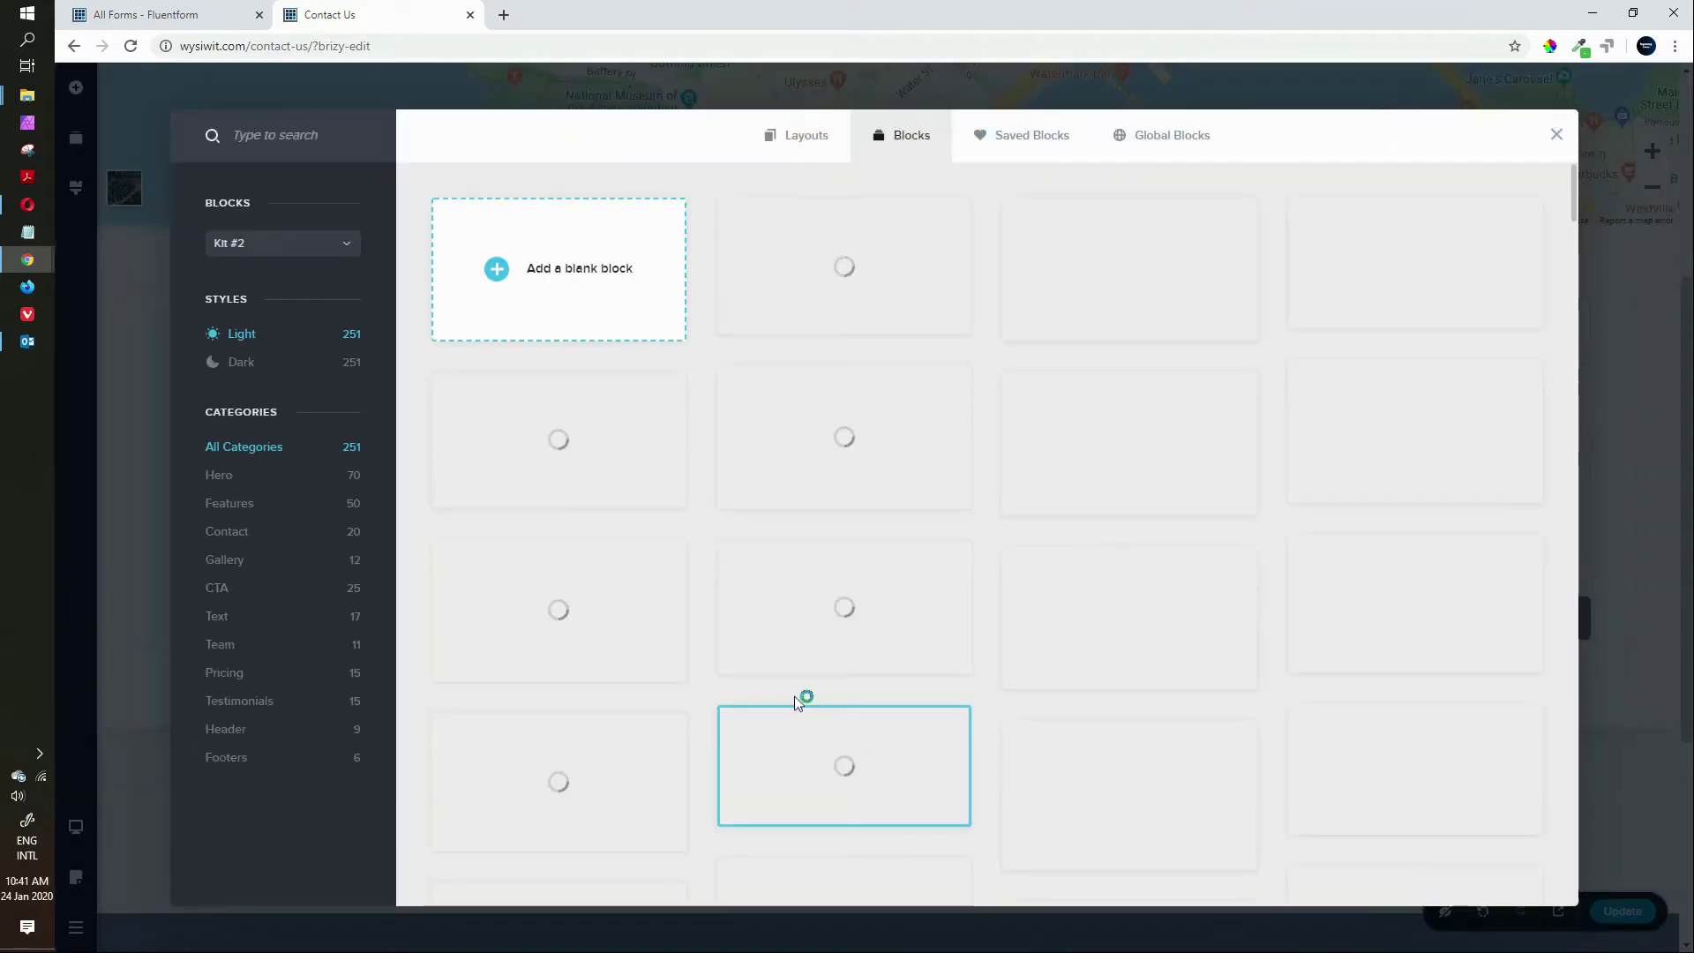
{"action": "left_click", "coordinate": [572, 268]}
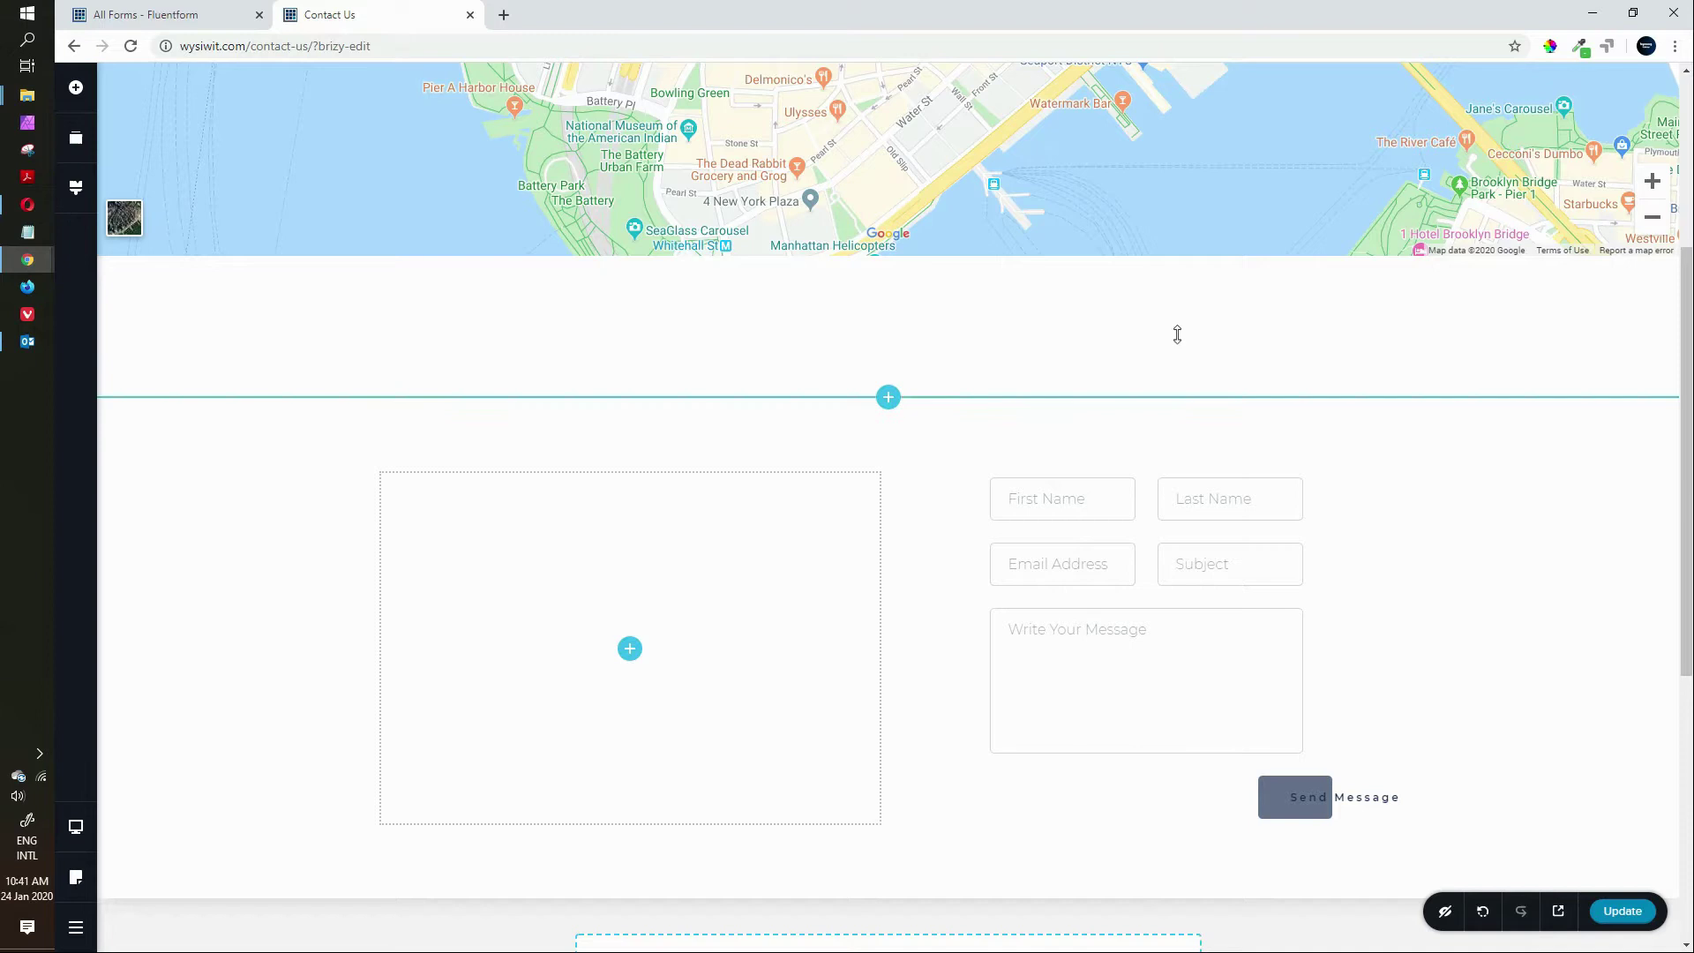
Delete the spacer above the form and reduce the section's top padding to about 15px
{"action": "left_click", "coordinate": [1104, 347]}
{"action": "left_click", "coordinate": [987, 296]}
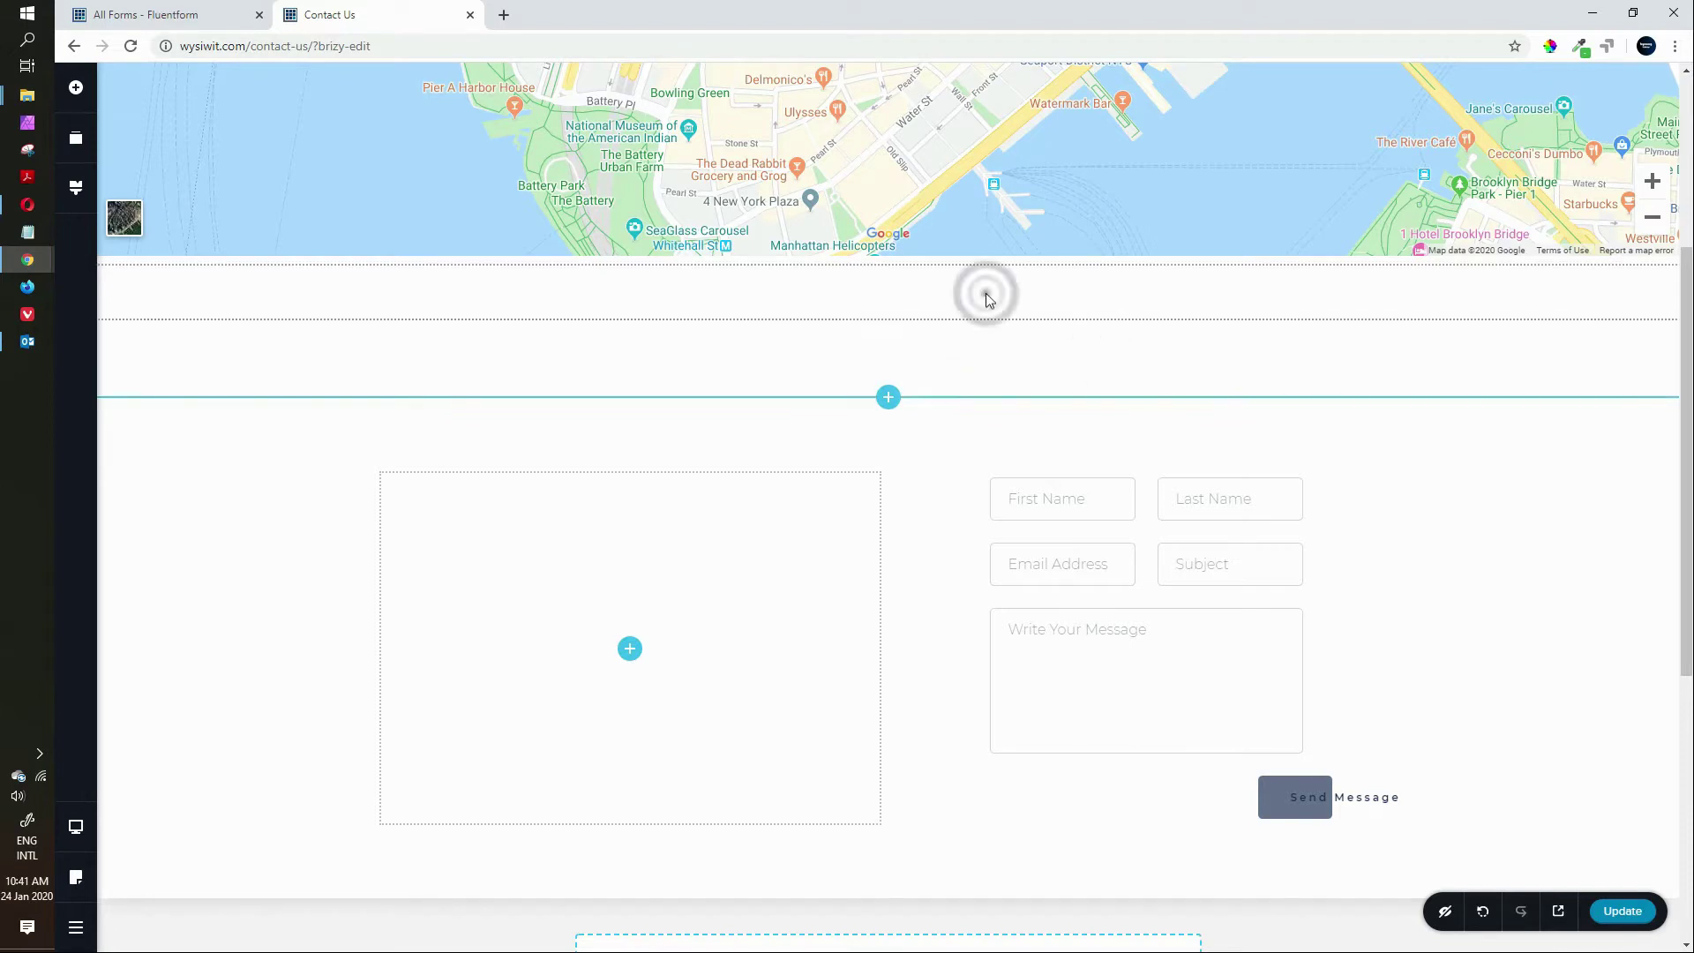
{"action": "left_click", "coordinate": [929, 235]}
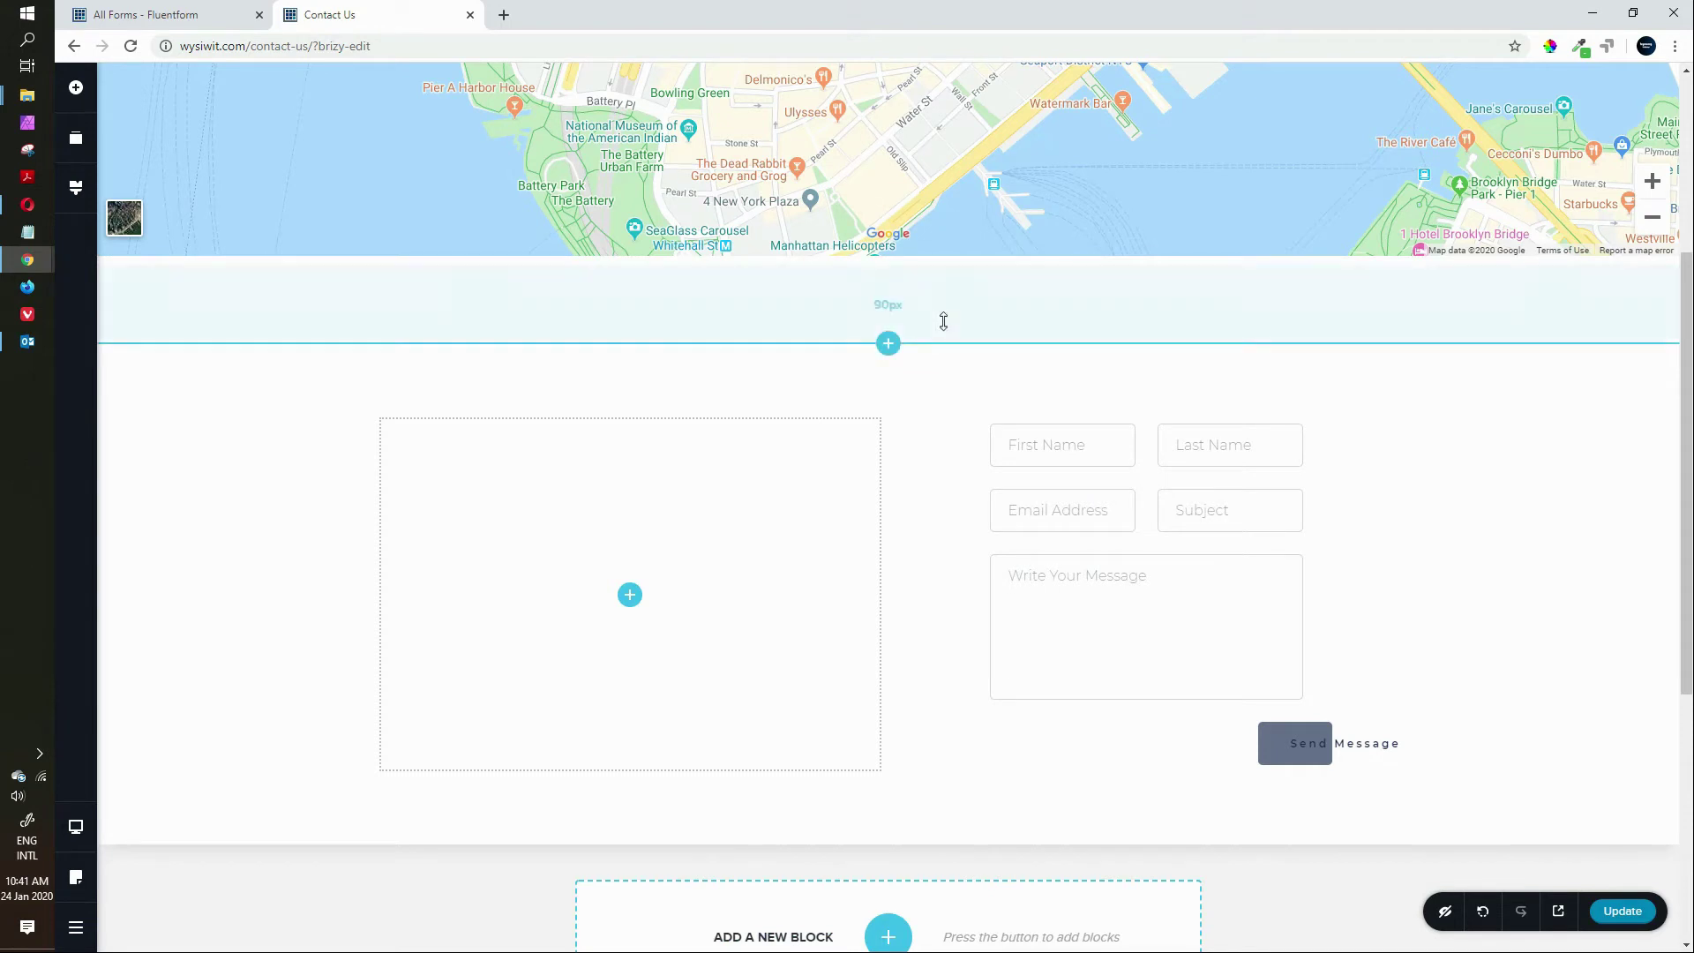
{"action": "left_click_drag", "start_coordinate": [943, 321], "coordinate": [943, 255]}
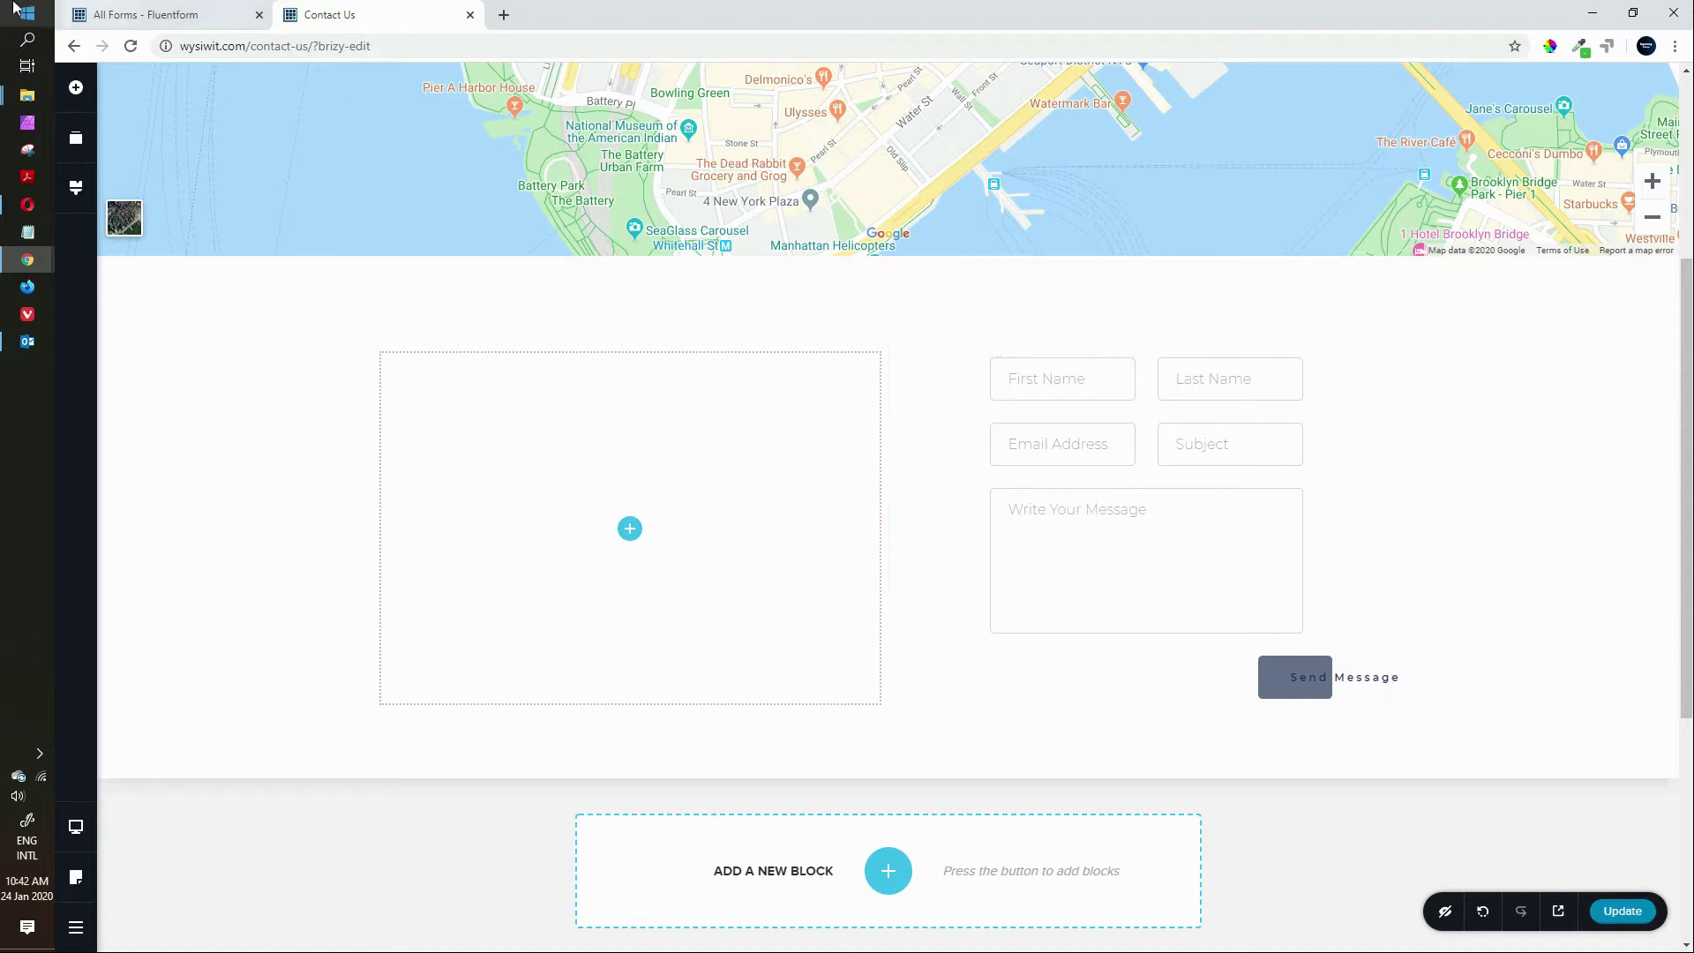
Create the first Fluent Forms form from the Contact Form template, with name, email, subject and message fields
{"action": "left_click", "coordinate": [155, 11]}
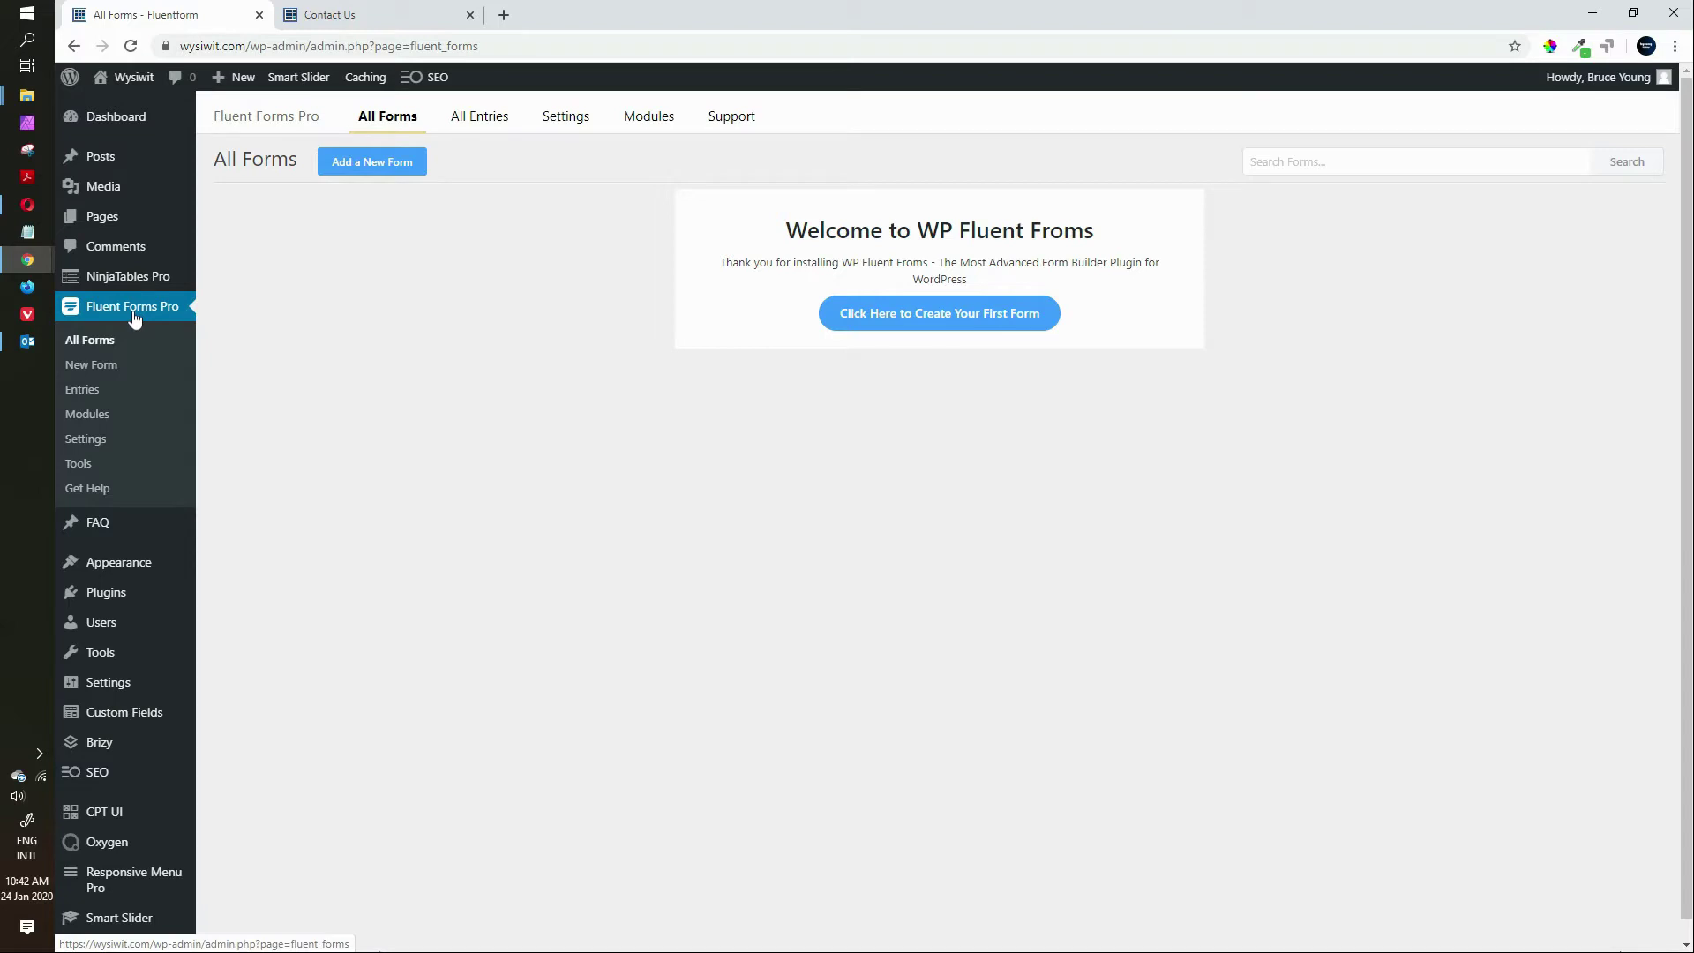
{"action": "left_click", "coordinate": [963, 327]}
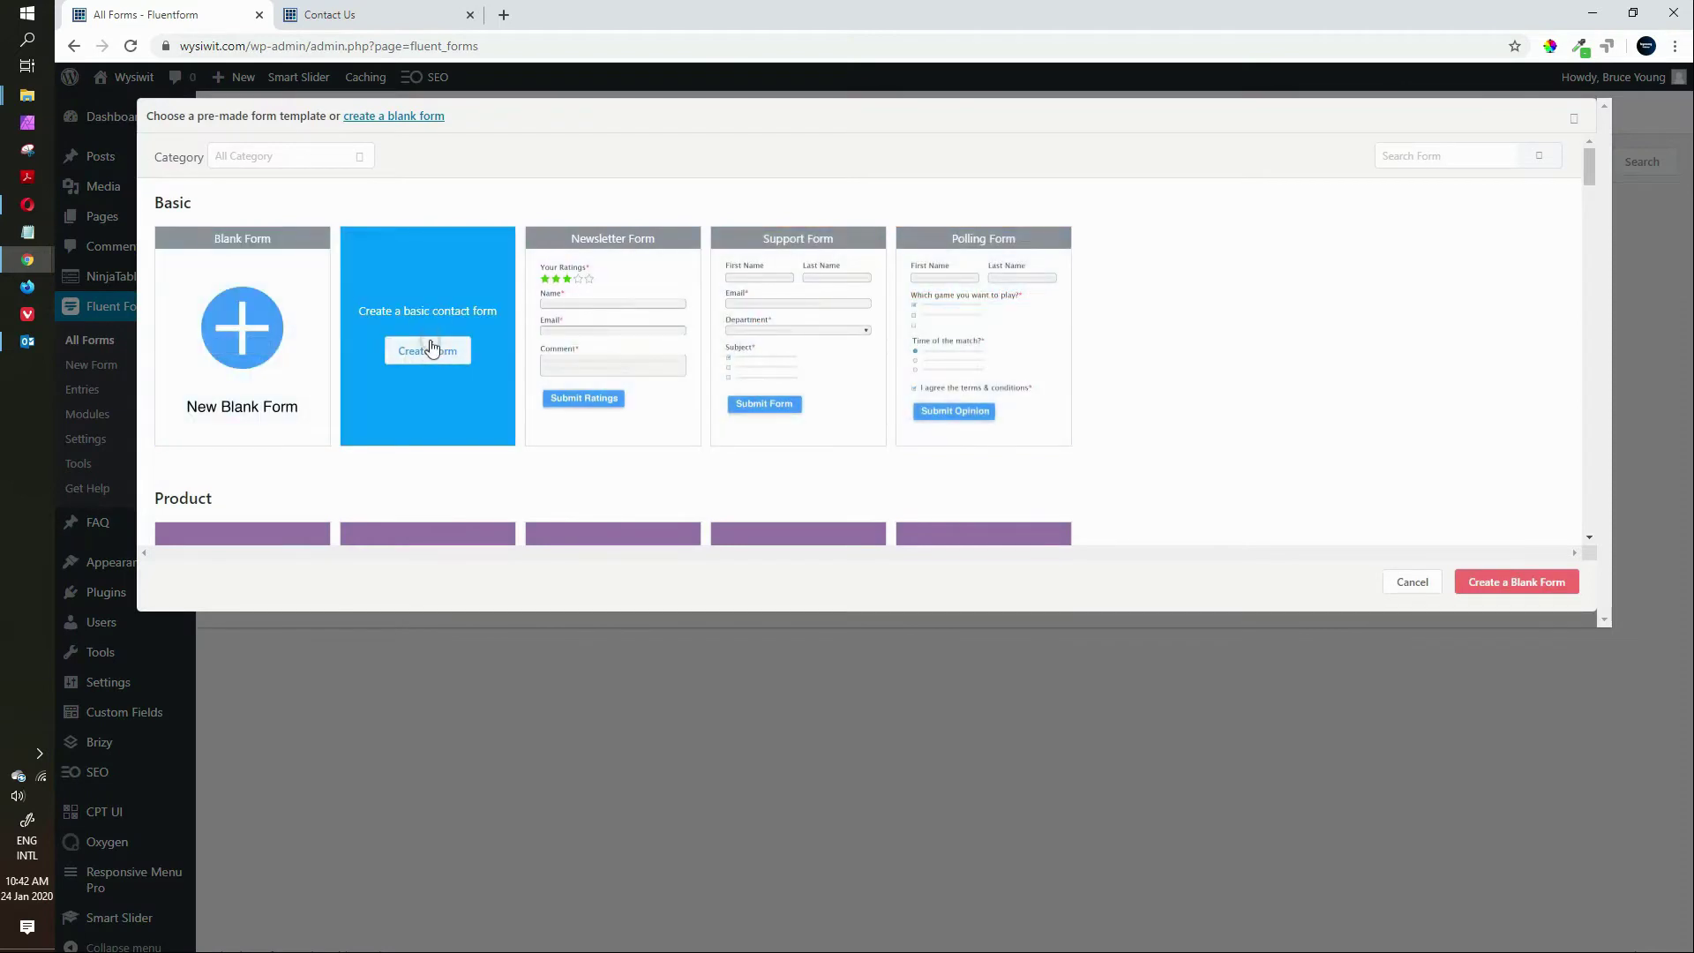
{"action": "left_click", "coordinate": [456, 351]}
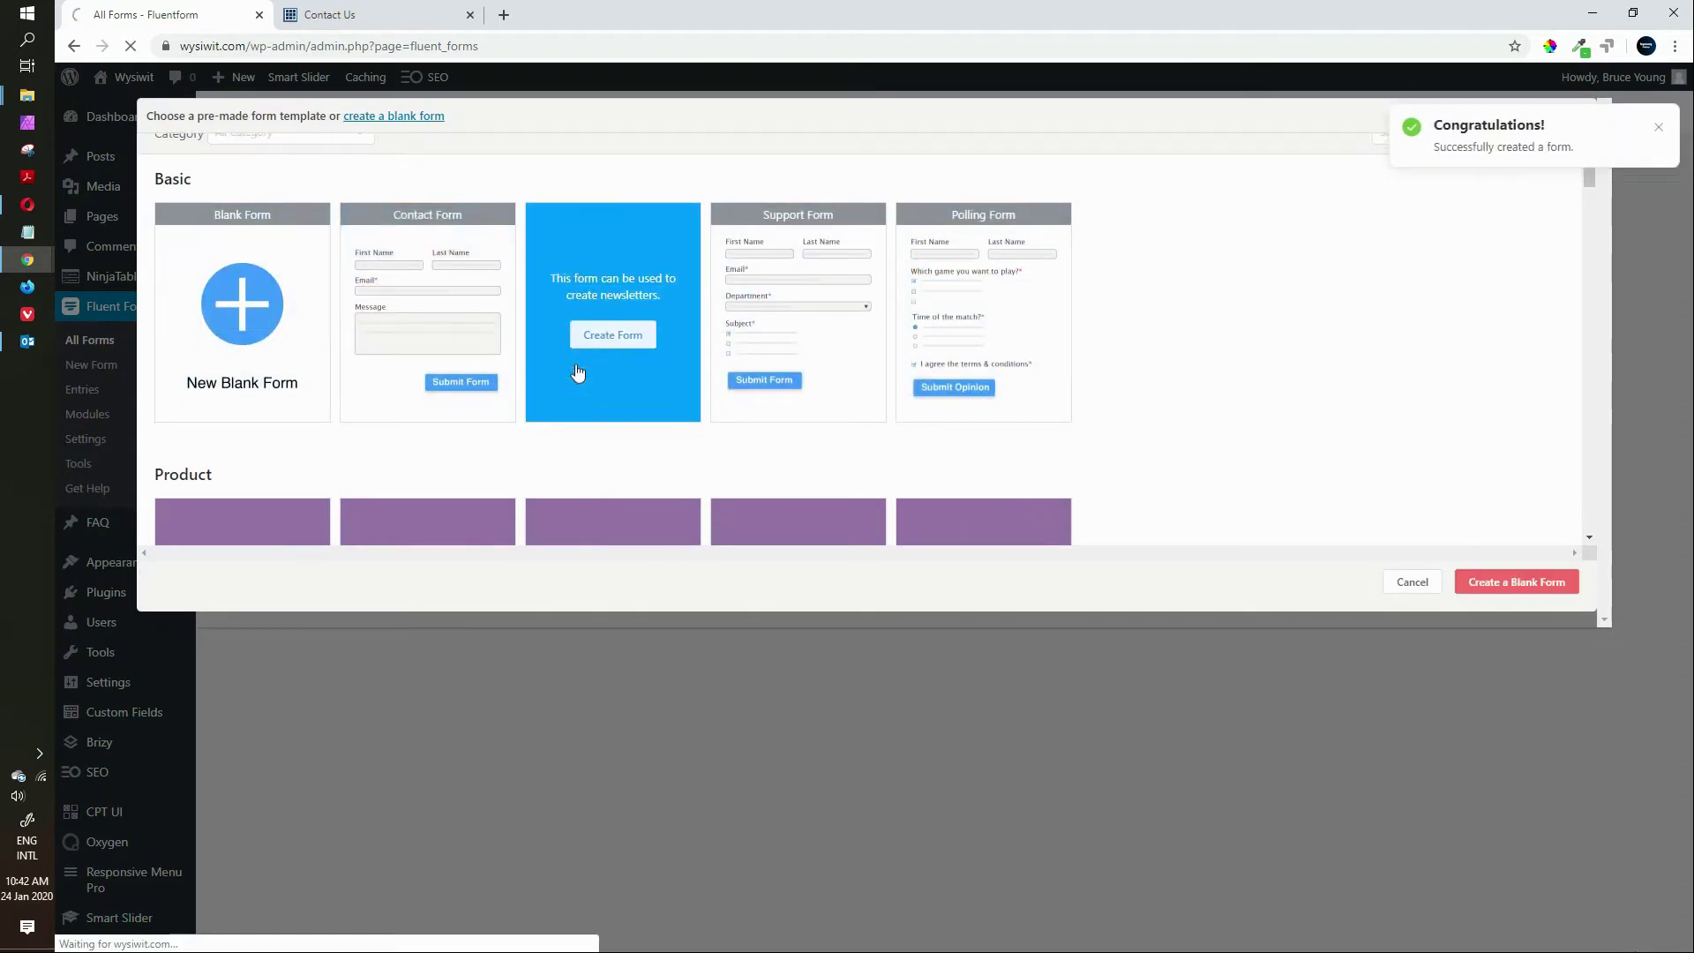
{"action": "scroll", "coordinate": [582, 335], "scroll_direction": "down", "scroll_amount": 6}
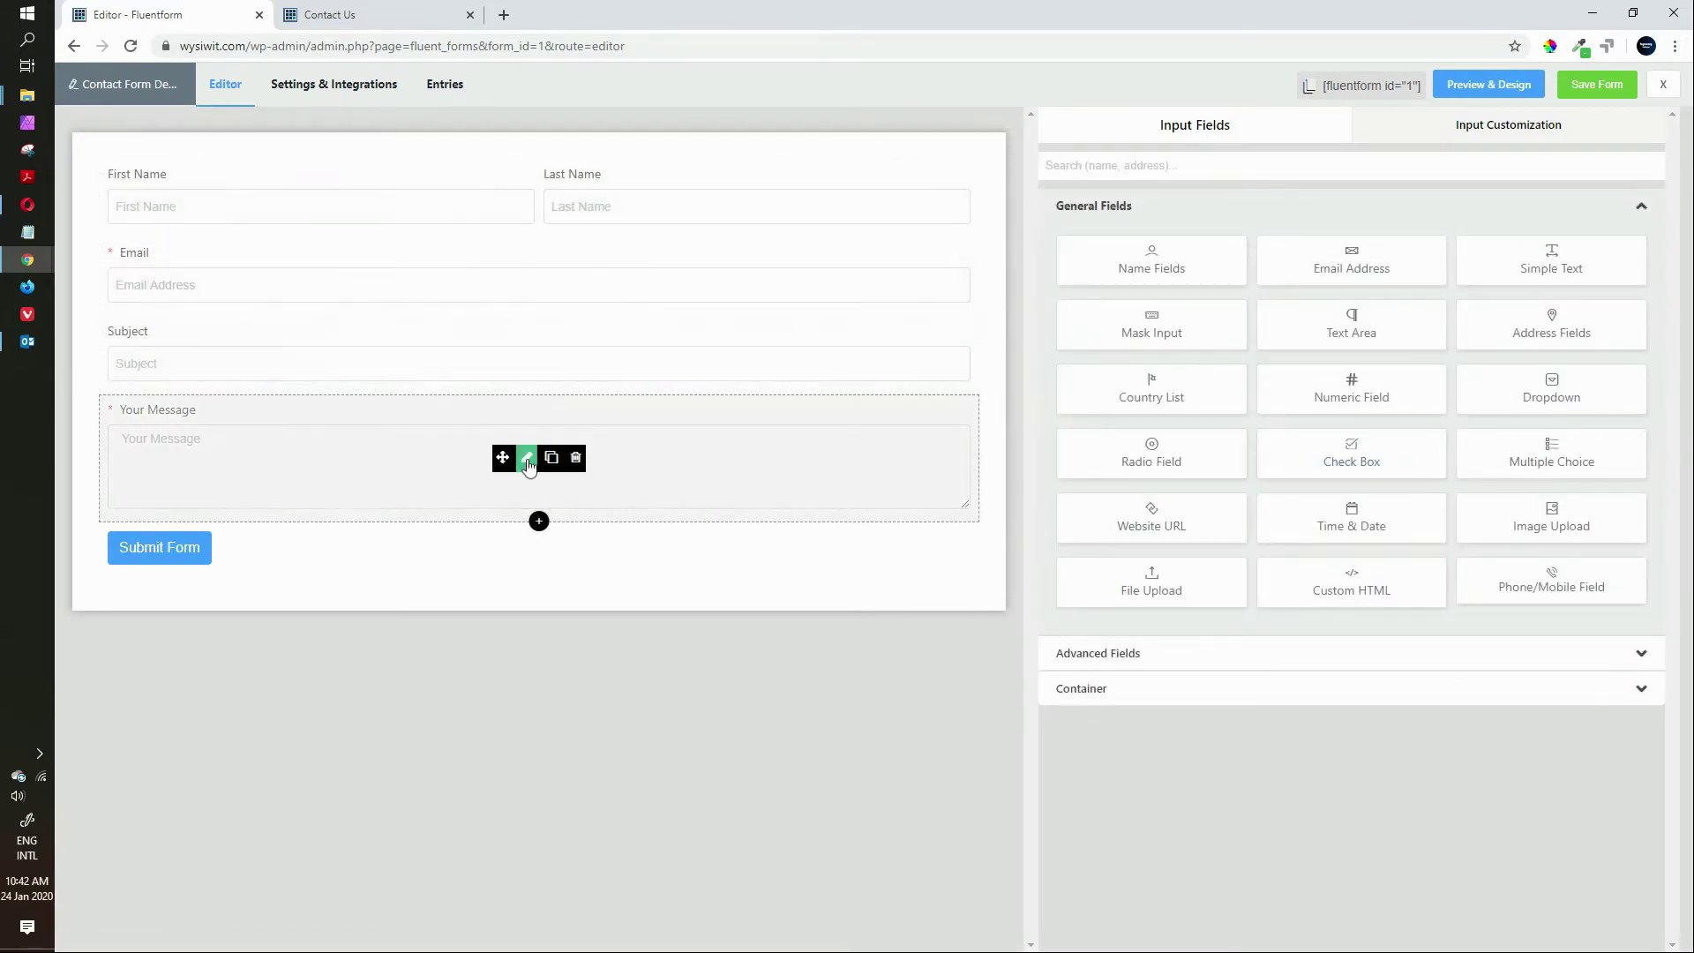
Make Your Message optional and make First Name and Last Name required
{"action": "left_click", "coordinate": [527, 459]}
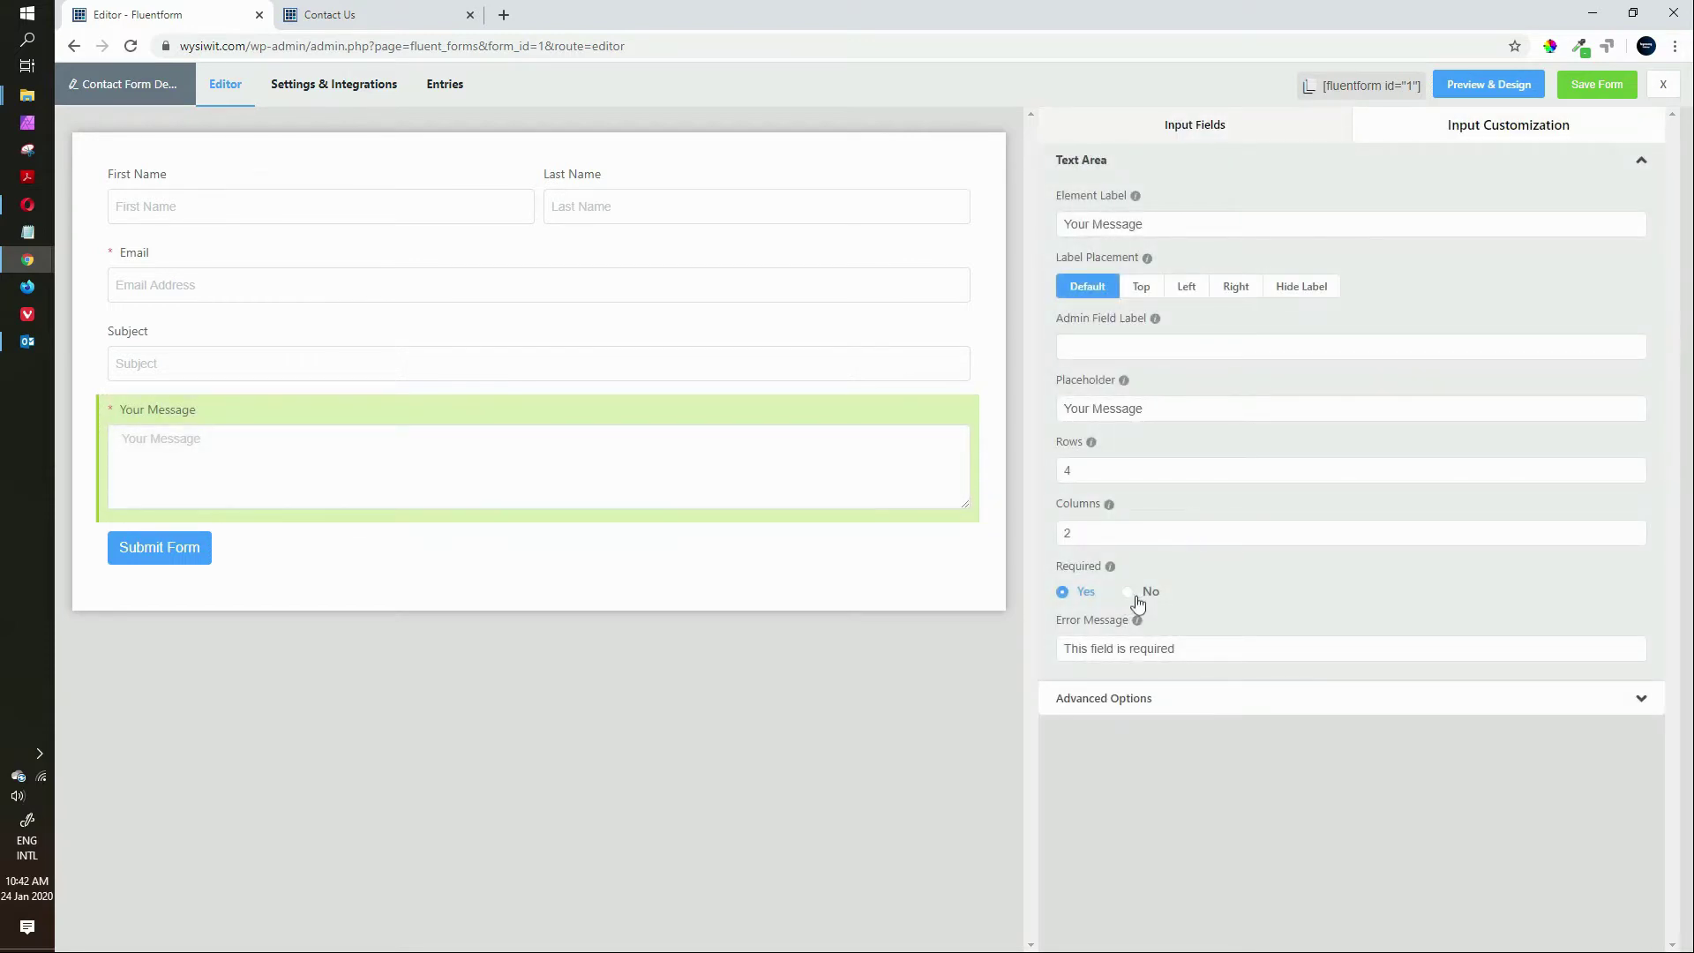
{"action": "left_click", "coordinate": [1130, 595]}
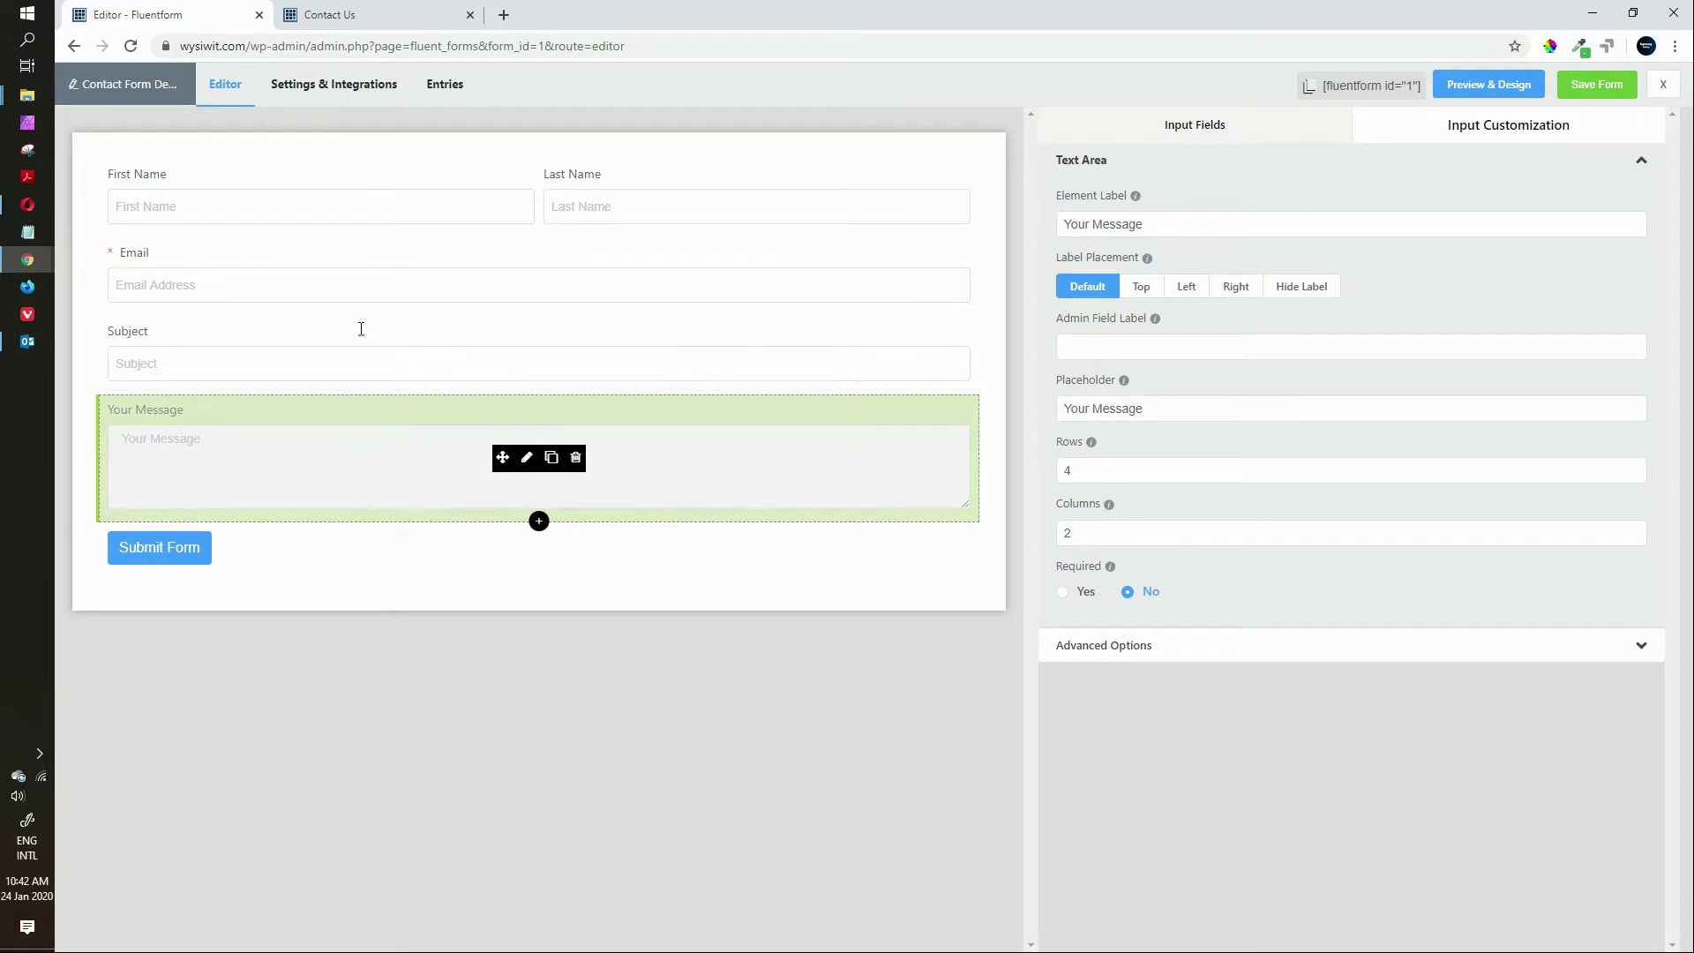
{"action": "left_click", "coordinate": [527, 198]}
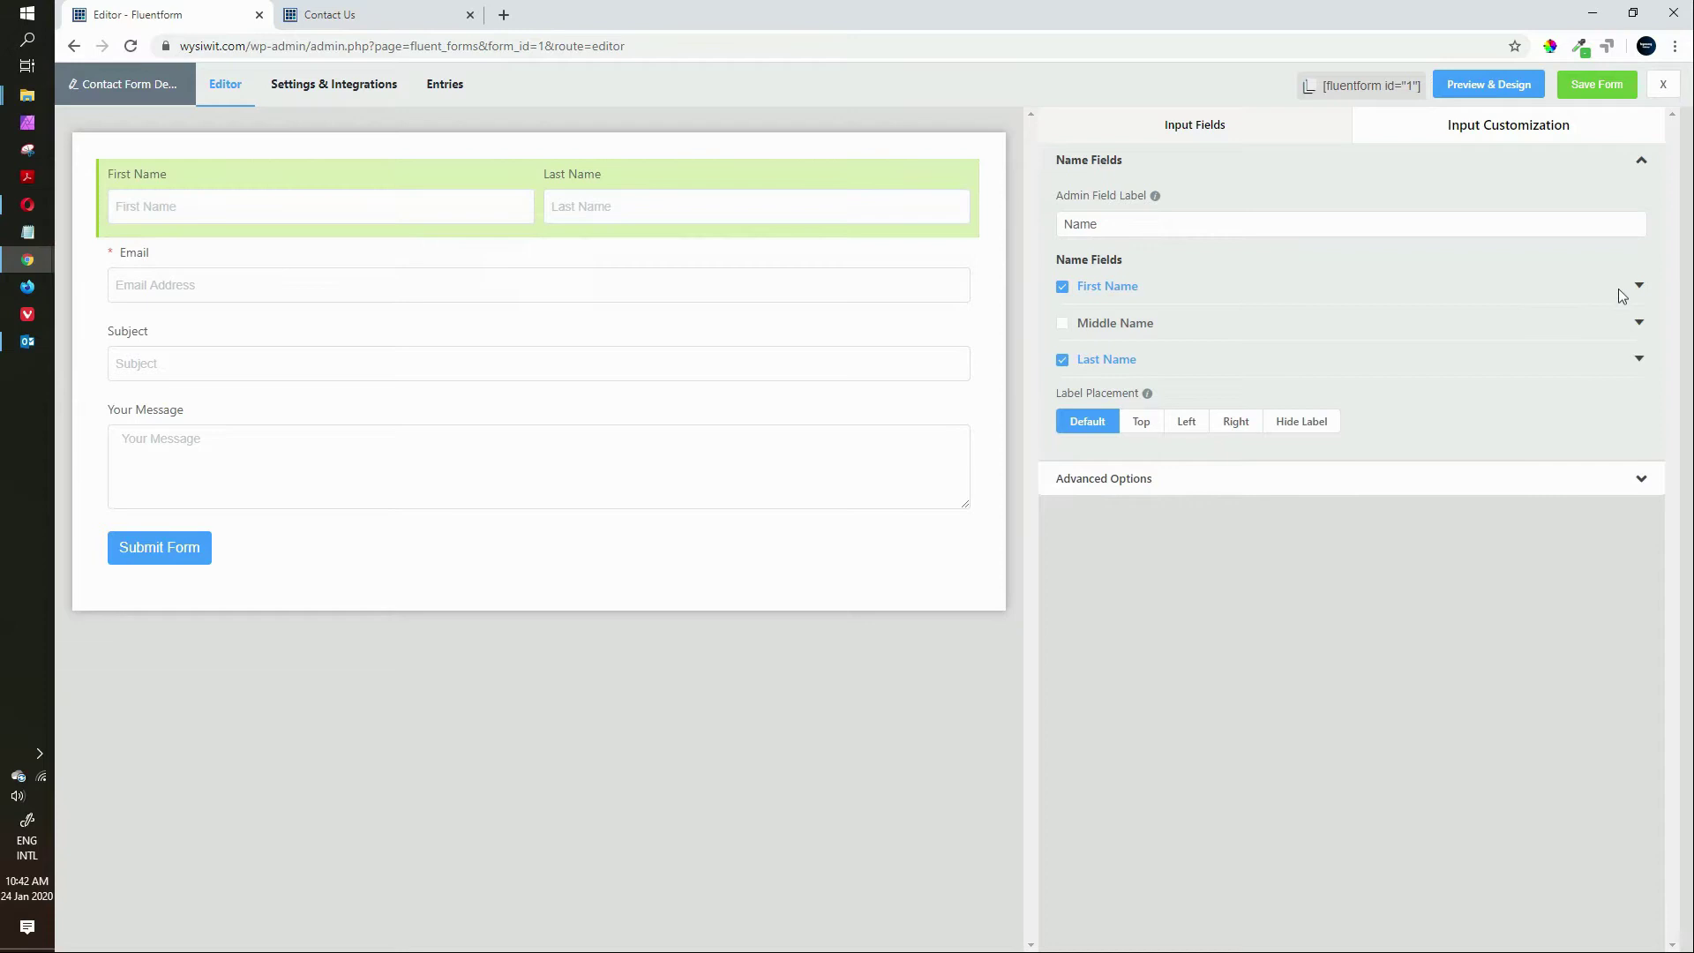
{"action": "left_click", "coordinate": [1639, 286]}
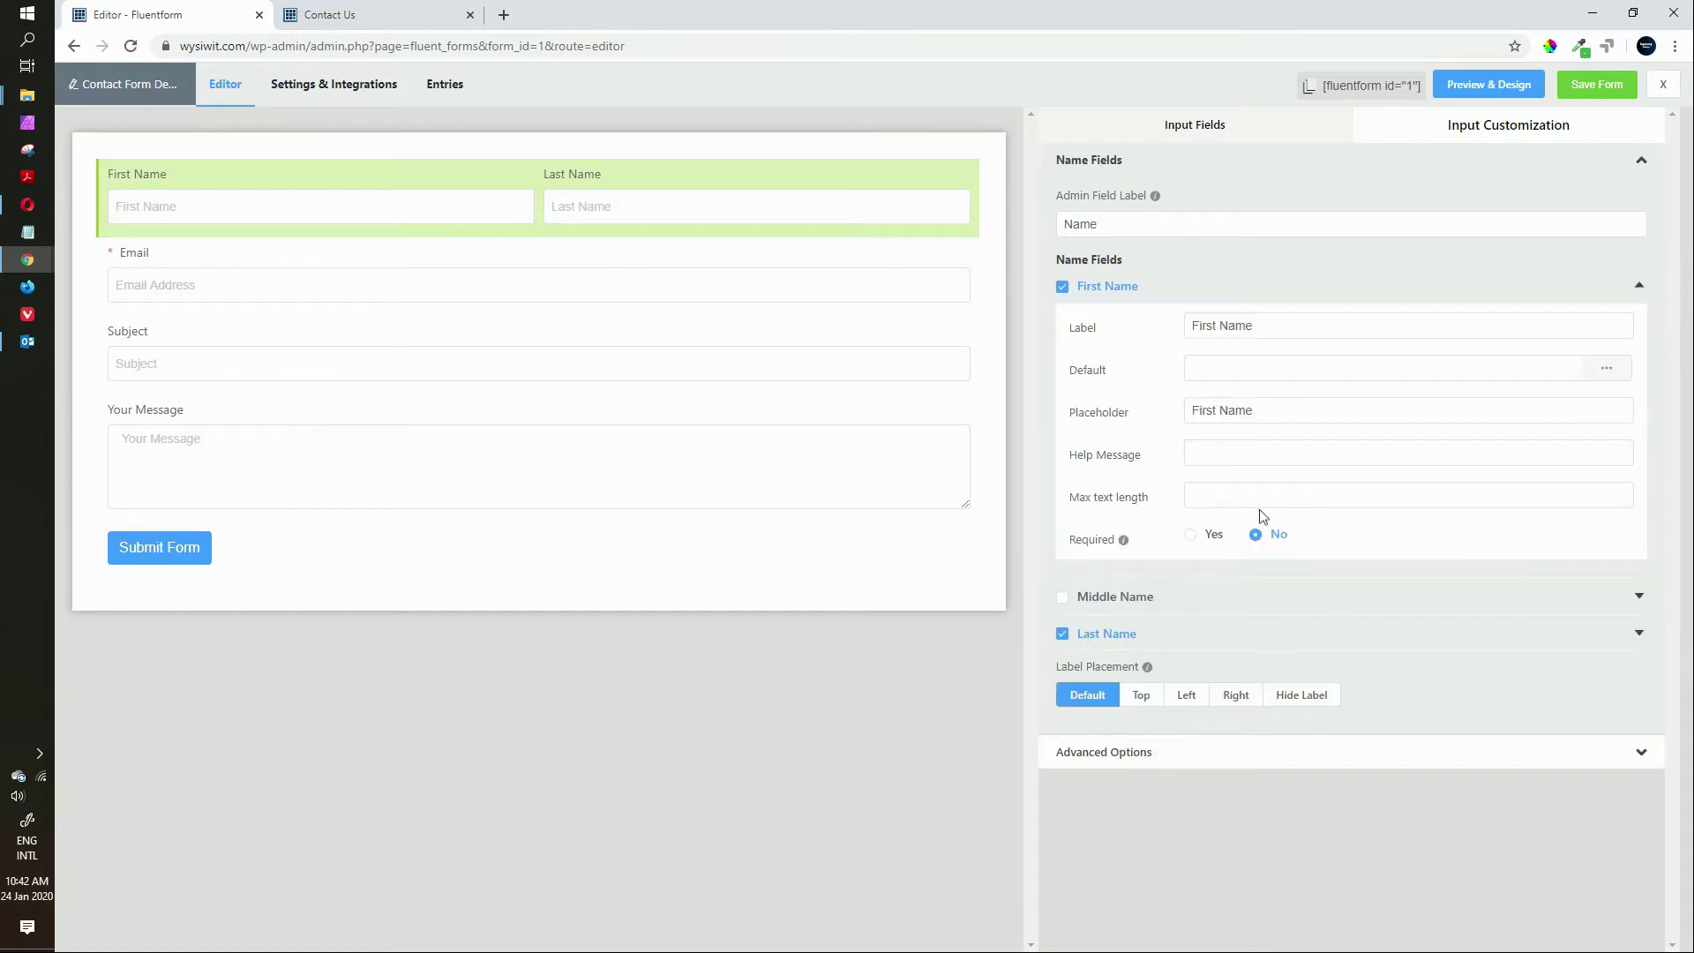
{"action": "left_click", "coordinate": [1192, 538]}
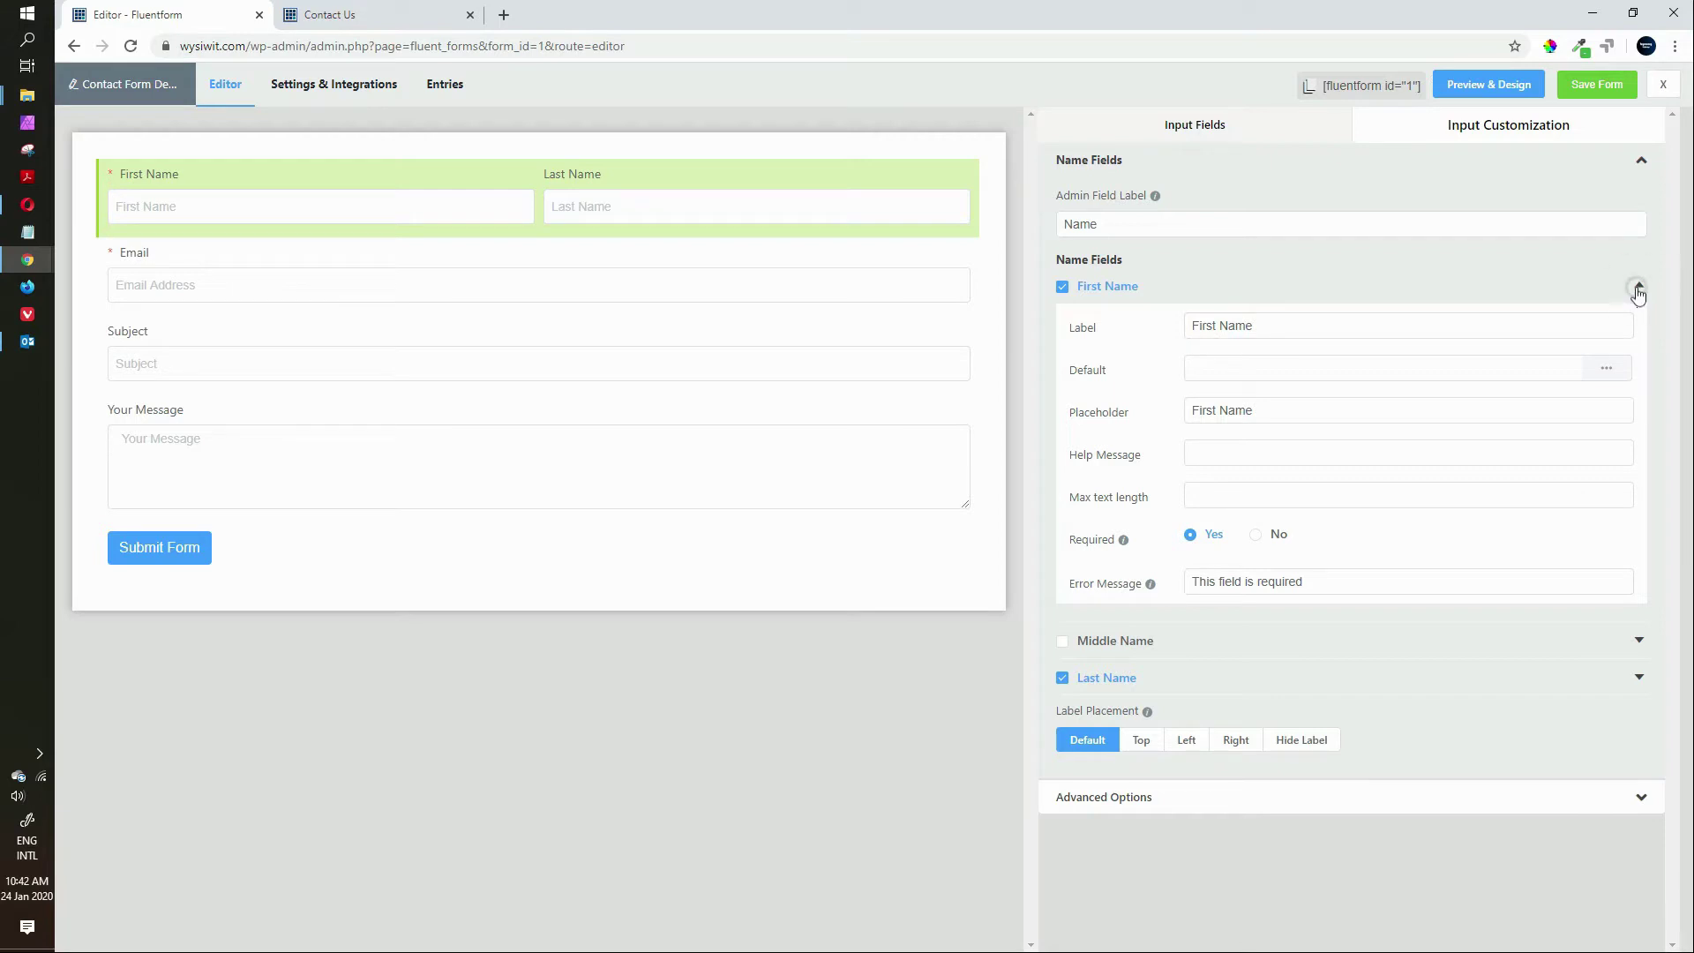
{"action": "left_click", "coordinate": [1638, 287]}
{"action": "left_click", "coordinate": [1636, 358]}
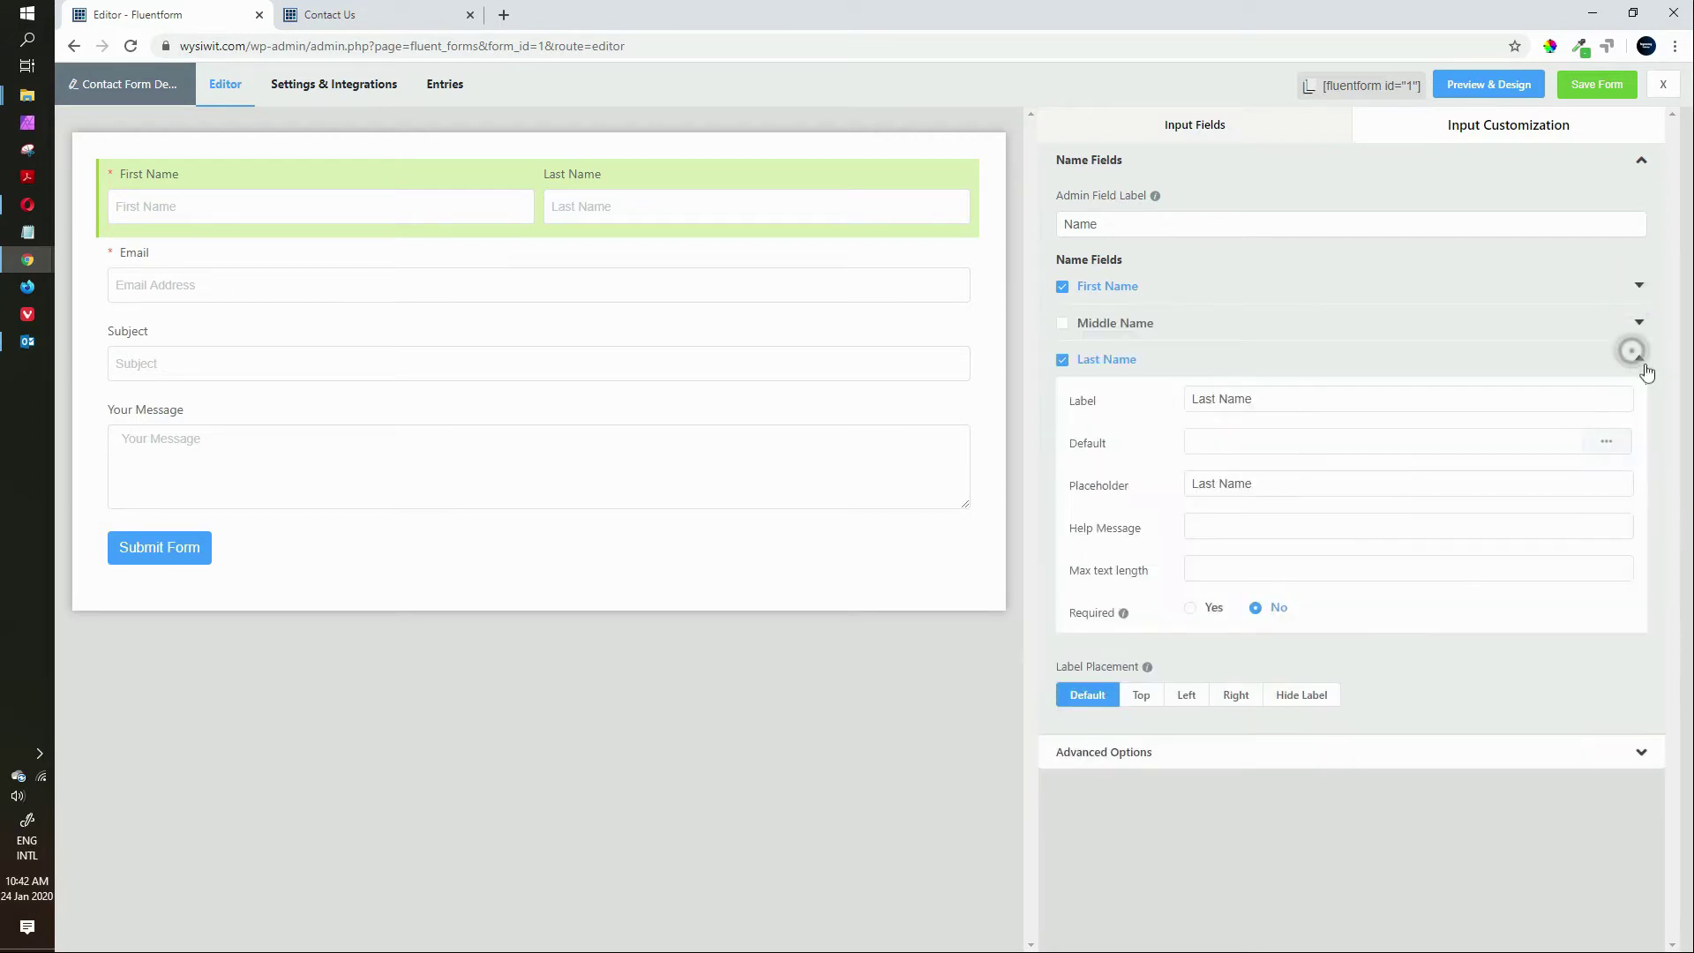
{"action": "left_click", "coordinate": [1189, 609]}
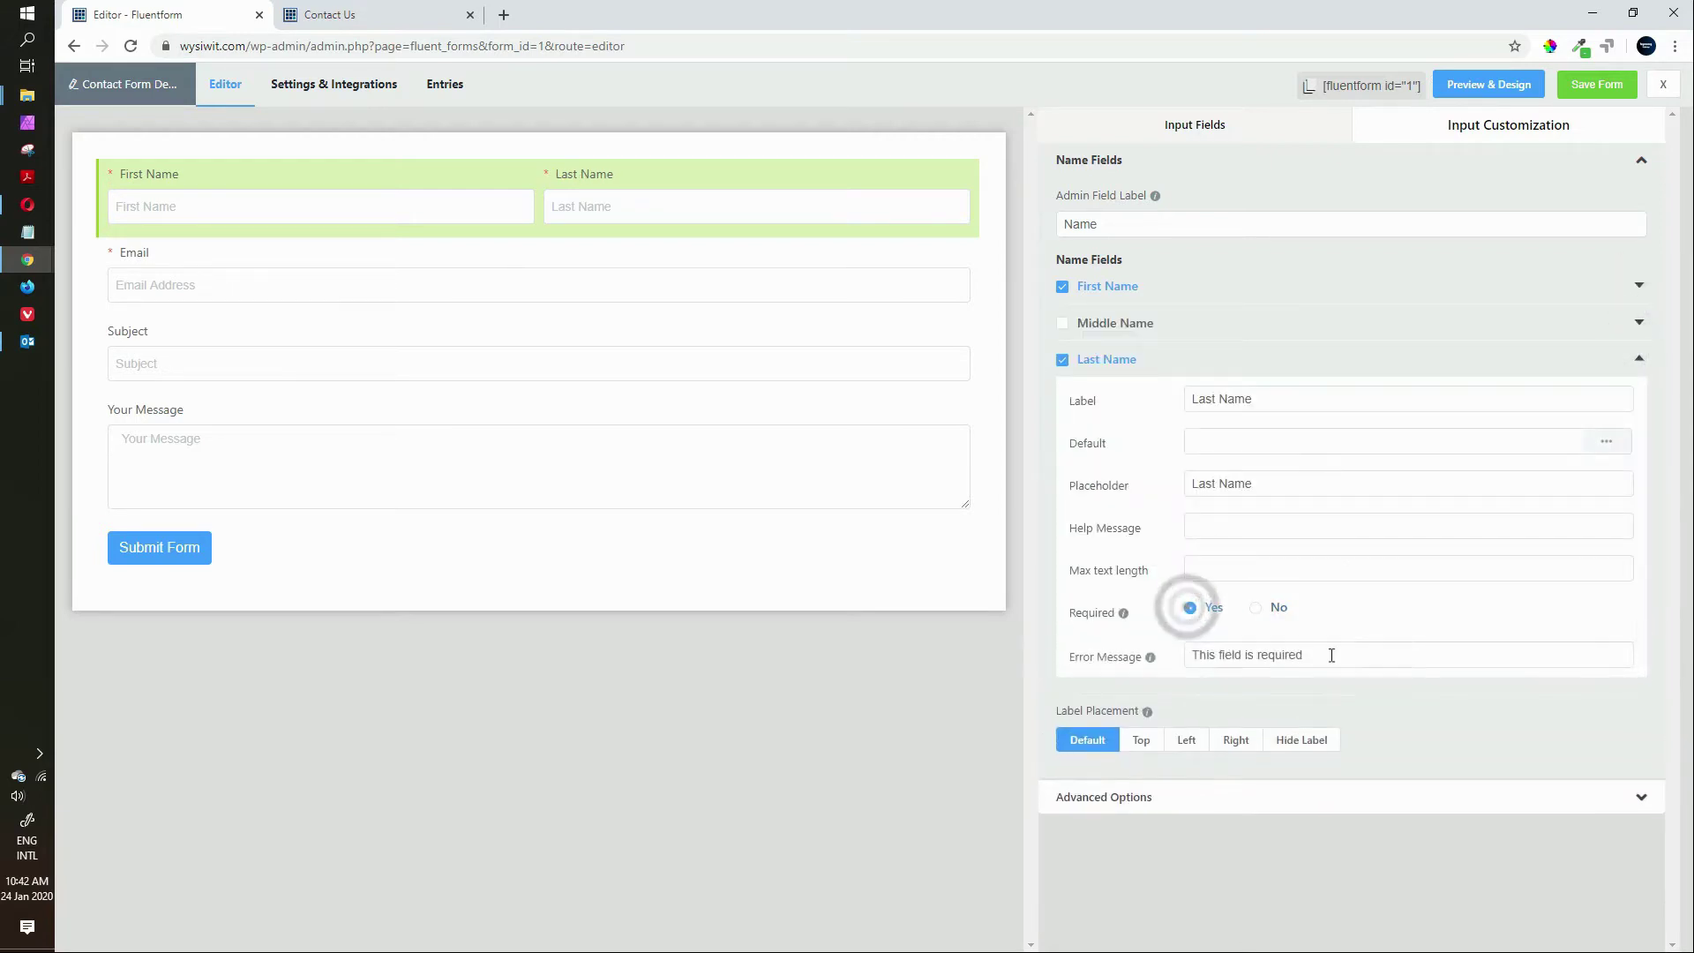
{"action": "left_click", "coordinate": [1639, 358]}
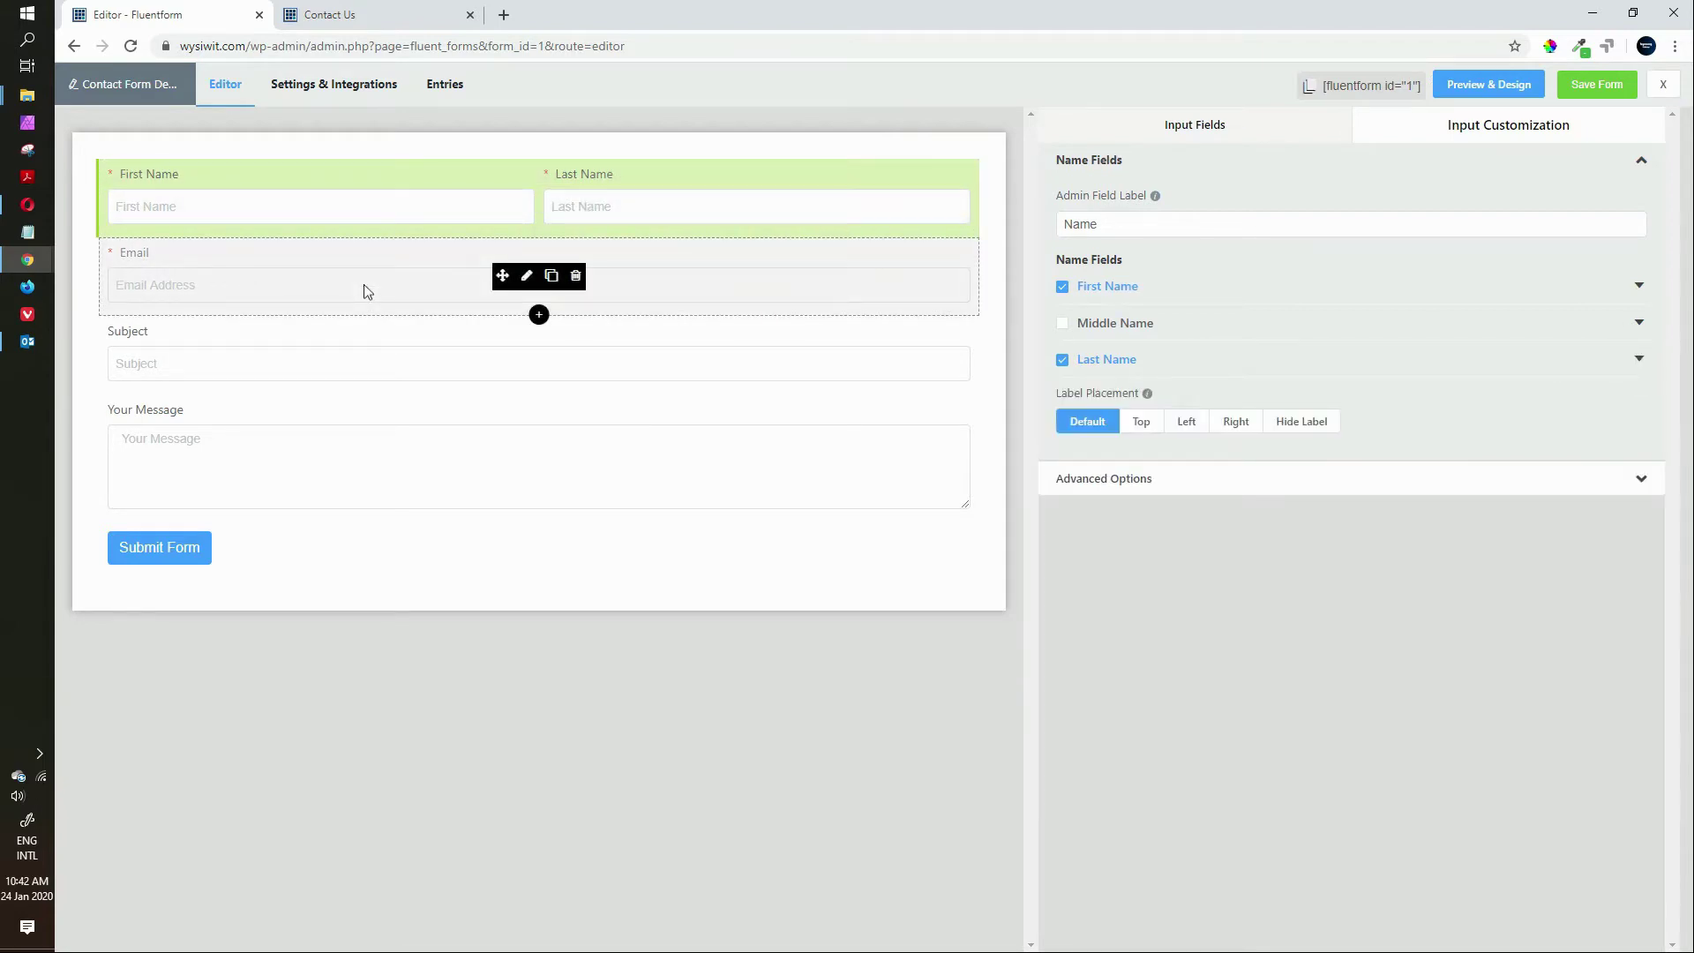
Save the form, copy its [fluentform id="1"] shortcode, and return to the Brizy editor
{"action": "left_click", "coordinate": [1597, 83]}
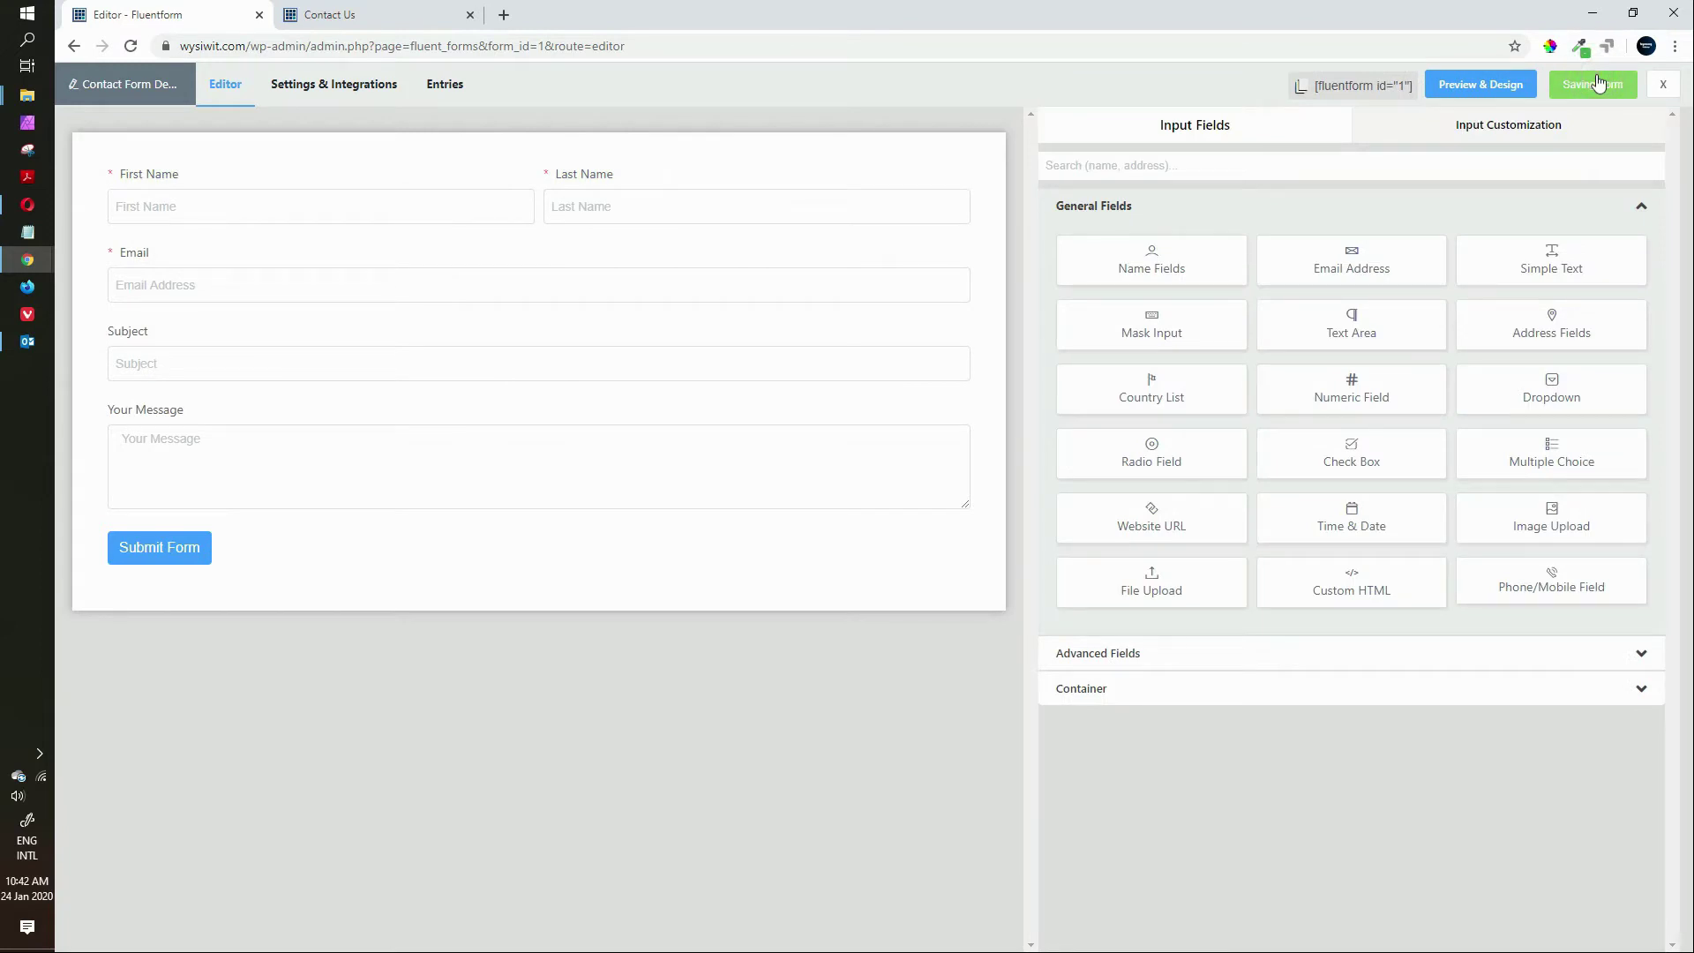
{"action": "left_click", "coordinate": [1348, 92]}
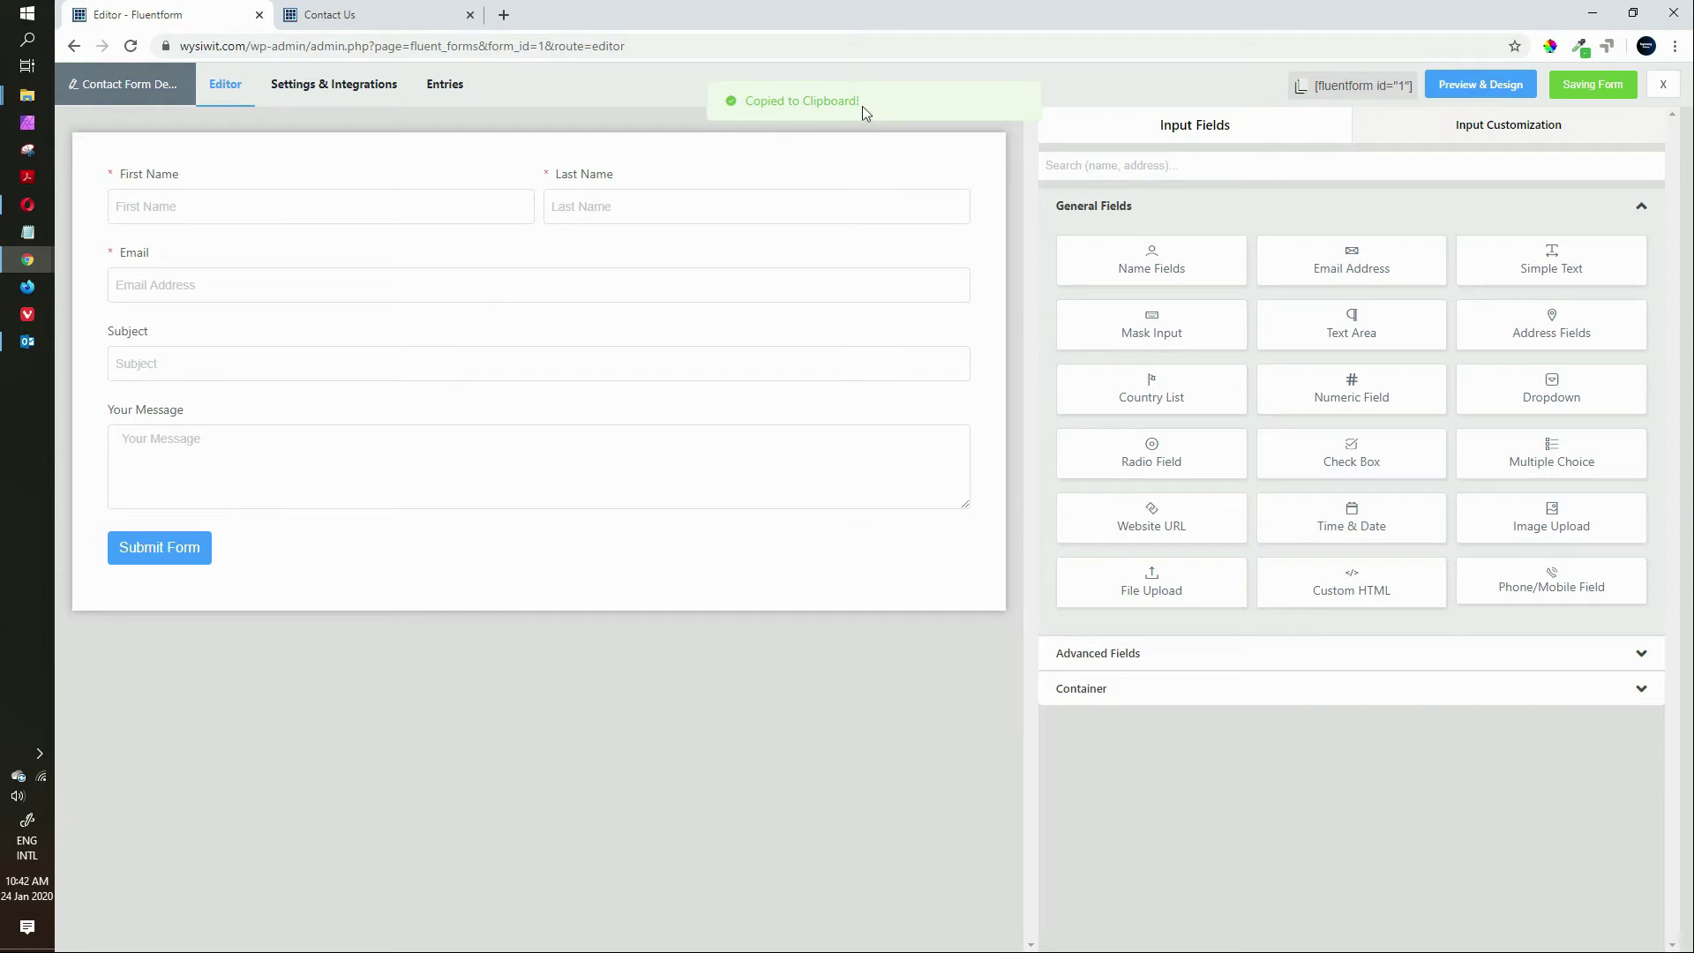
{"action": "left_click", "coordinate": [389, 16]}
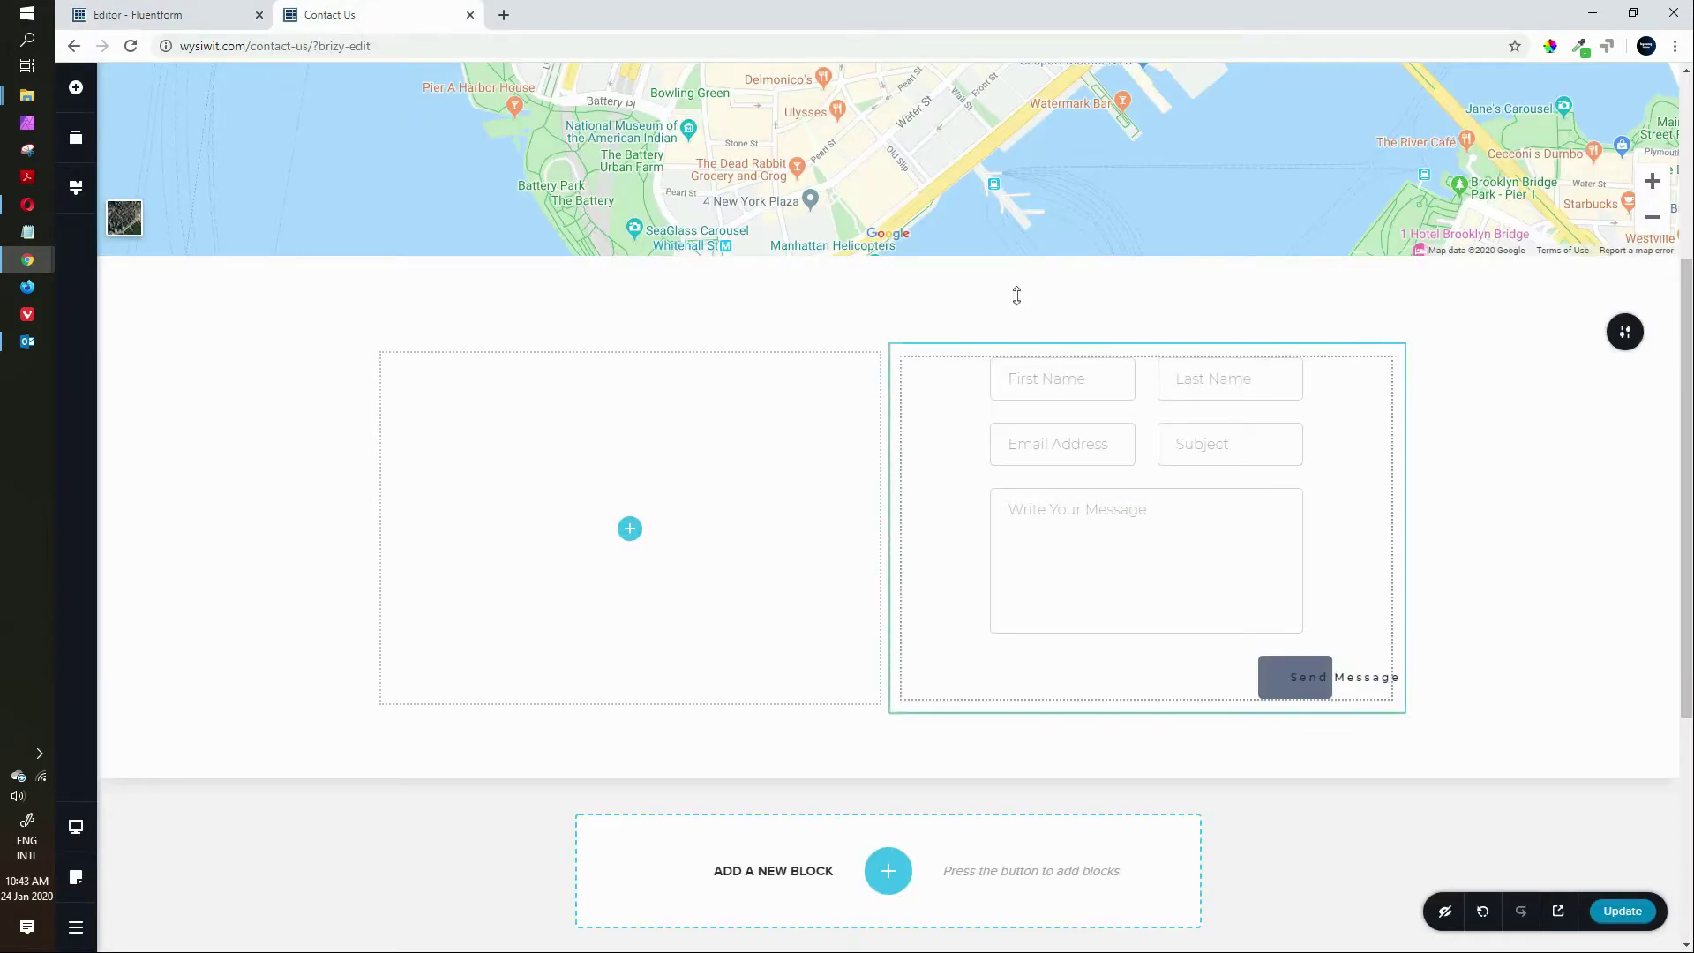
Delete the built-in Brizy contact form from the right column
{"action": "left_click", "coordinate": [1184, 545]}
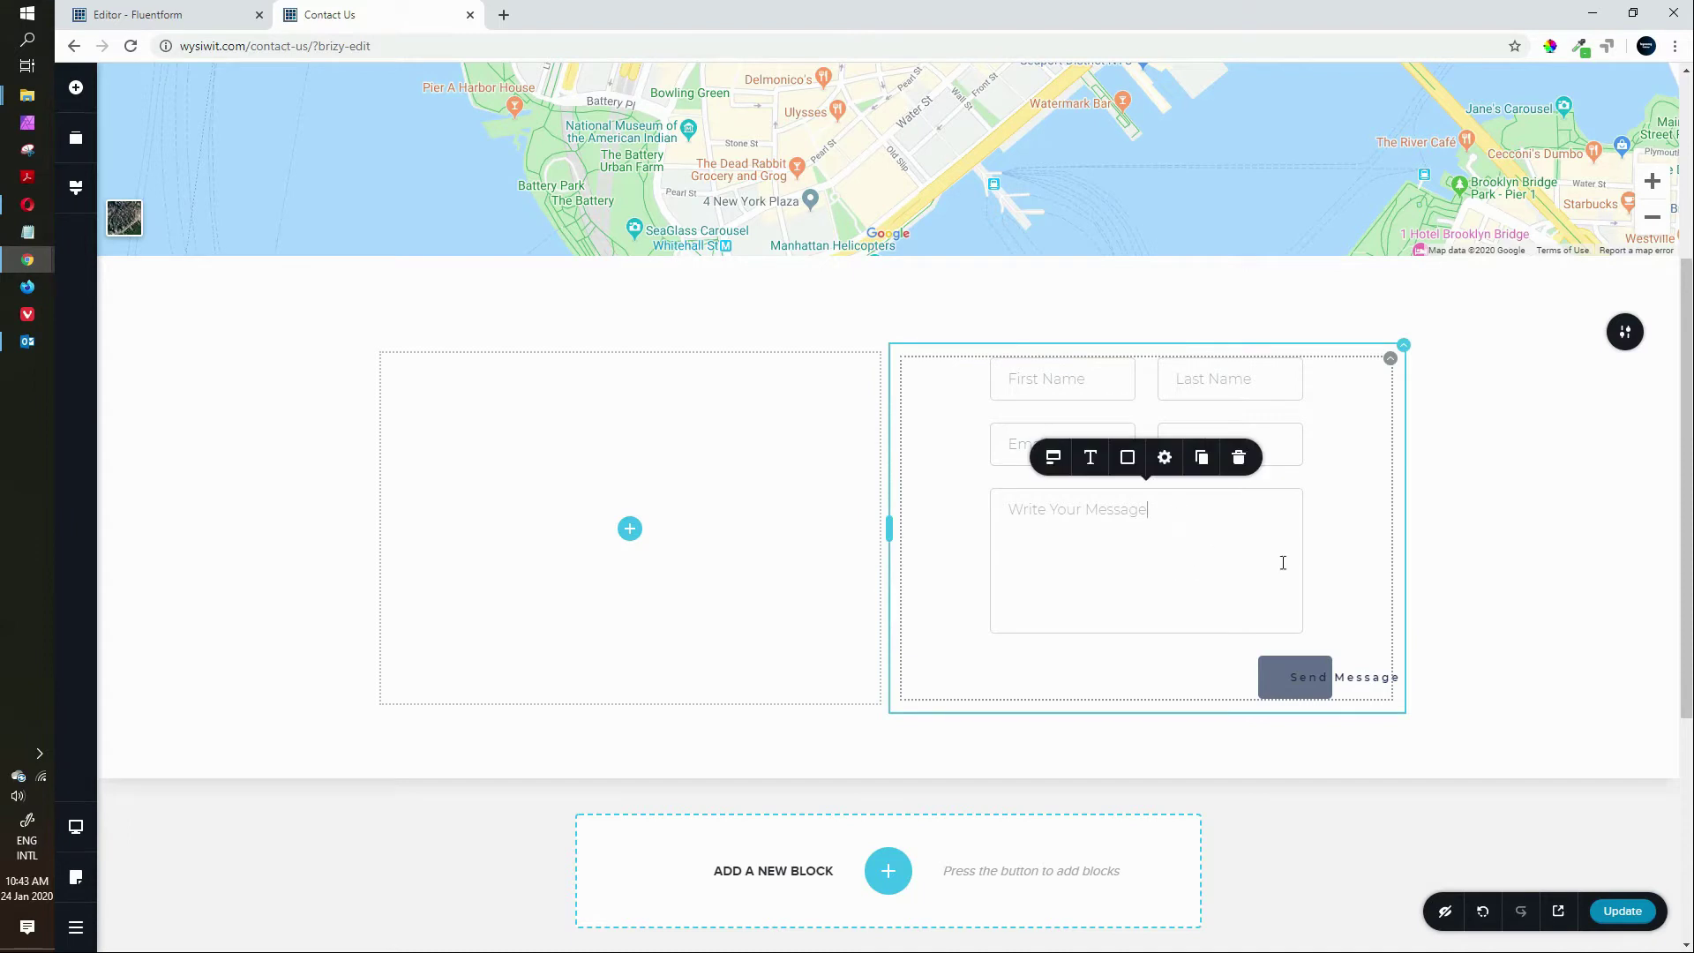
{"action": "left_click", "coordinate": [1240, 458]}
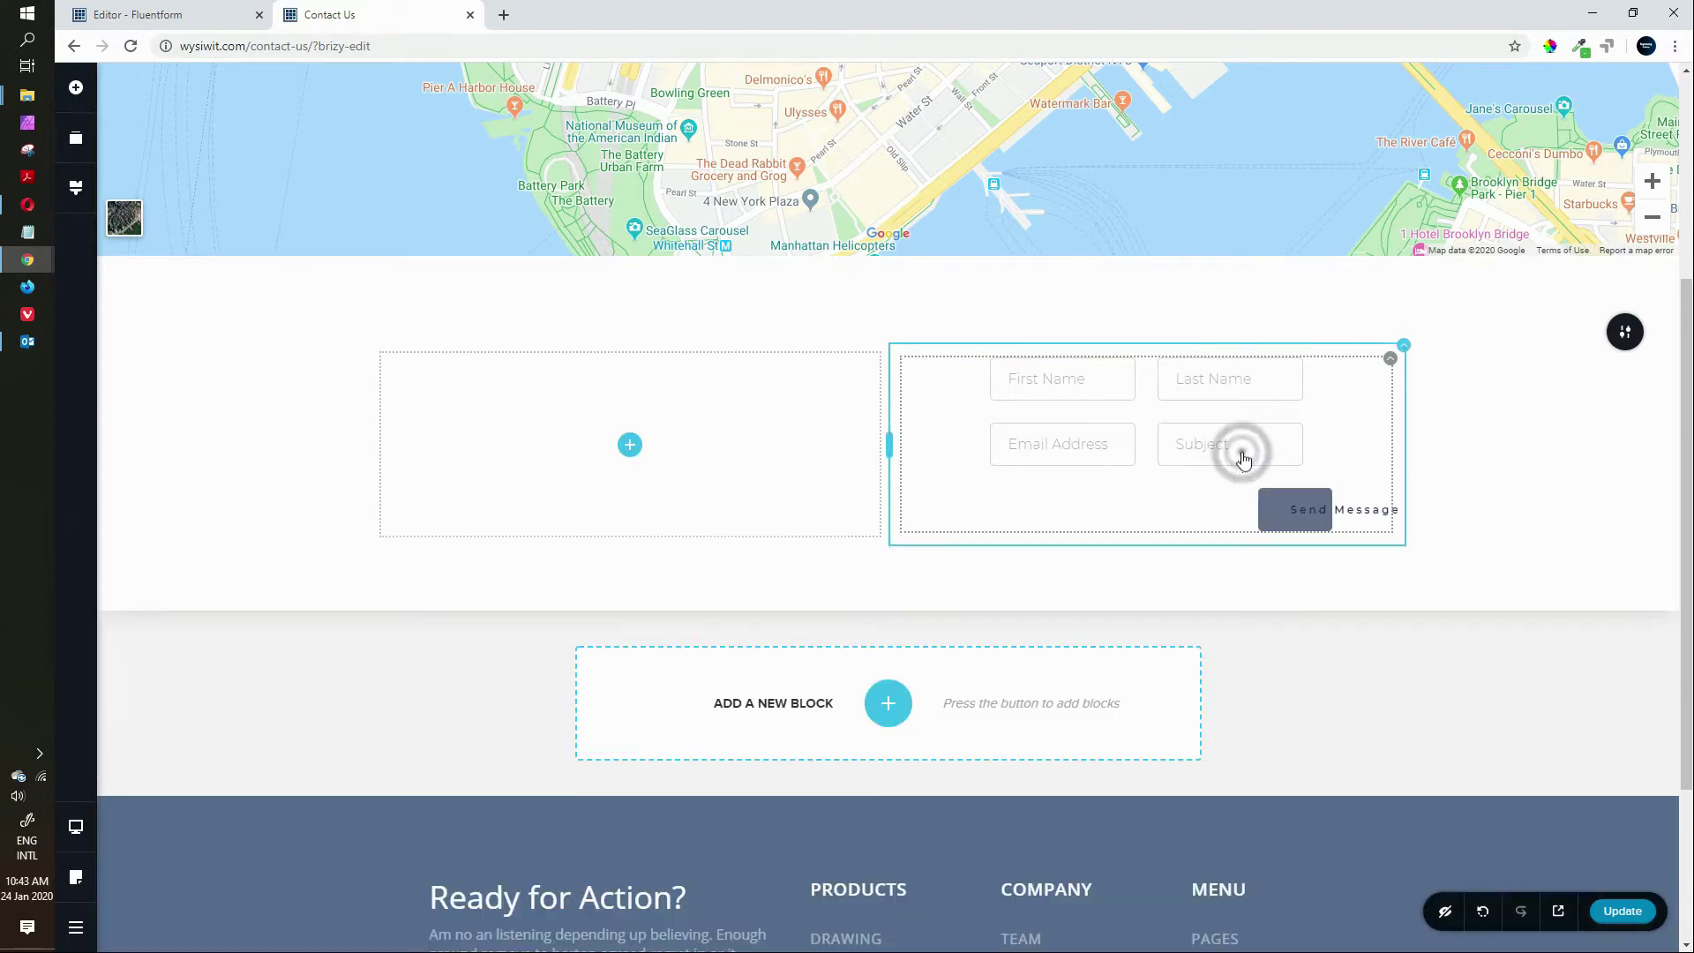
{"action": "left_click", "coordinate": [1391, 362]}
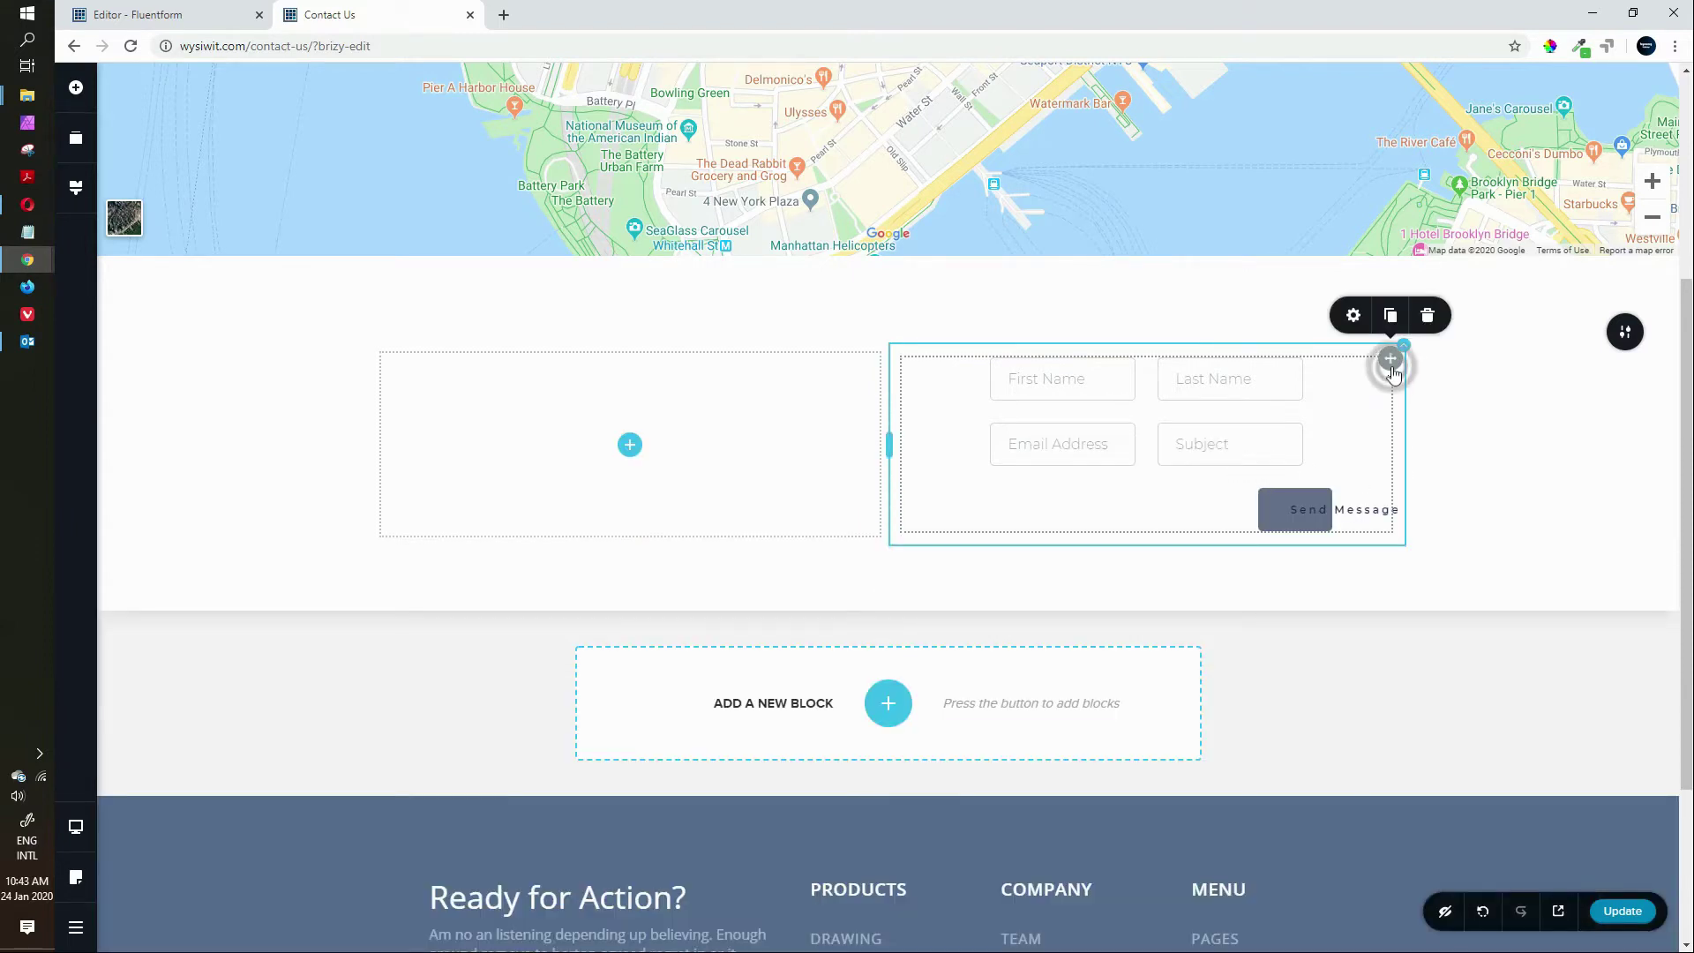
{"action": "left_click", "coordinate": [1430, 313]}
Drag a WordPress Shortcode element into the emptied right column
{"action": "left_click", "coordinate": [1147, 409]}
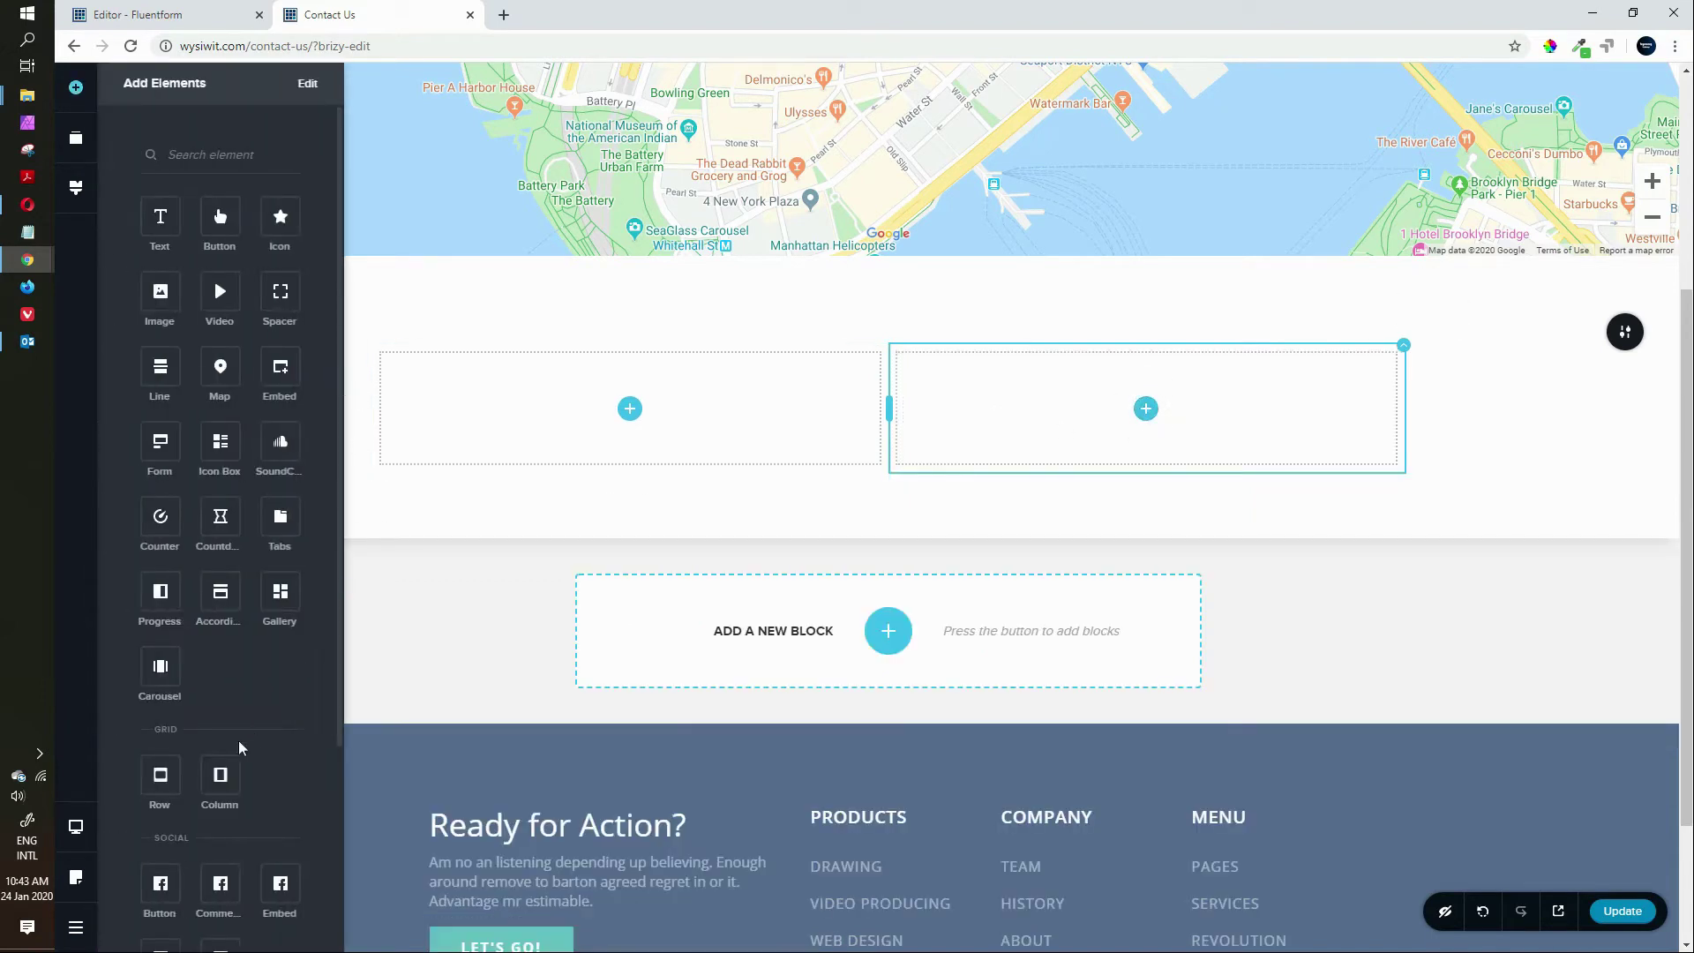
{"action": "scroll", "coordinate": [256, 724], "scroll_direction": "down", "scroll_amount": 3}
{"action": "scroll", "coordinate": [266, 718], "scroll_direction": "down", "scroll_amount": 1}
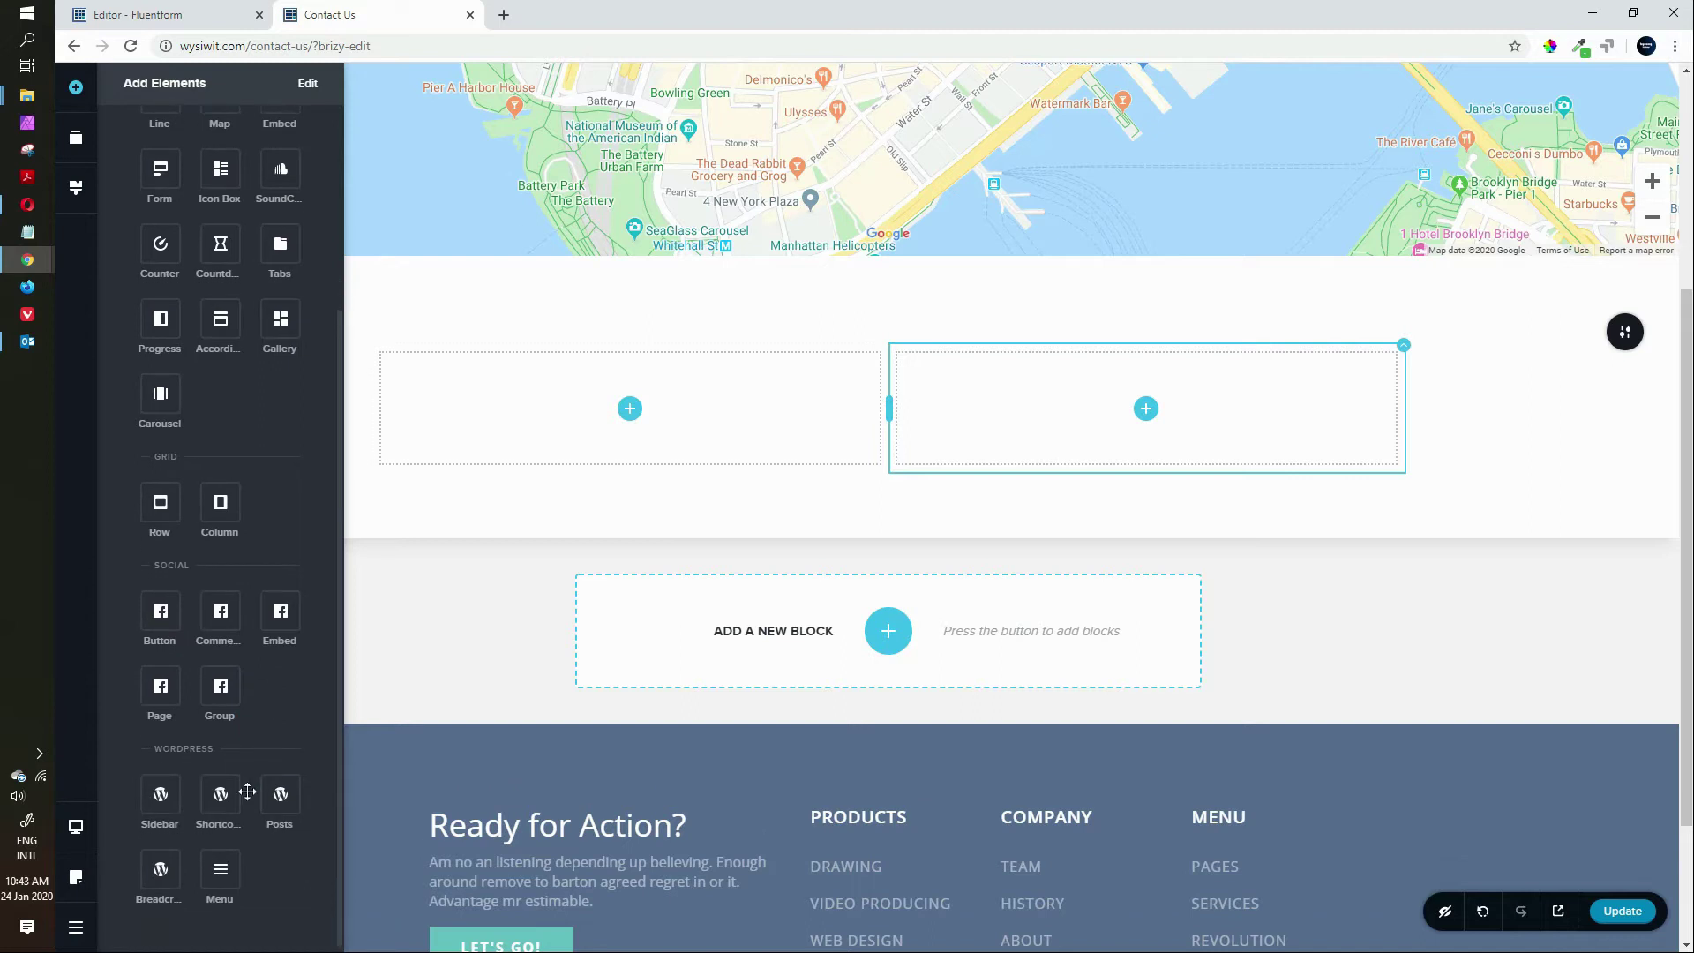
{"action": "left_click_drag", "start_coordinate": [216, 795], "coordinate": [1153, 417]}
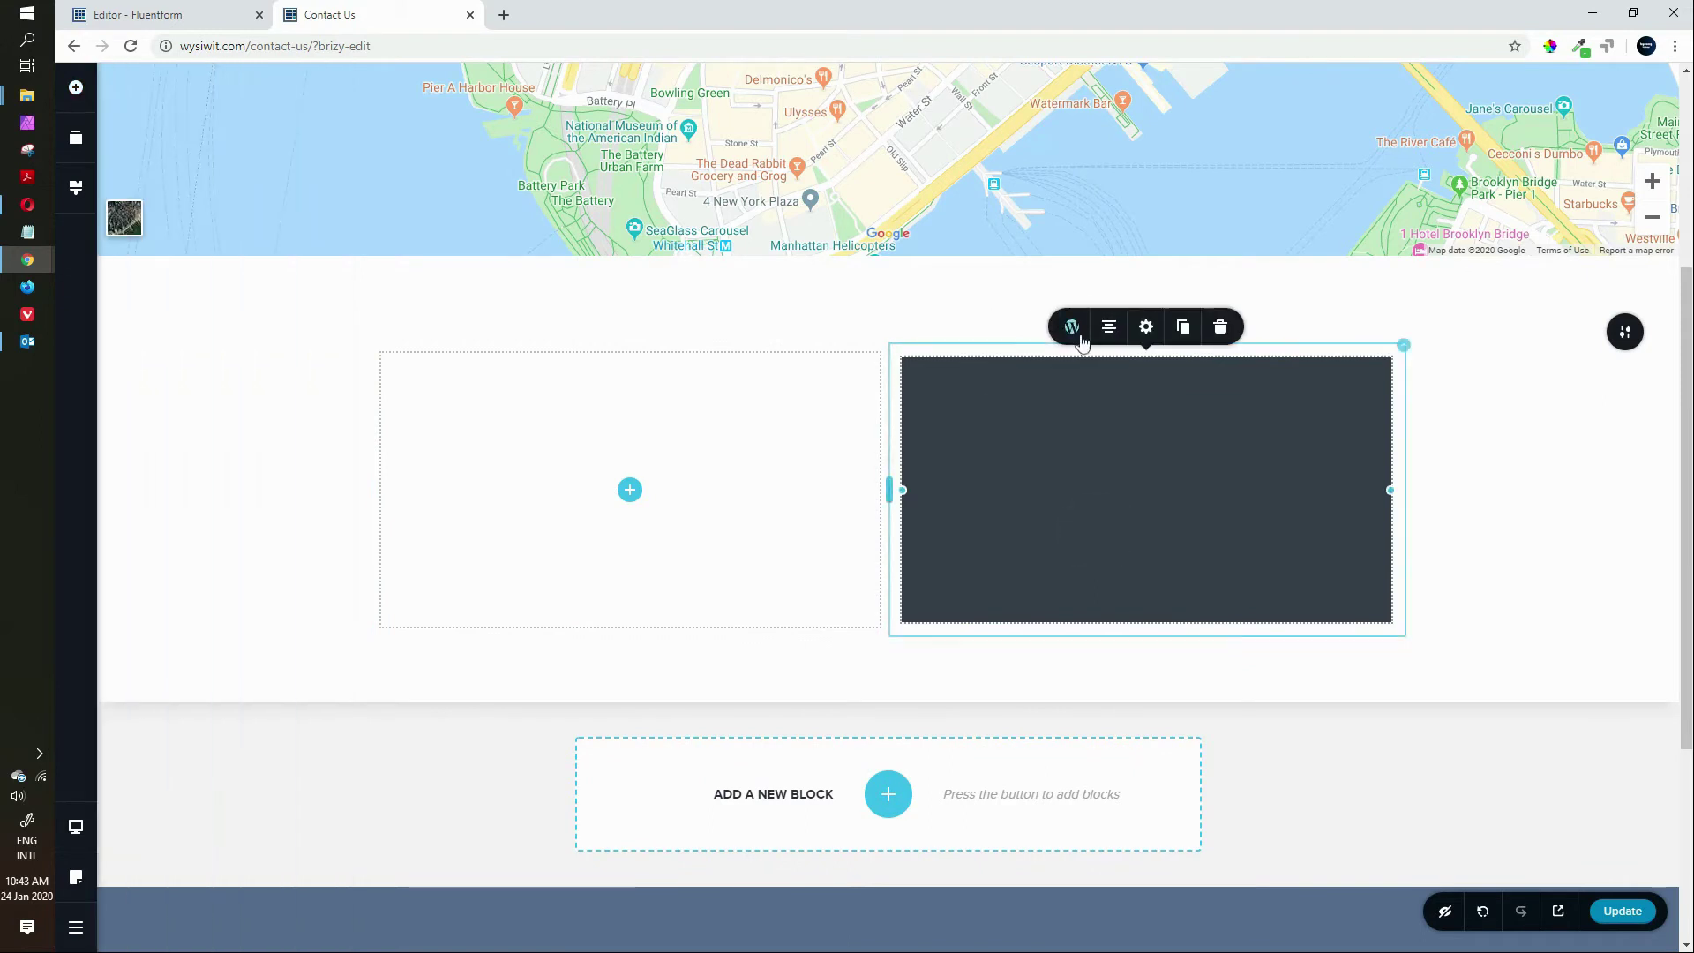
Paste [fluentform id="1"] into the shortcode element so the Fluent Forms form renders, checking its width settings
{"action": "left_click", "coordinate": [1071, 329]}
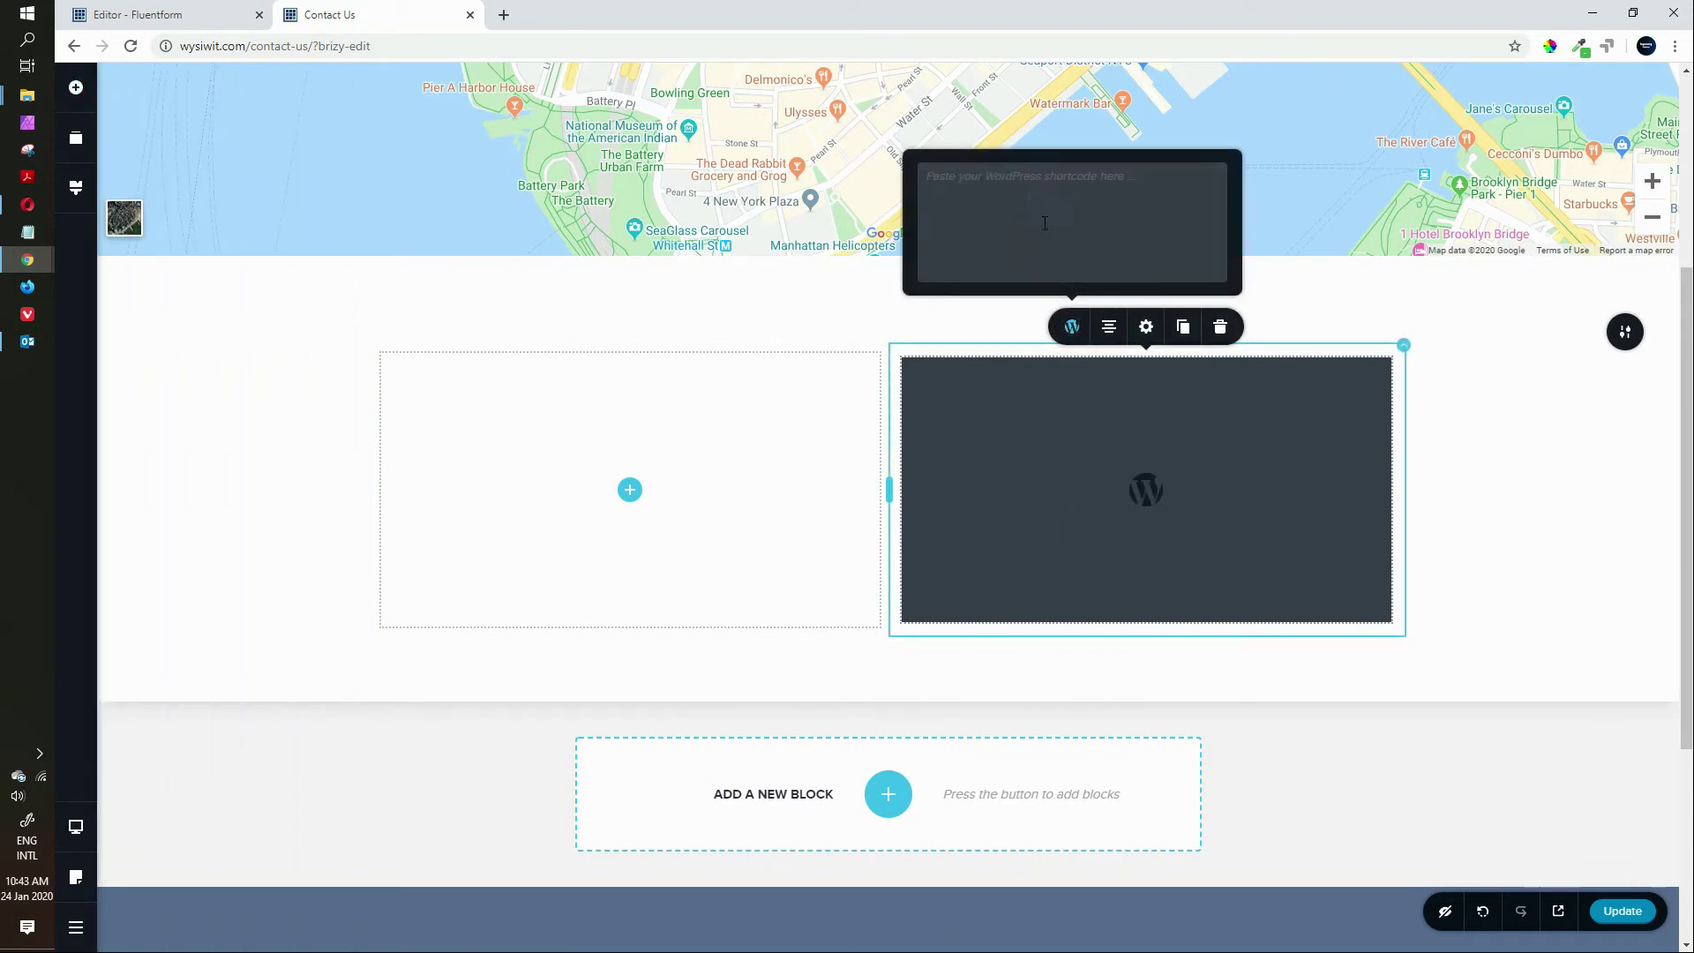
{"action": "type", "text": "[fluentform id=\"1\"]"}
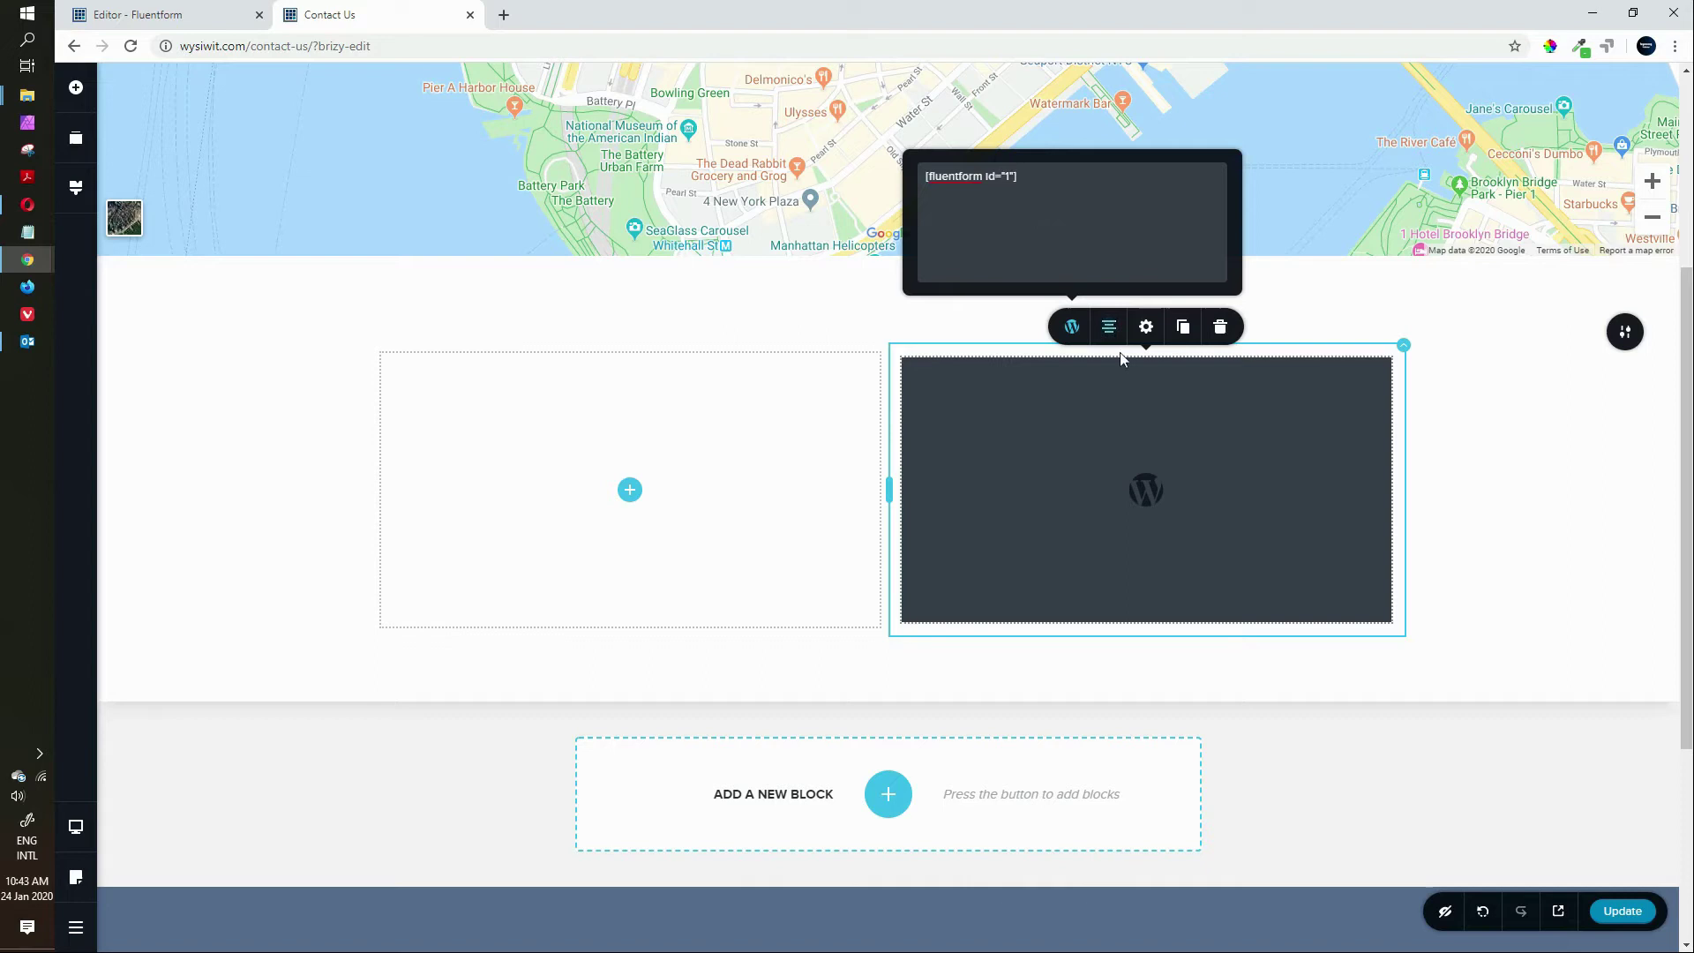
{"action": "left_click", "coordinate": [1184, 432]}
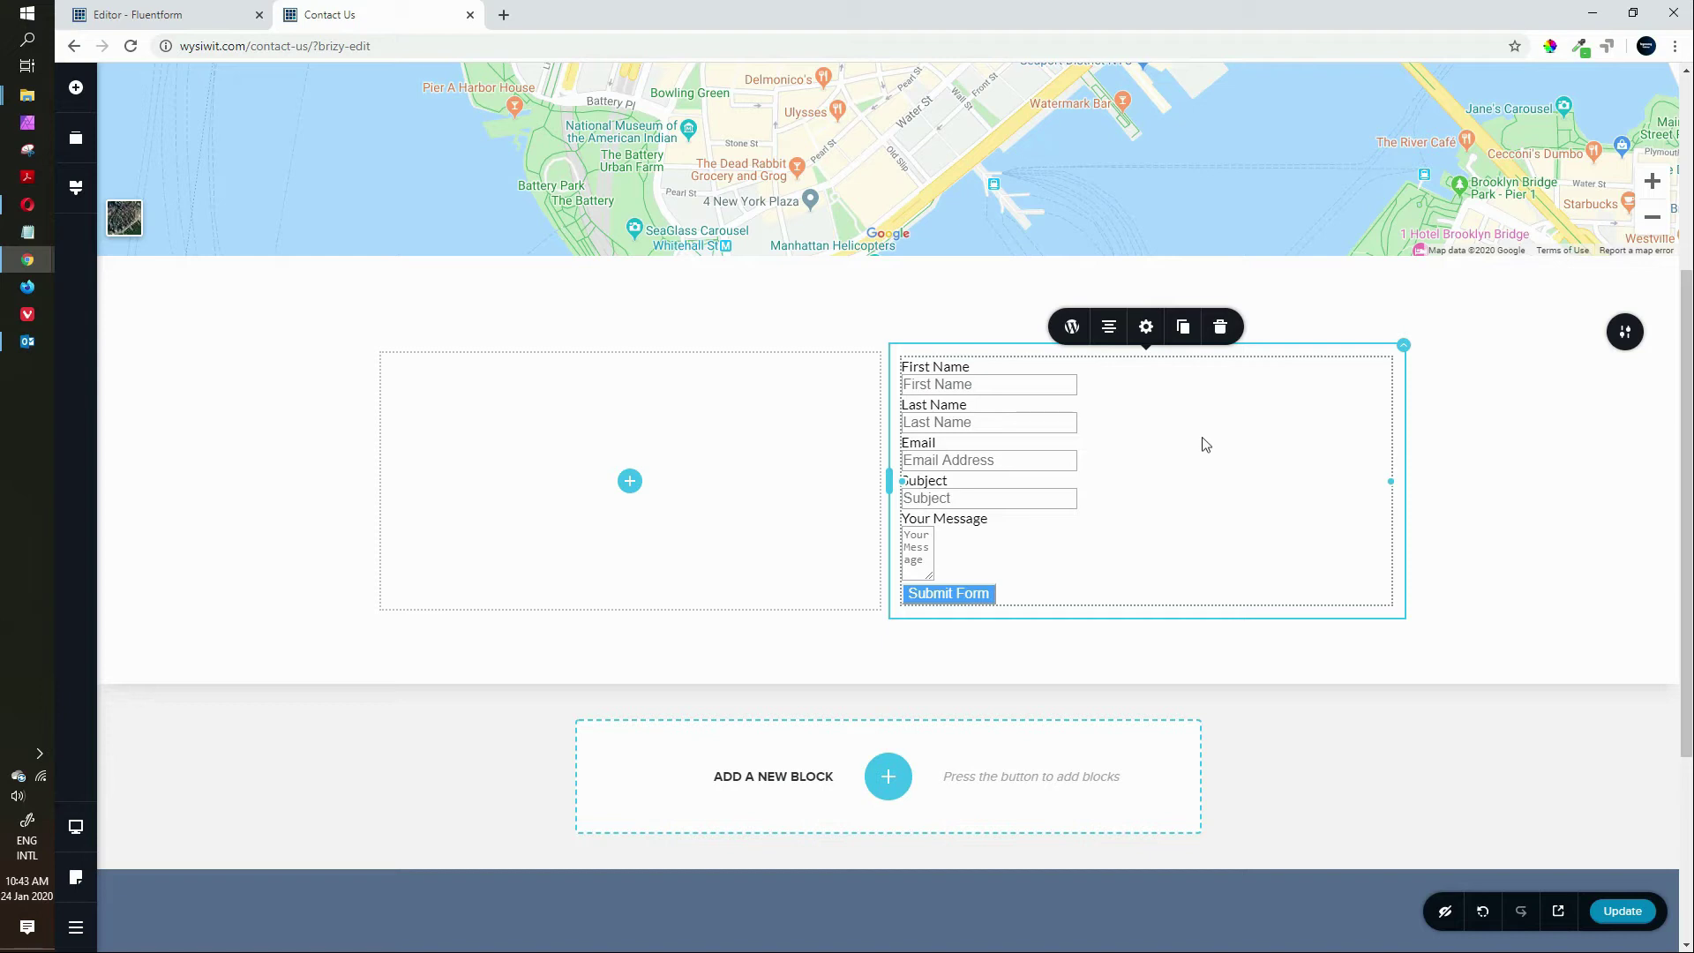
{"action": "left_click", "coordinate": [1146, 327]}
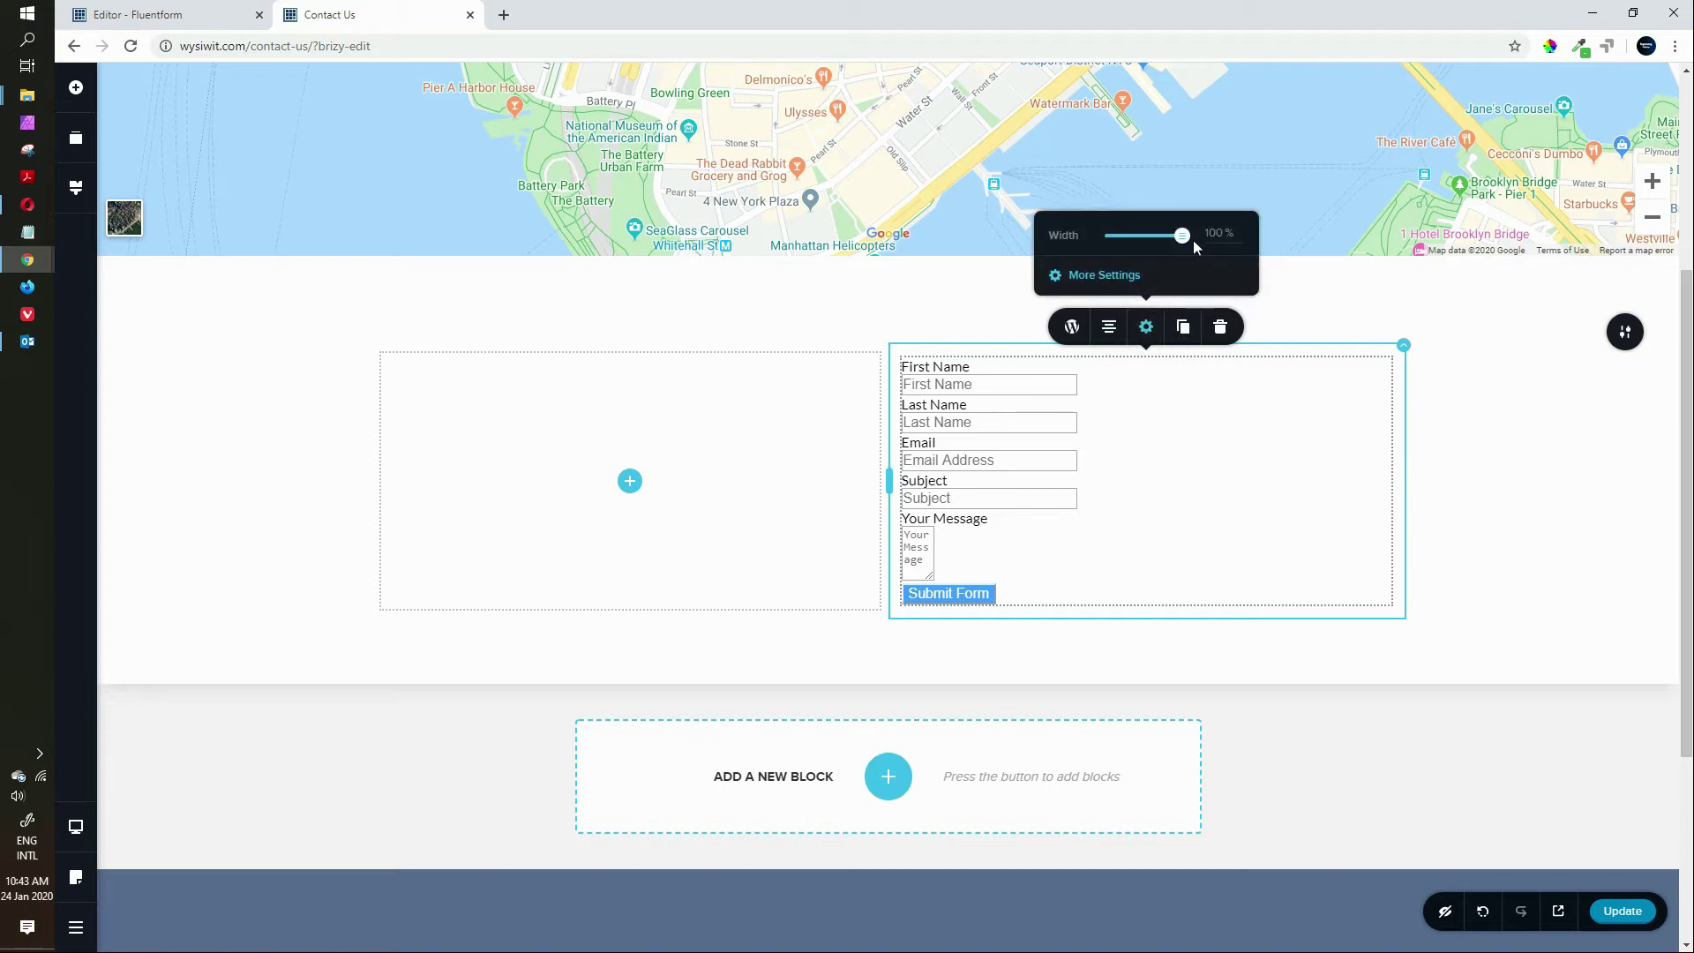
{"action": "left_click", "coordinate": [1070, 275]}
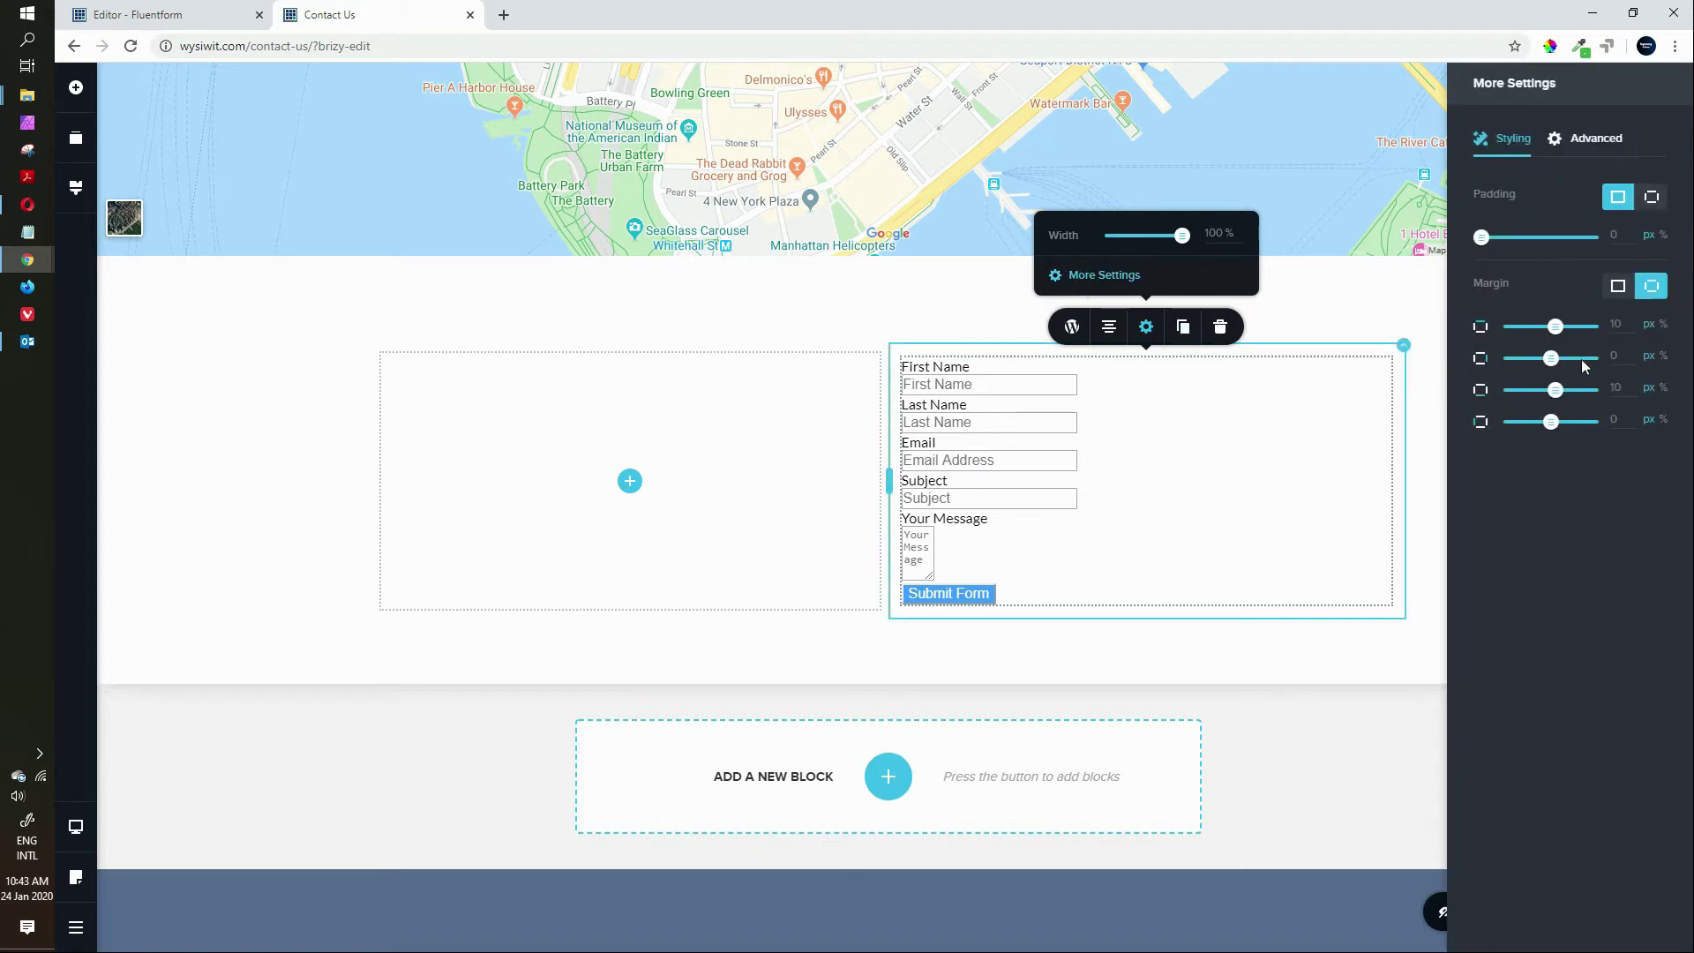
{"action": "left_click", "coordinate": [1339, 454]}
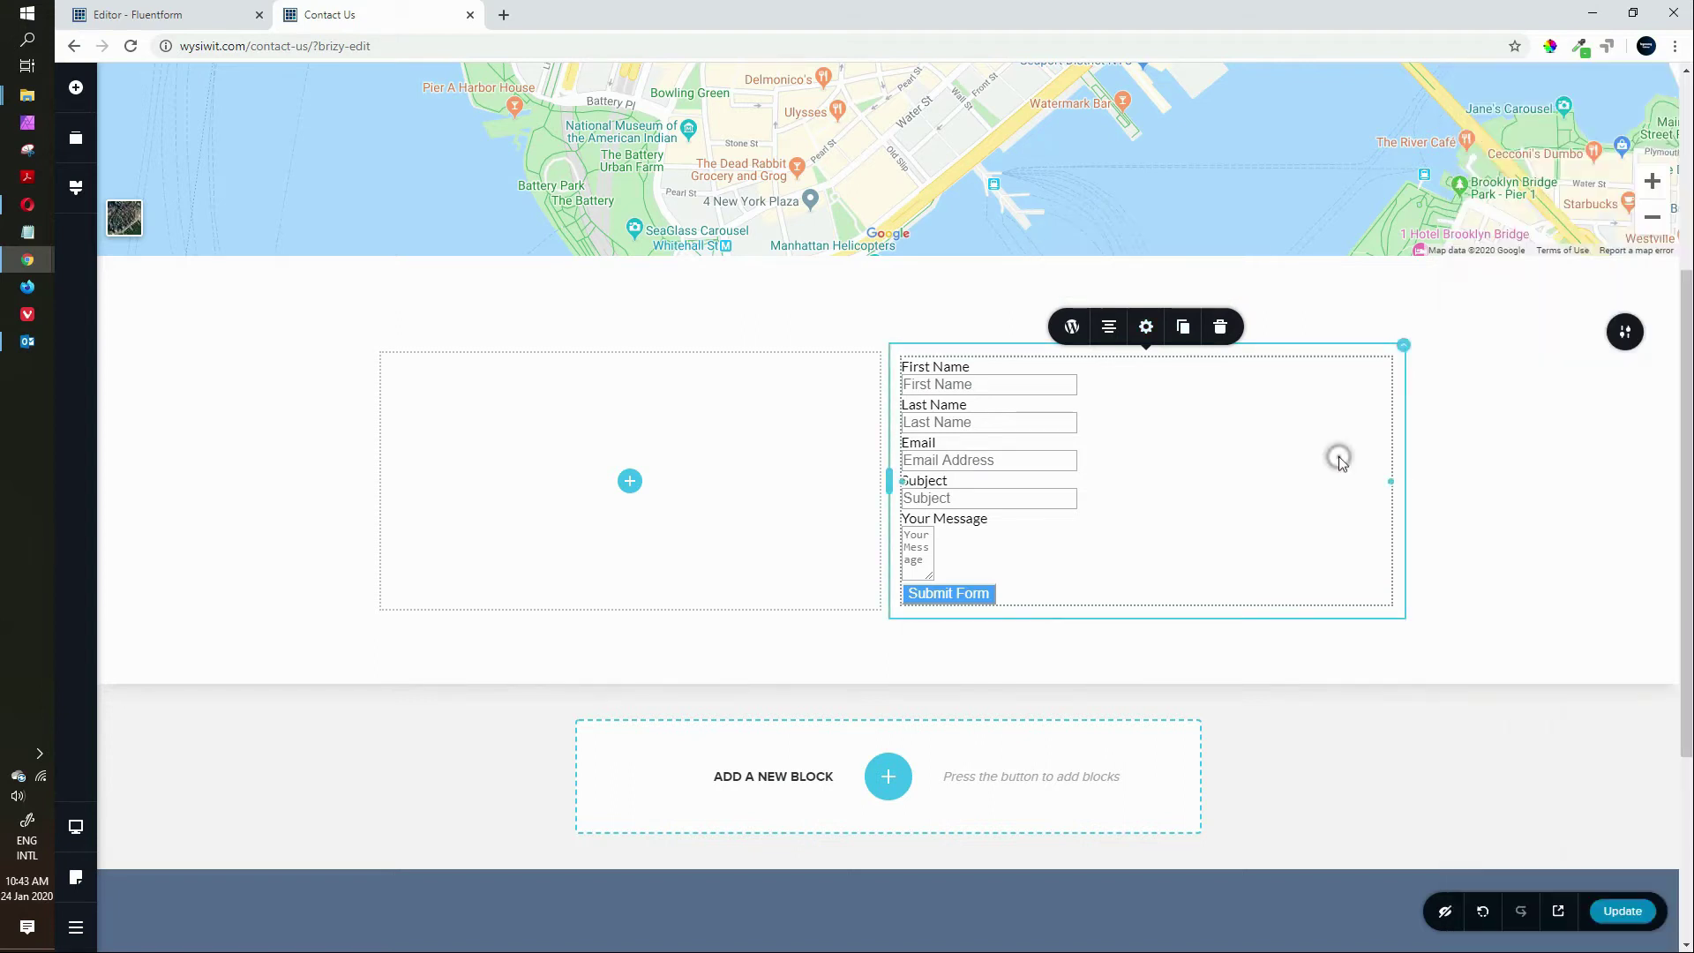
{"action": "left_click", "coordinate": [786, 536]}
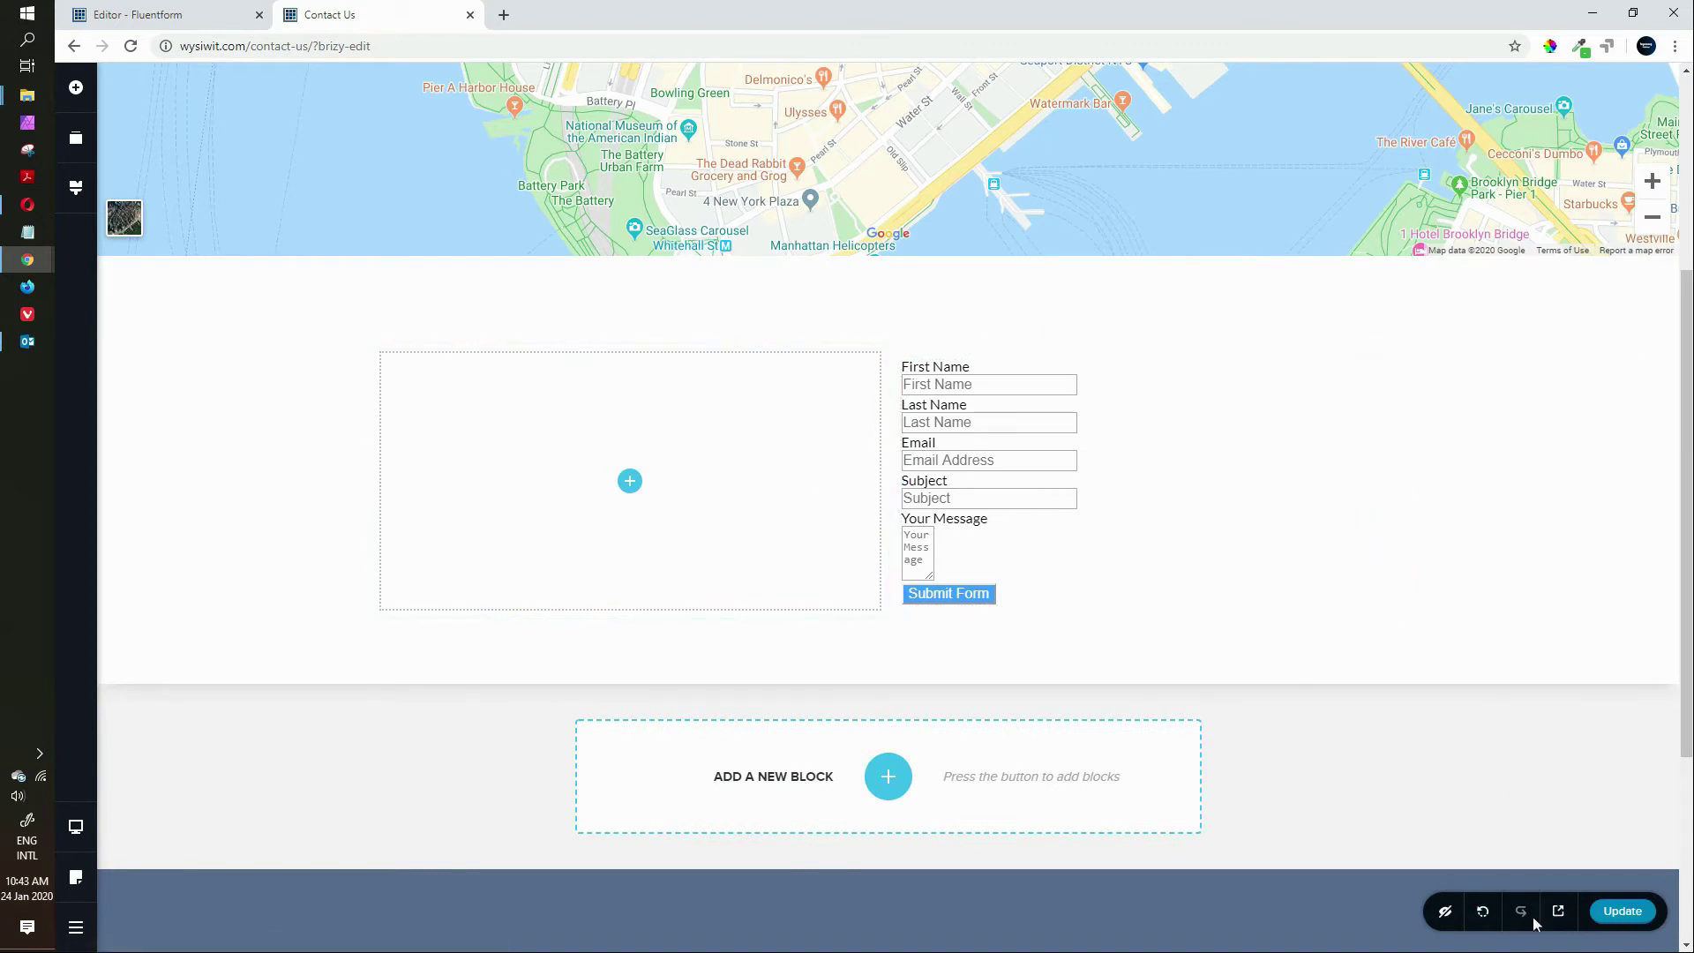
Update the Contact Us page, view the form in the preview, and return to the Fluent Forms editor
{"action": "left_click", "coordinate": [1623, 911]}
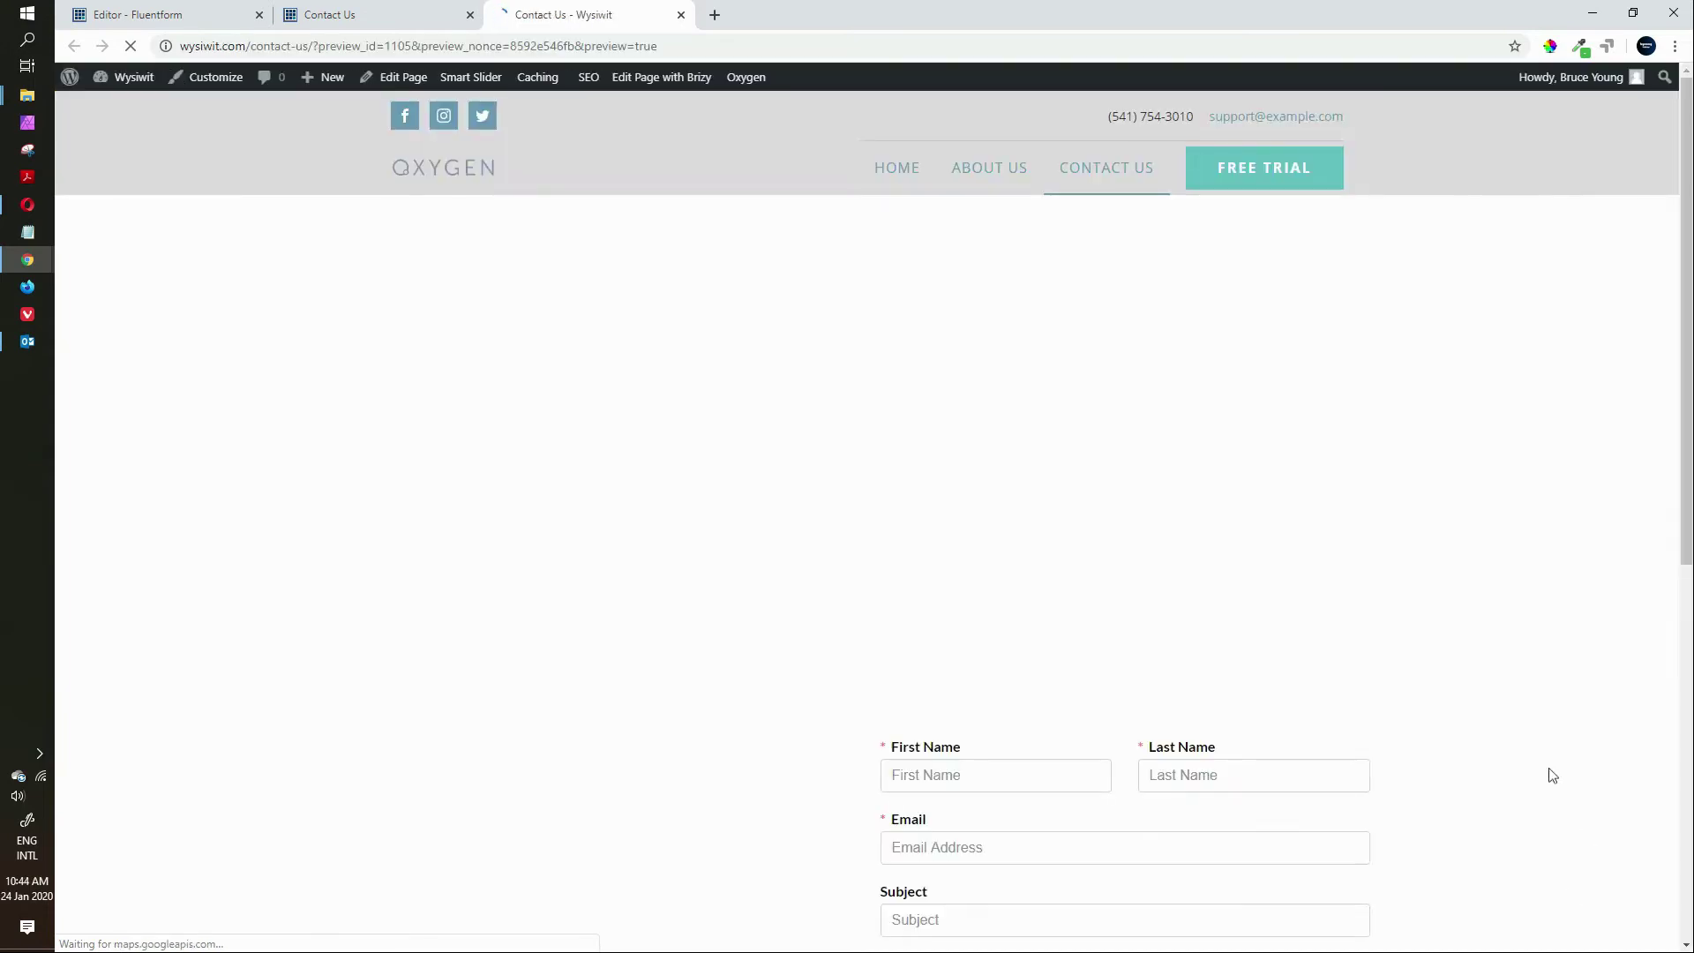
{"action": "scroll", "coordinate": [1551, 774], "scroll_direction": "down", "scroll_amount": 5}
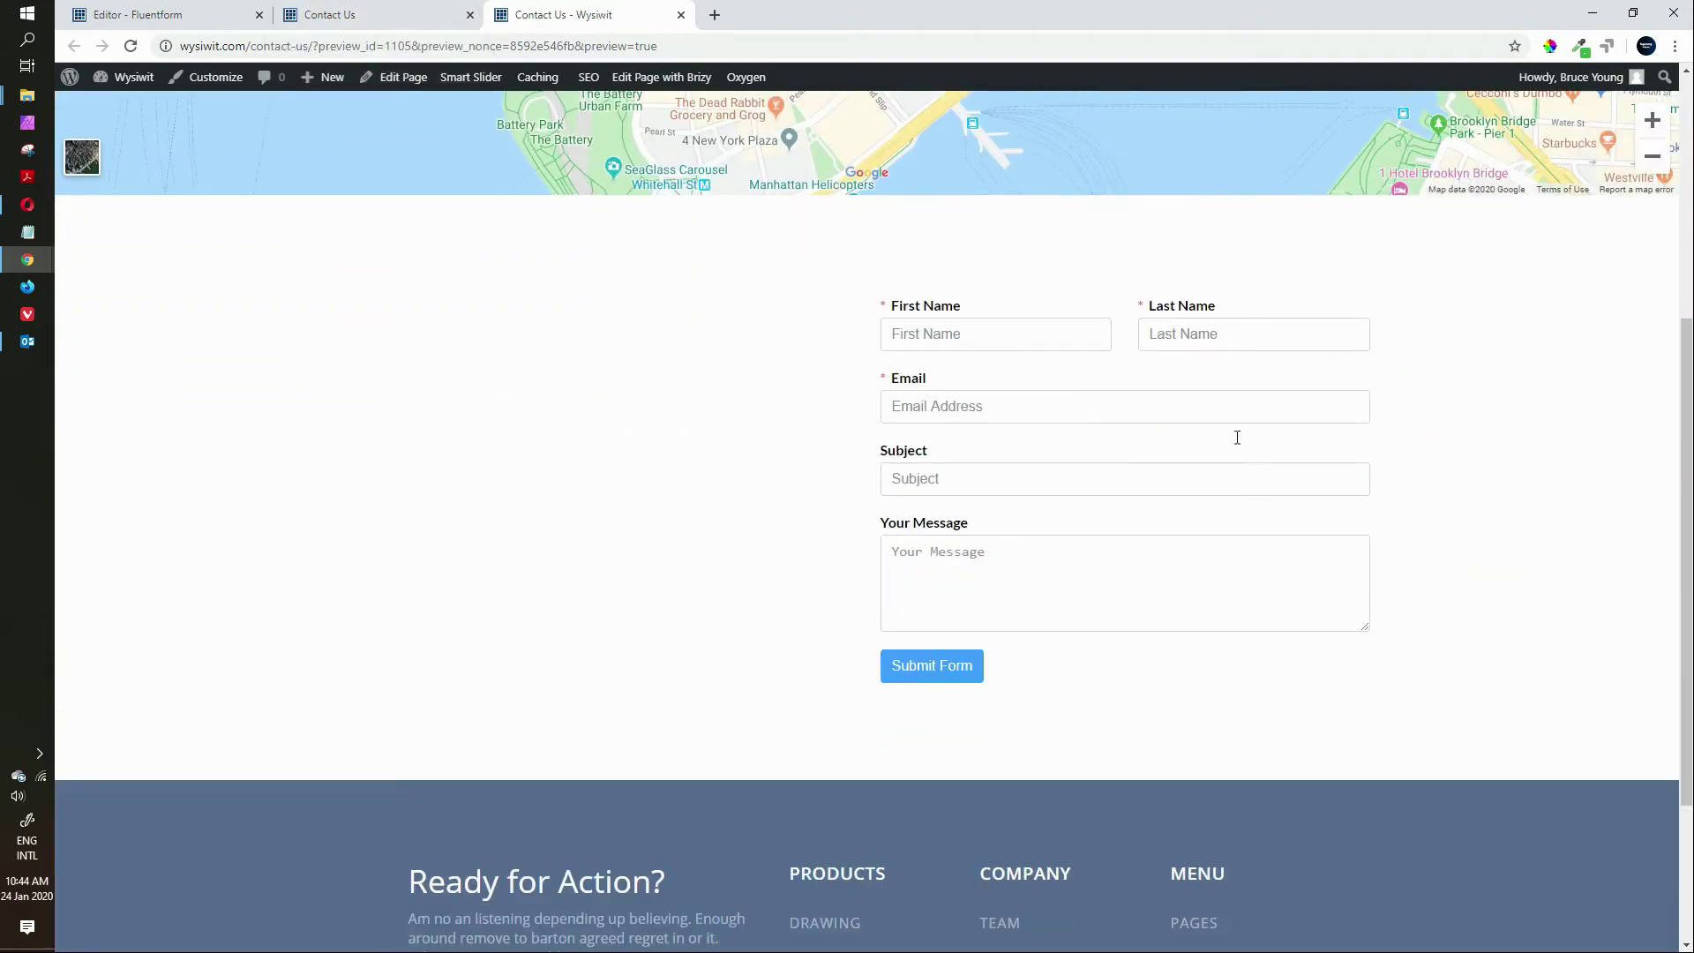
{"action": "left_click", "coordinate": [148, 17]}
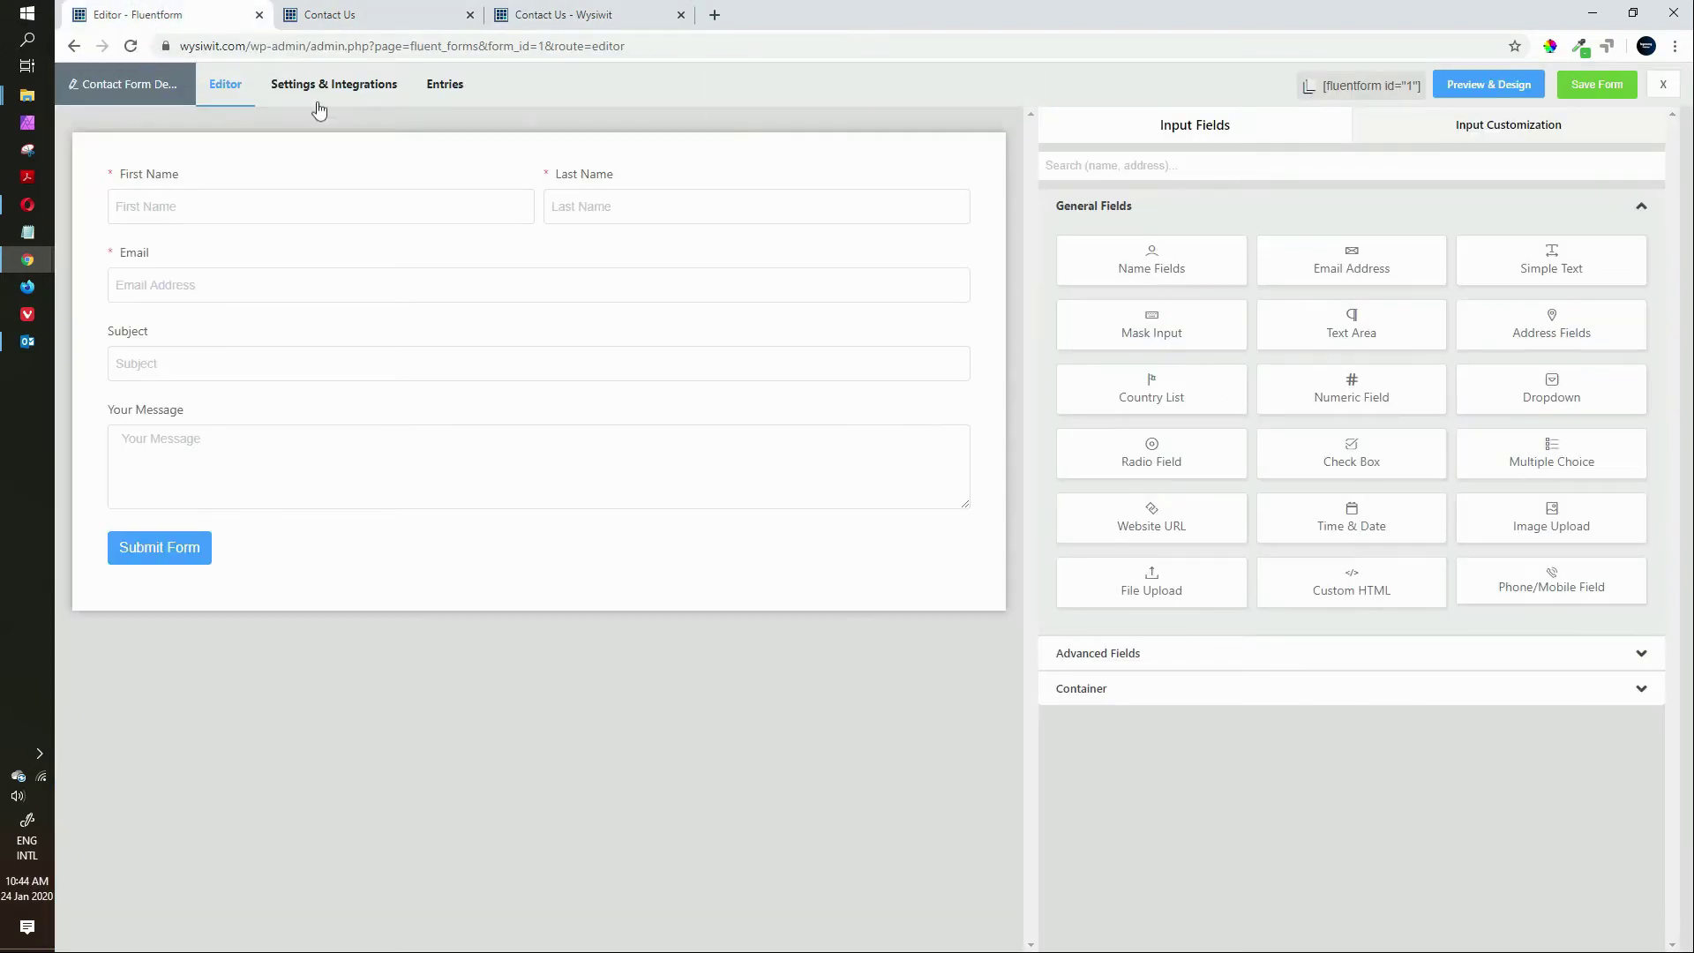
View the form's Preview & Design in Preview Only mode, then return to the Contact Us preview
{"action": "left_click", "coordinate": [1498, 87]}
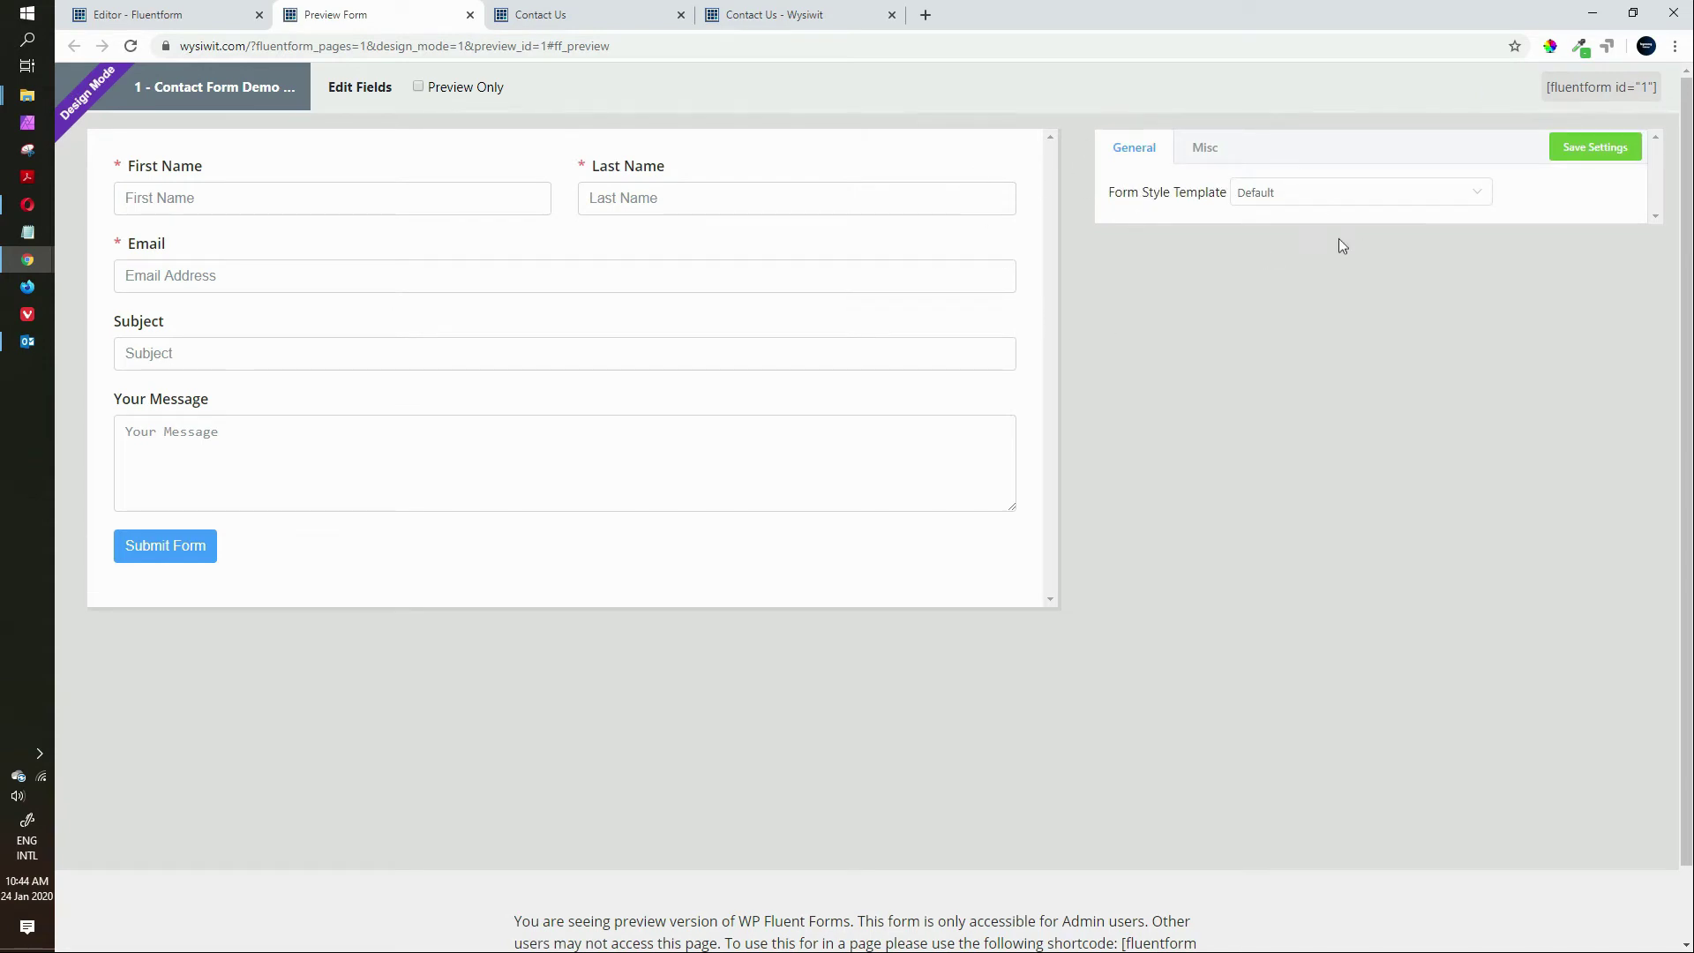
{"action": "left_click", "coordinate": [1408, 203]}
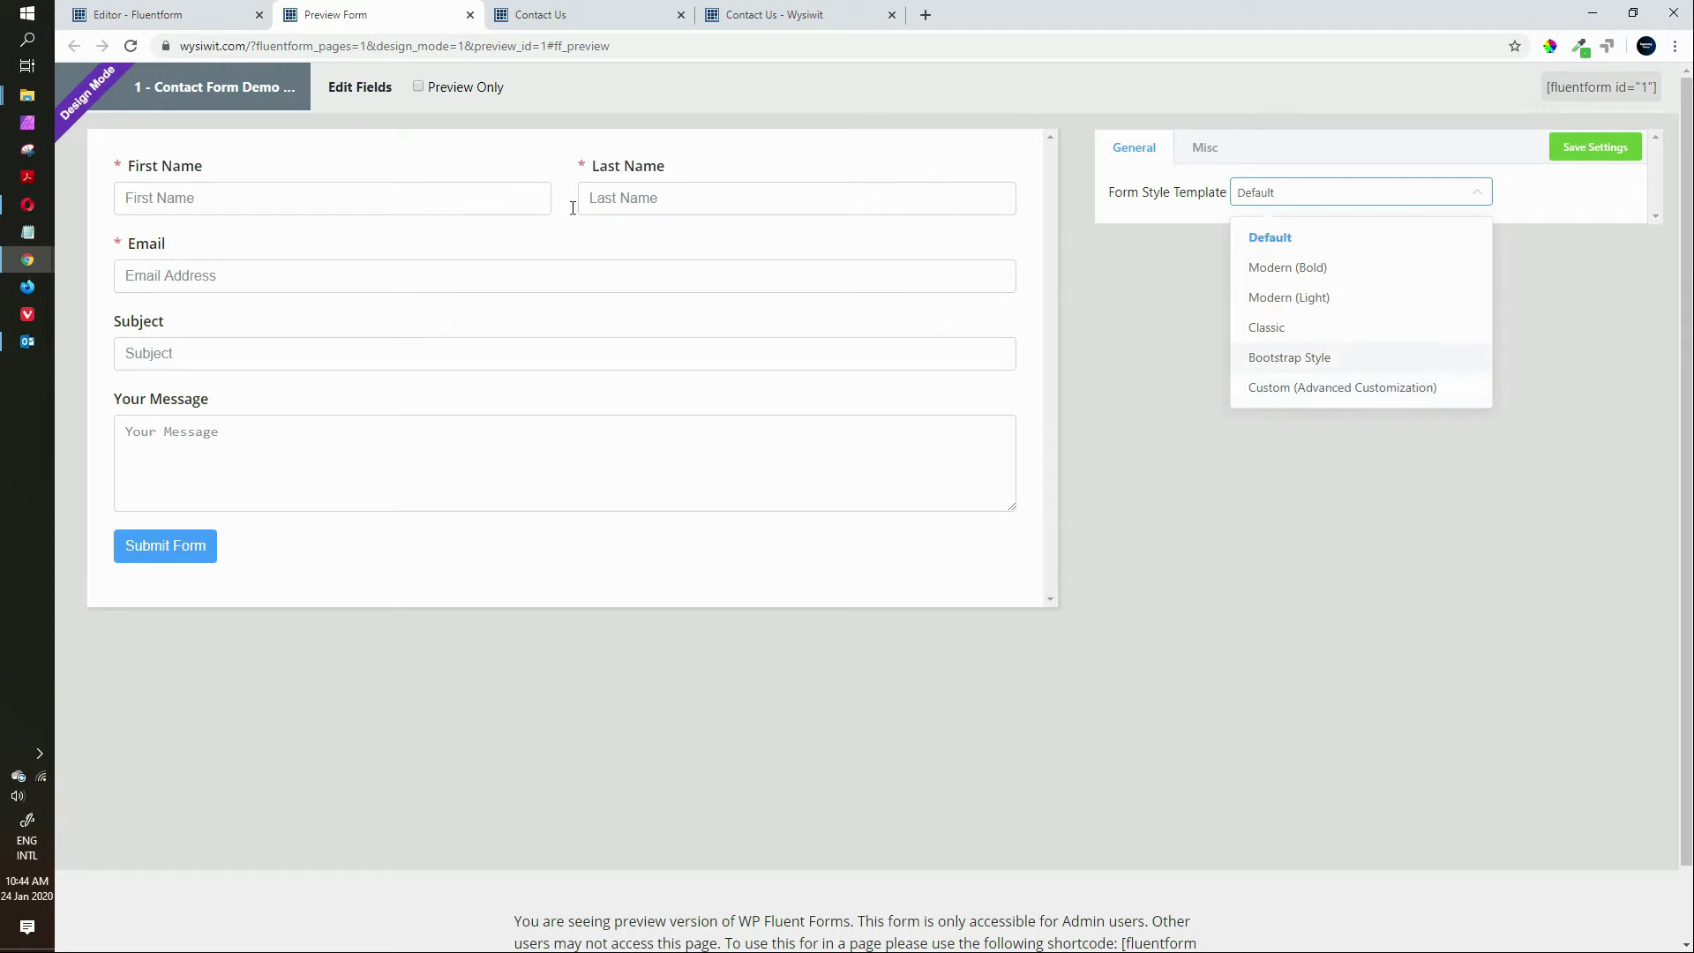
{"action": "left_click", "coordinate": [420, 87]}
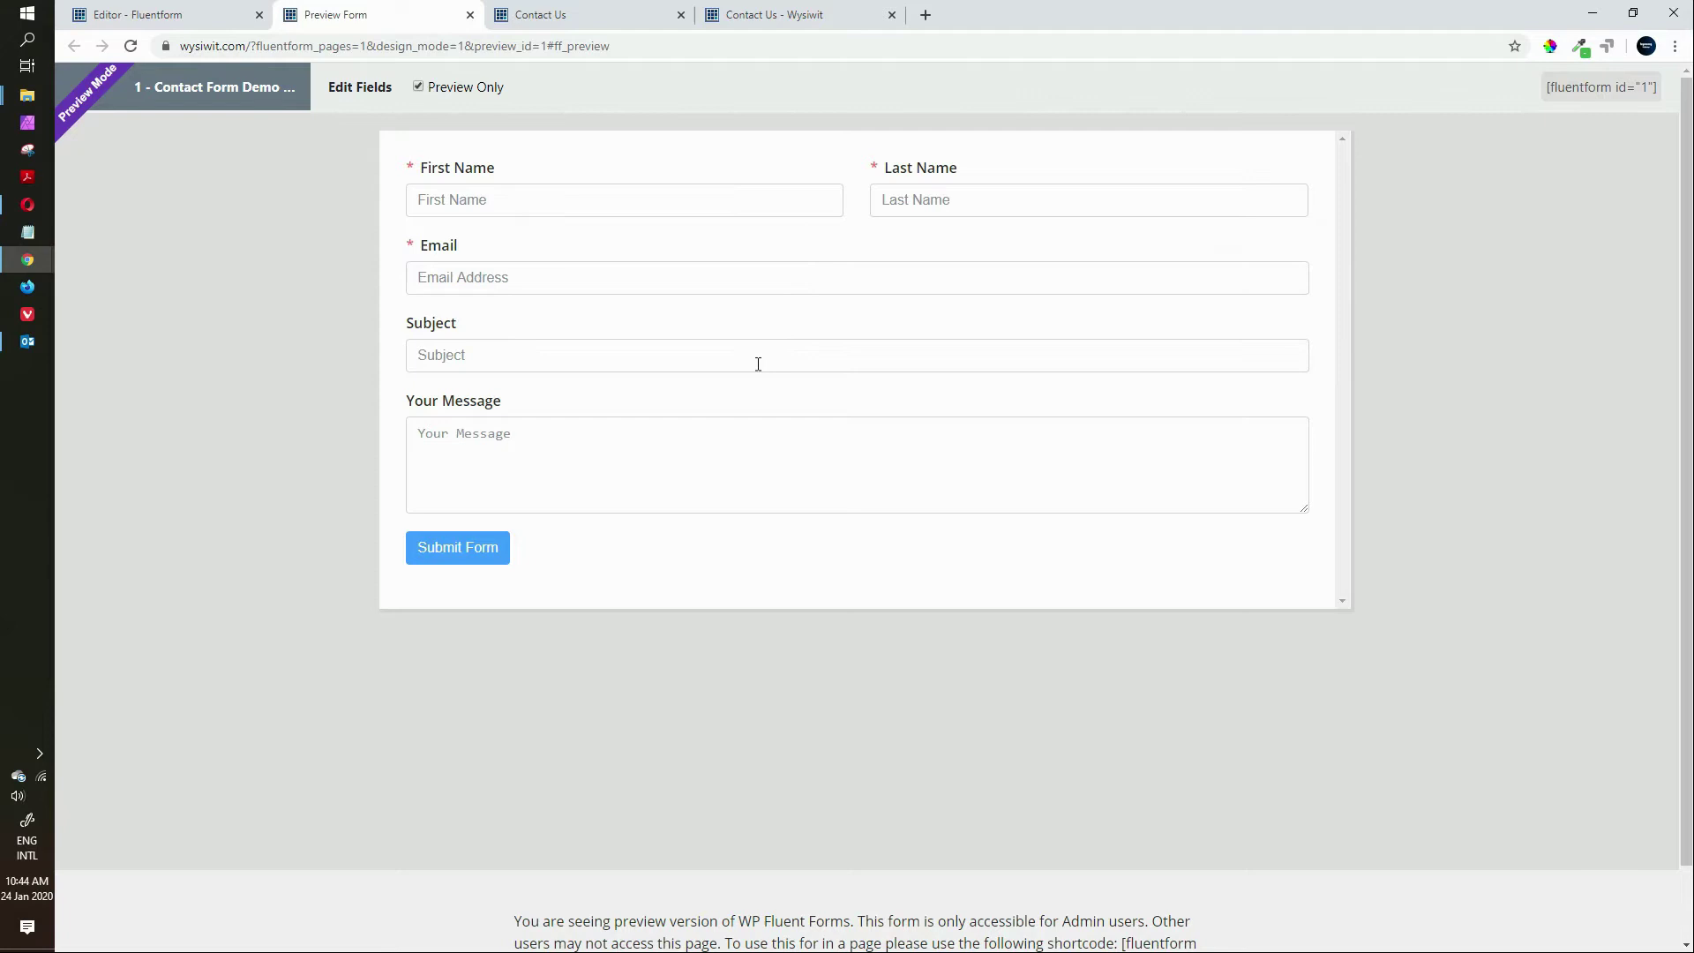
{"action": "left_click", "coordinate": [803, 19]}
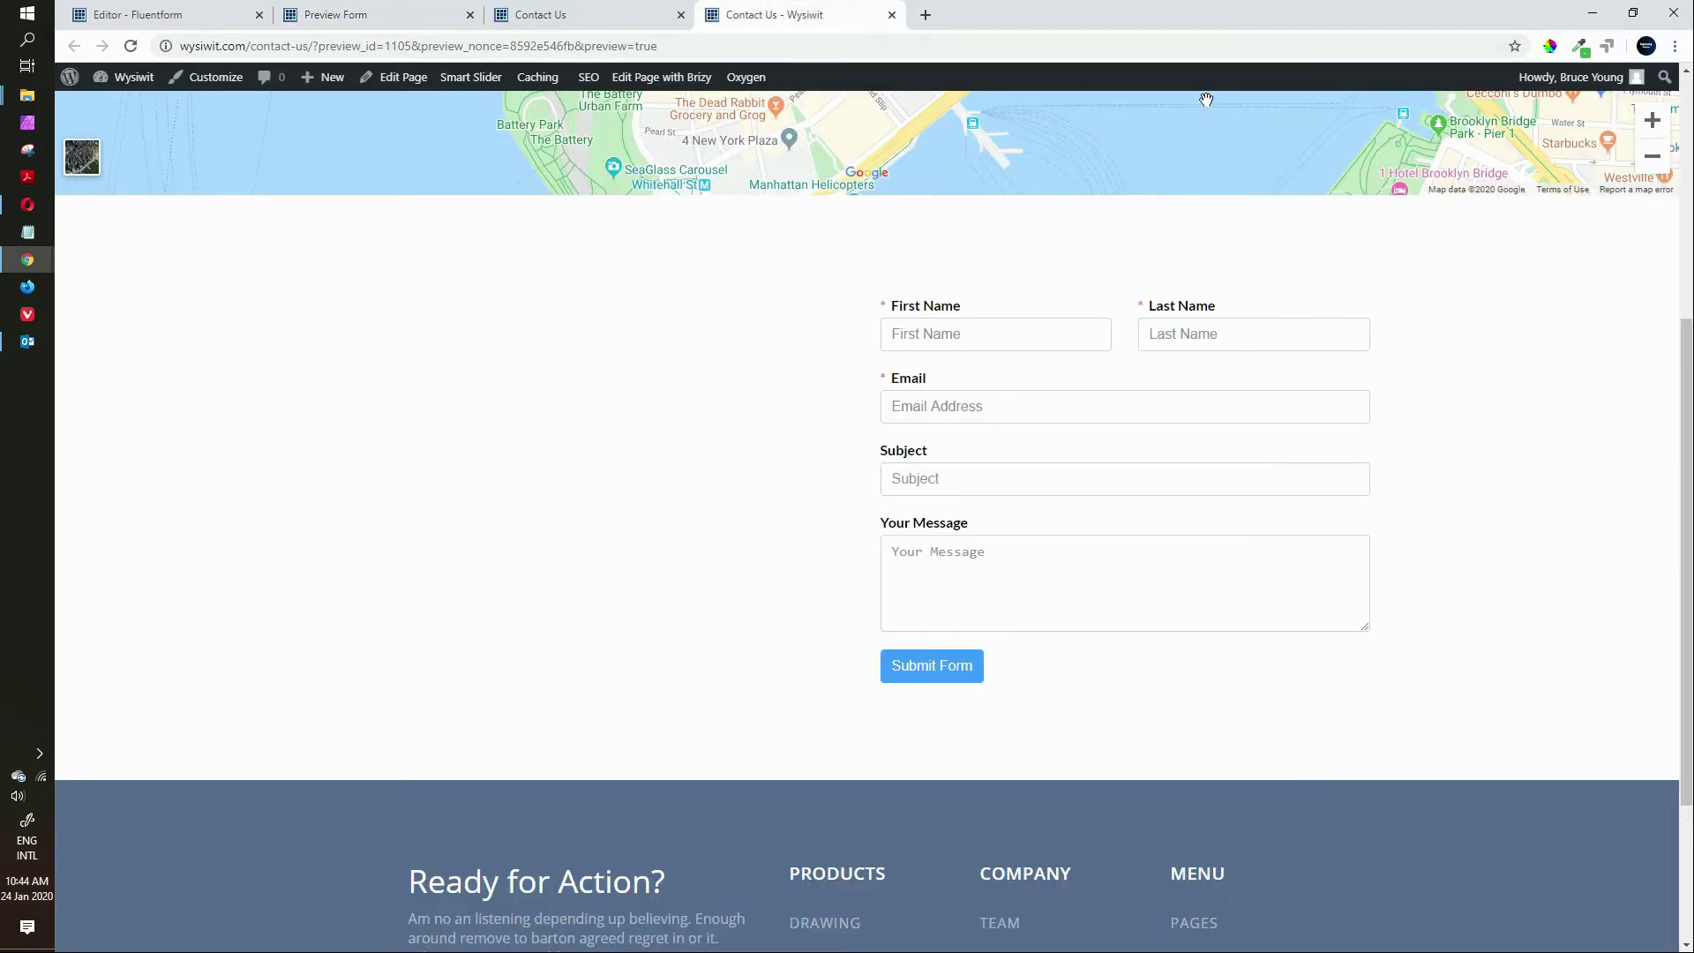
Add a Text block to the left column and type 'Physical' and 'Address line 1' into it
{"action": "left_click", "coordinate": [569, 19]}
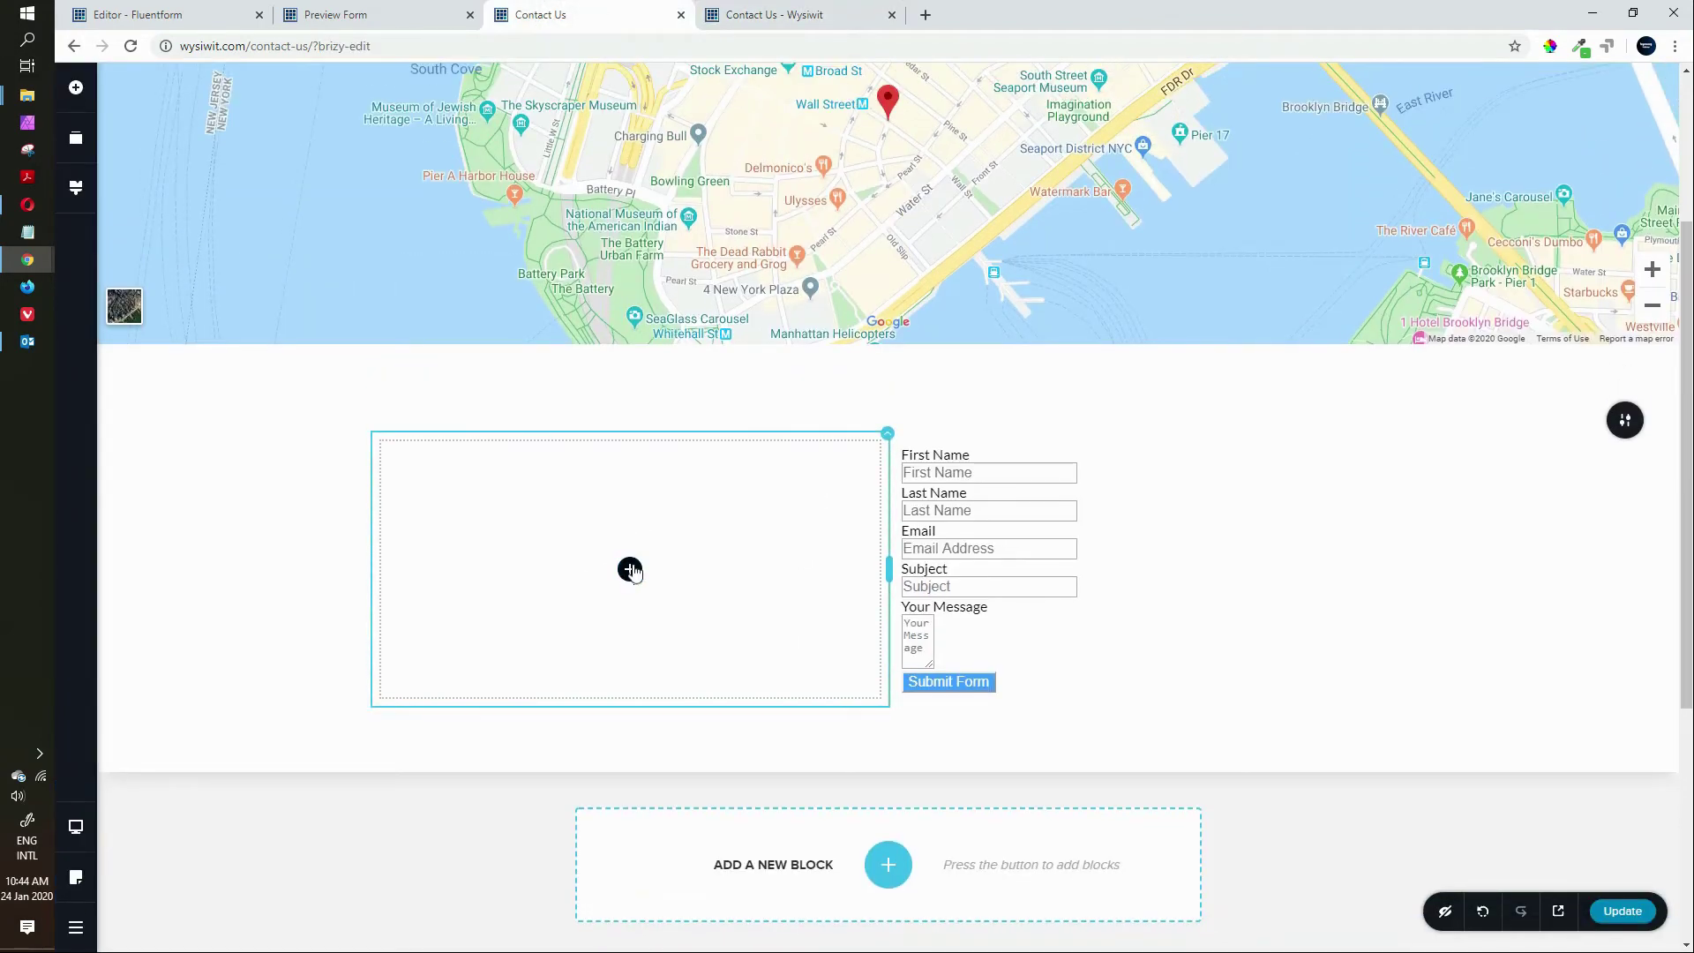
{"action": "left_click", "coordinate": [631, 569]}
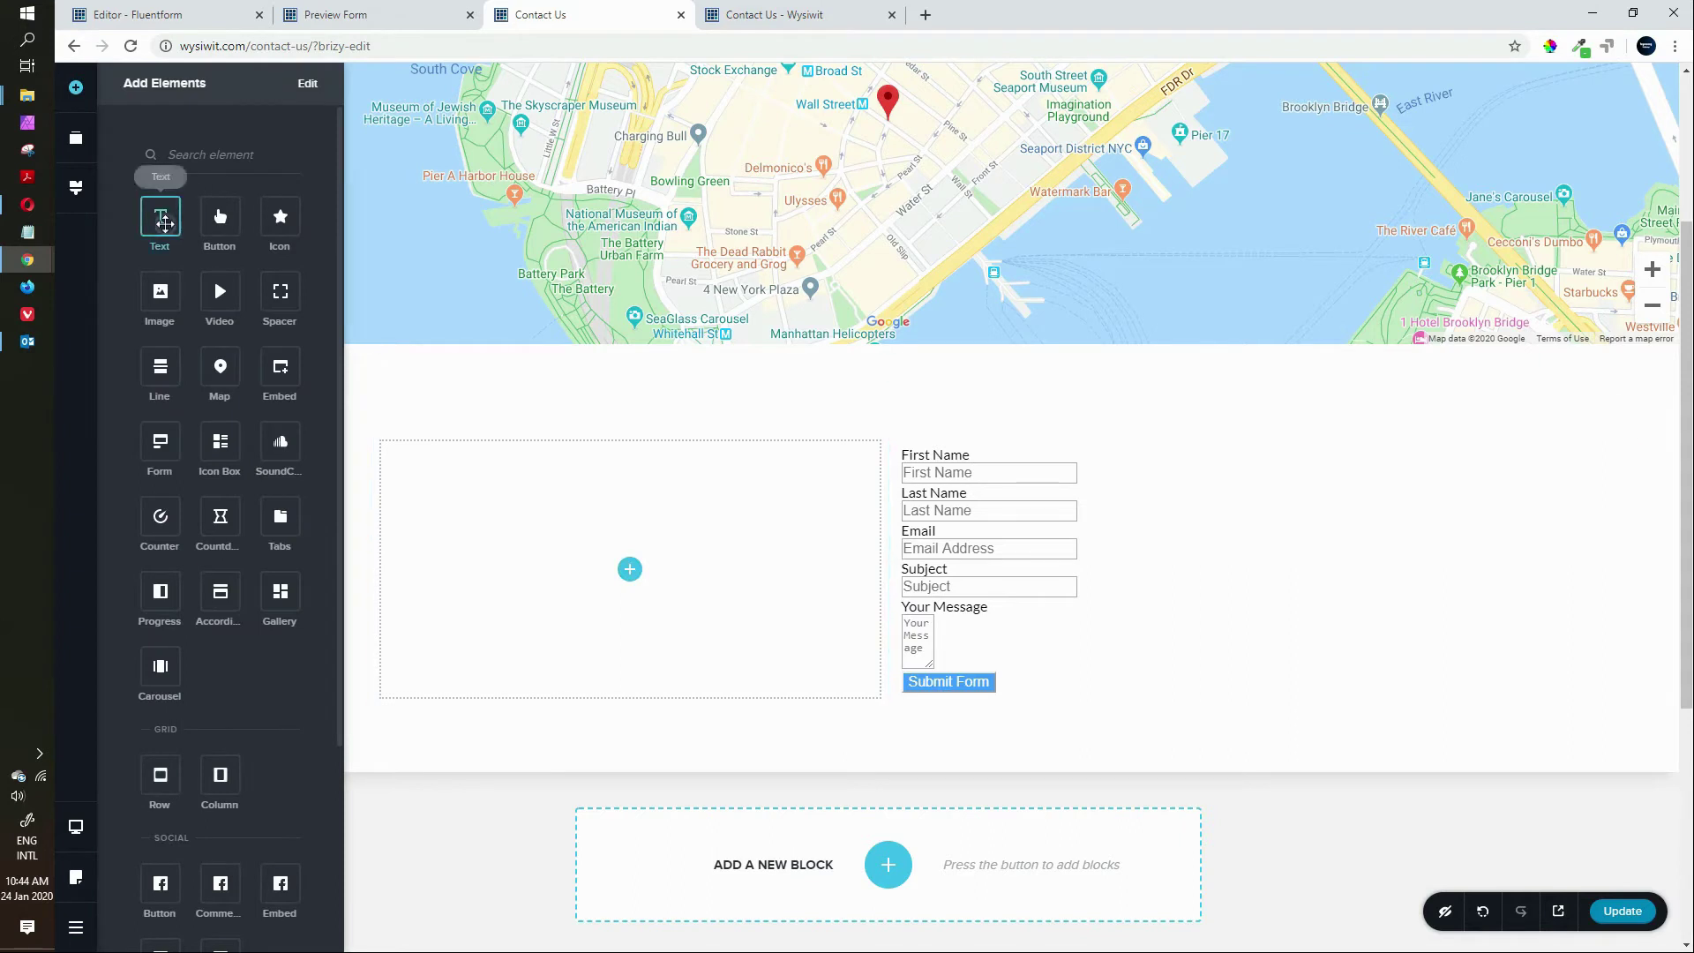
{"action": "left_click_drag", "start_coordinate": [162, 213], "coordinate": [632, 583]}
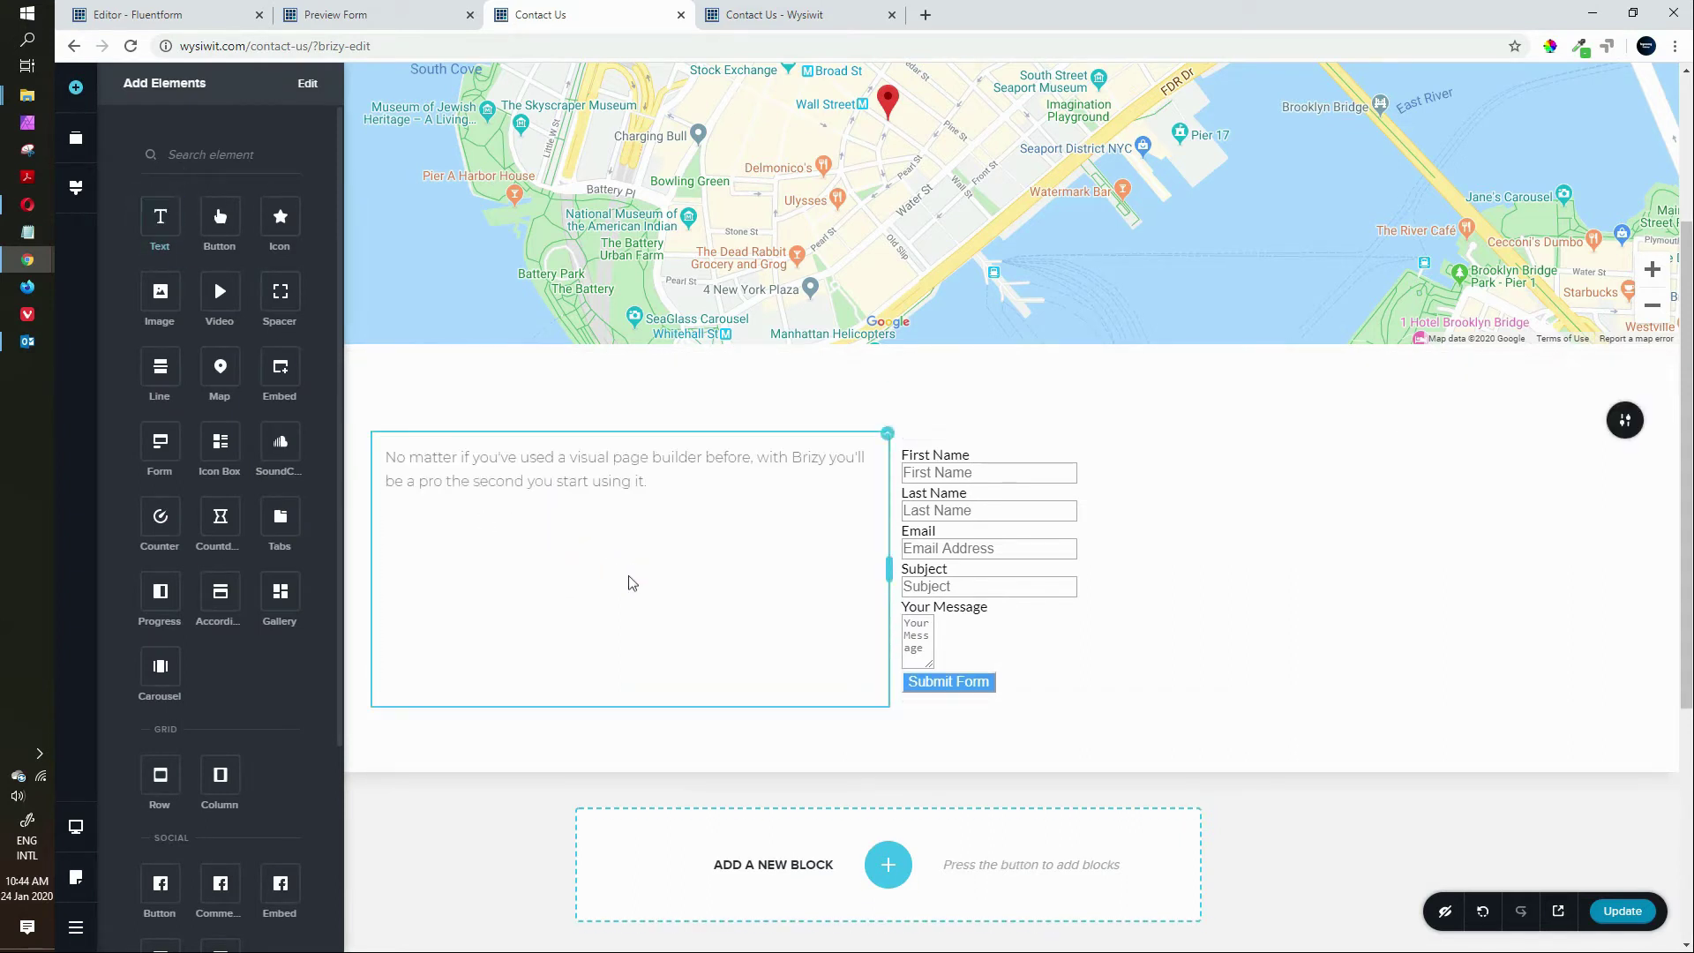
{"action": "left_click", "coordinate": [594, 484]}
{"action": "left_click_drag", "start_coordinate": [652, 481], "coordinate": [387, 443]}
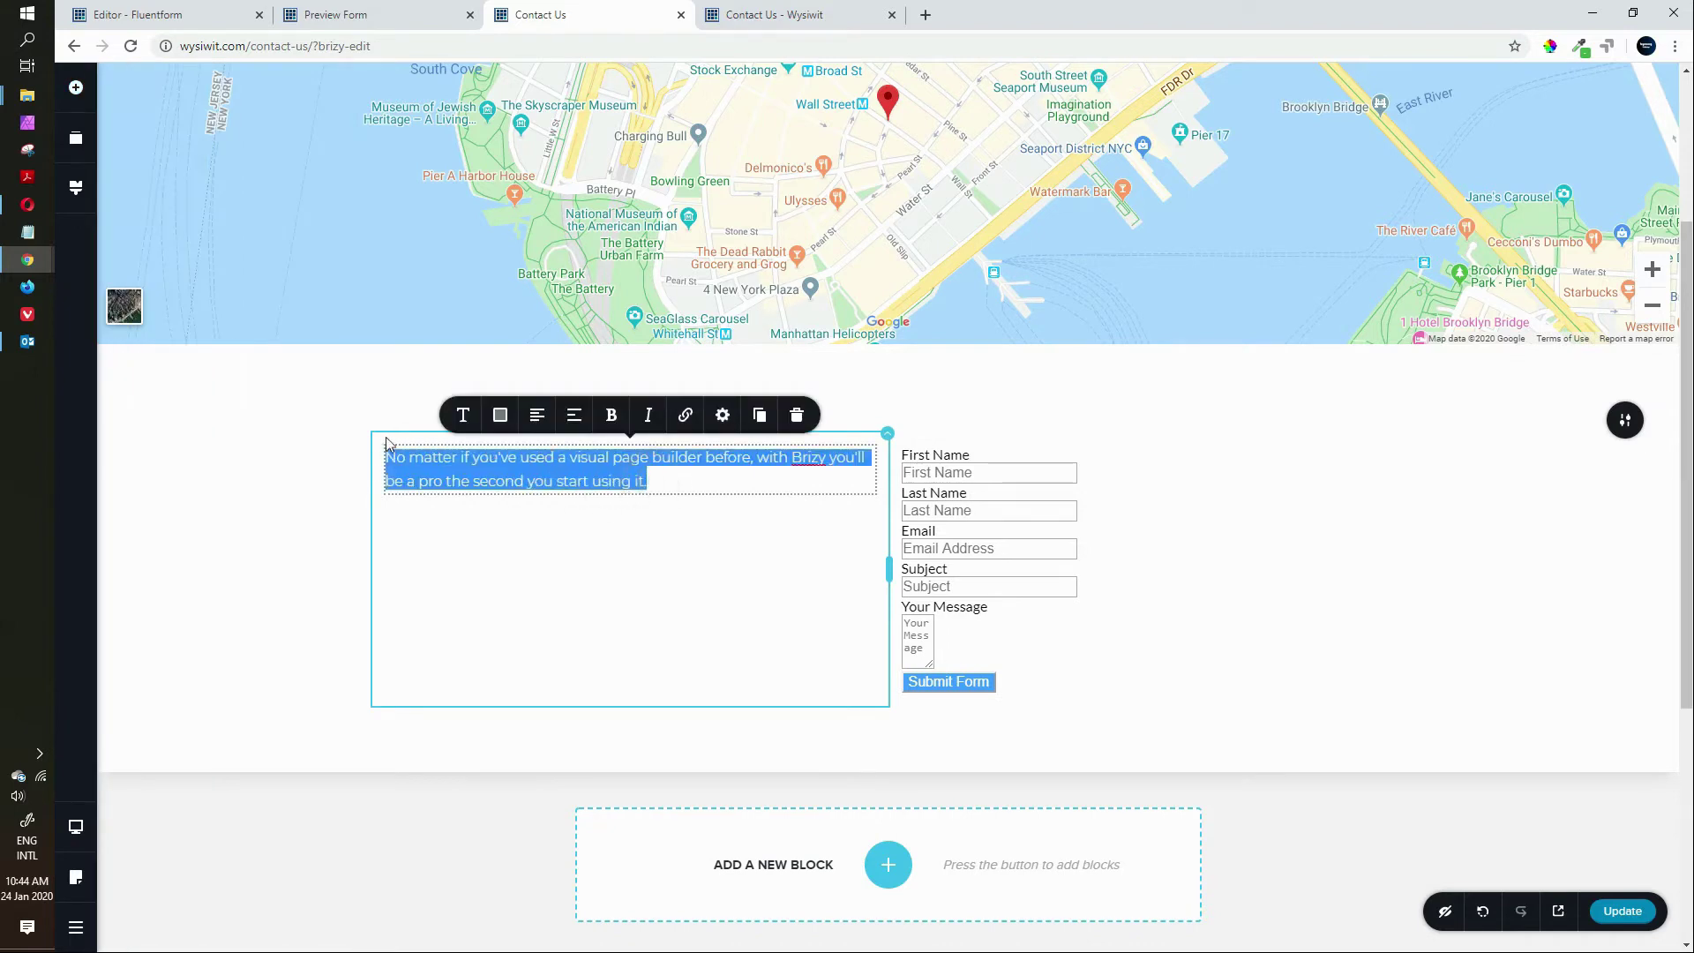
{"action": "type", "text": "Physi"}
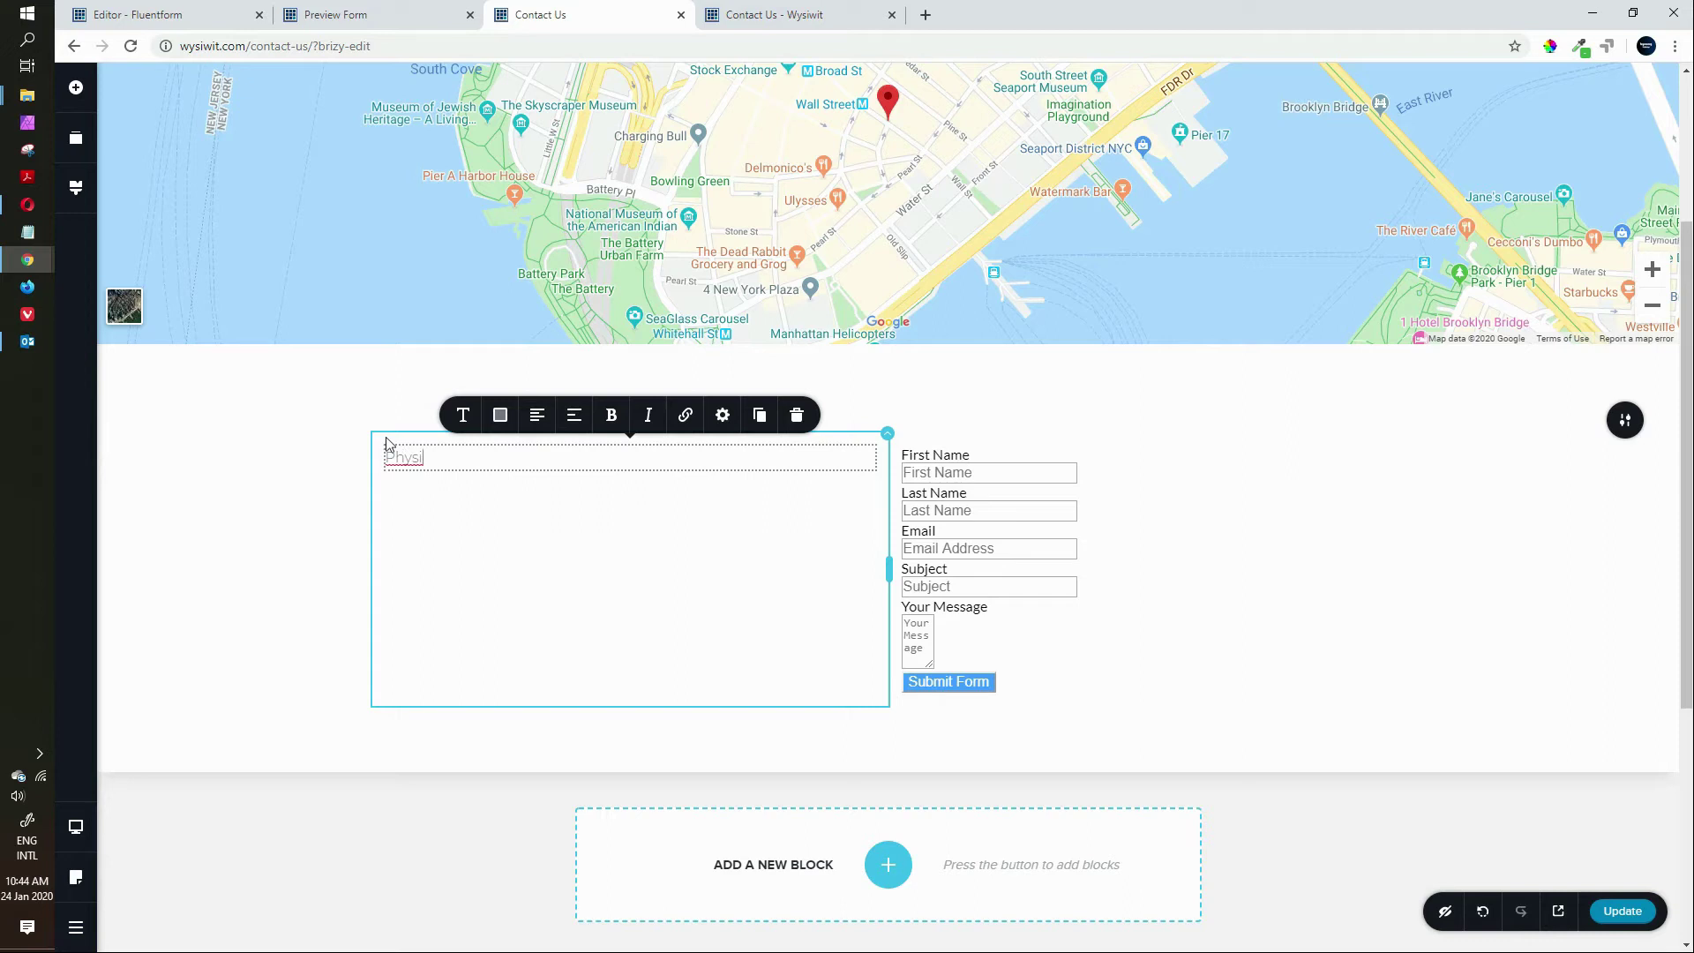
{"action": "type", "text": "cal Address"}
{"action": "key", "text": "Return"}
{"action": "key", "text": "Return"}
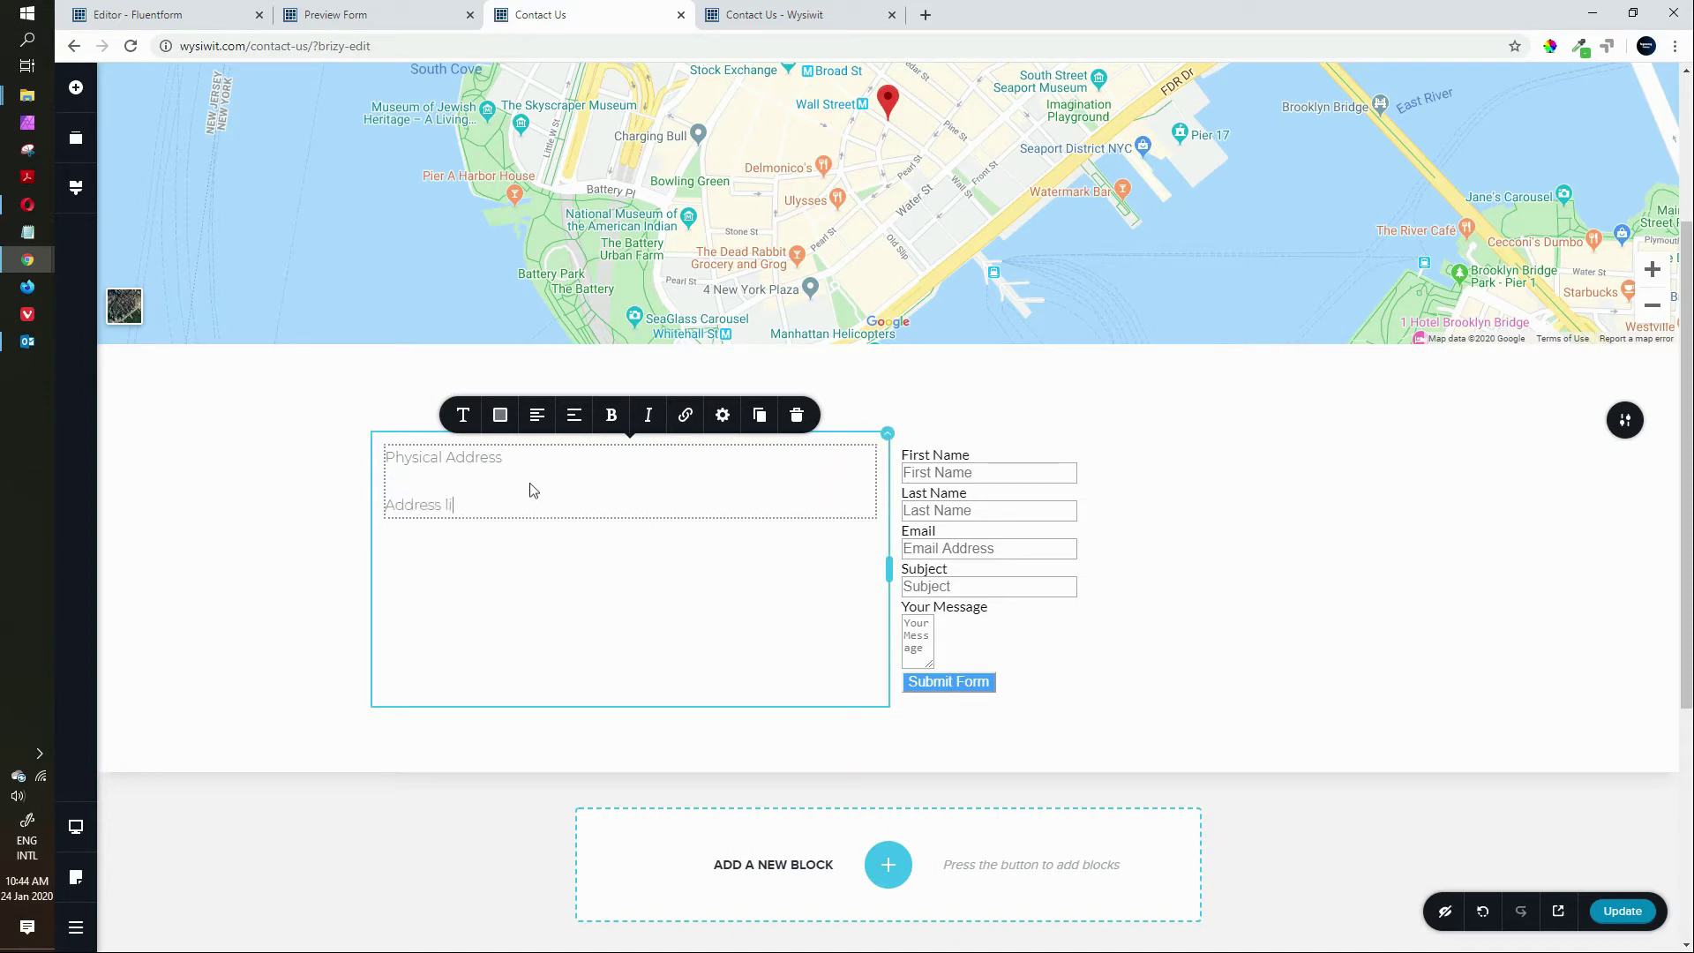
{"action": "type", "text": "Address line 1"}
{"action": "key", "text": "Return"}
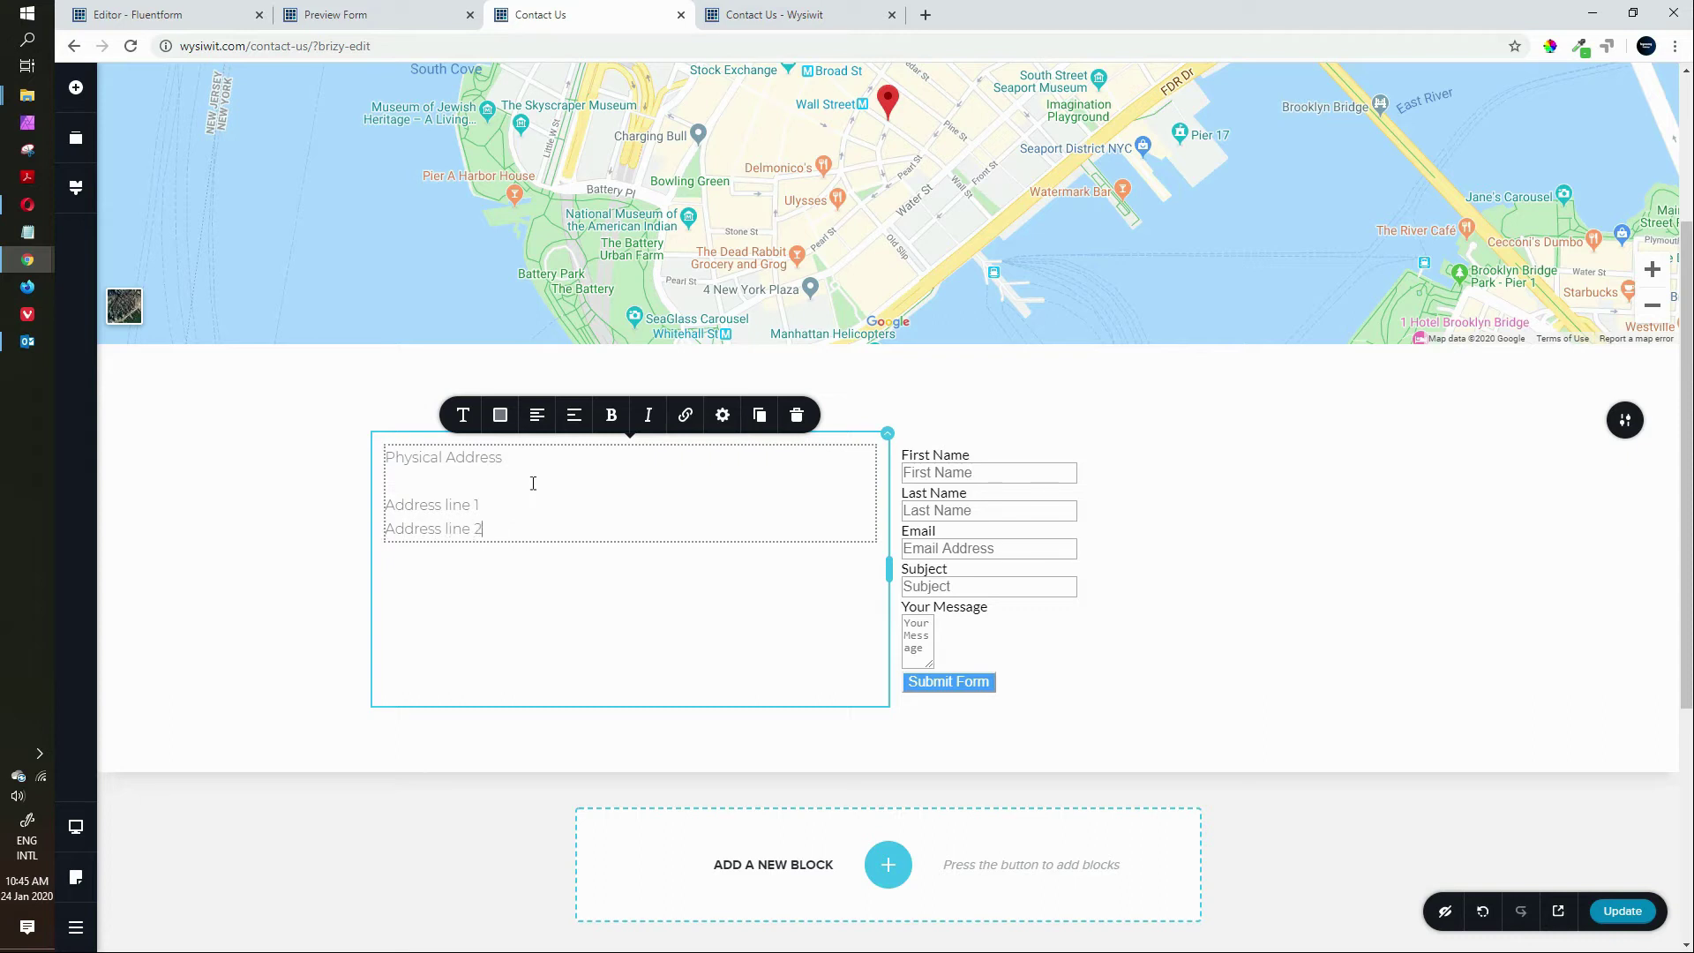
Drag another Text block into the row and select the address text block
{"action": "left_click", "coordinate": [76, 87]}
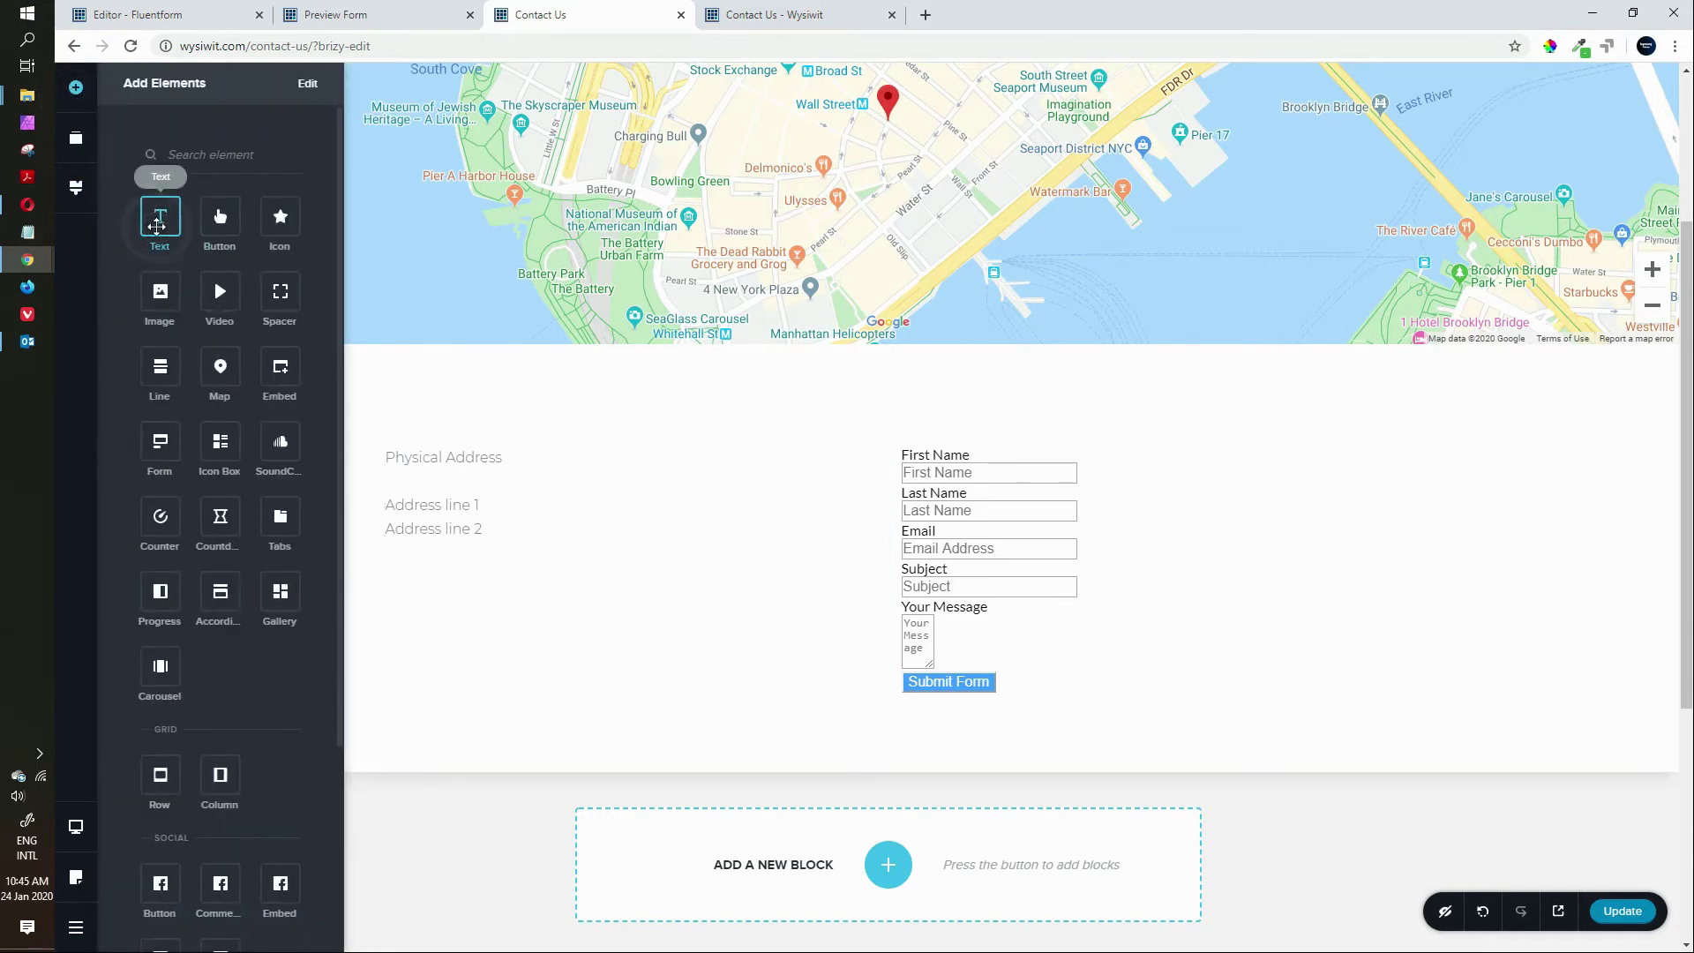
{"action": "left_click_drag", "start_coordinate": [156, 225], "coordinate": [498, 596]}
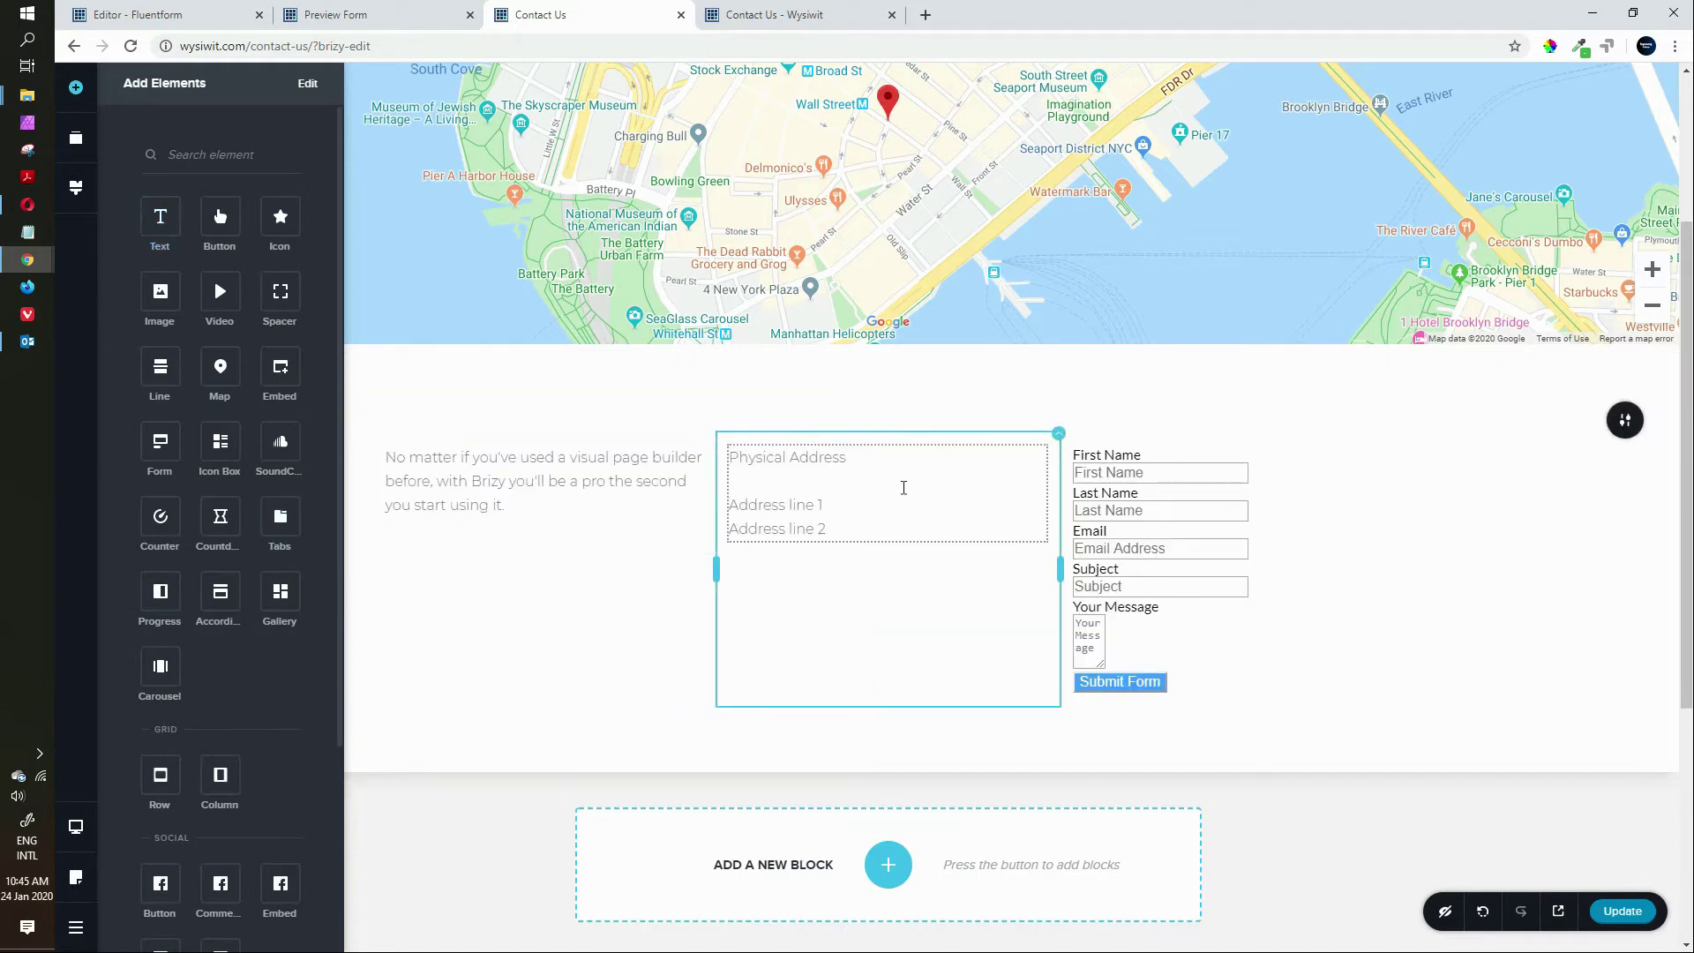
{"action": "left_click", "coordinate": [901, 484]}
Delete the address text block and the empty middle column so the text widens
{"action": "left_click", "coordinate": [1053, 420]}
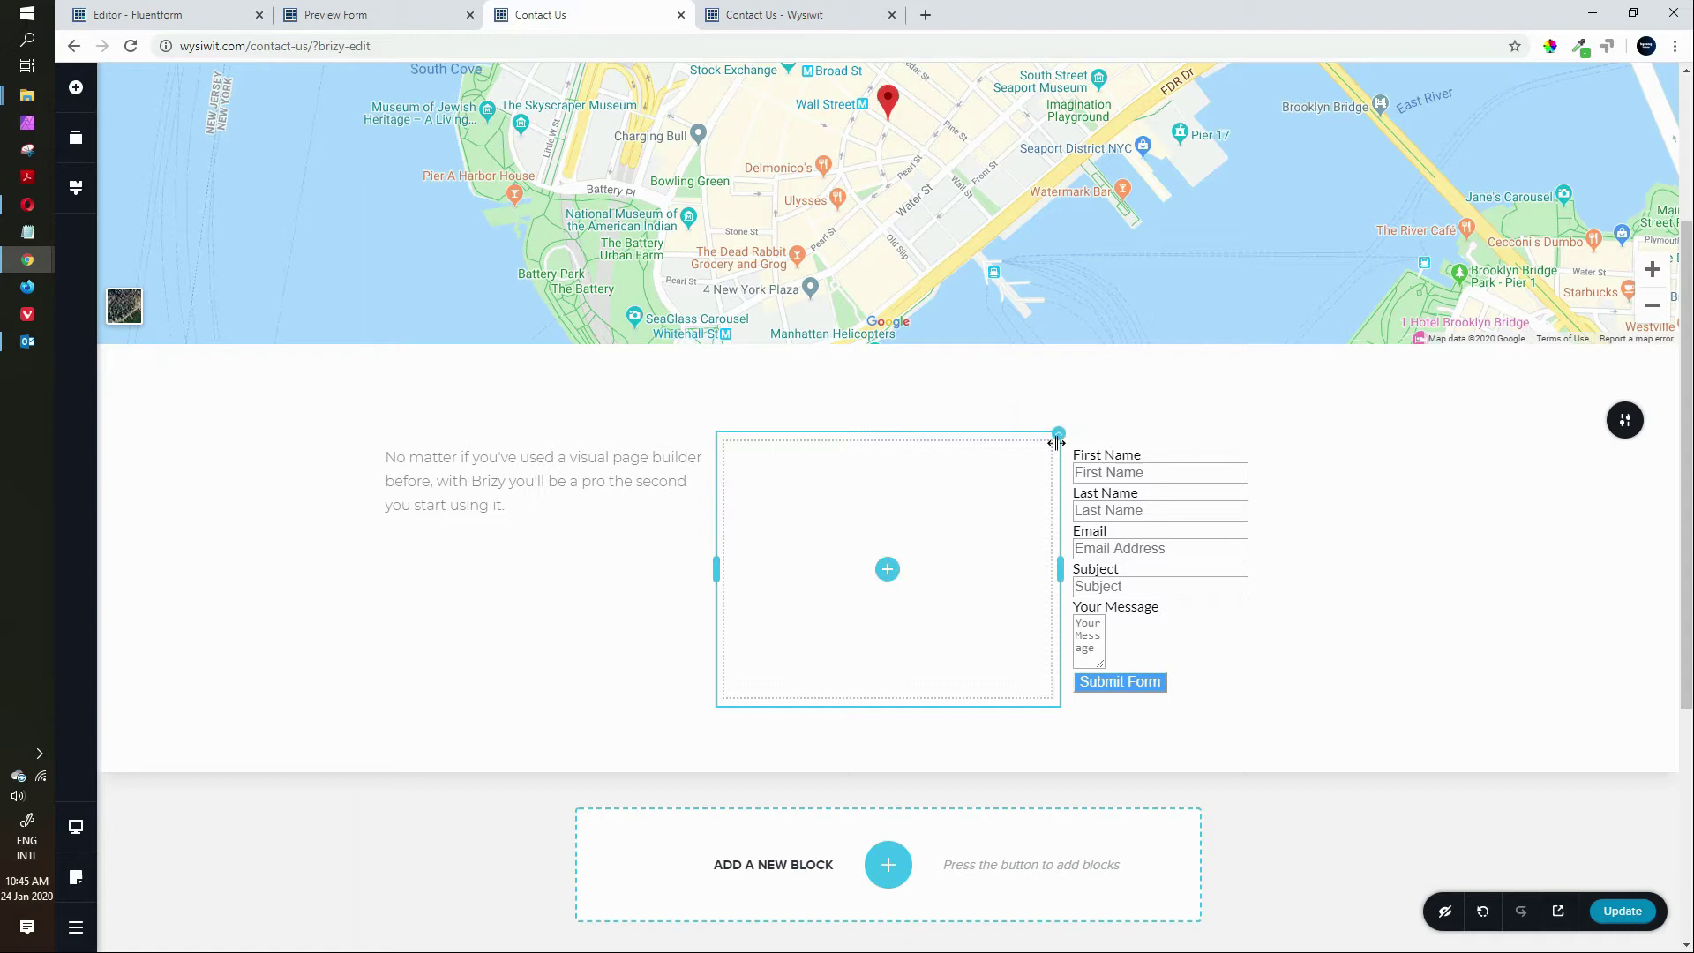
{"action": "left_click", "coordinate": [1060, 432]}
{"action": "left_click", "coordinate": [1004, 481]}
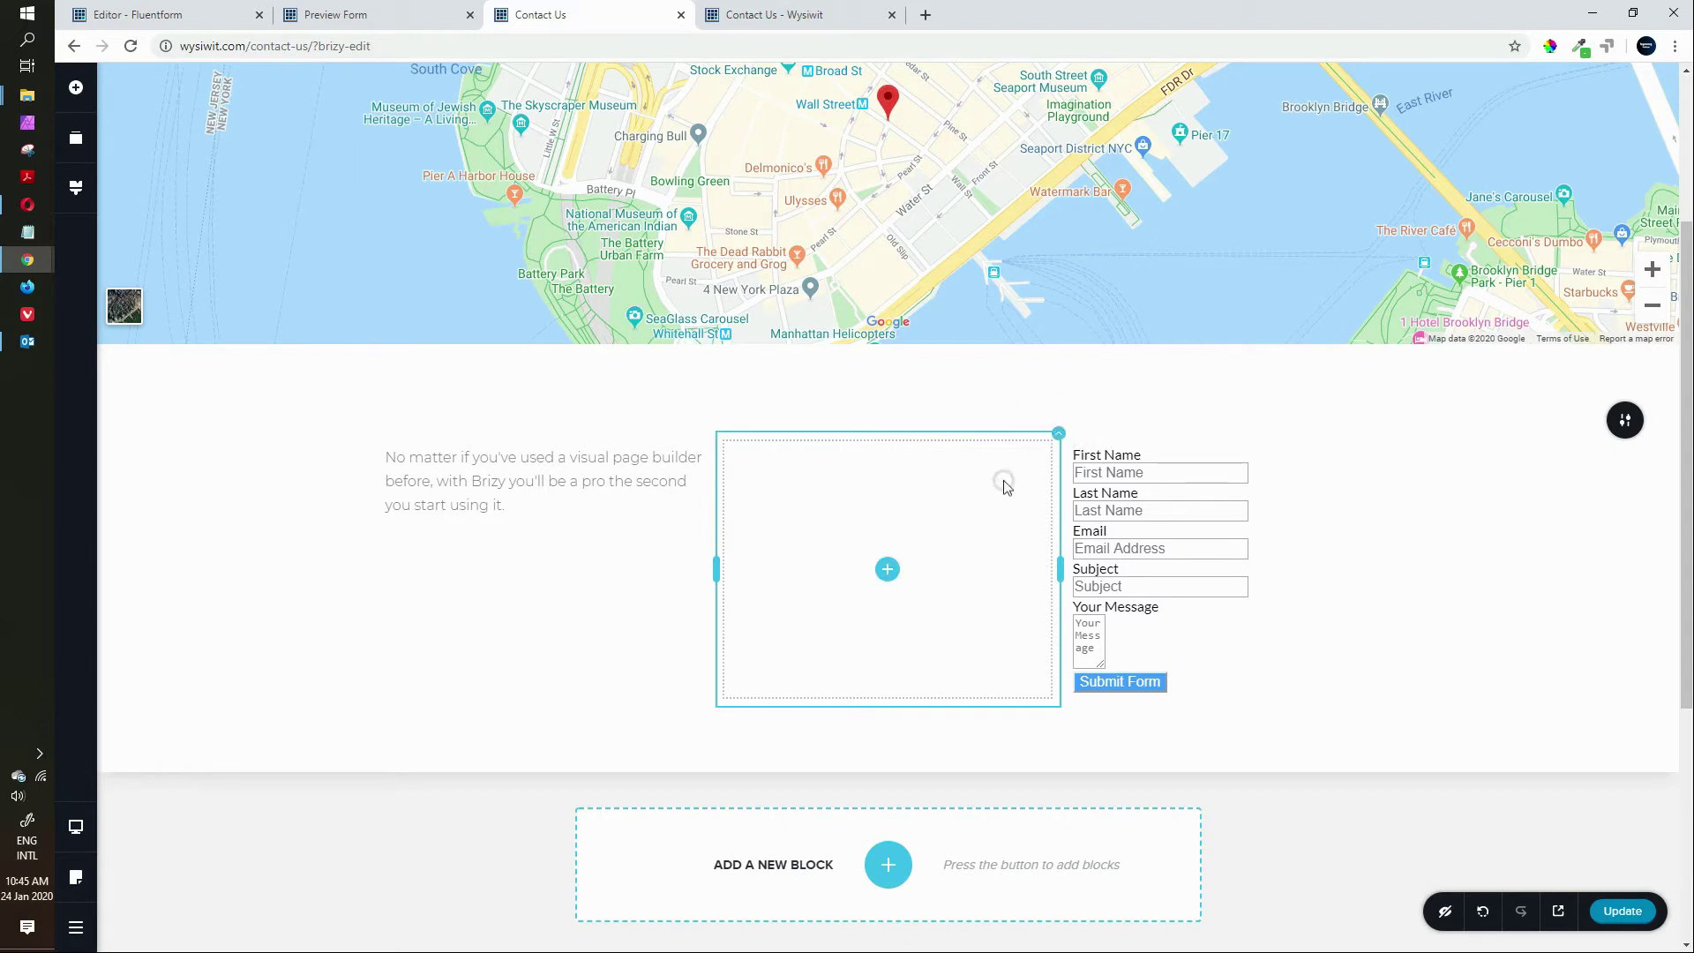
{"action": "left_click", "coordinate": [1059, 433]}
{"action": "left_click", "coordinate": [1161, 398]}
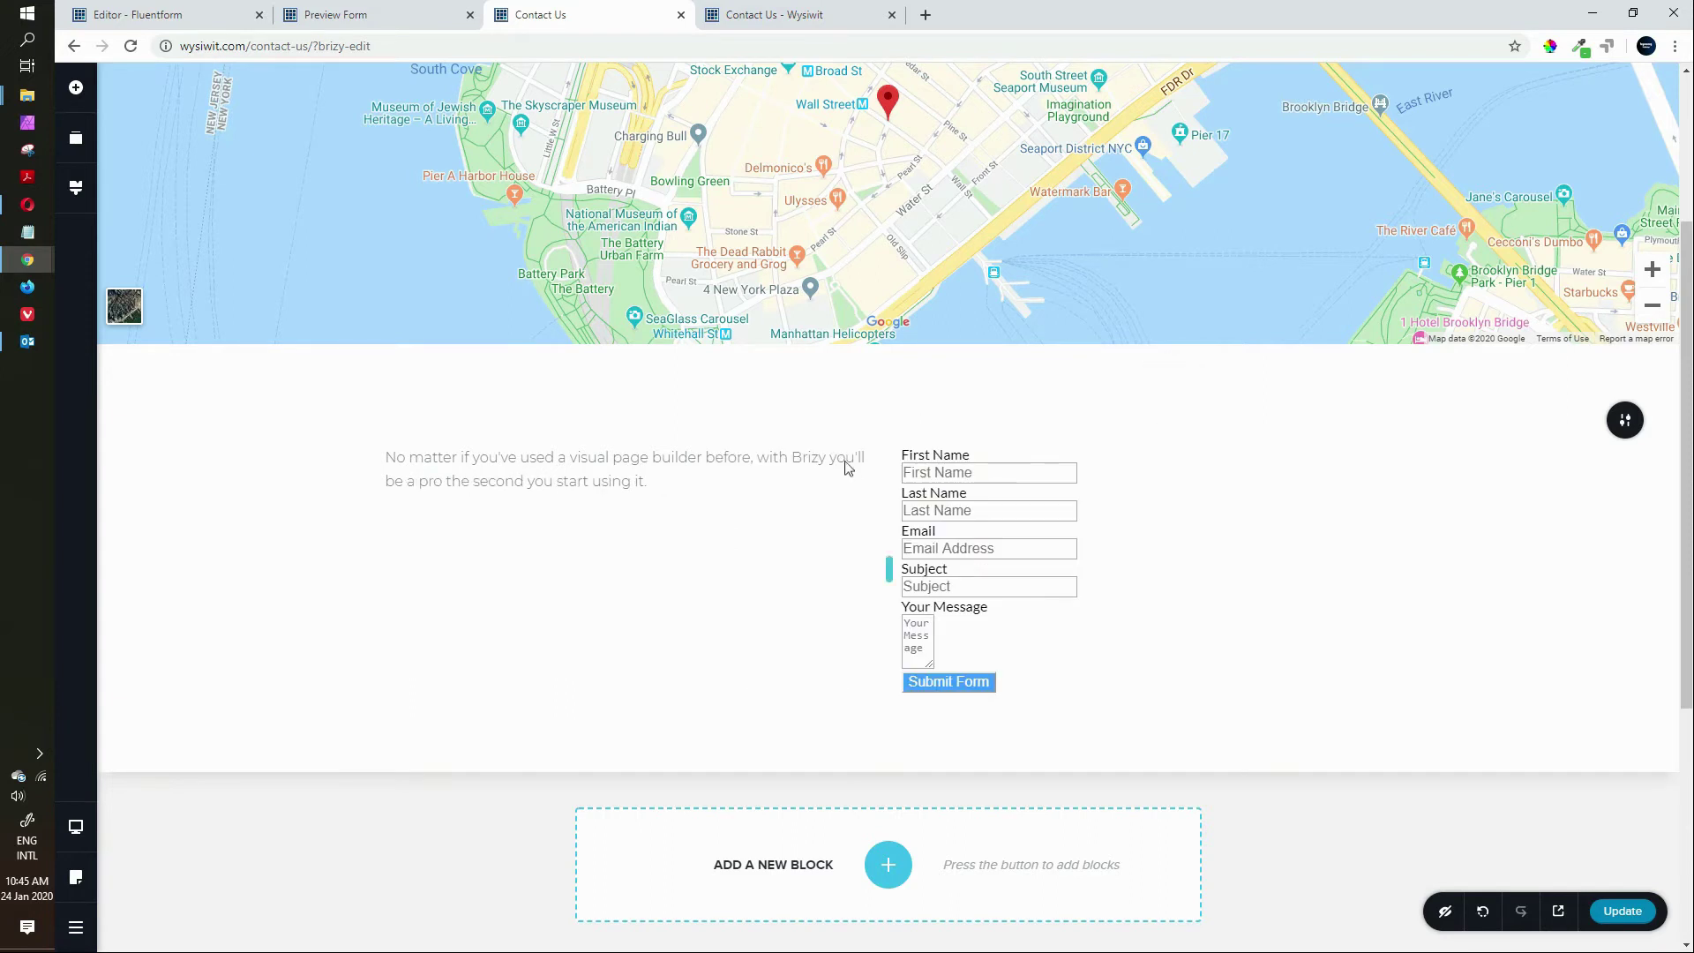
Replace the placeholder paragraph with 'Address Line 1' and set its HTML tag to H2
{"action": "left_click", "coordinate": [543, 482]}
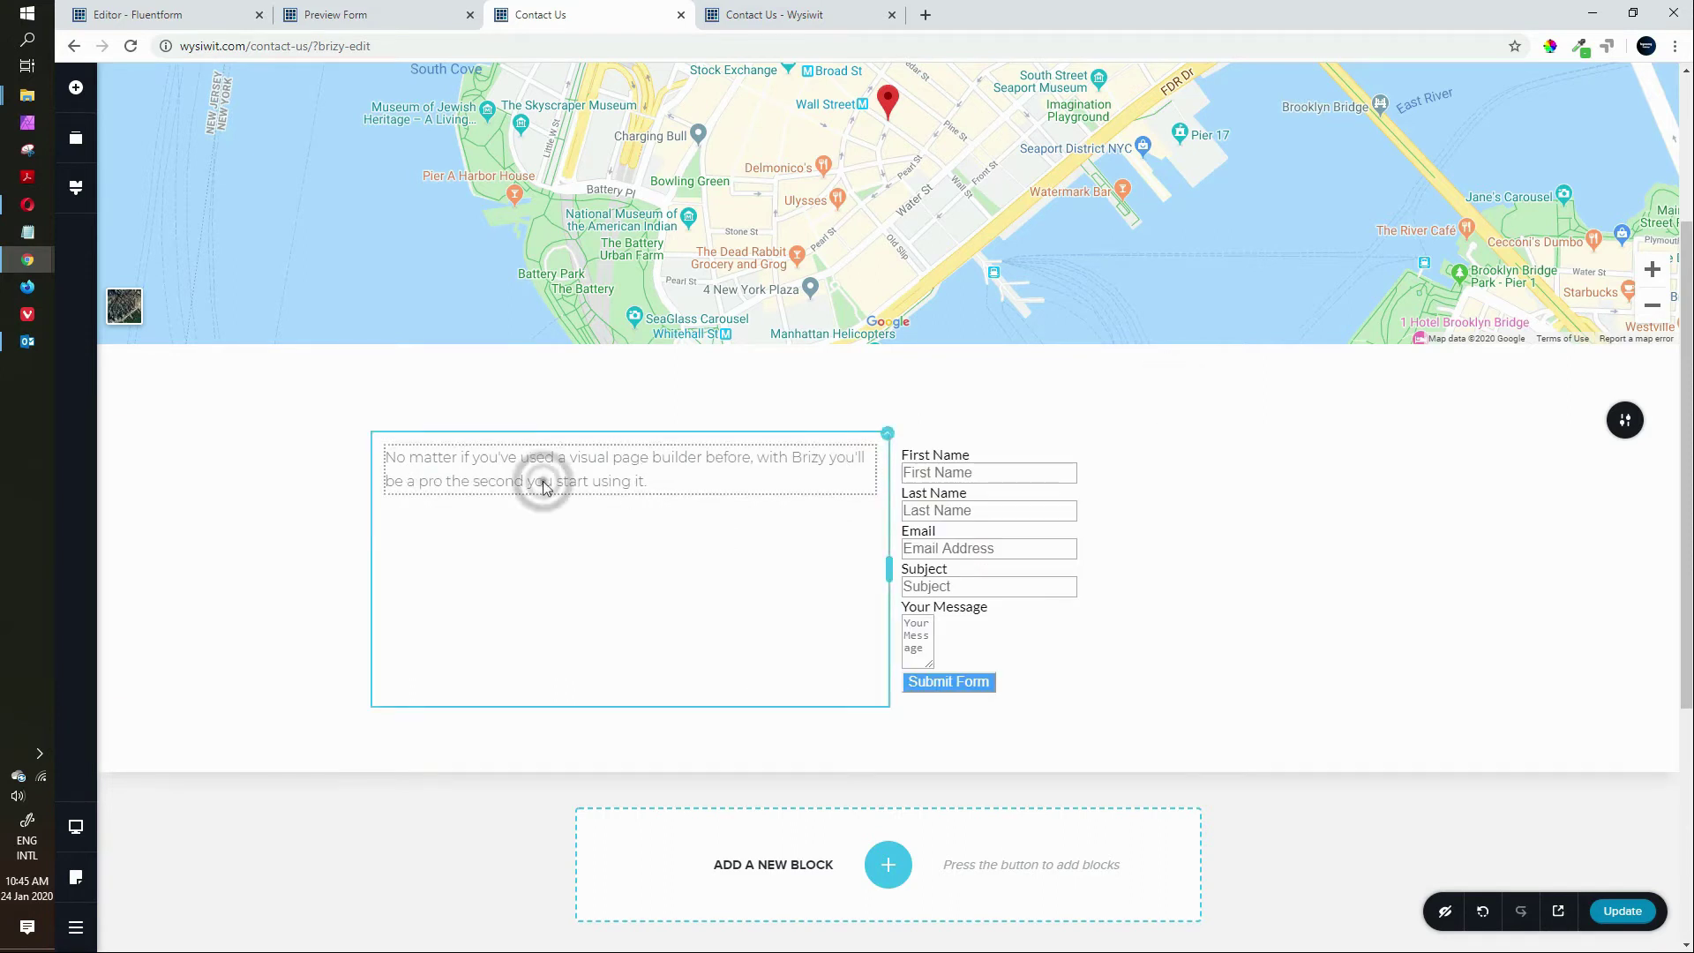
{"action": "triple_click", "coordinate": [570, 476]}
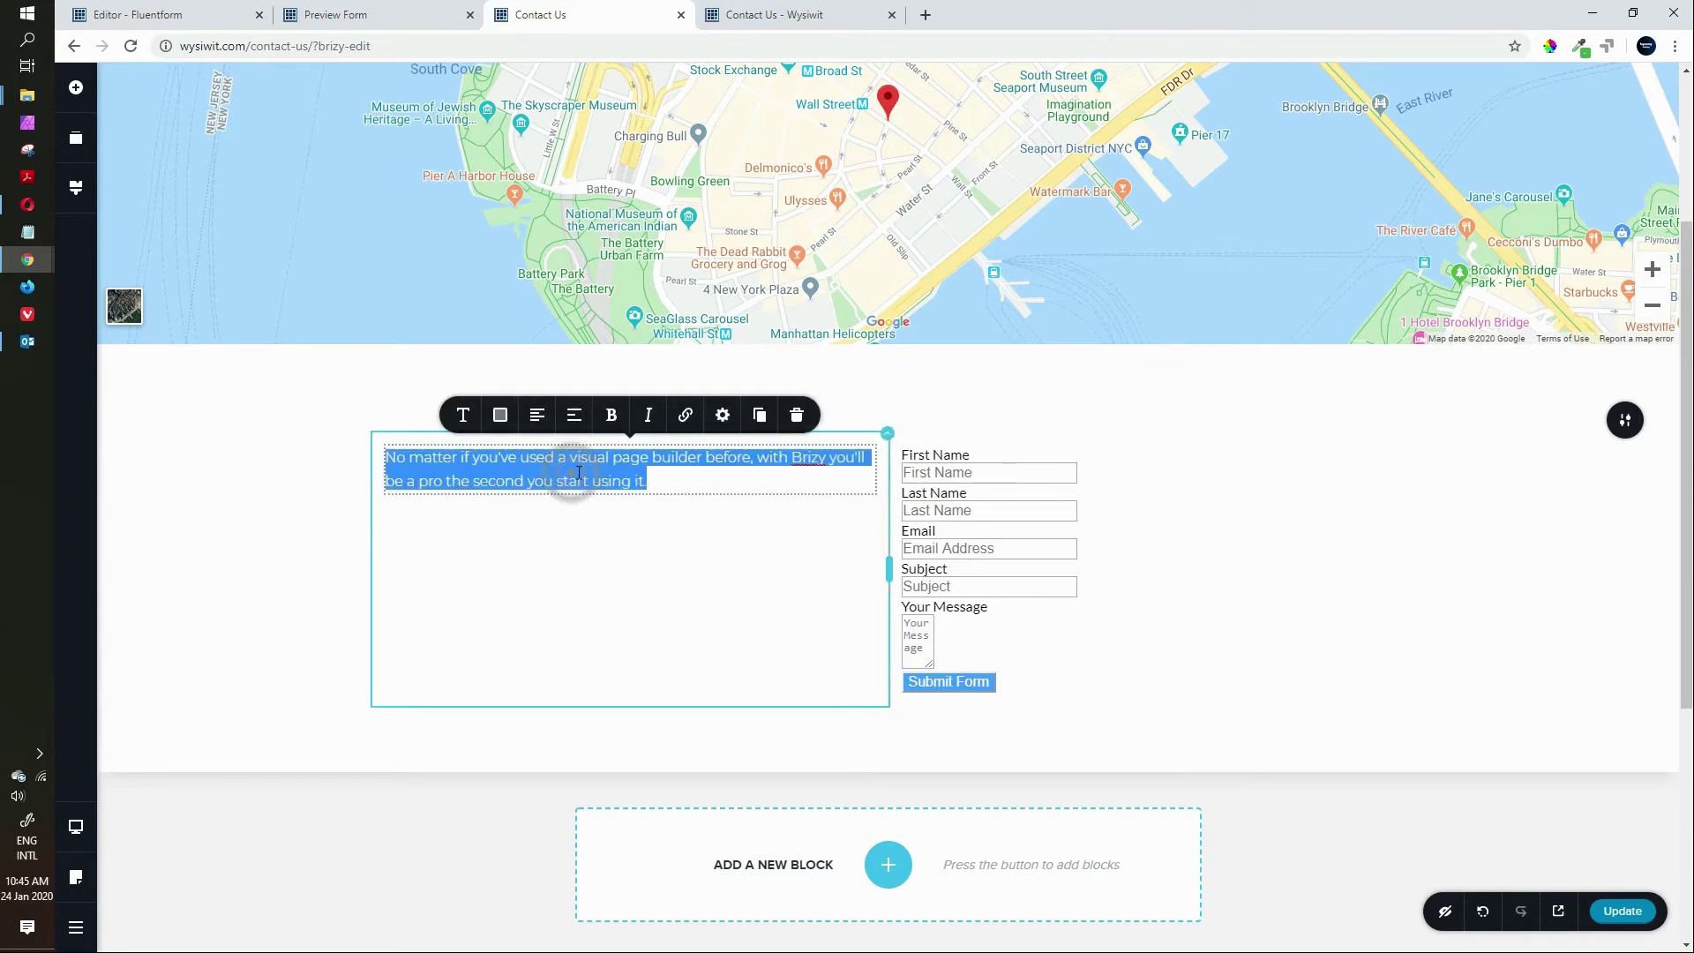
{"action": "type", "text": "Address Line 1"}
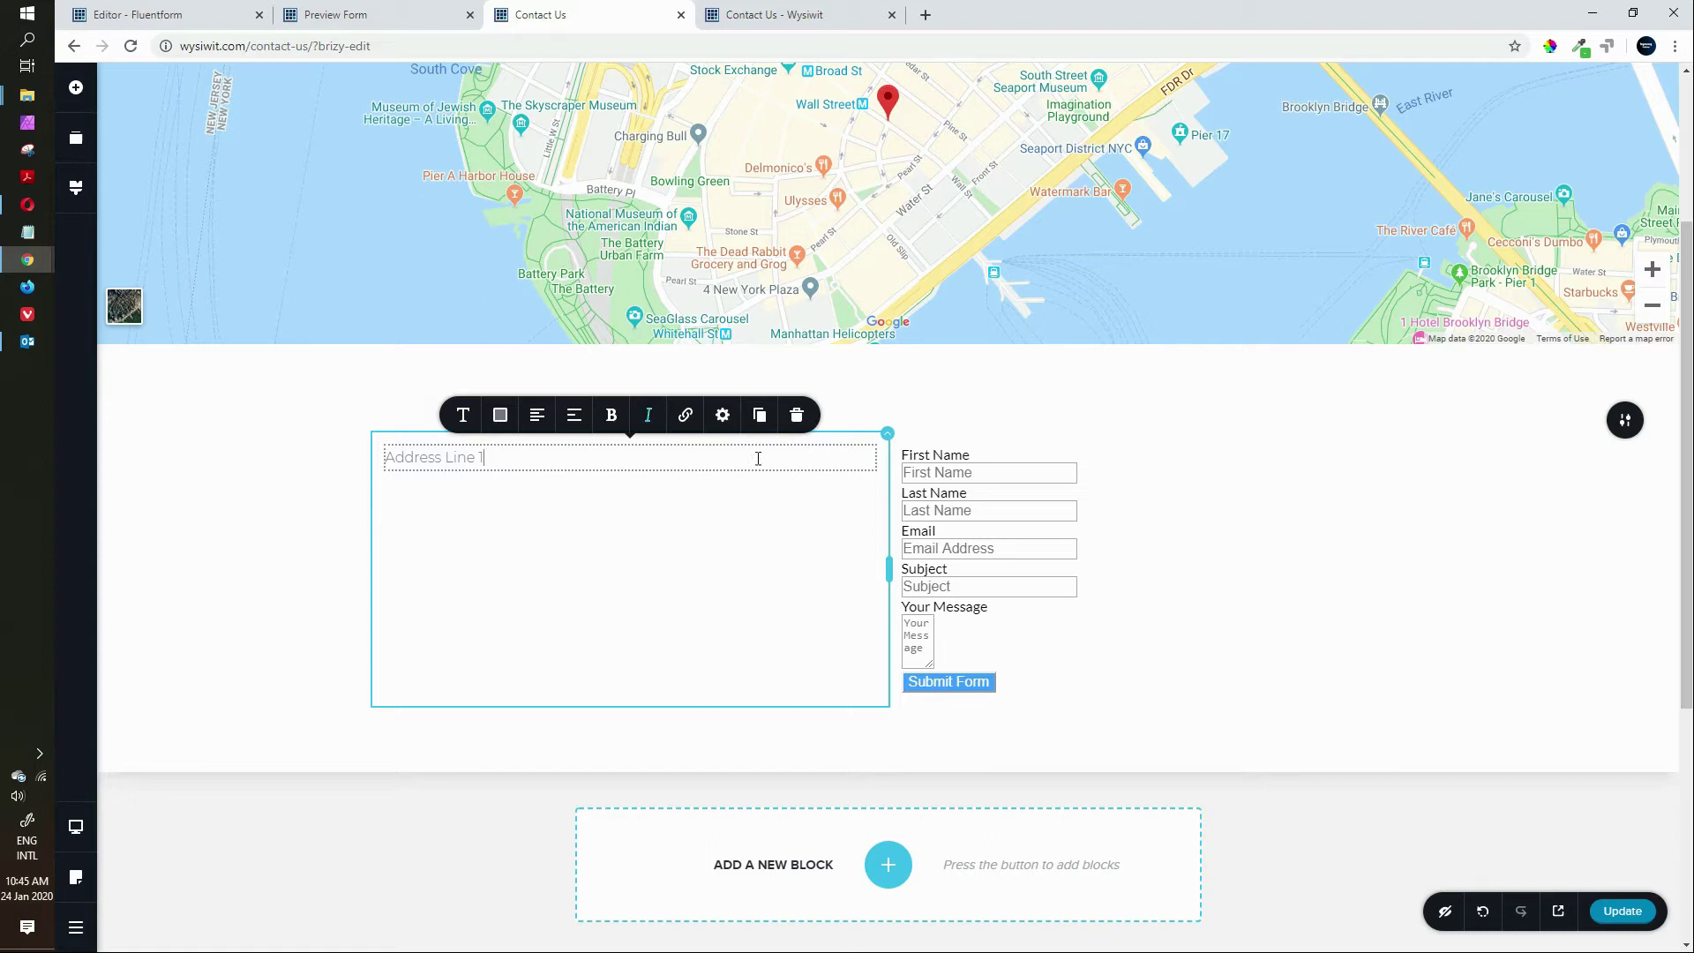
{"action": "left_click", "coordinate": [720, 416]}
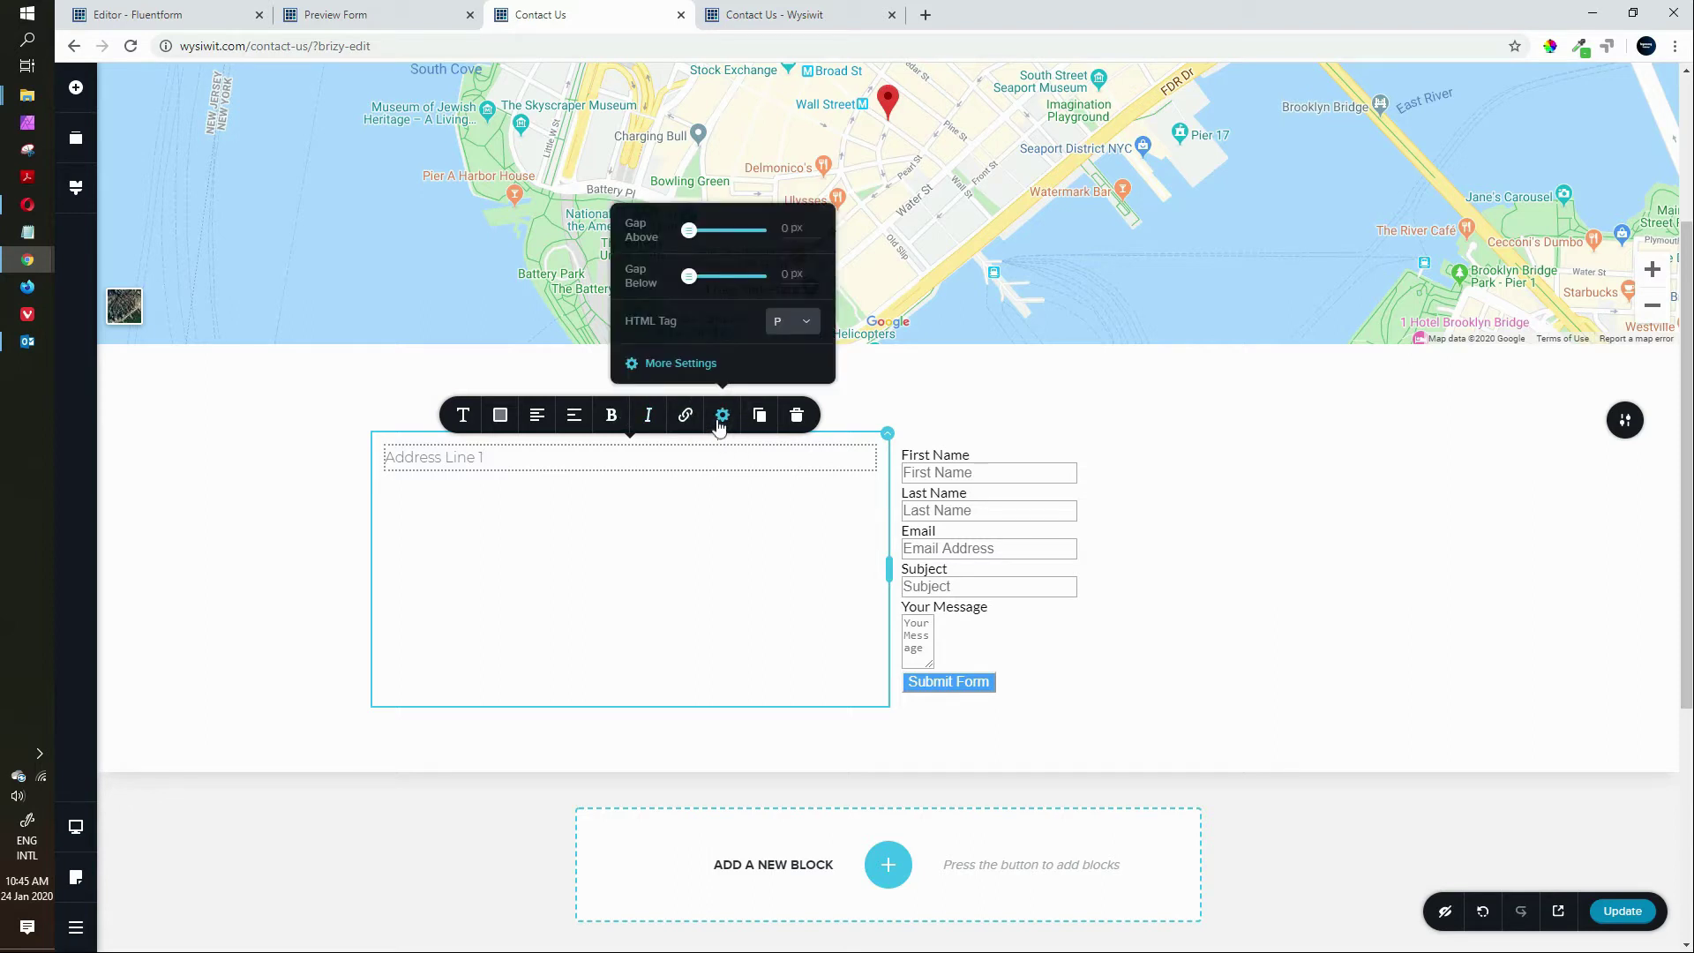
{"action": "left_click", "coordinate": [812, 326]}
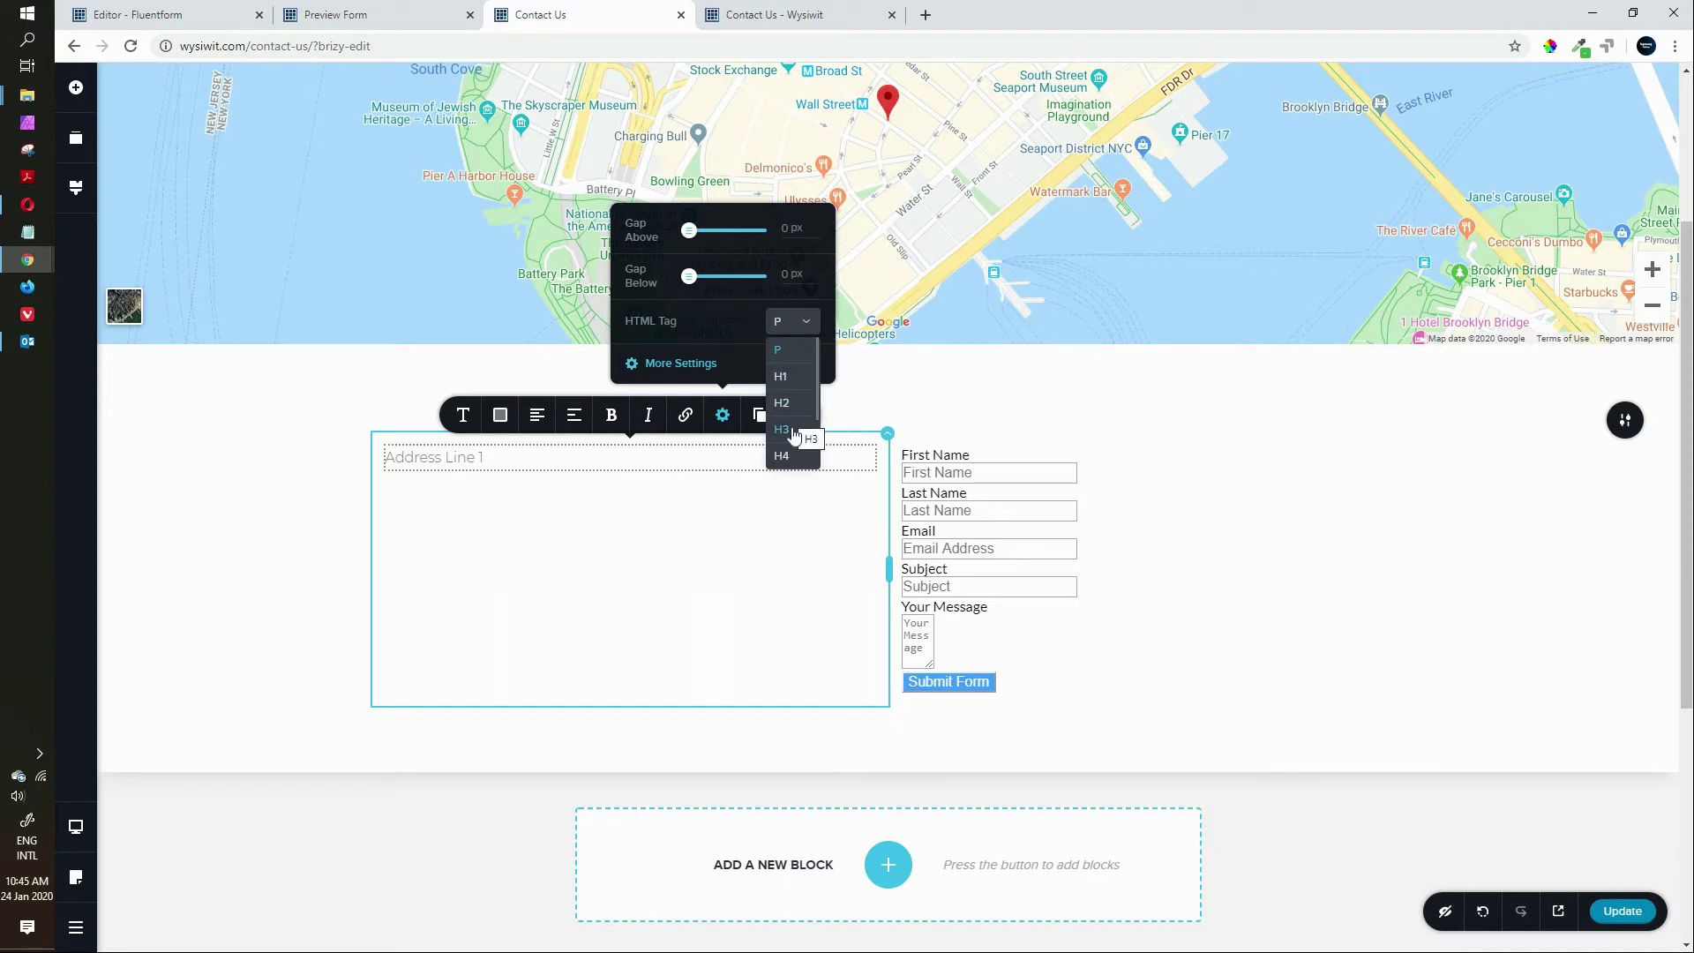
{"action": "left_click", "coordinate": [782, 403]}
{"action": "left_click", "coordinate": [556, 472]}
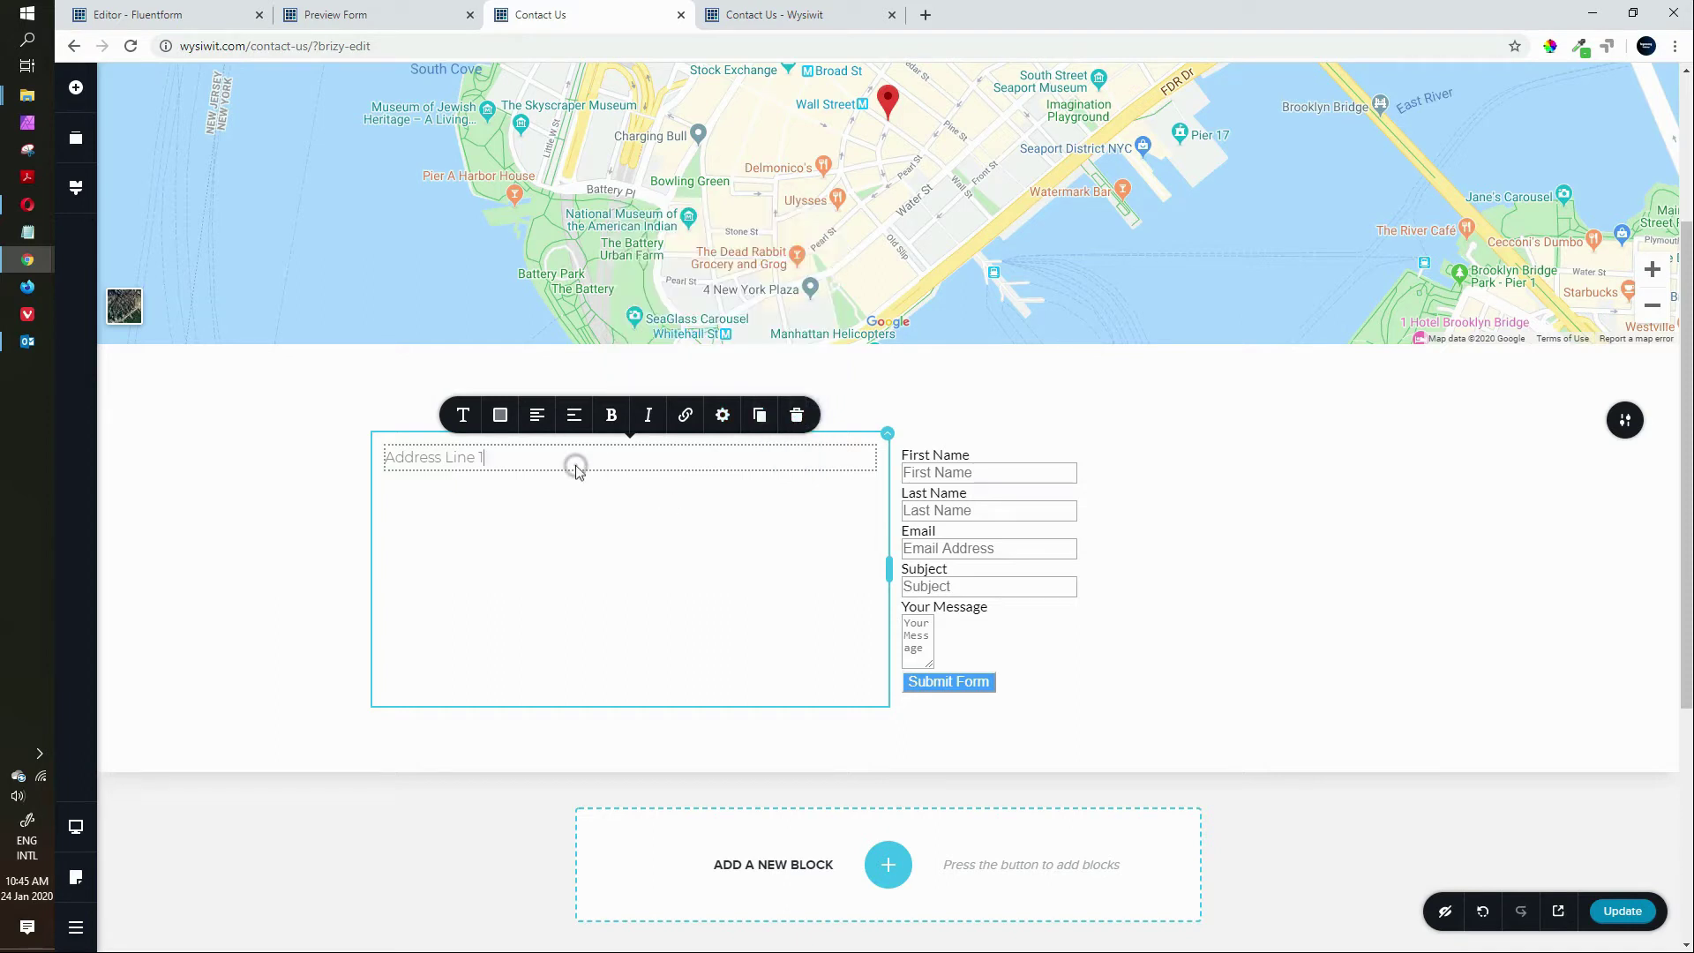
{"action": "left_click", "coordinate": [510, 470]}
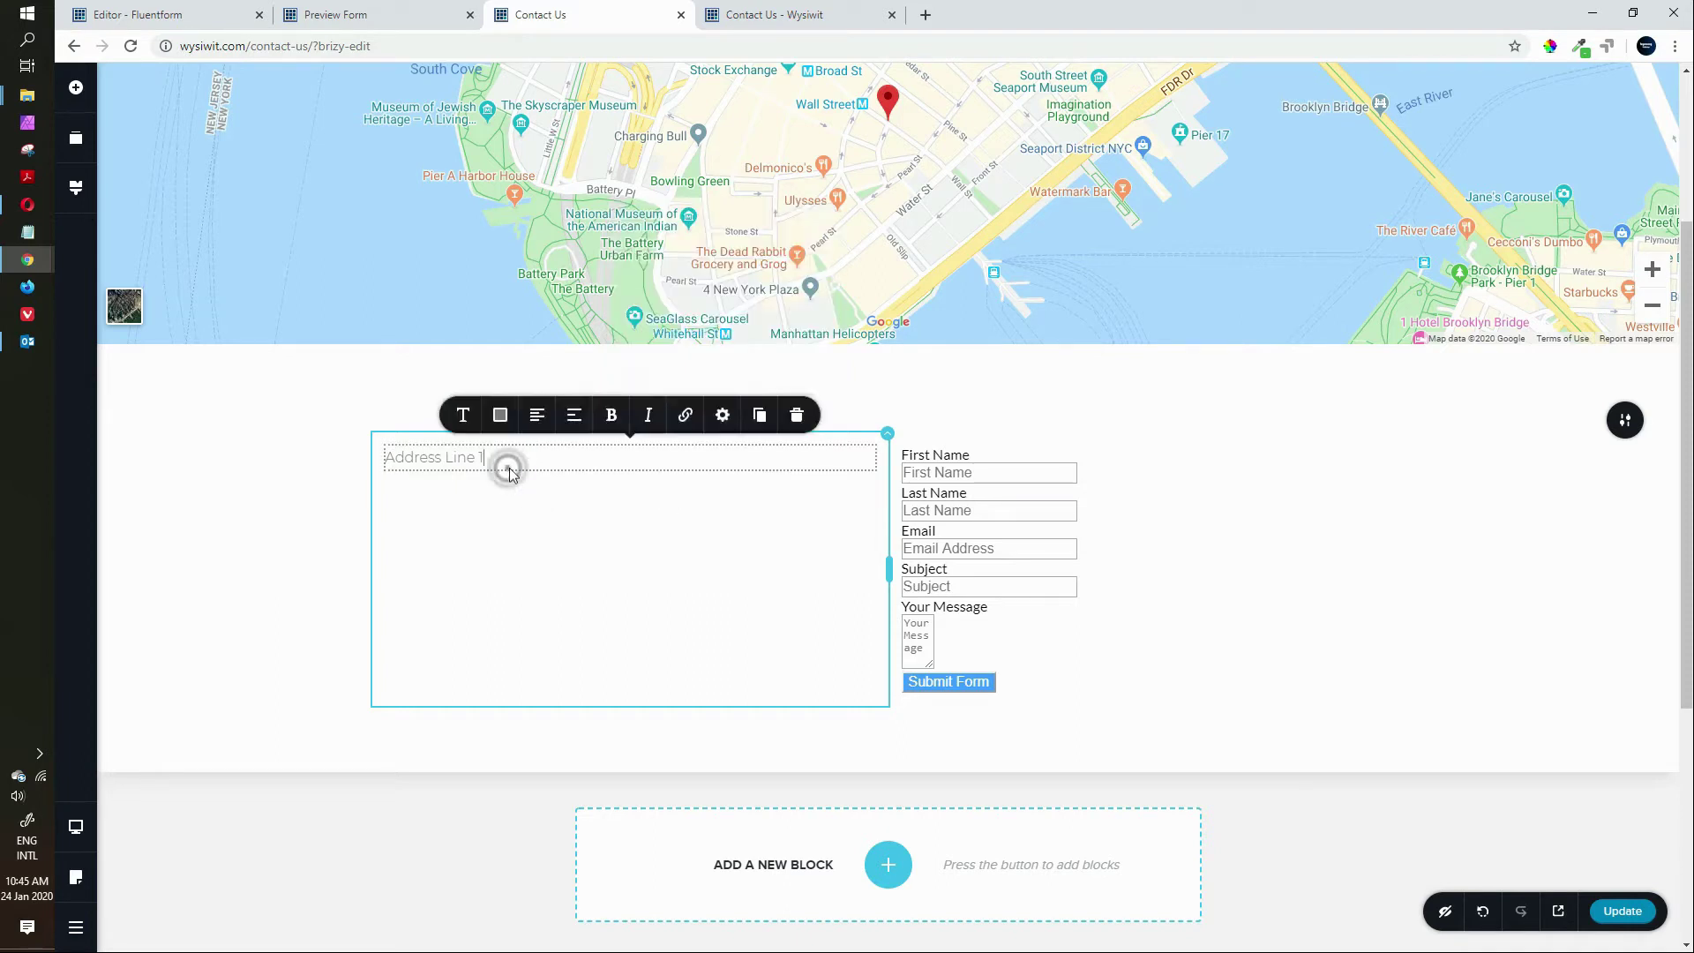
{"action": "left_click", "coordinate": [723, 425]}
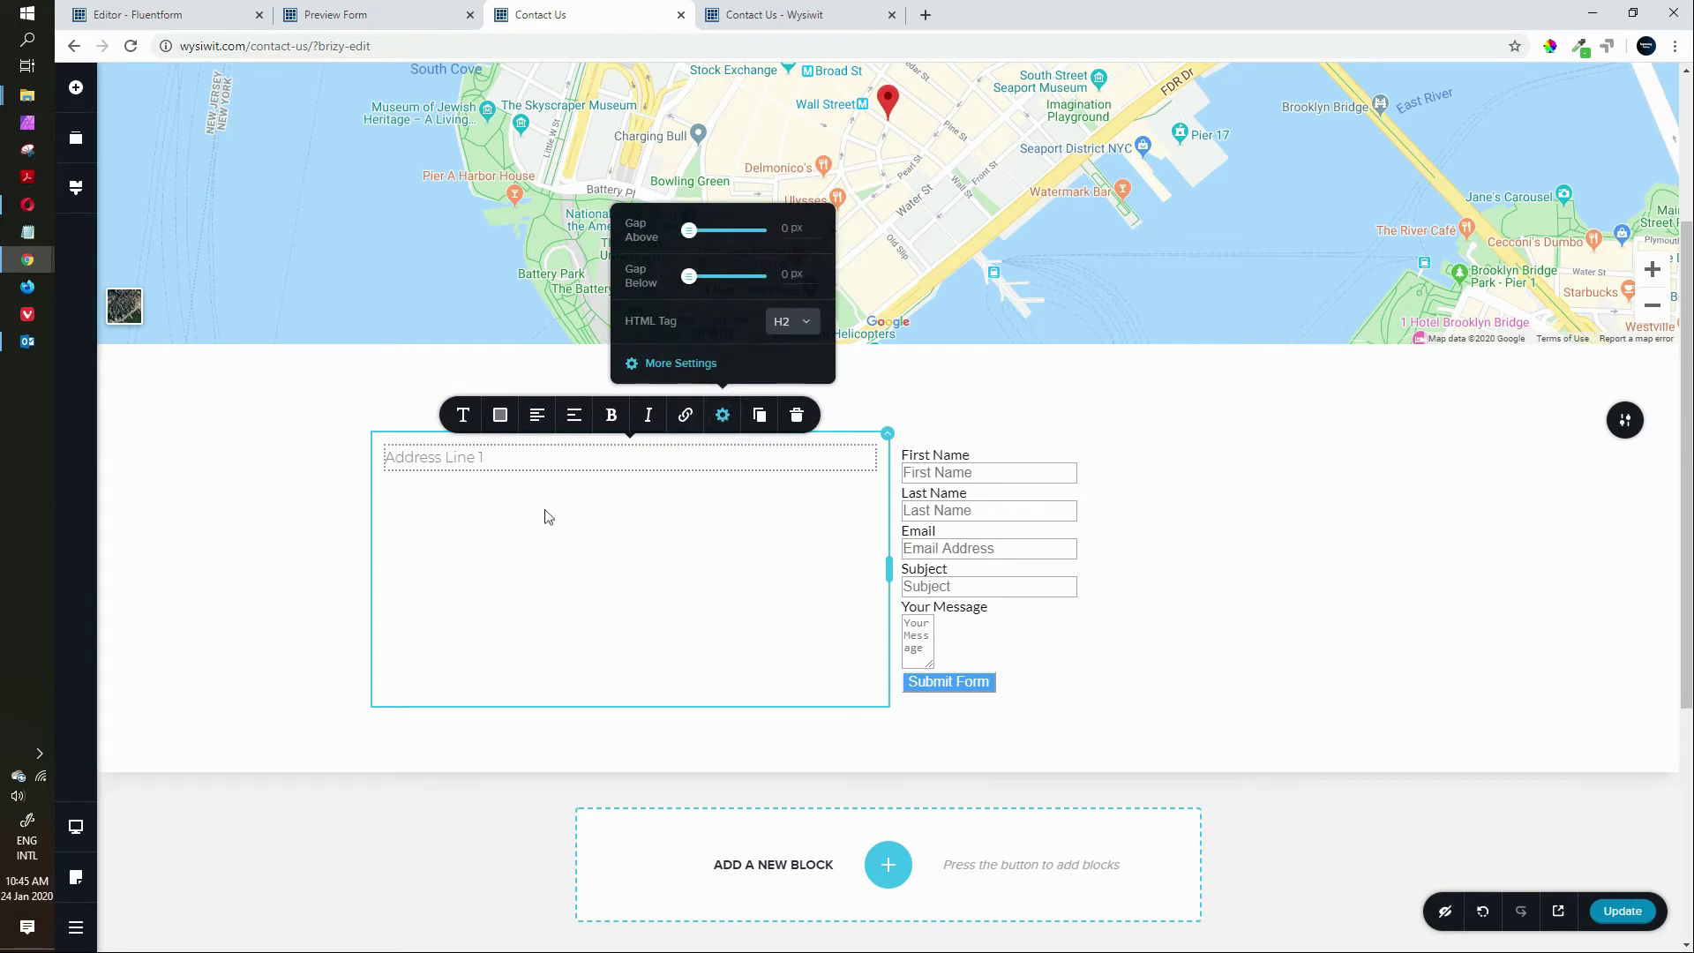
{"action": "left_click", "coordinate": [504, 501]}
{"action": "left_click", "coordinate": [492, 456]}
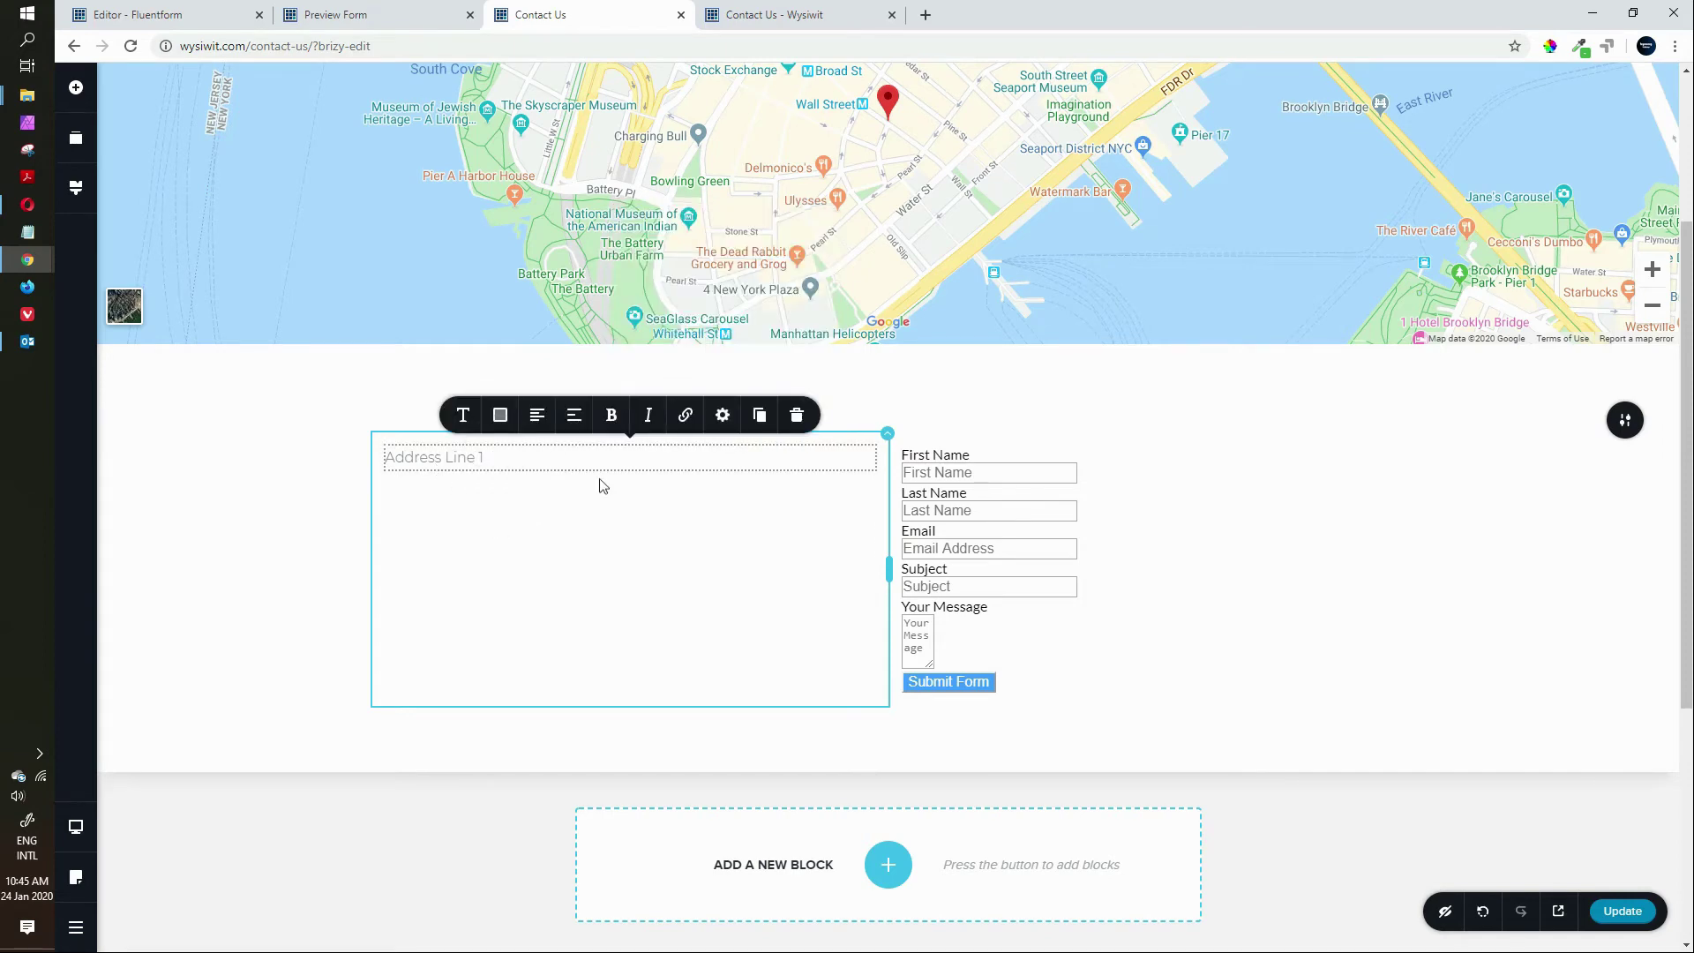
Add a text block reading 'Address Line 1' / 'Address line 2' under the heading, plus another below
{"action": "left_click", "coordinate": [76, 87]}
{"action": "left_click_drag", "start_coordinate": [171, 219], "coordinate": [548, 473]}
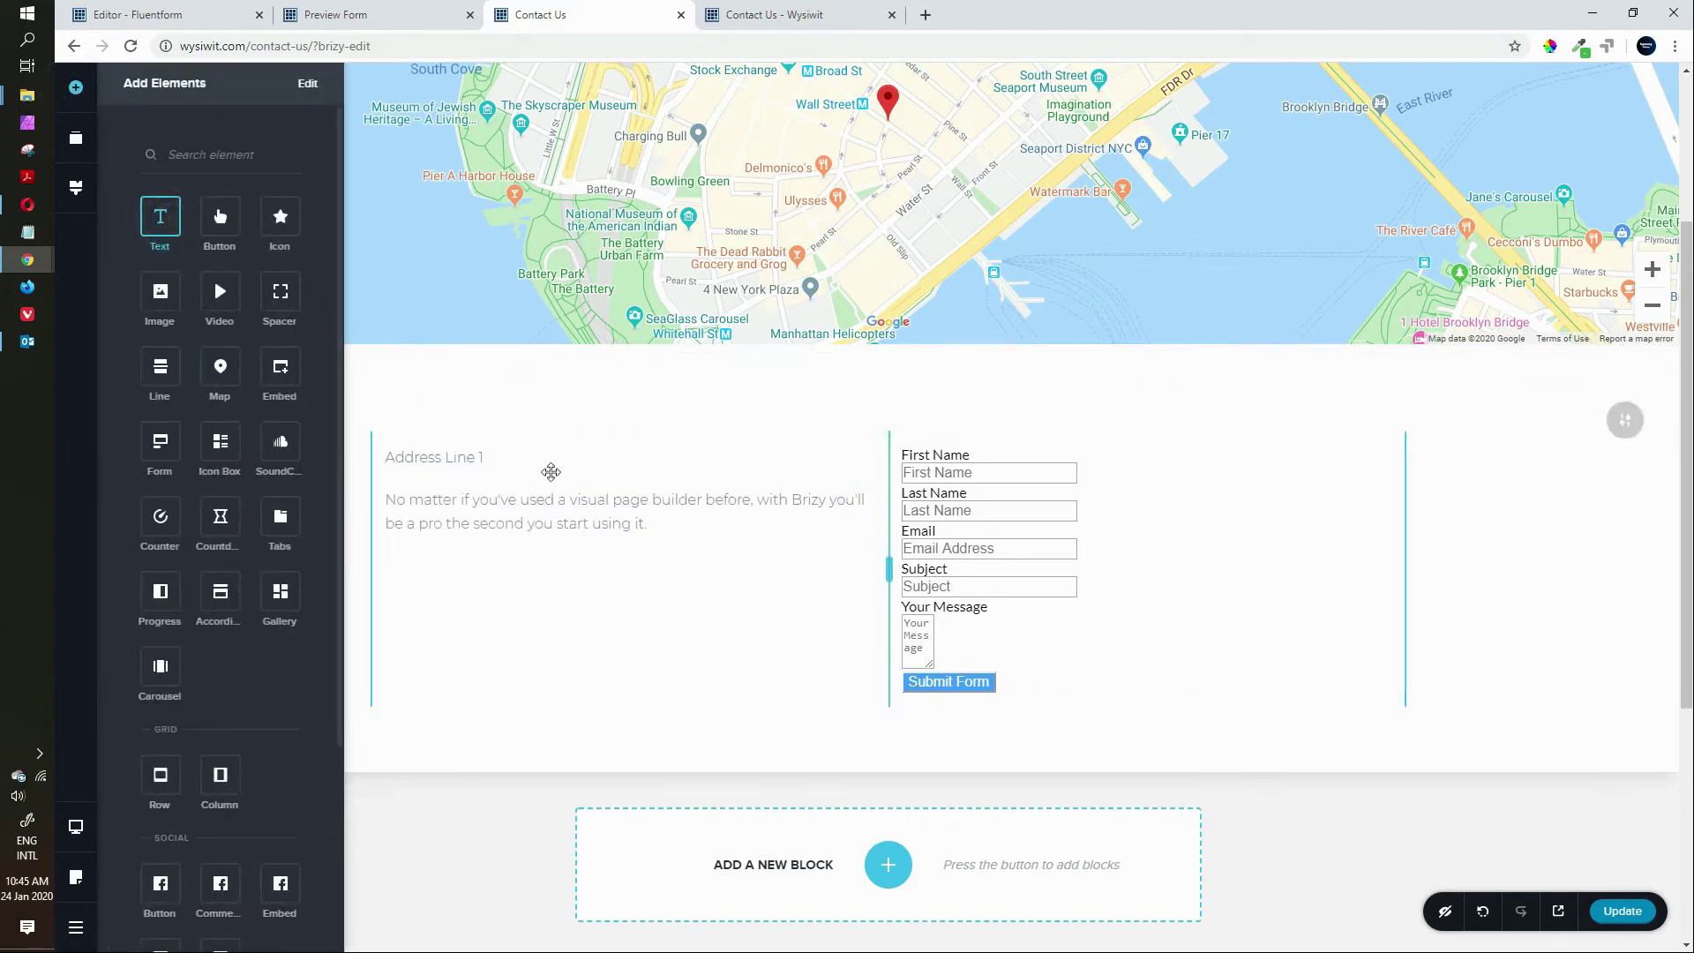
{"action": "triple_click", "coordinate": [544, 498]}
{"action": "type", "text": "Address Line"}
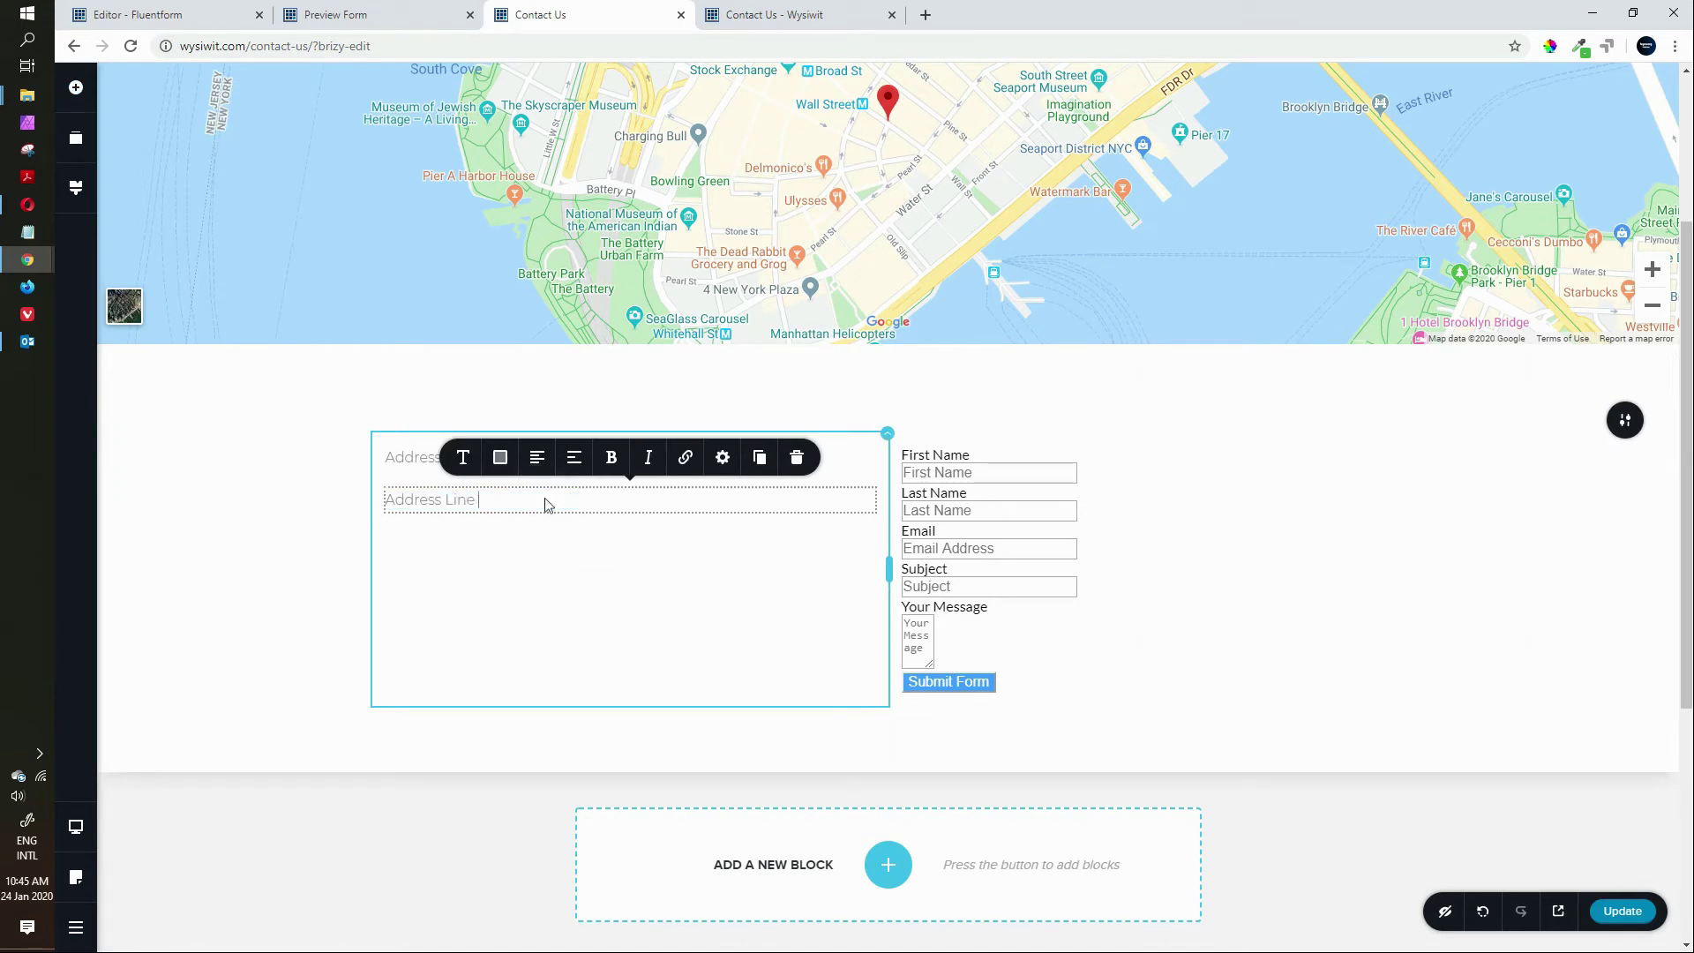
{"action": "type", "text": " 1"}
{"action": "key", "text": "Return"}
{"action": "type", "text": "Address"}
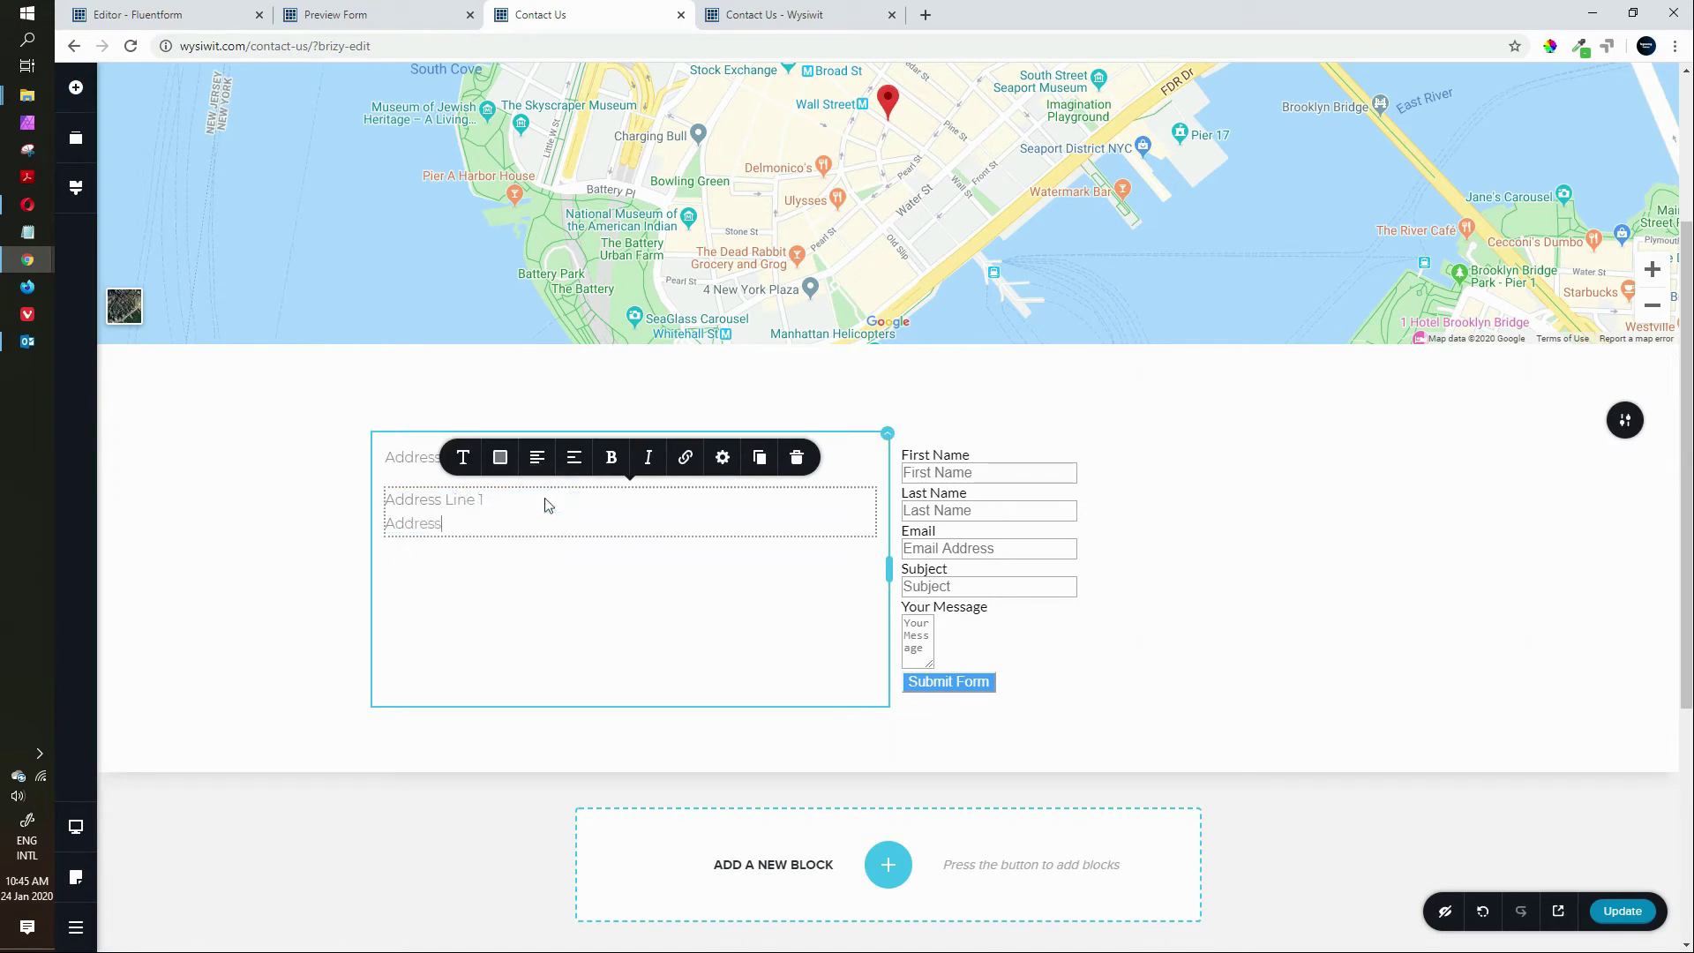
{"action": "type", "text": " line 2"}
{"action": "left_click", "coordinate": [75, 89]}
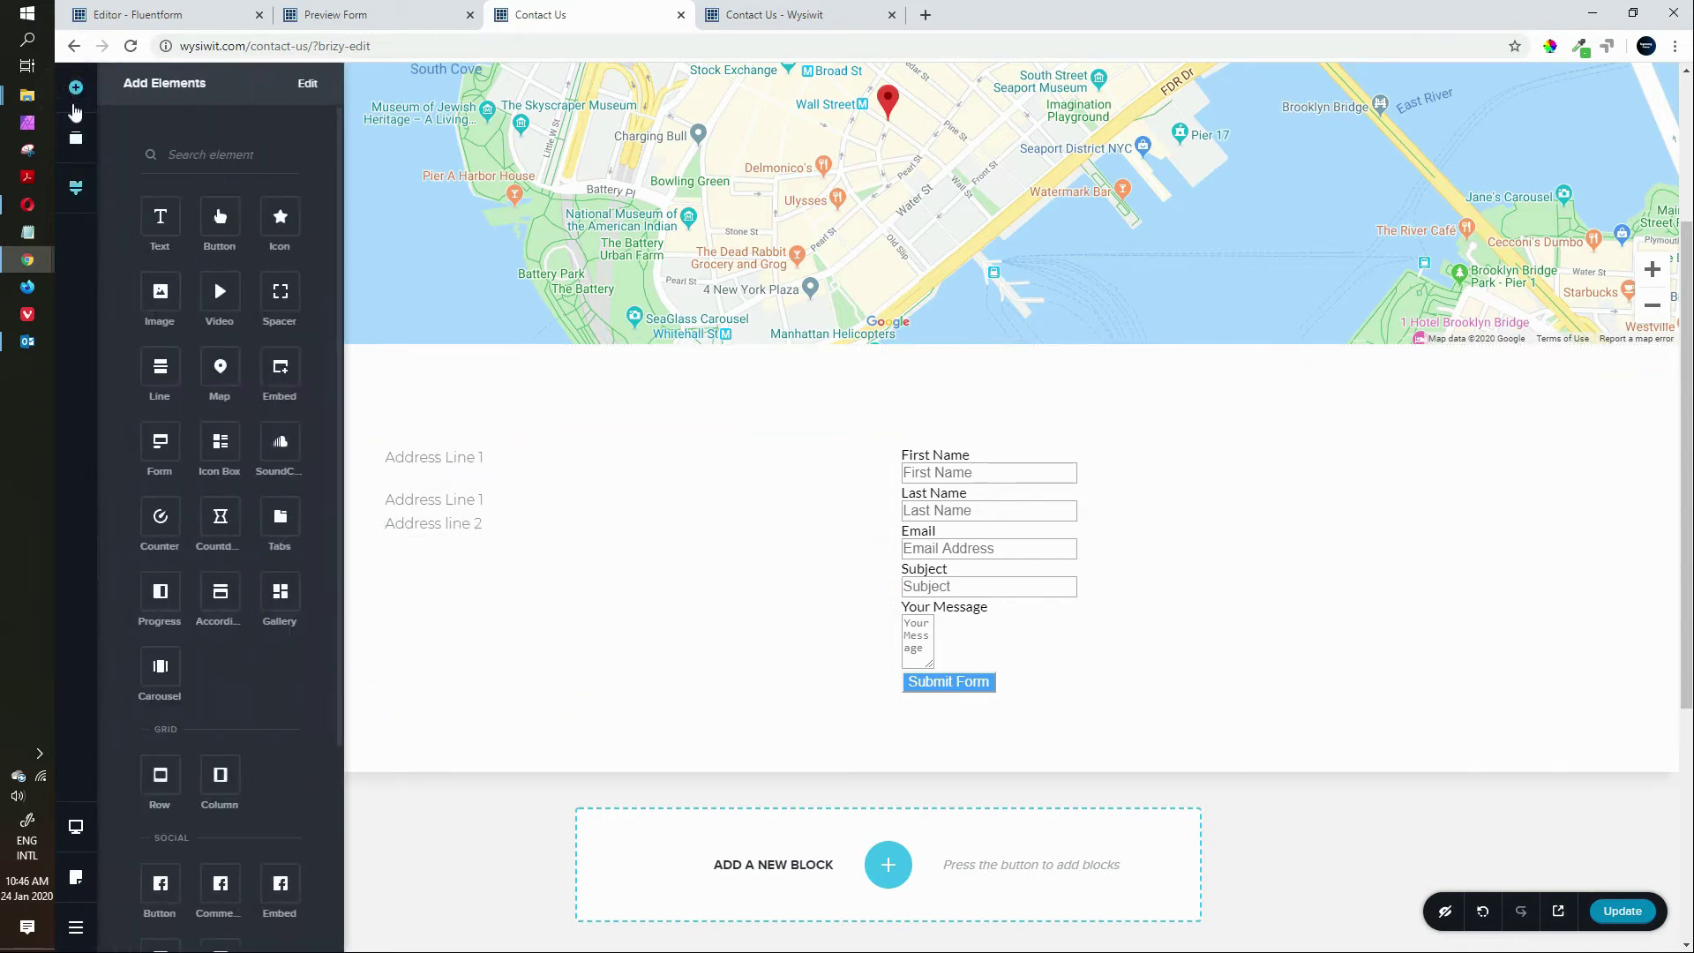
{"action": "left_click_drag", "start_coordinate": [159, 217], "coordinate": [502, 545]}
Set the new text block to H3 and retitle it 'Contact Numbers'
{"action": "left_click", "coordinate": [527, 600]}
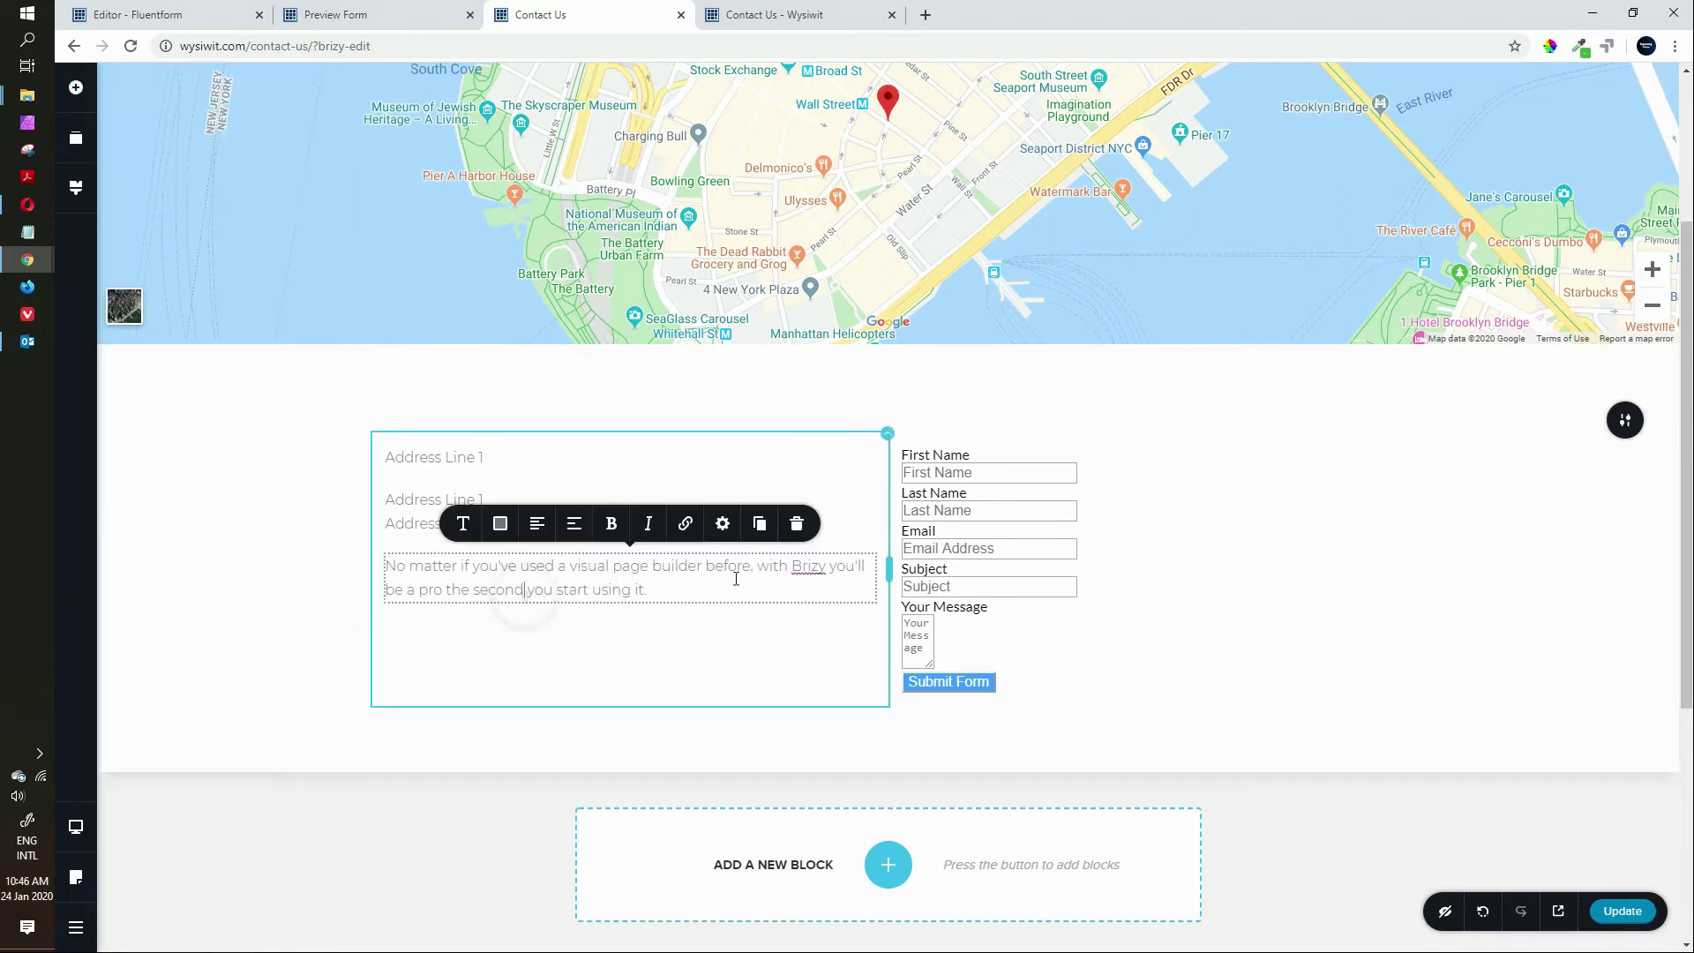
{"action": "left_click", "coordinate": [724, 524]}
{"action": "left_click", "coordinate": [799, 430]}
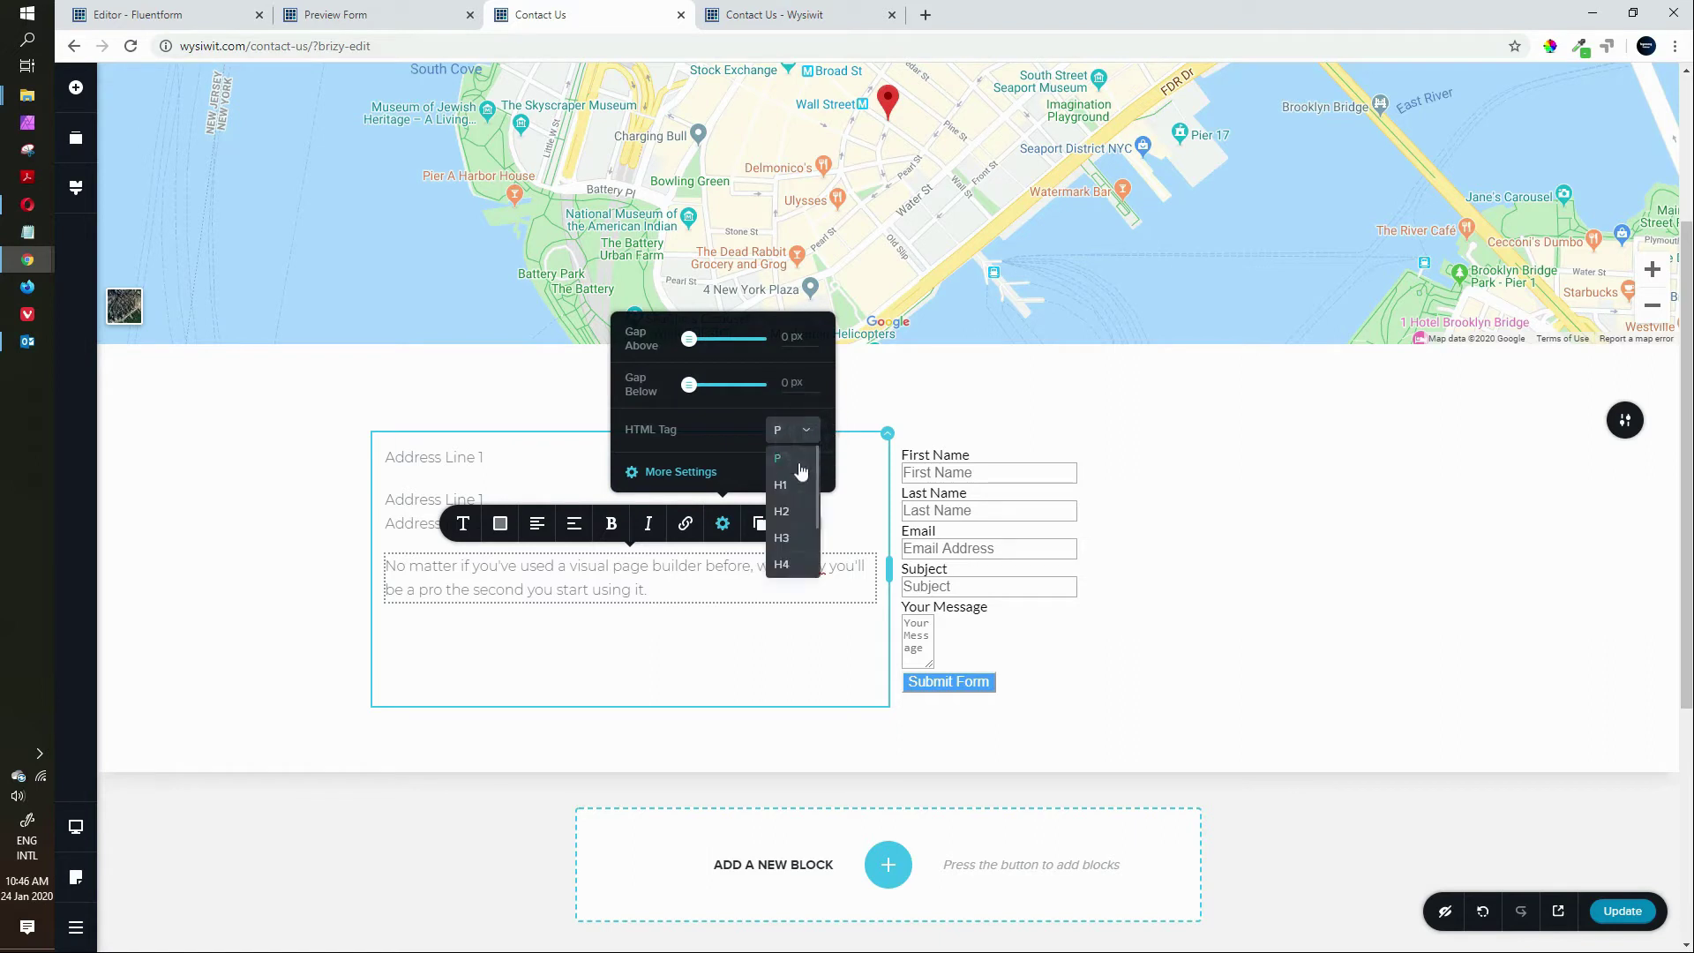
{"action": "left_click", "coordinate": [561, 576]}
{"action": "triple_click", "coordinate": [563, 580]}
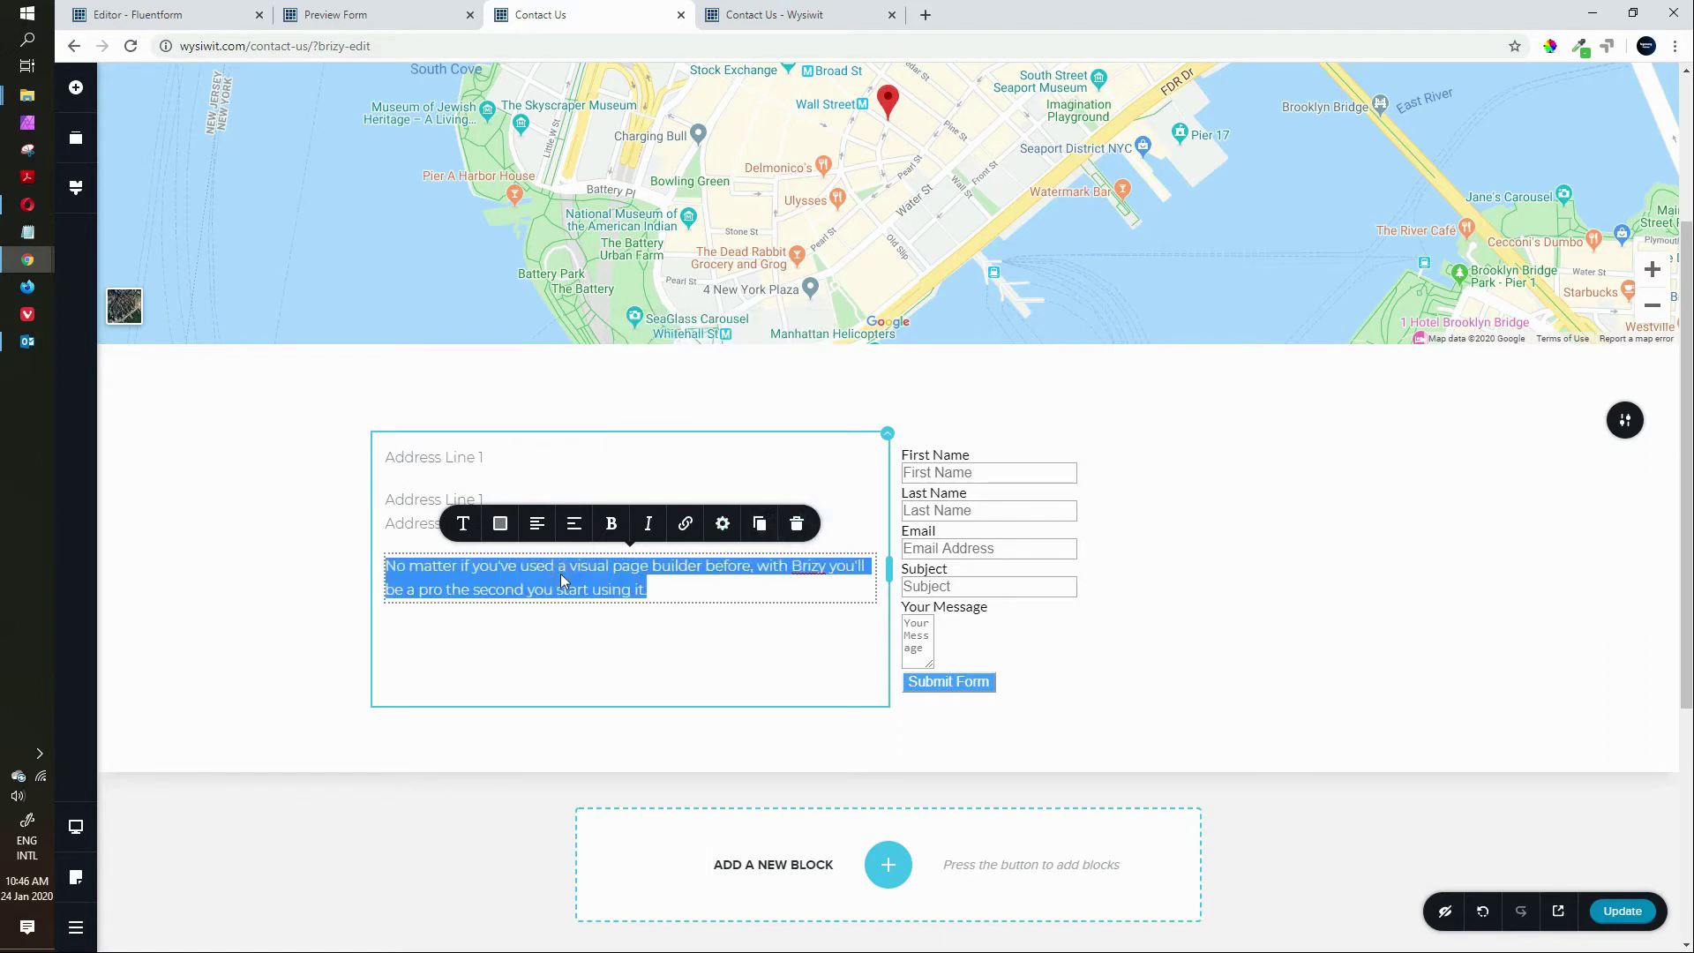
{"action": "type", "text": "physical Address"}
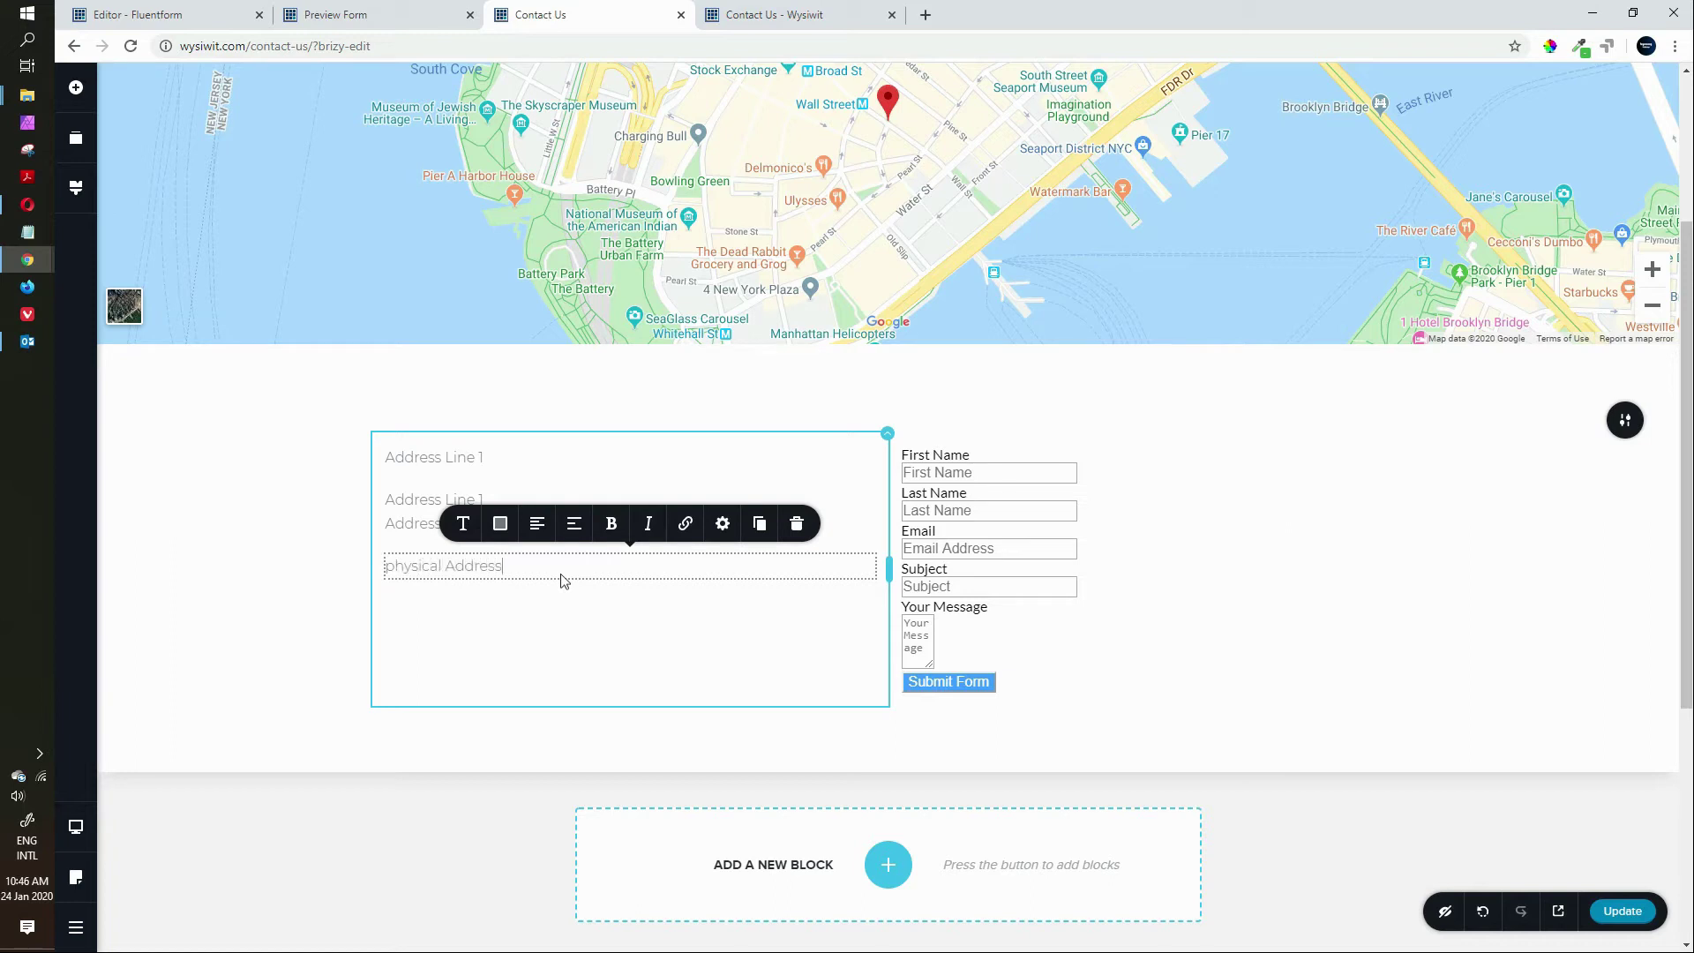
{"action": "key", "text": "Delete"}
{"action": "type", "text": "P"}
{"action": "double_click", "coordinate": [475, 573]}
{"action": "key", "text": "BackSpace"}
{"action": "type", "text": "COntact Numbers"}
{"action": "left_click", "coordinate": [722, 523]}
{"action": "left_click", "coordinate": [675, 644]}
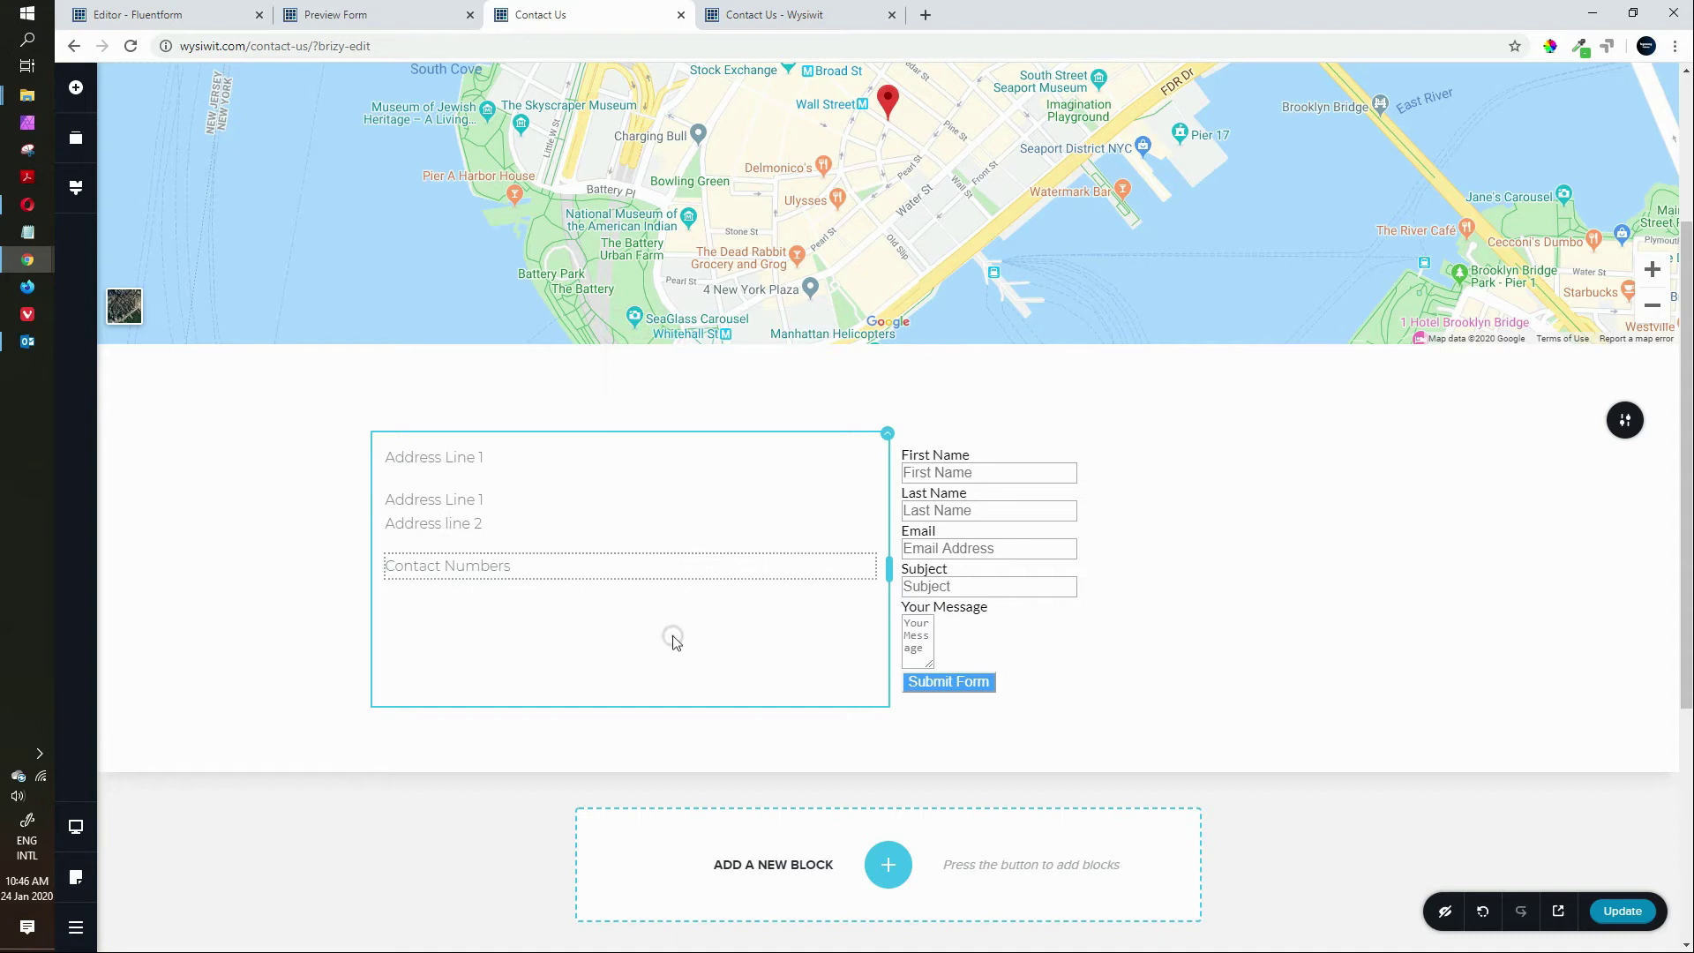
Add a text block below listing 'Number 1' and 'Number 2'
{"action": "left_click", "coordinate": [76, 88]}
{"action": "left_click_drag", "start_coordinate": [160, 219], "coordinate": [529, 605]}
{"action": "triple_click", "coordinate": [529, 607]}
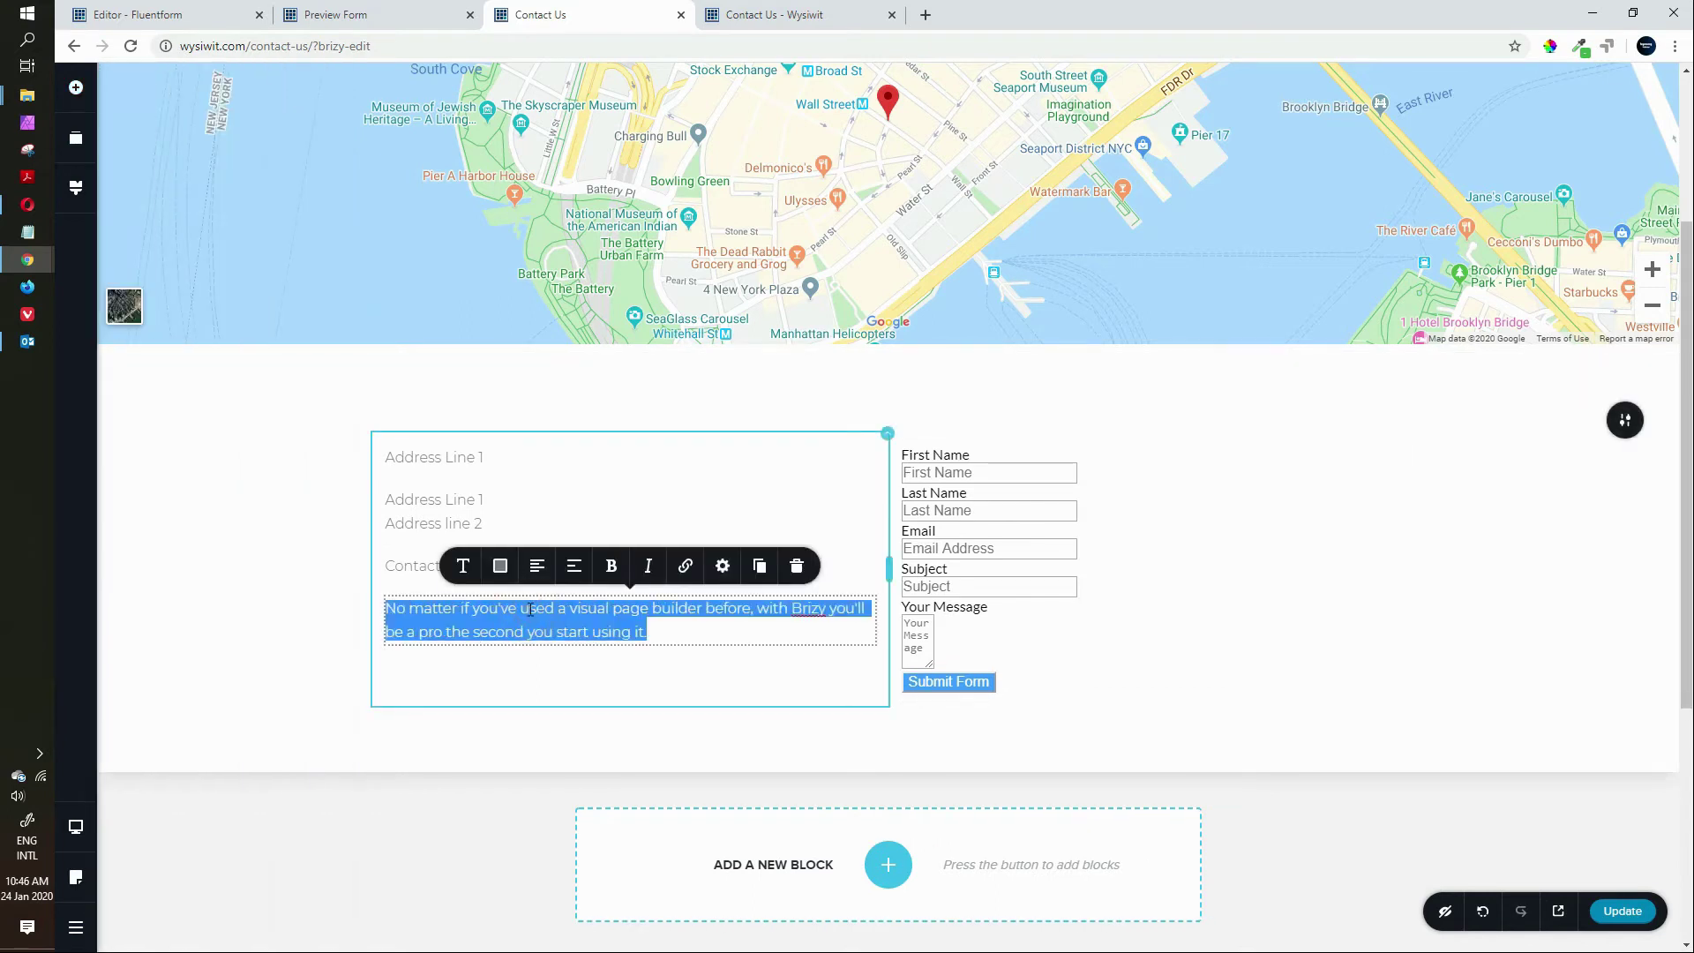
{"action": "type", "text": "Number 1"}
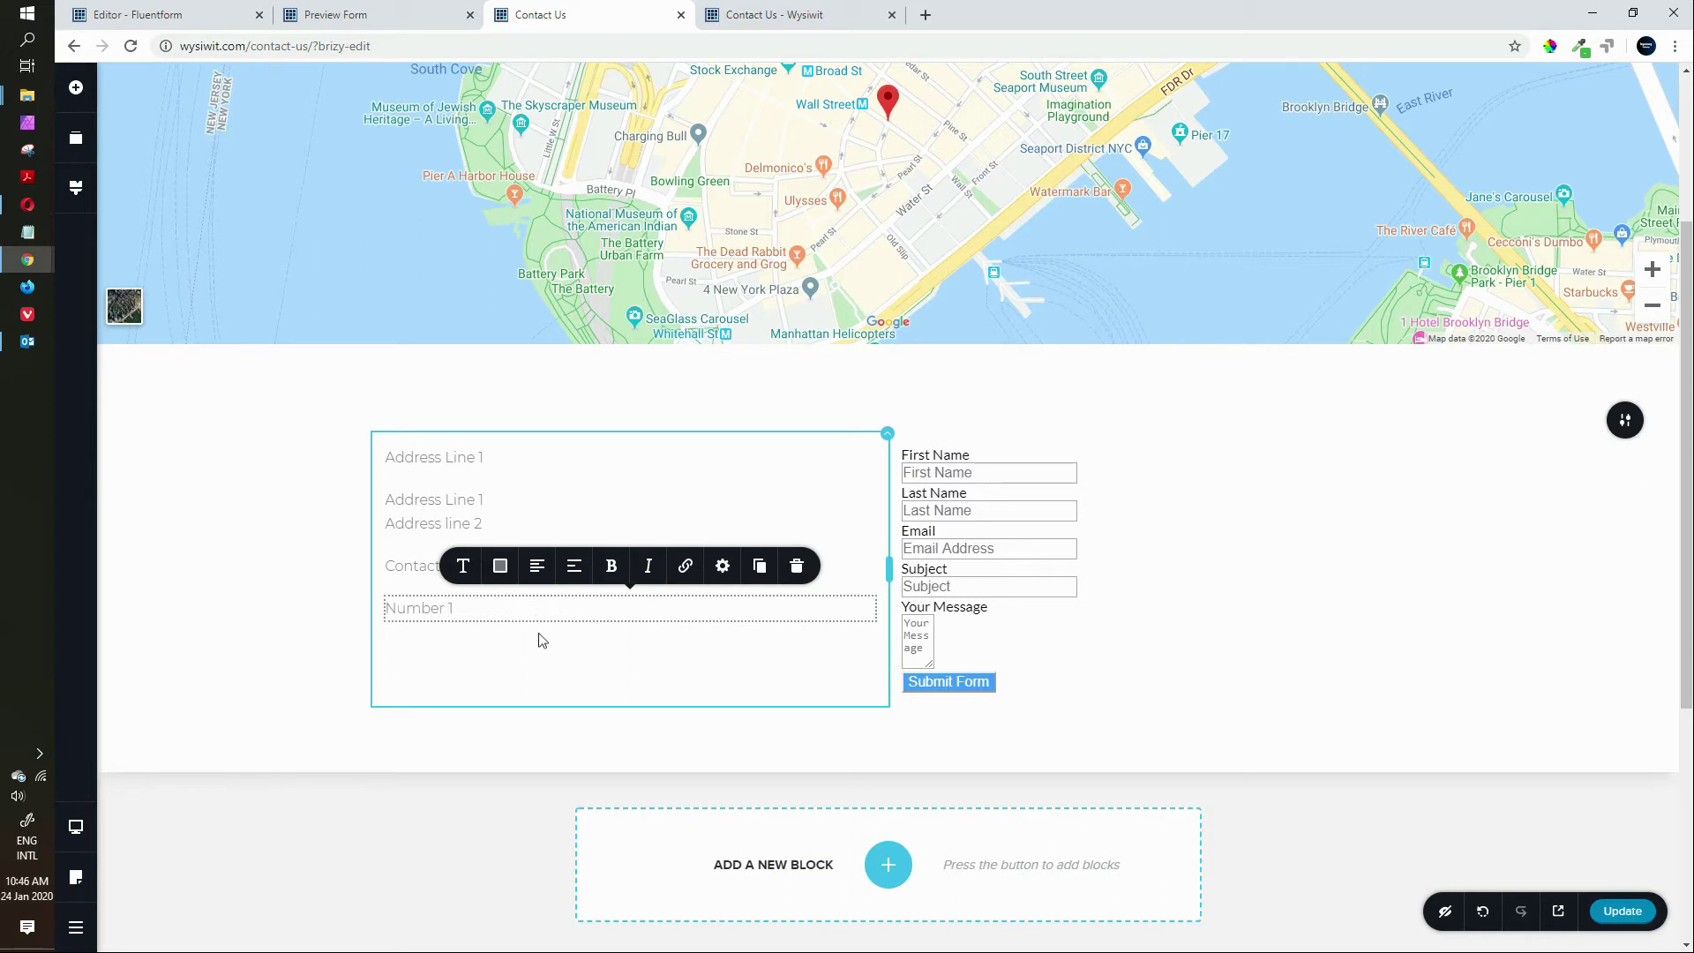
{"action": "key", "text": "Return"}
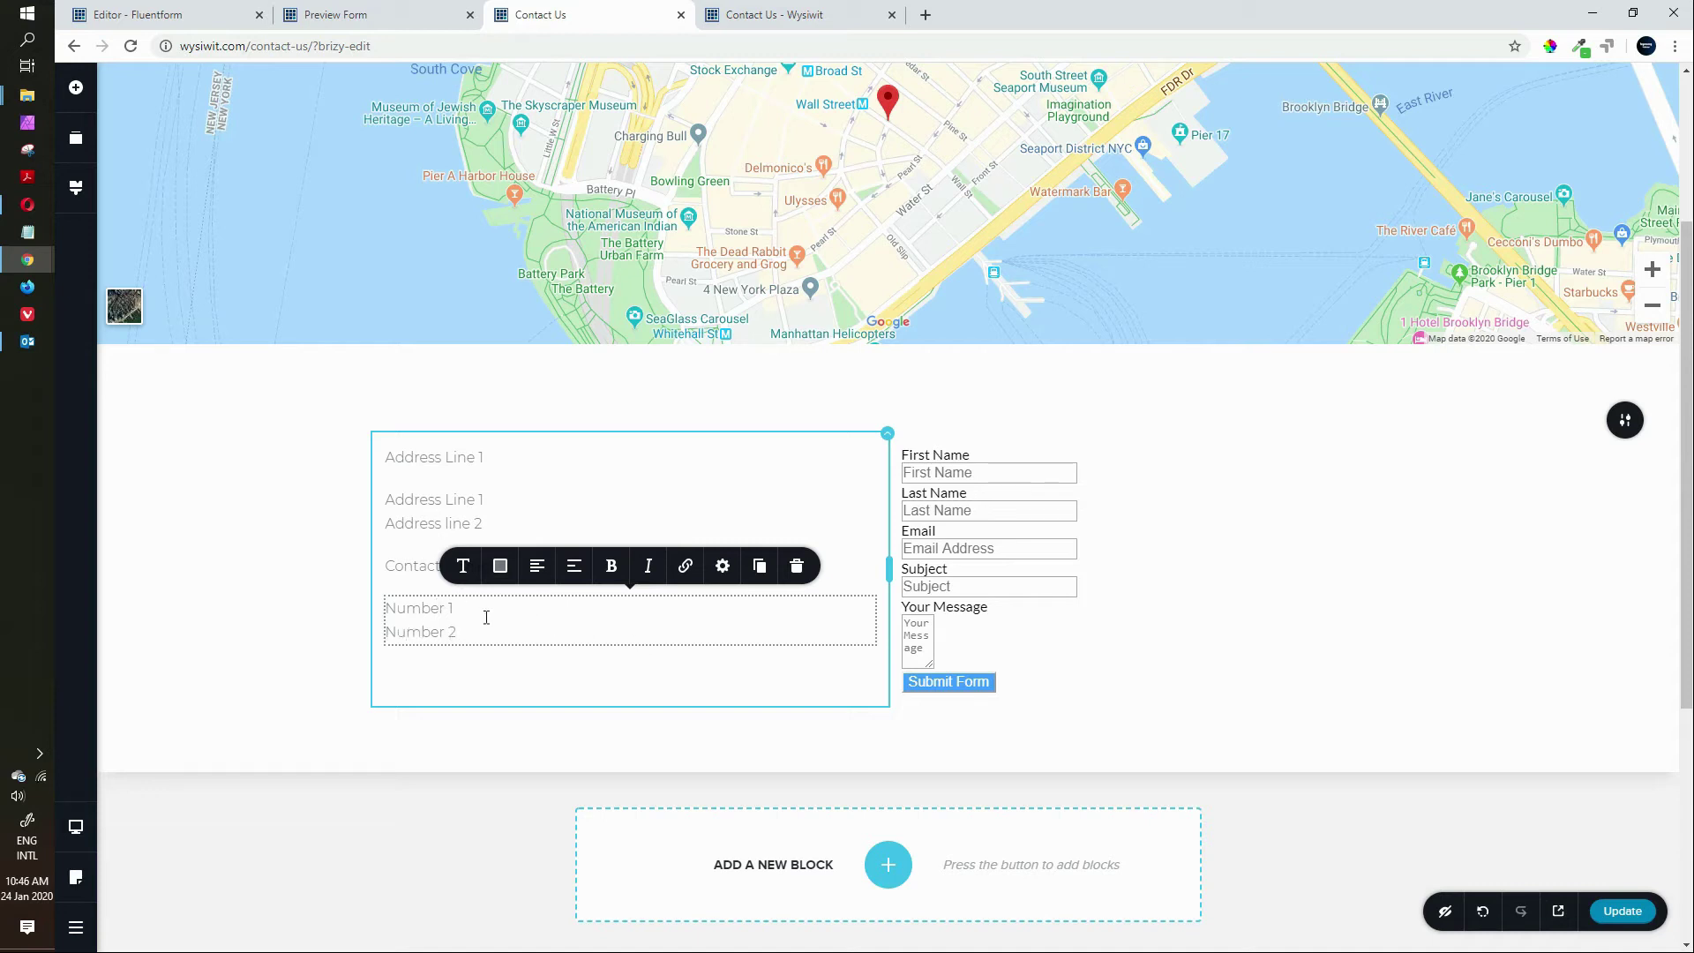
{"action": "left_click", "coordinate": [760, 724]}
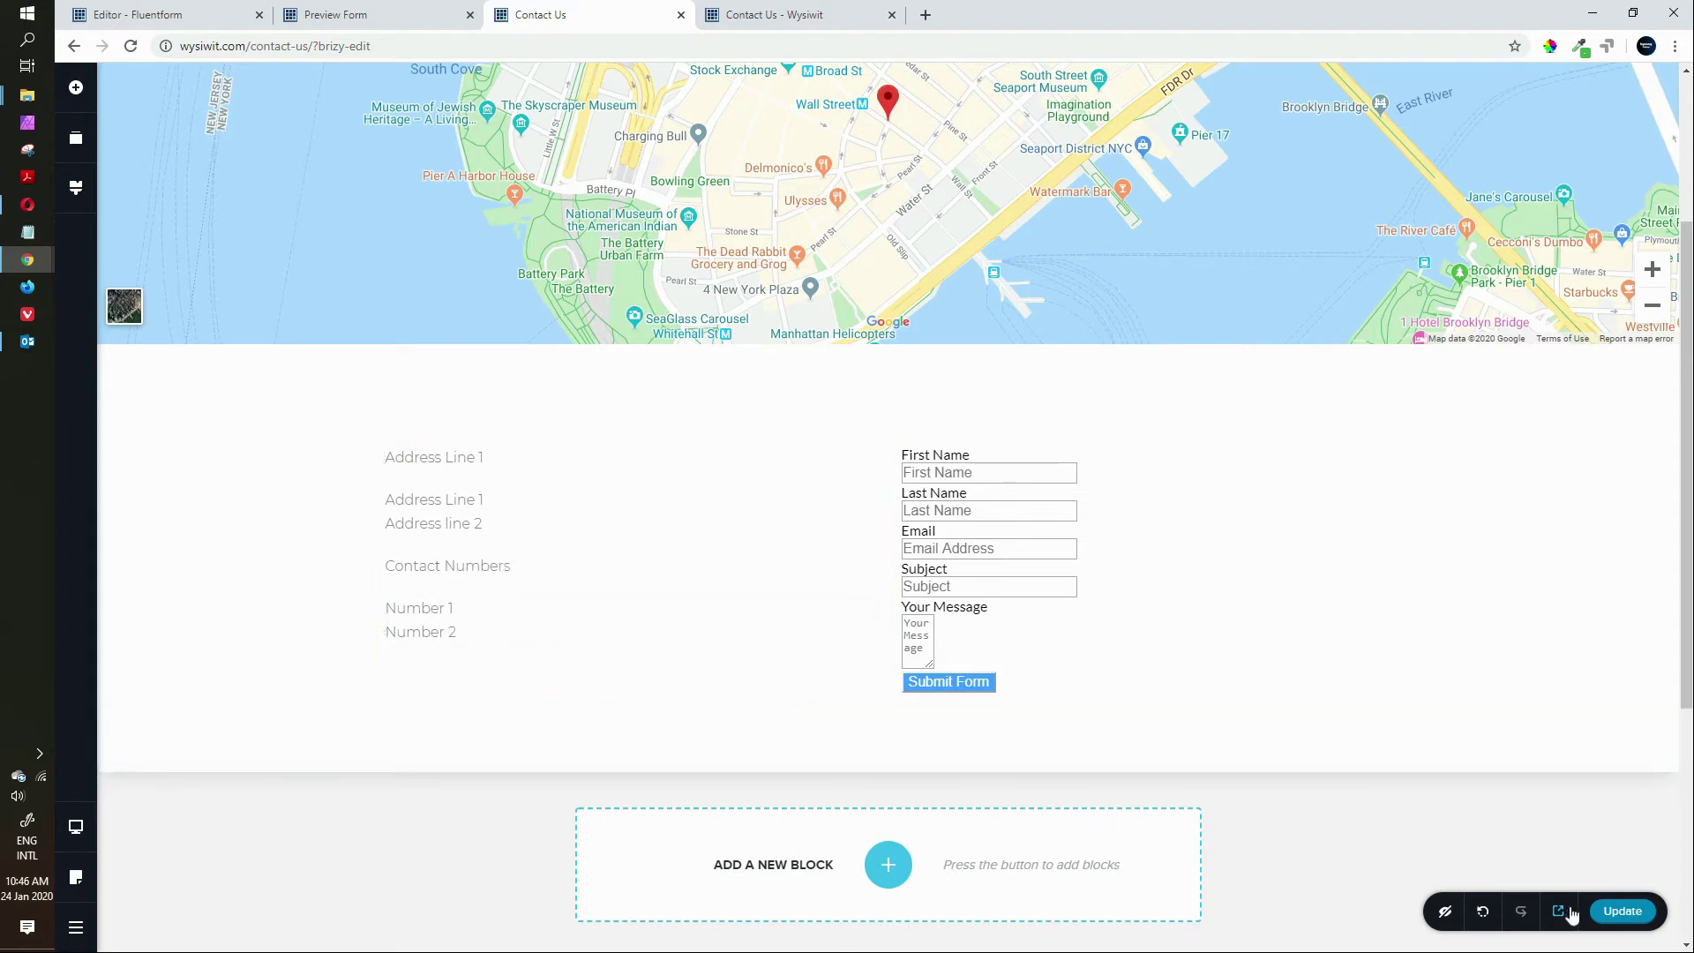
Drag the contact section's top and bottom padding handles smaller, update the page, and preview it
{"action": "left_click", "coordinate": [1622, 913]}
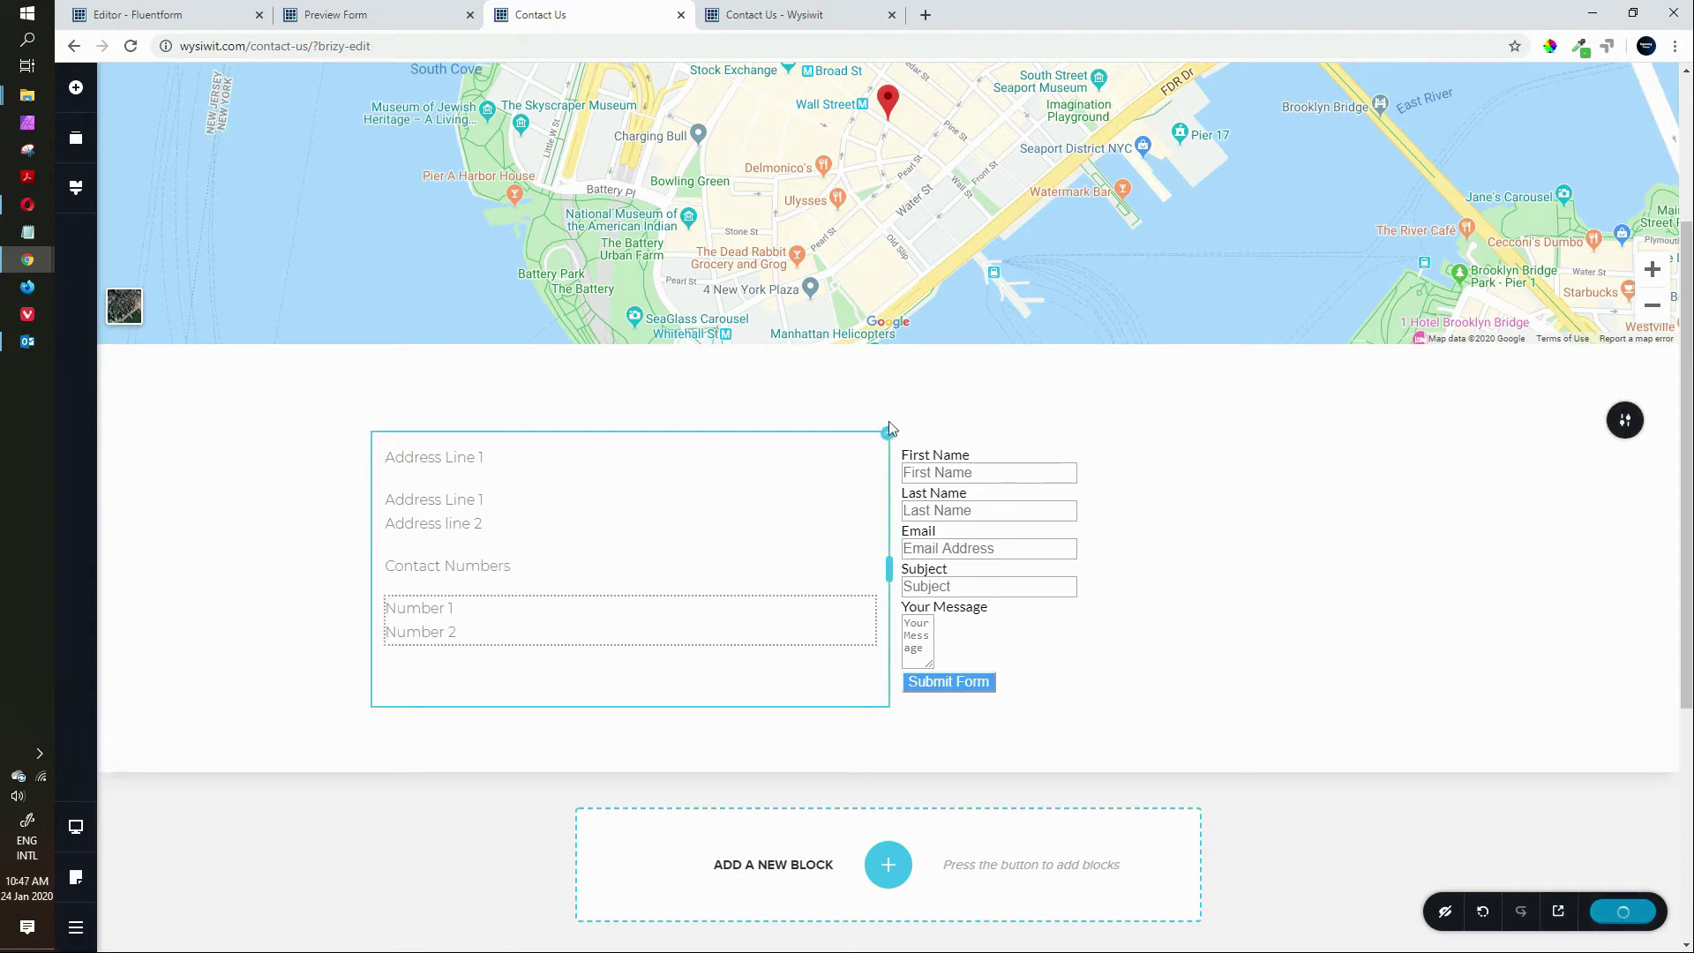
{"action": "scroll", "coordinate": [1126, 435], "scroll_direction": "up", "scroll_amount": 3}
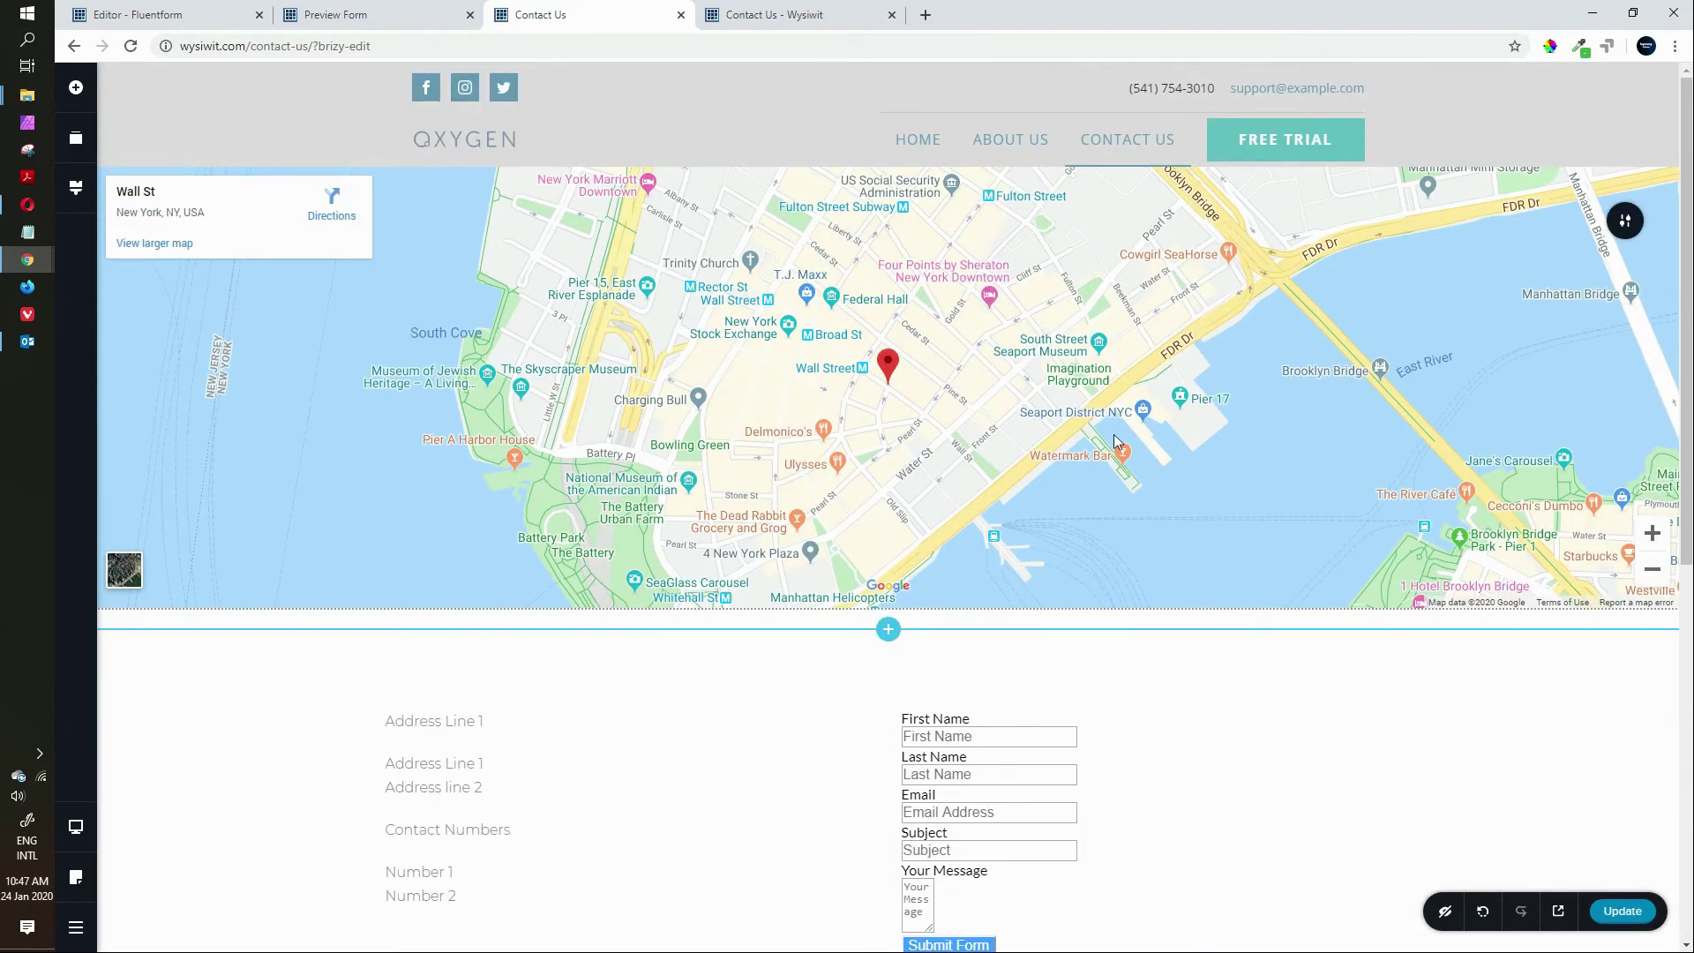
{"action": "scroll", "coordinate": [897, 413], "scroll_direction": "down", "scroll_amount": 3}
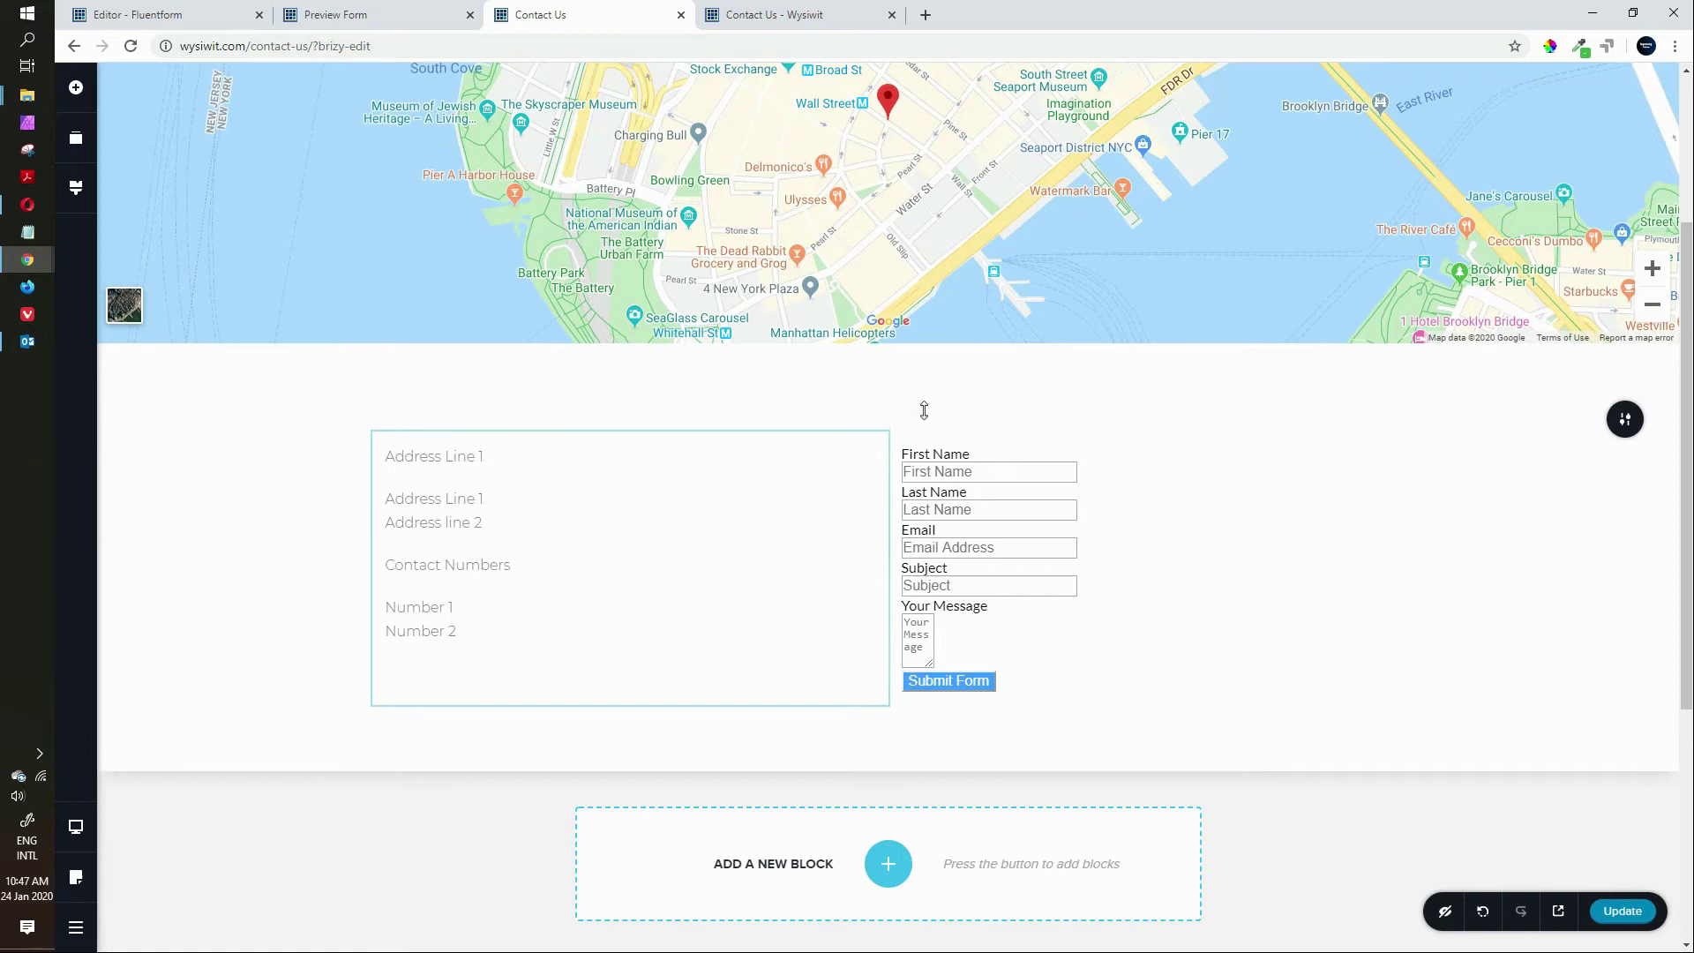
{"action": "left_click_drag", "start_coordinate": [918, 415], "coordinate": [937, 333]}
{"action": "left_click_drag", "start_coordinate": [1112, 688], "coordinate": [1127, 651]}
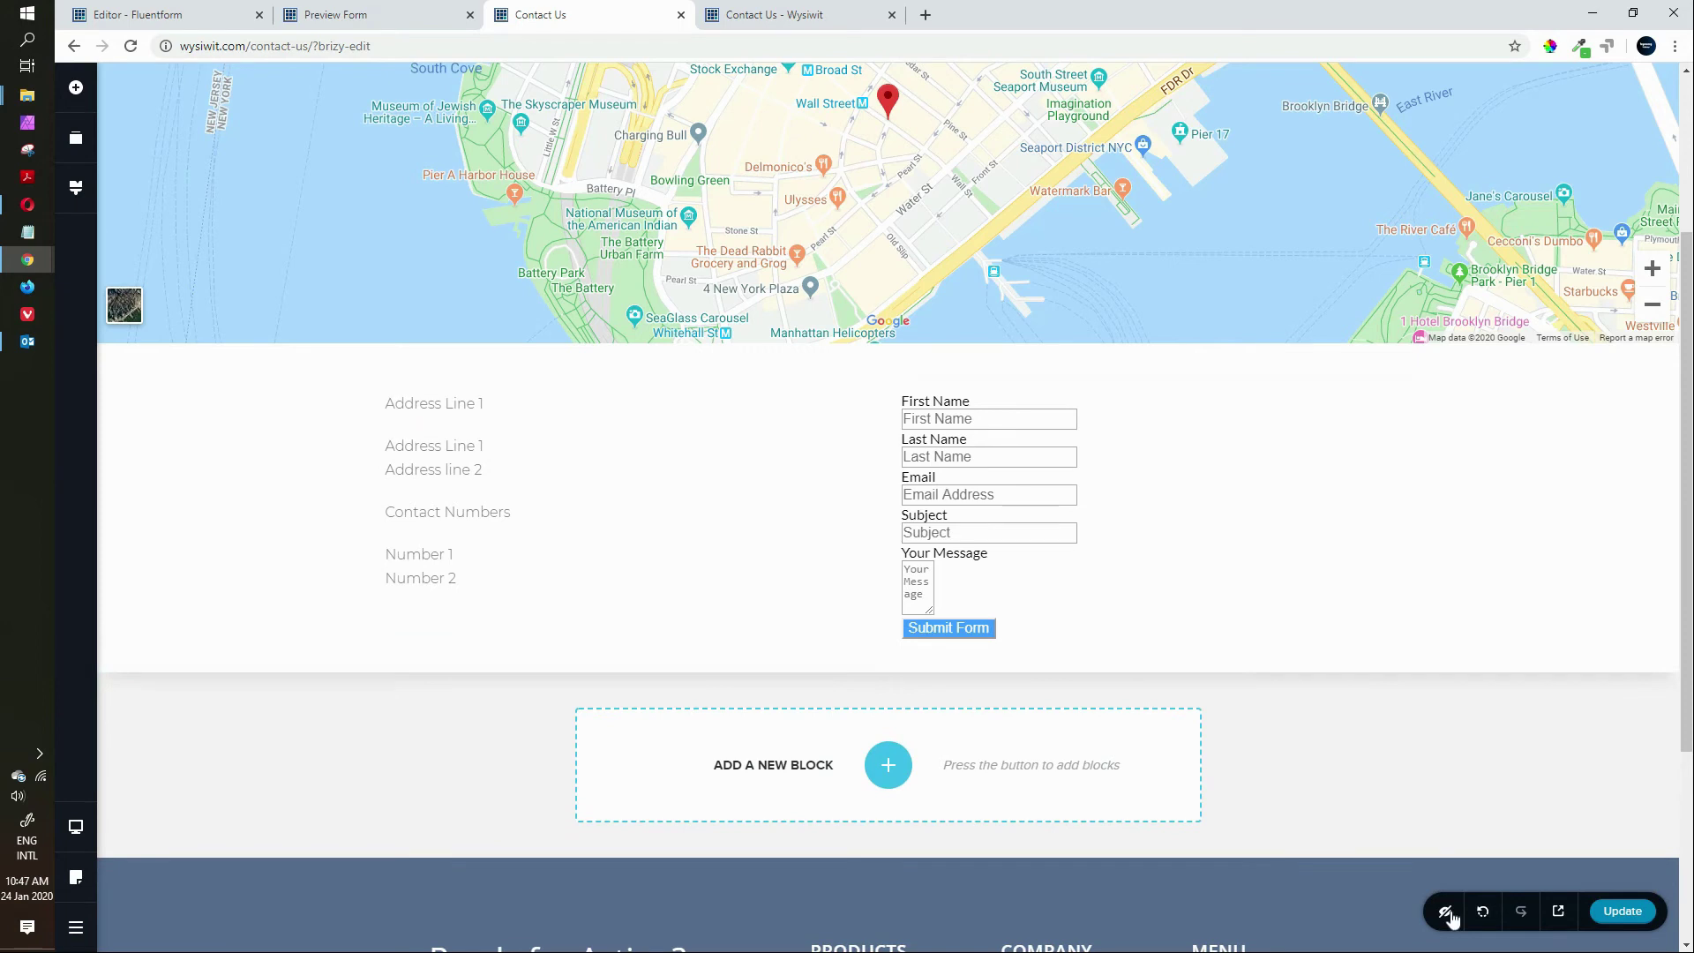
{"action": "left_click", "coordinate": [1627, 912]}
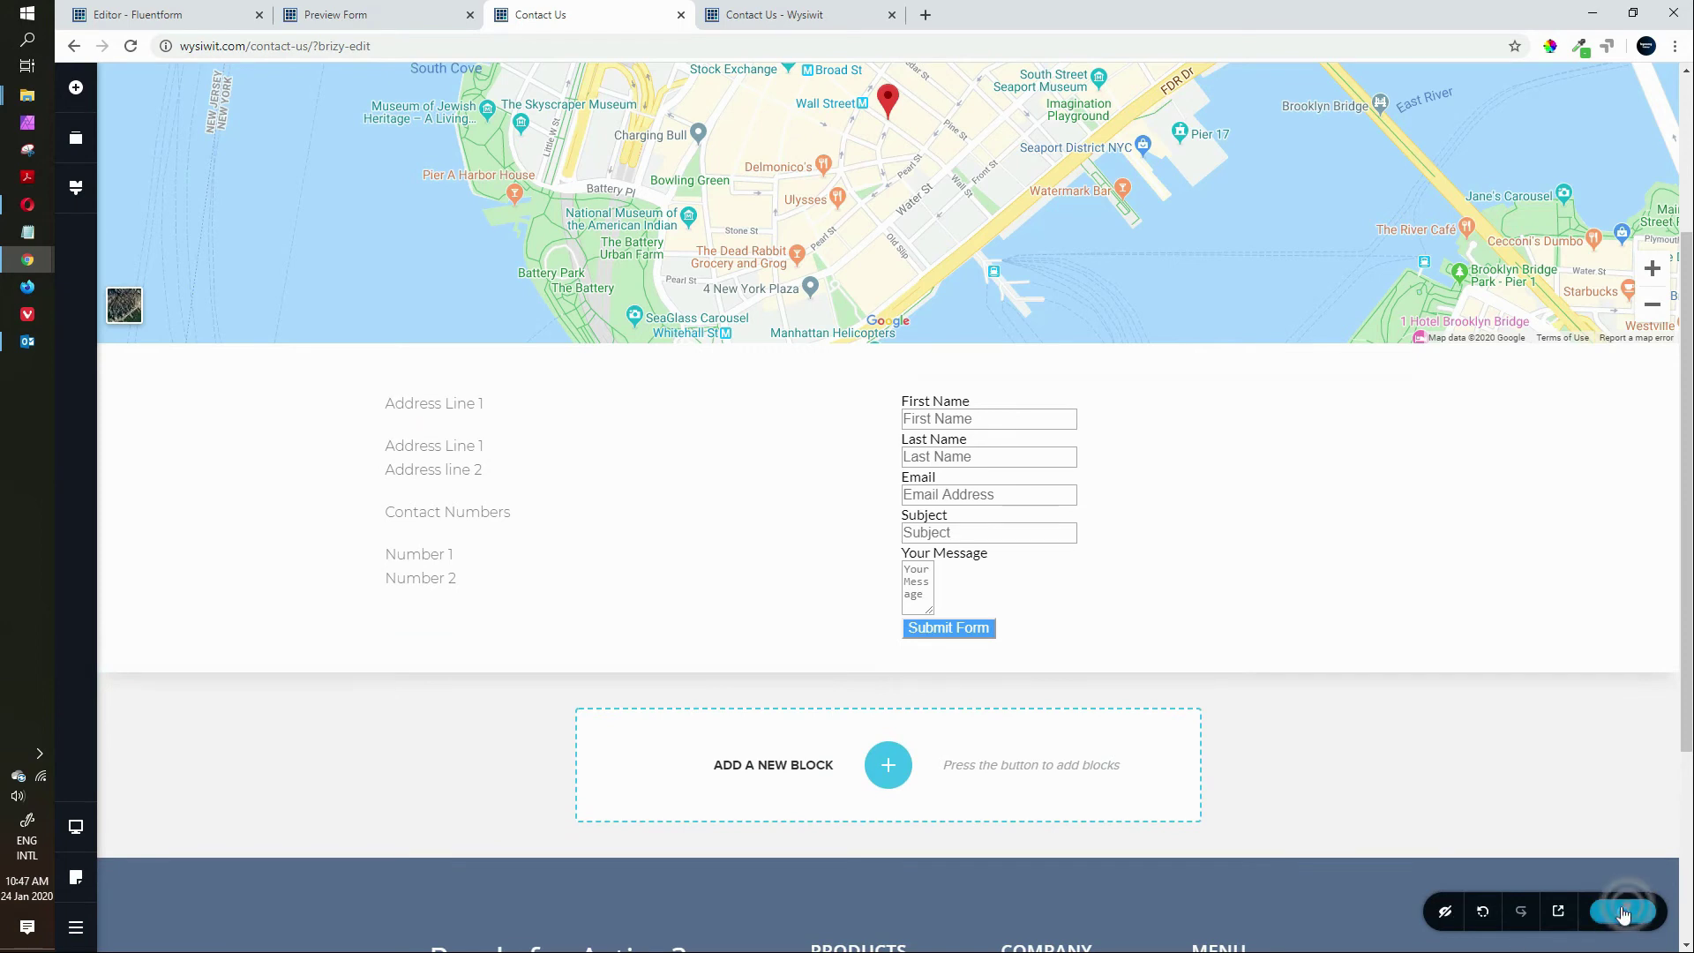
{"action": "left_click", "coordinate": [1561, 914]}
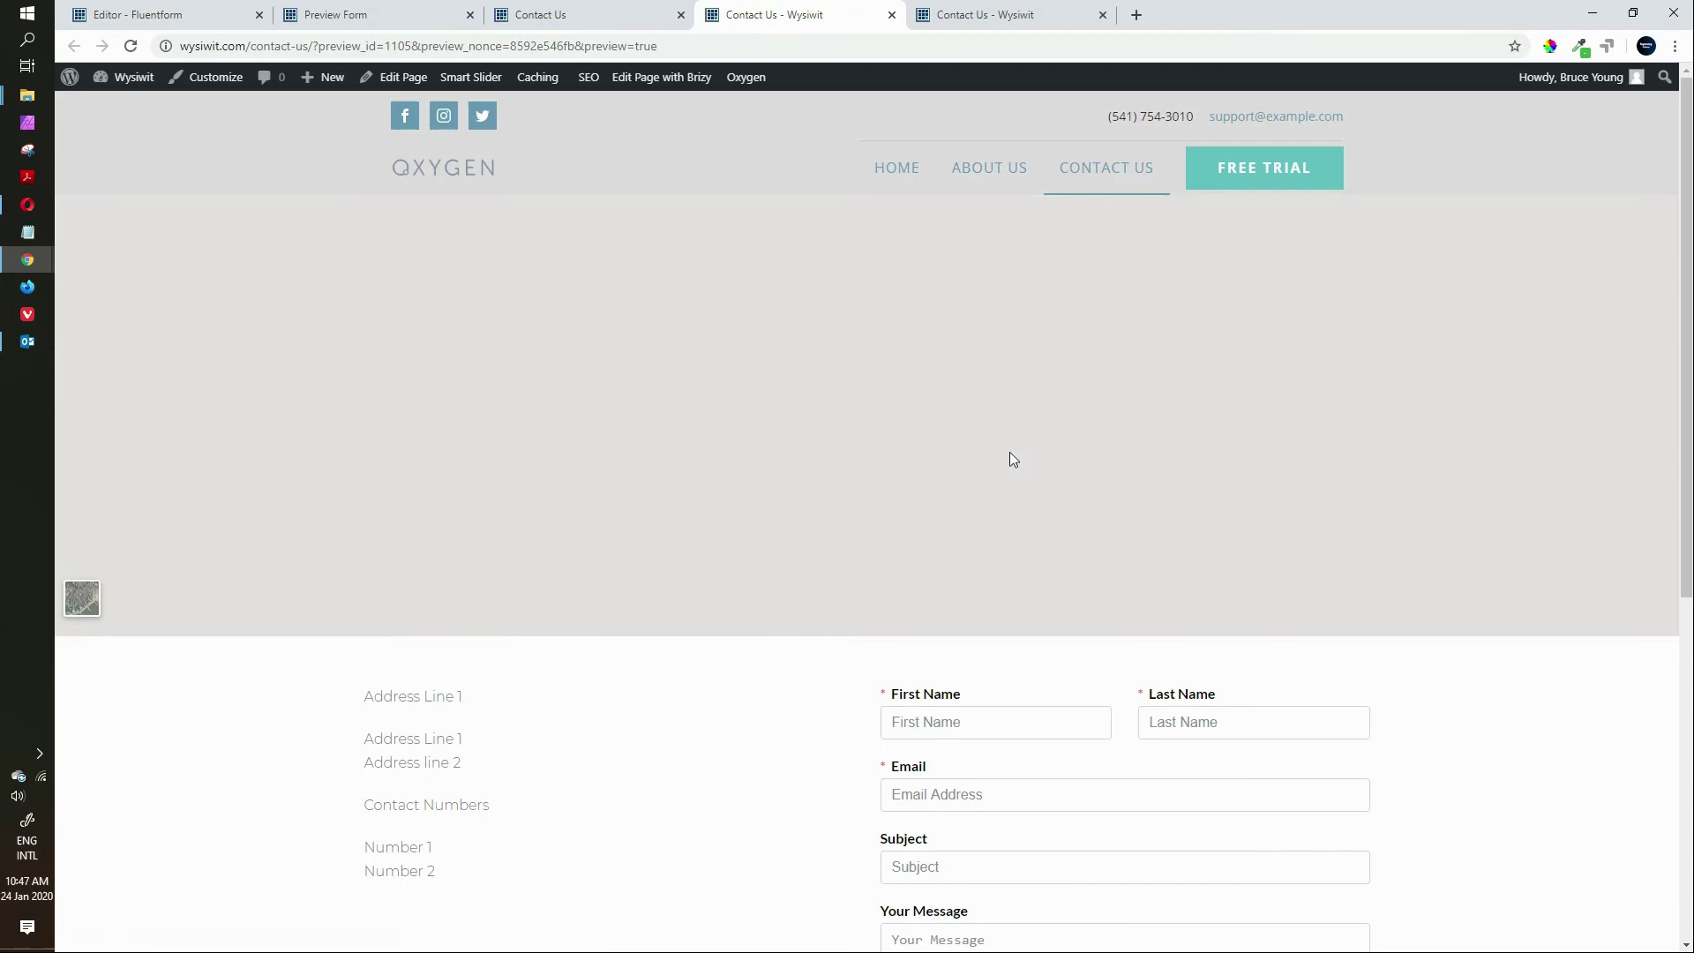
Scroll through the previewed map, address and form, then switch to the last Contact Us tab
{"action": "scroll", "coordinate": [1456, 675], "scroll_direction": "down", "scroll_amount": 2}
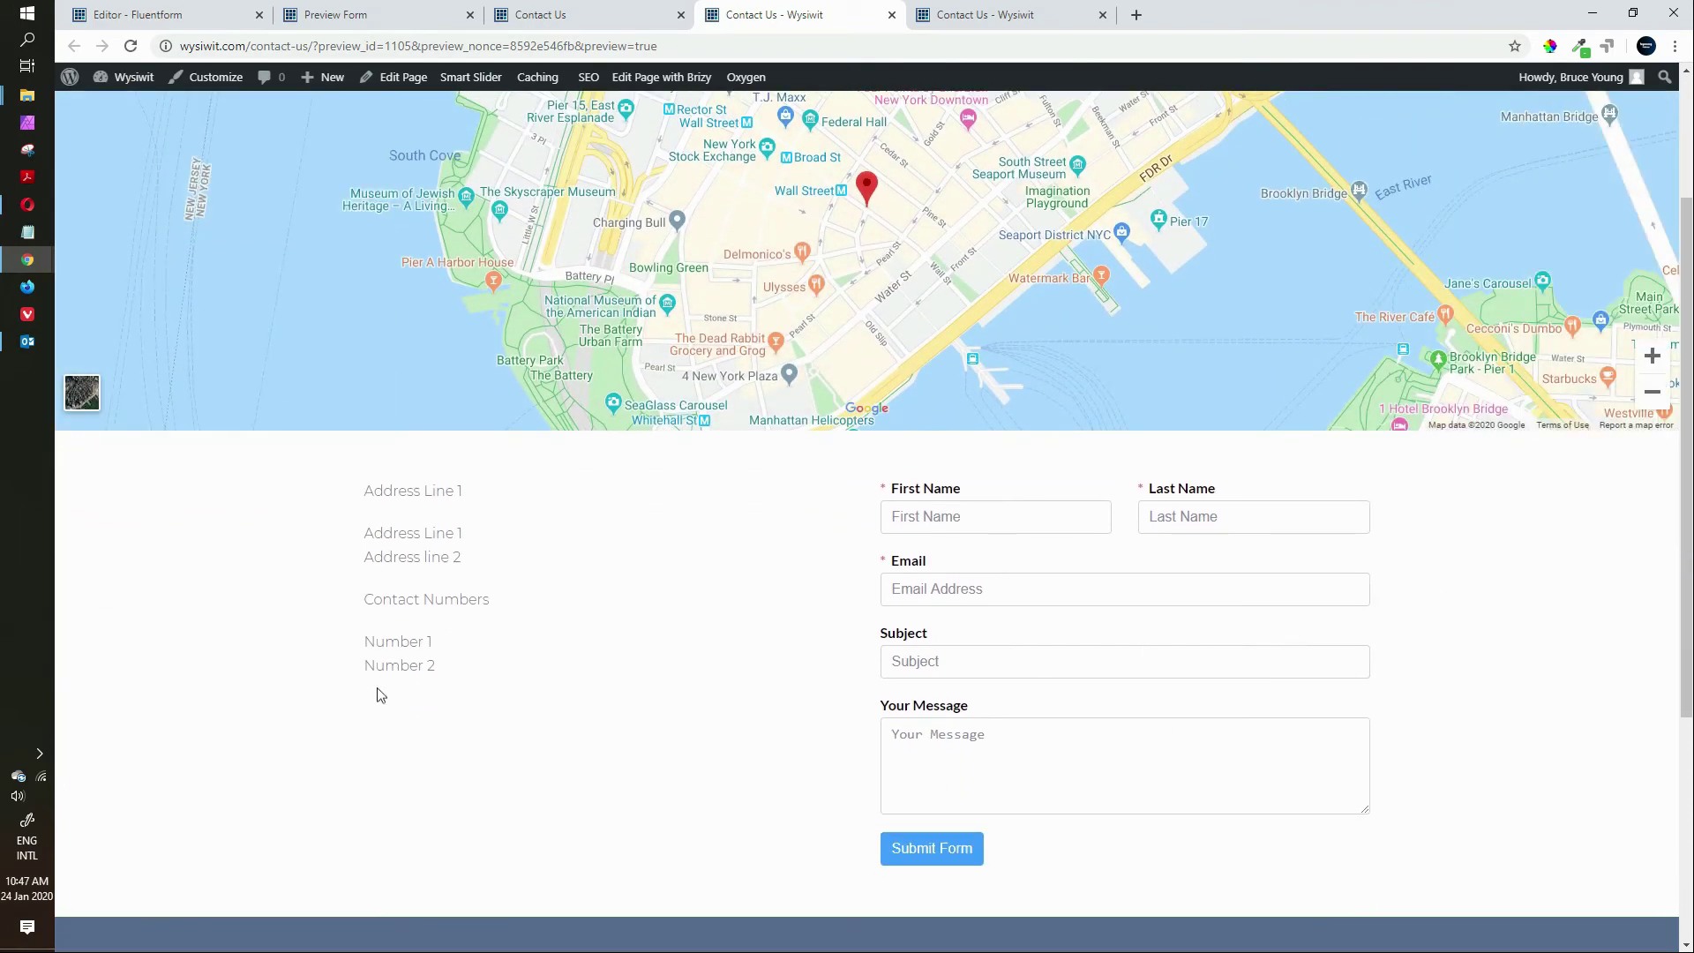
{"action": "scroll", "coordinate": [584, 757], "scroll_direction": "down", "scroll_amount": 4}
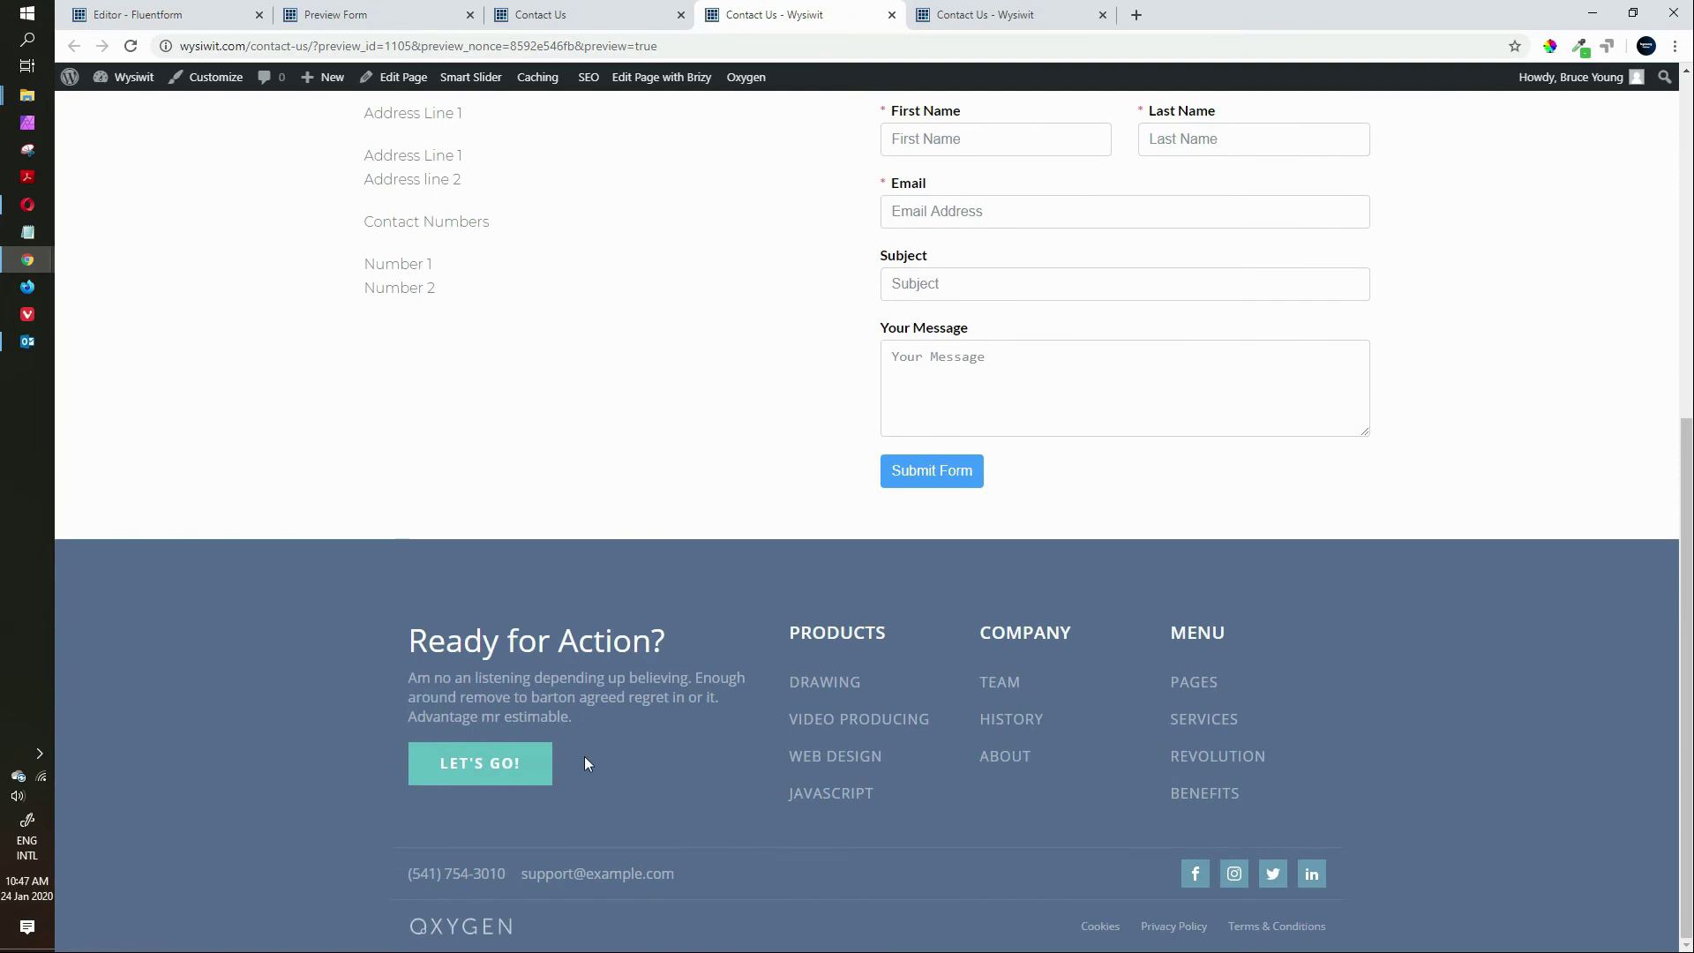
{"action": "scroll", "coordinate": [588, 764], "scroll_direction": "up", "scroll_amount": 4}
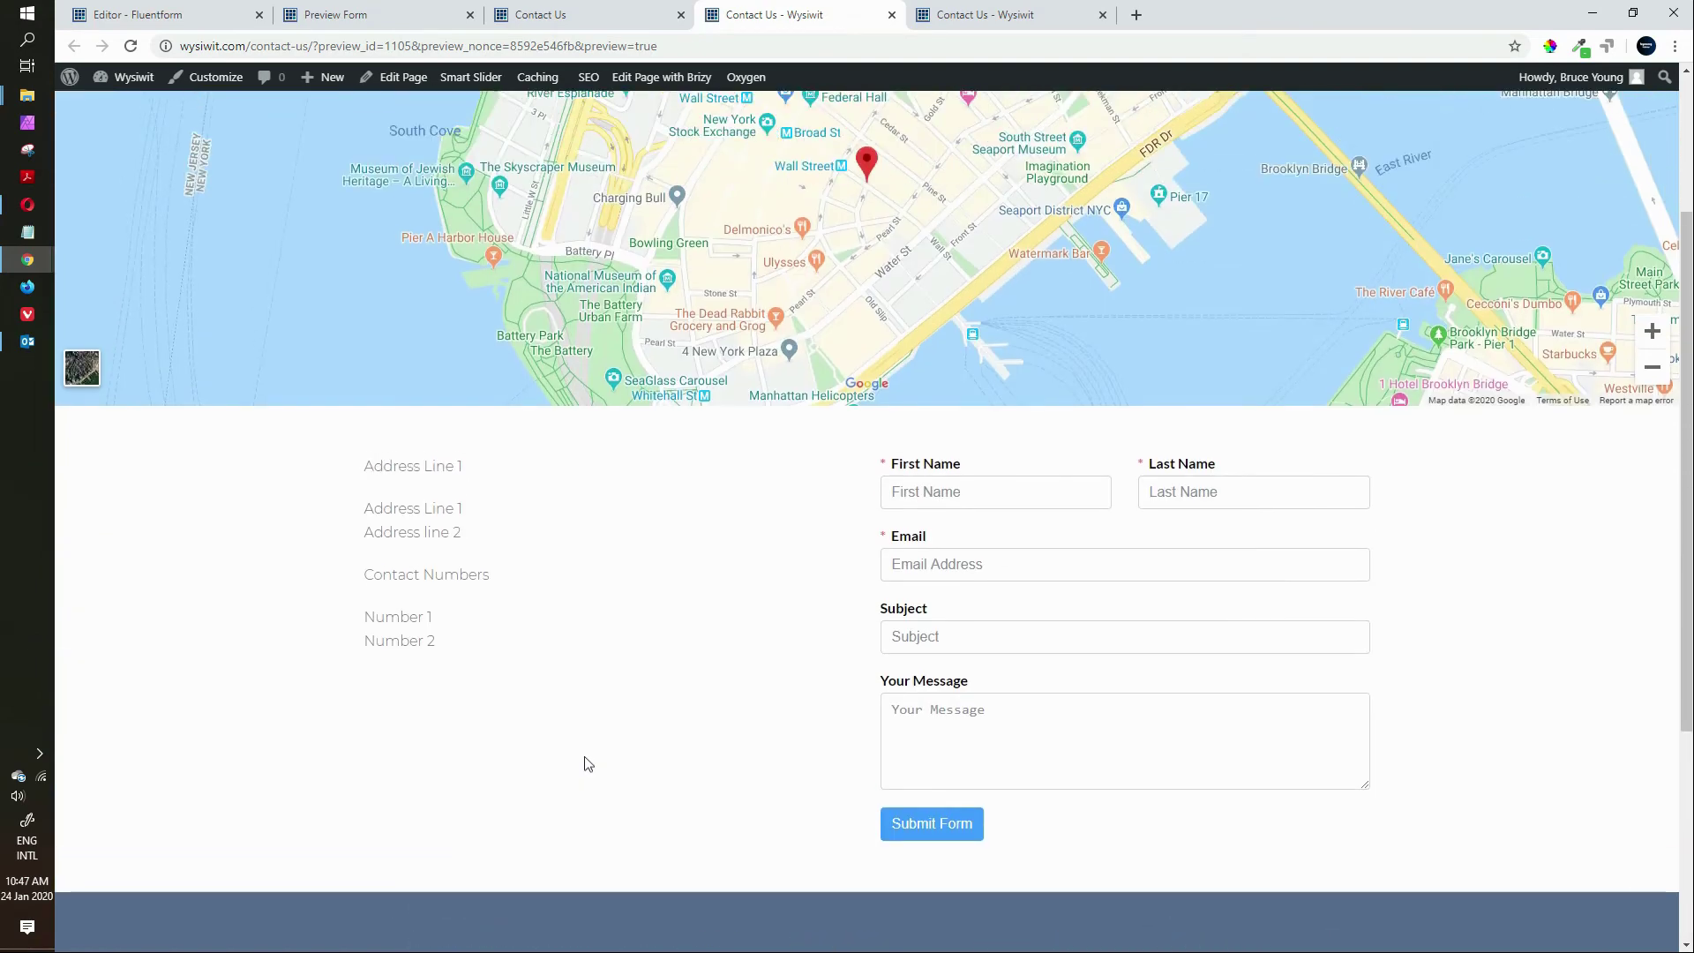
{"action": "scroll", "coordinate": [589, 765], "scroll_direction": "up", "scroll_amount": 3}
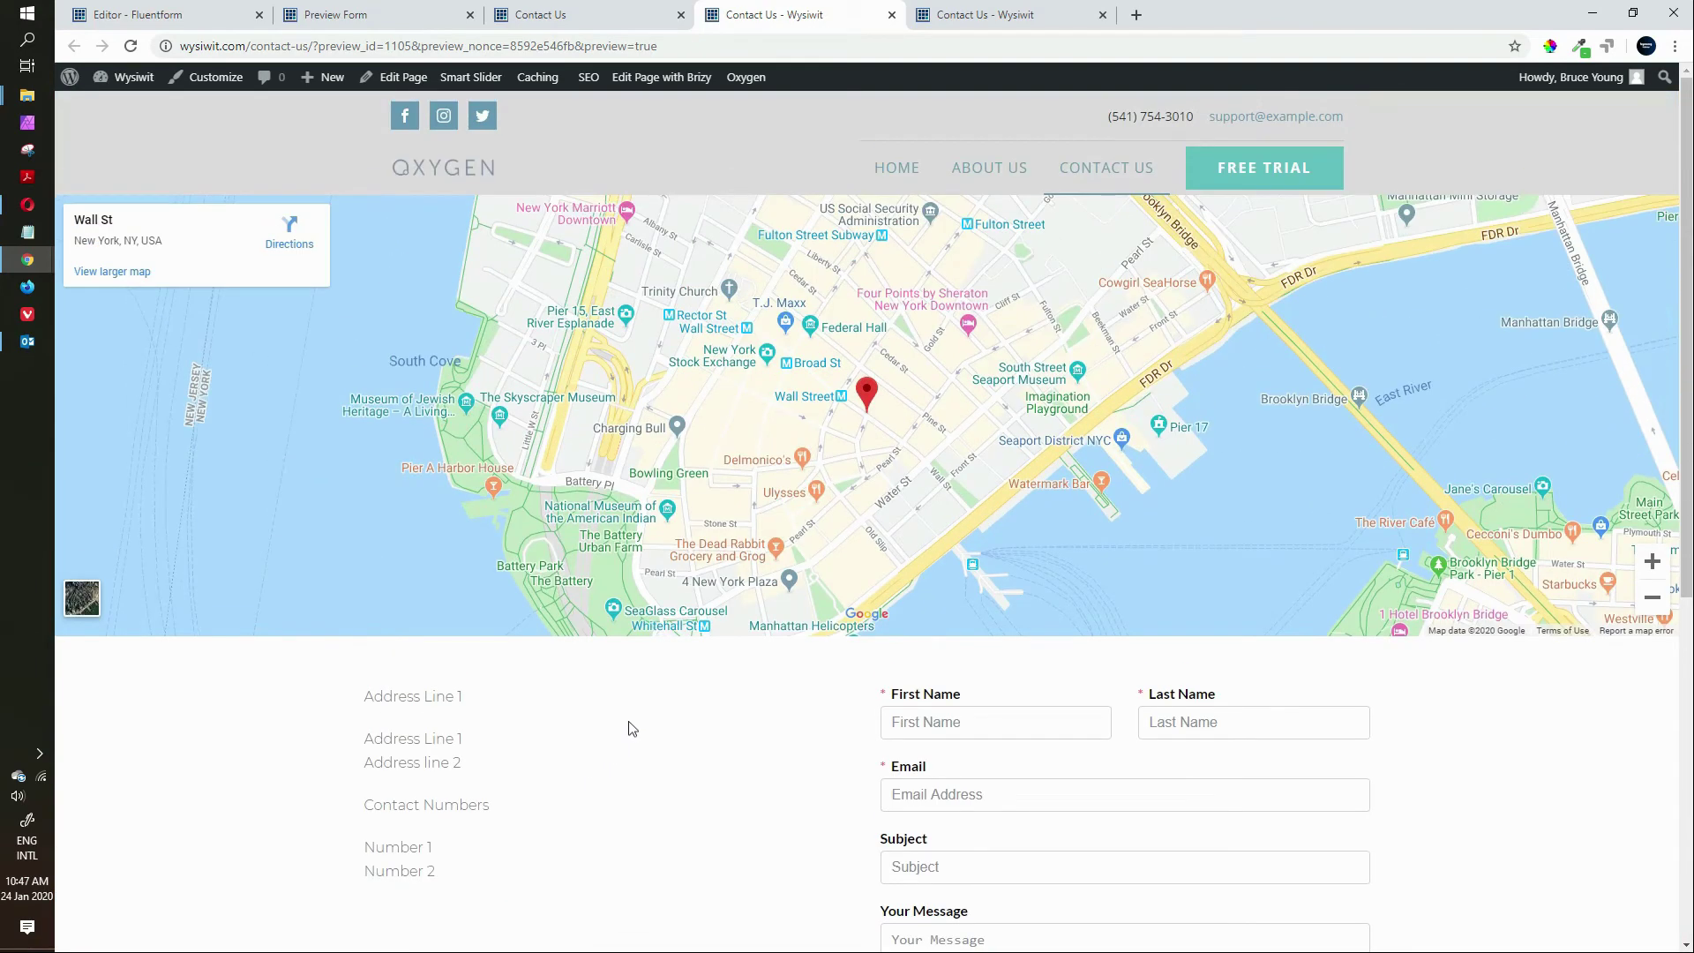
{"action": "left_click", "coordinate": [984, 21]}
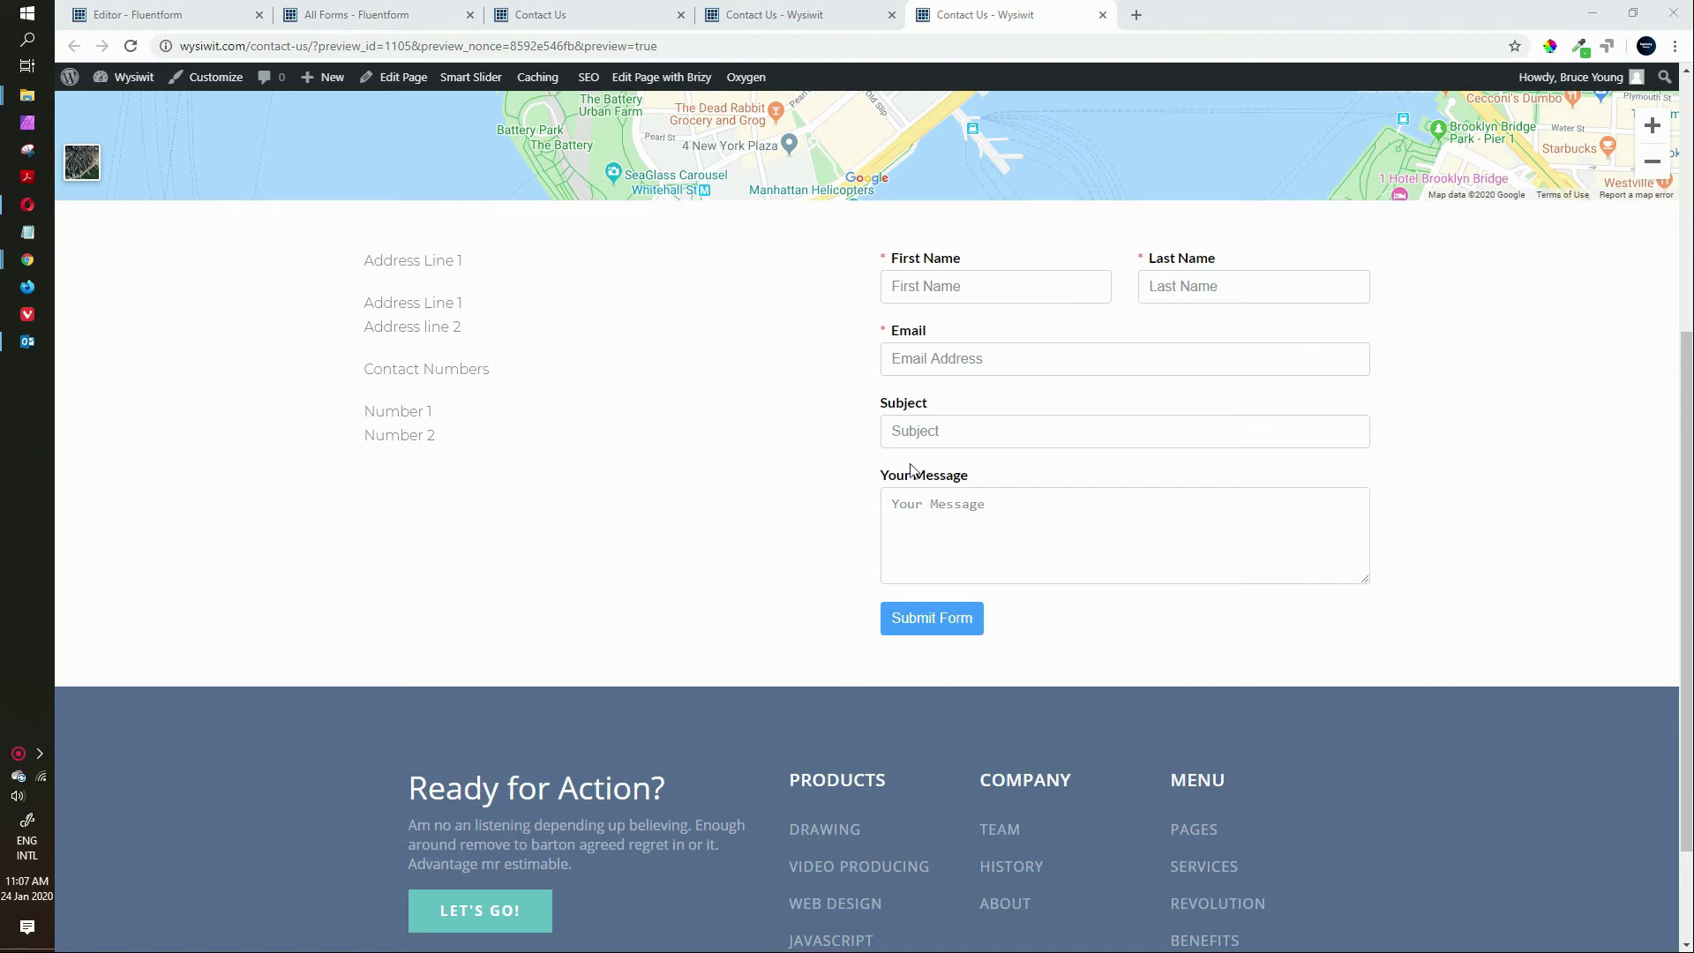
Open Contact Form Demo from All Forms and go to its Settings & Integrations
{"action": "left_click", "coordinate": [388, 10]}
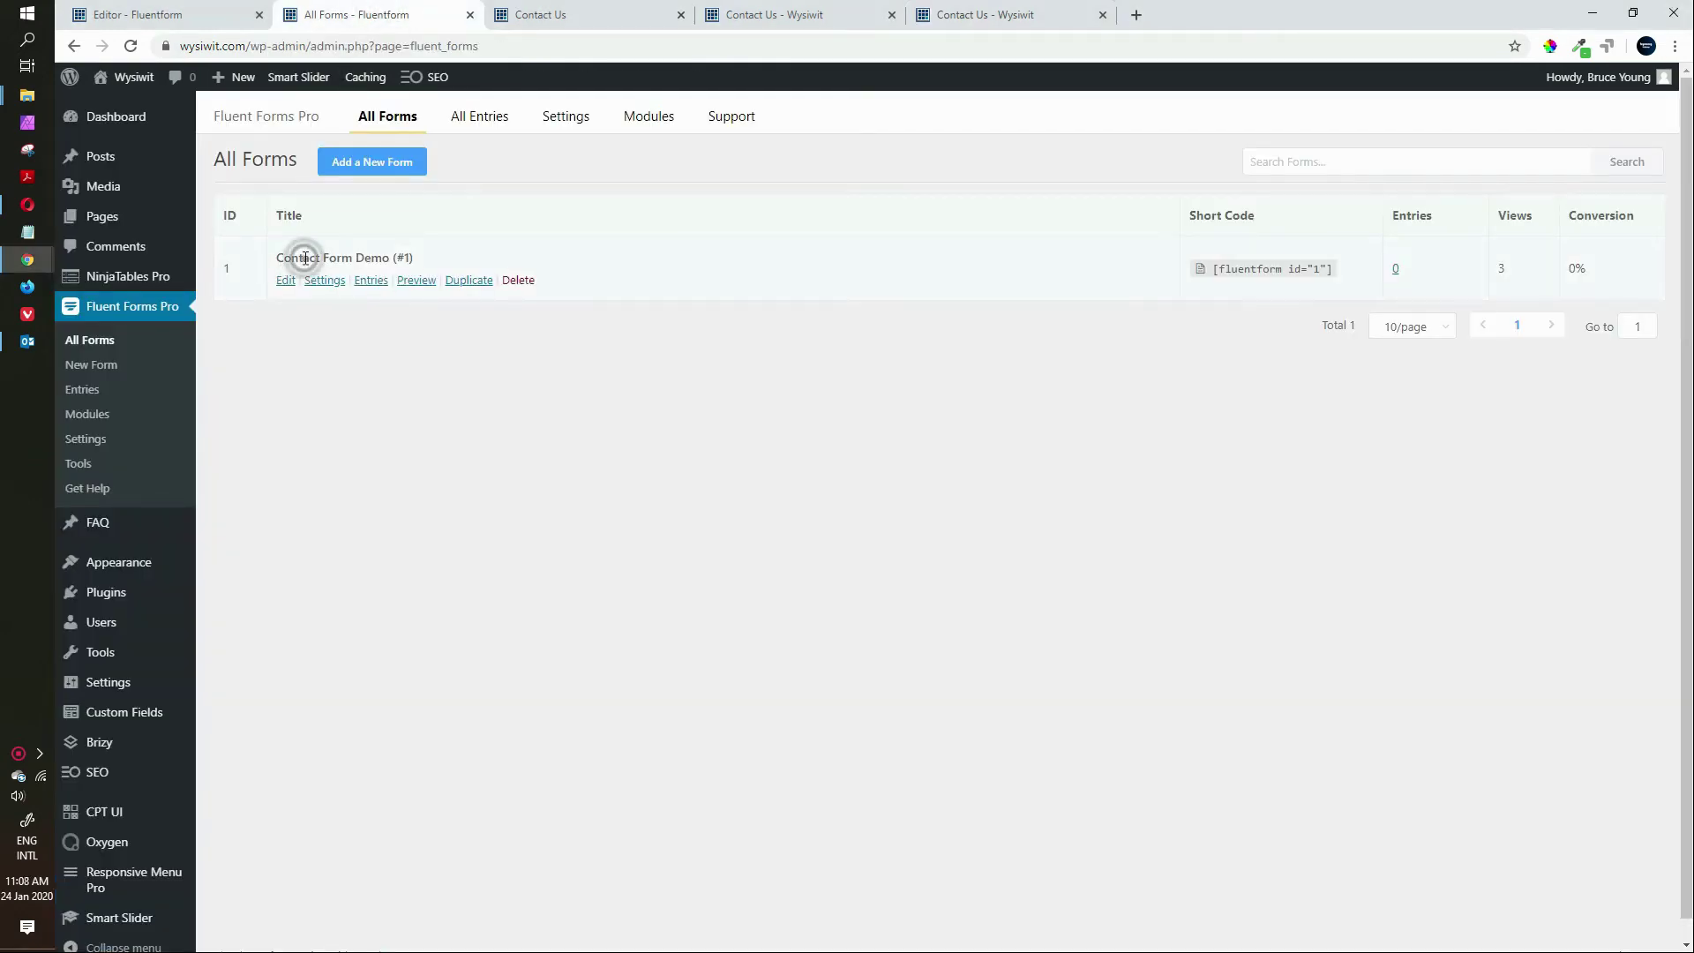
{"action": "left_click", "coordinate": [288, 280]}
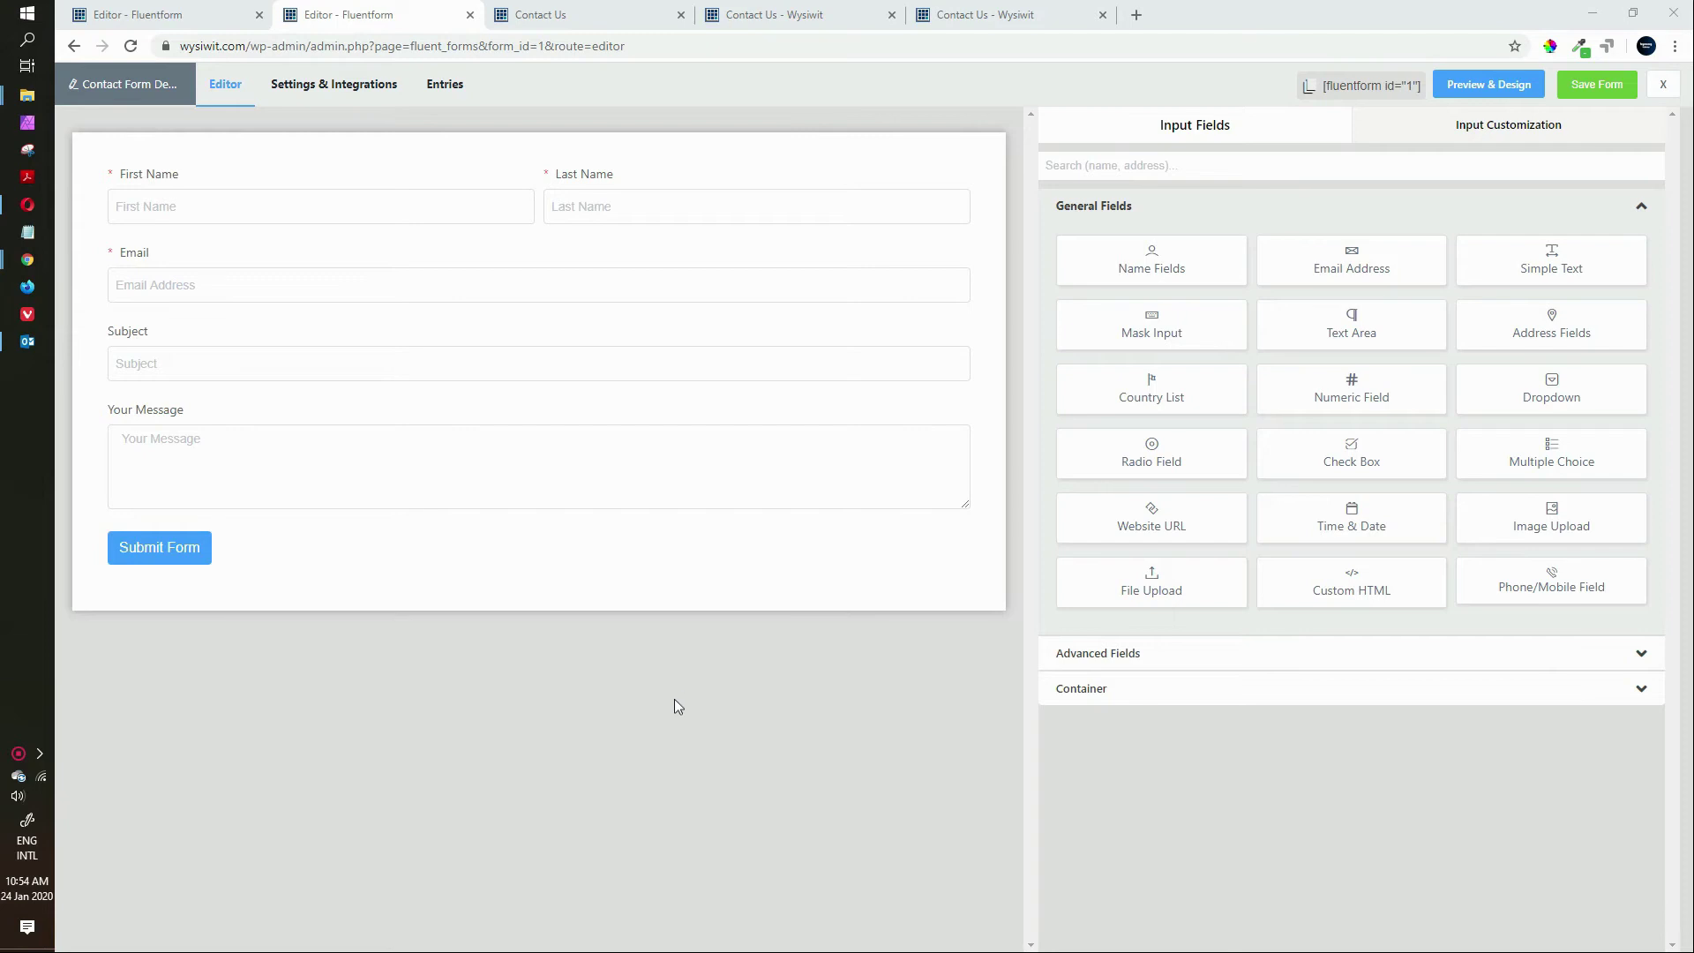
{"action": "left_click", "coordinate": [343, 89]}
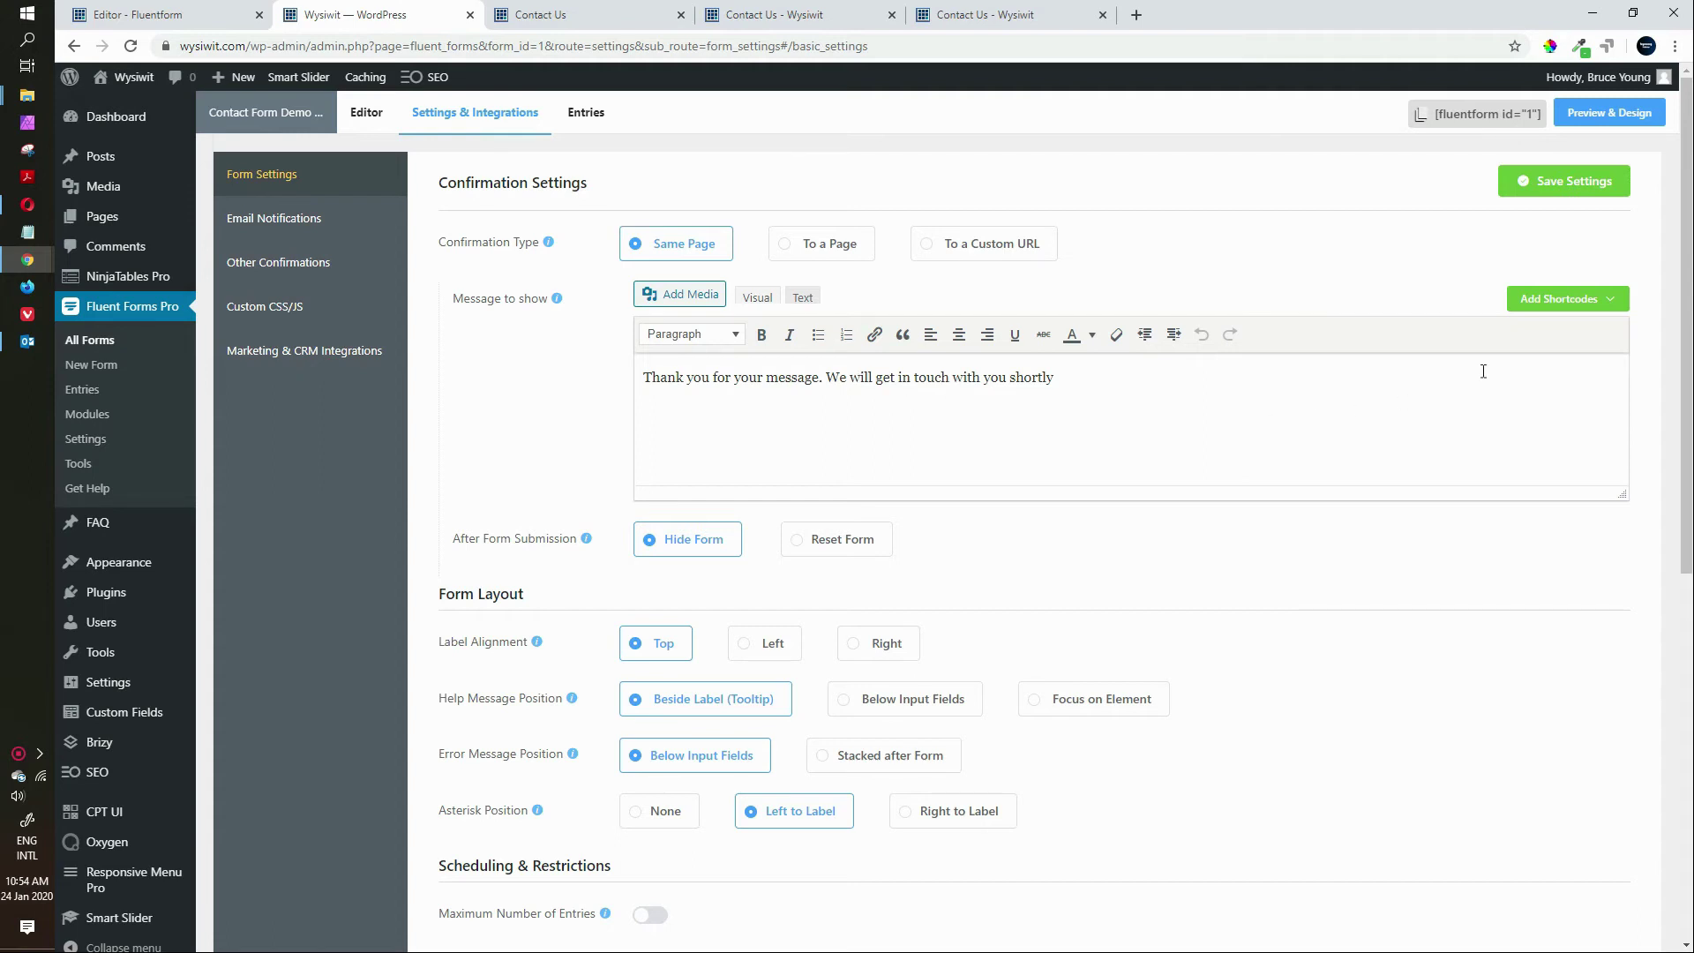
Begin the confirmation message with 'Dear' and the first-name shortcode on its own line
{"action": "left_click", "coordinate": [1608, 306]}
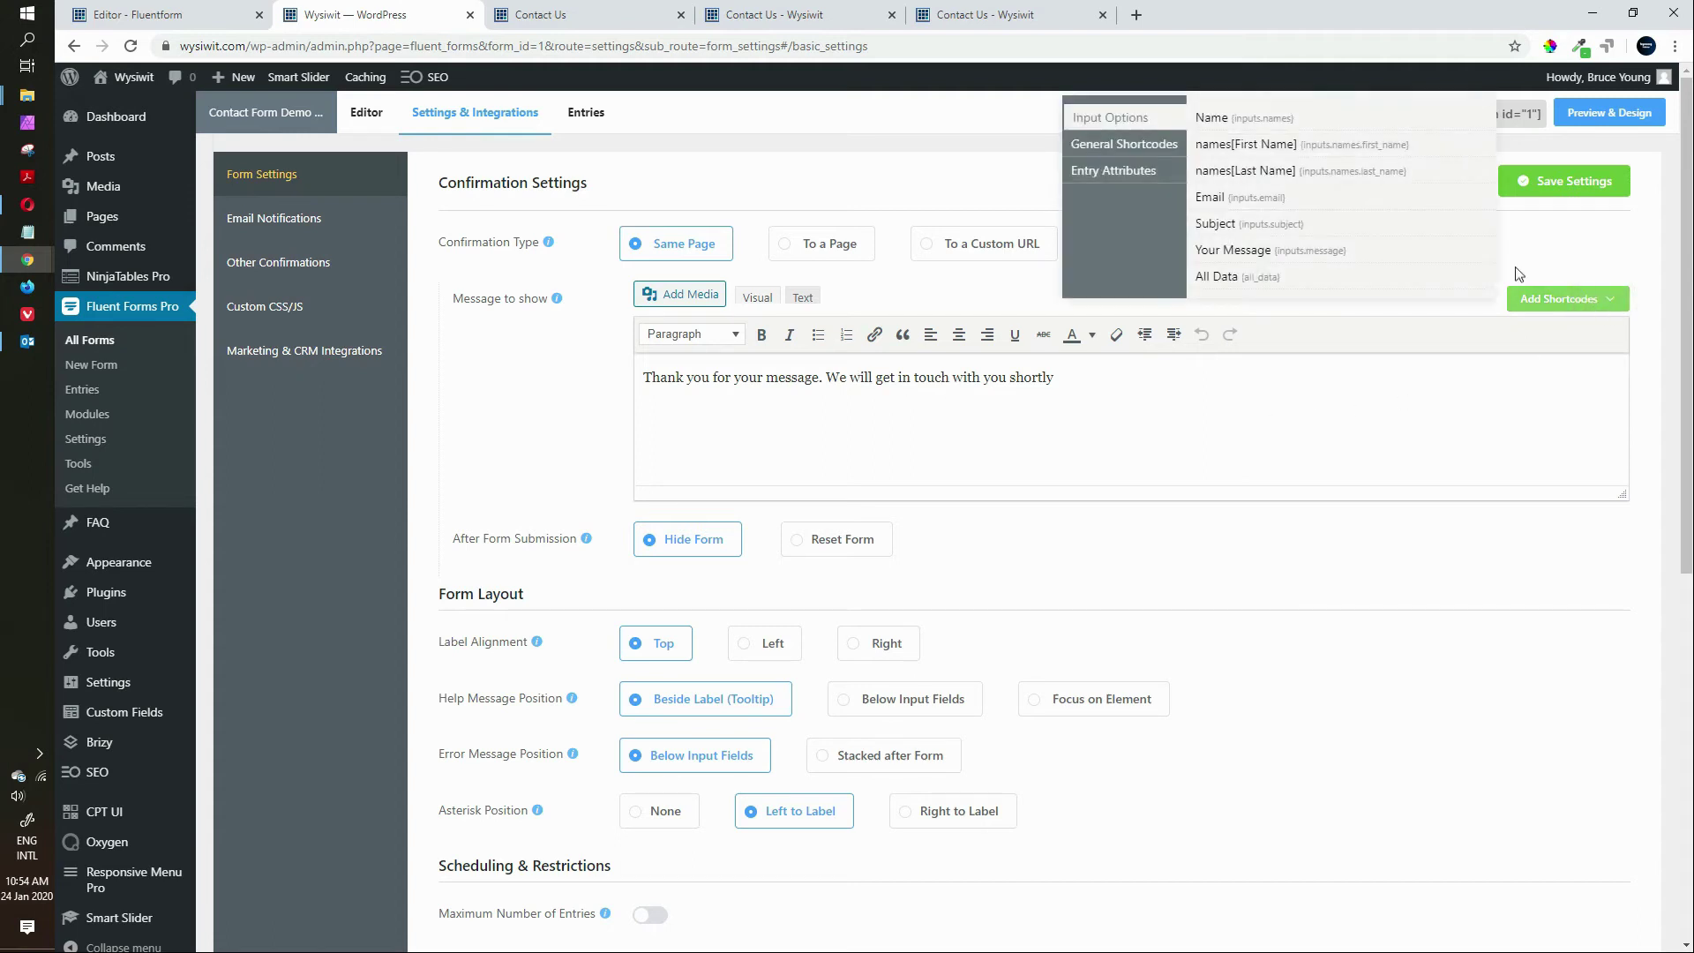
{"action": "left_click", "coordinate": [1330, 152]}
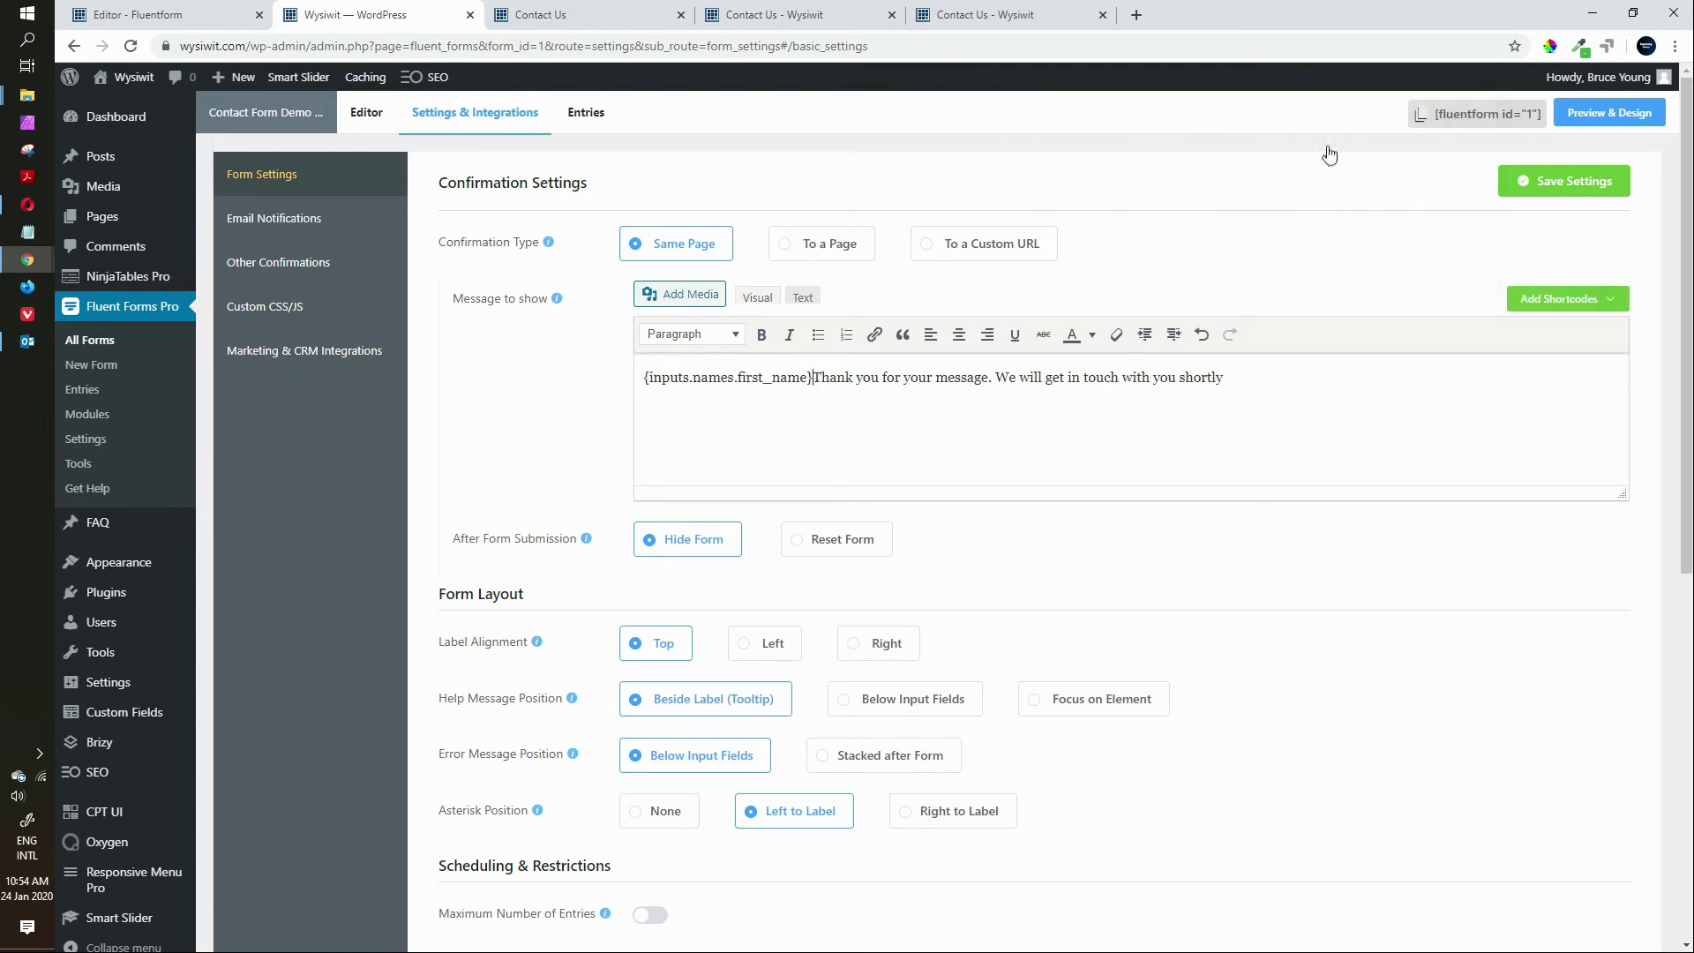
{"action": "left_click", "coordinate": [643, 378]}
{"action": "type", "text": "Dear"}
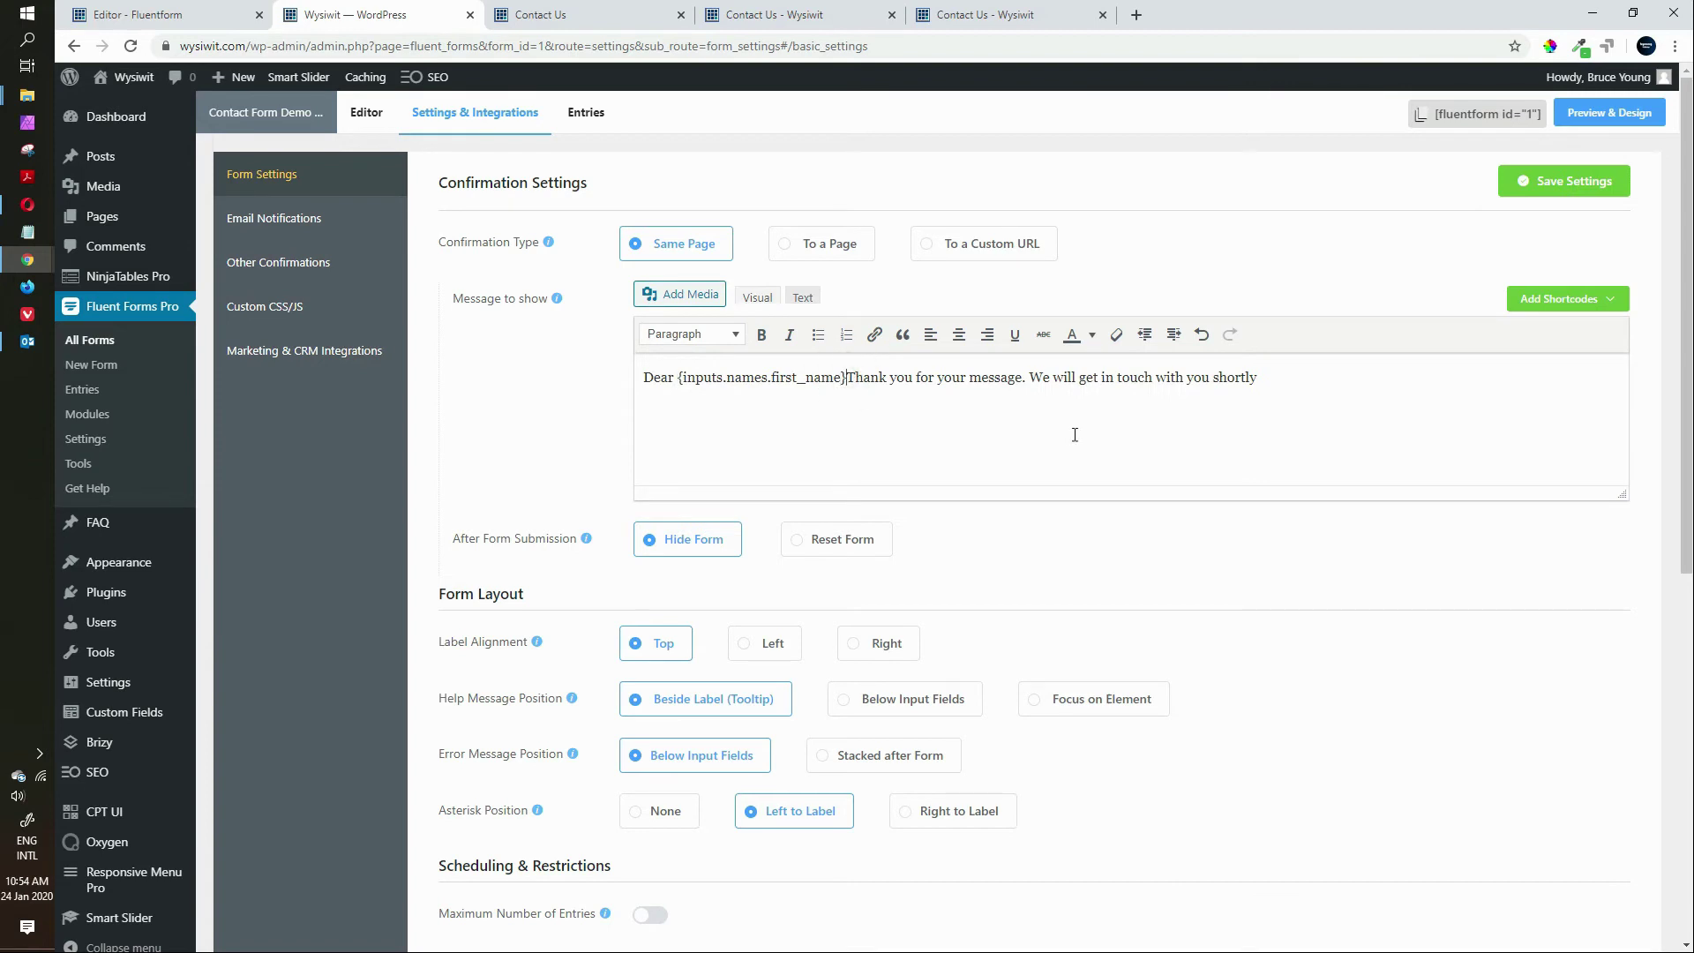
{"action": "key", "text": "Return"}
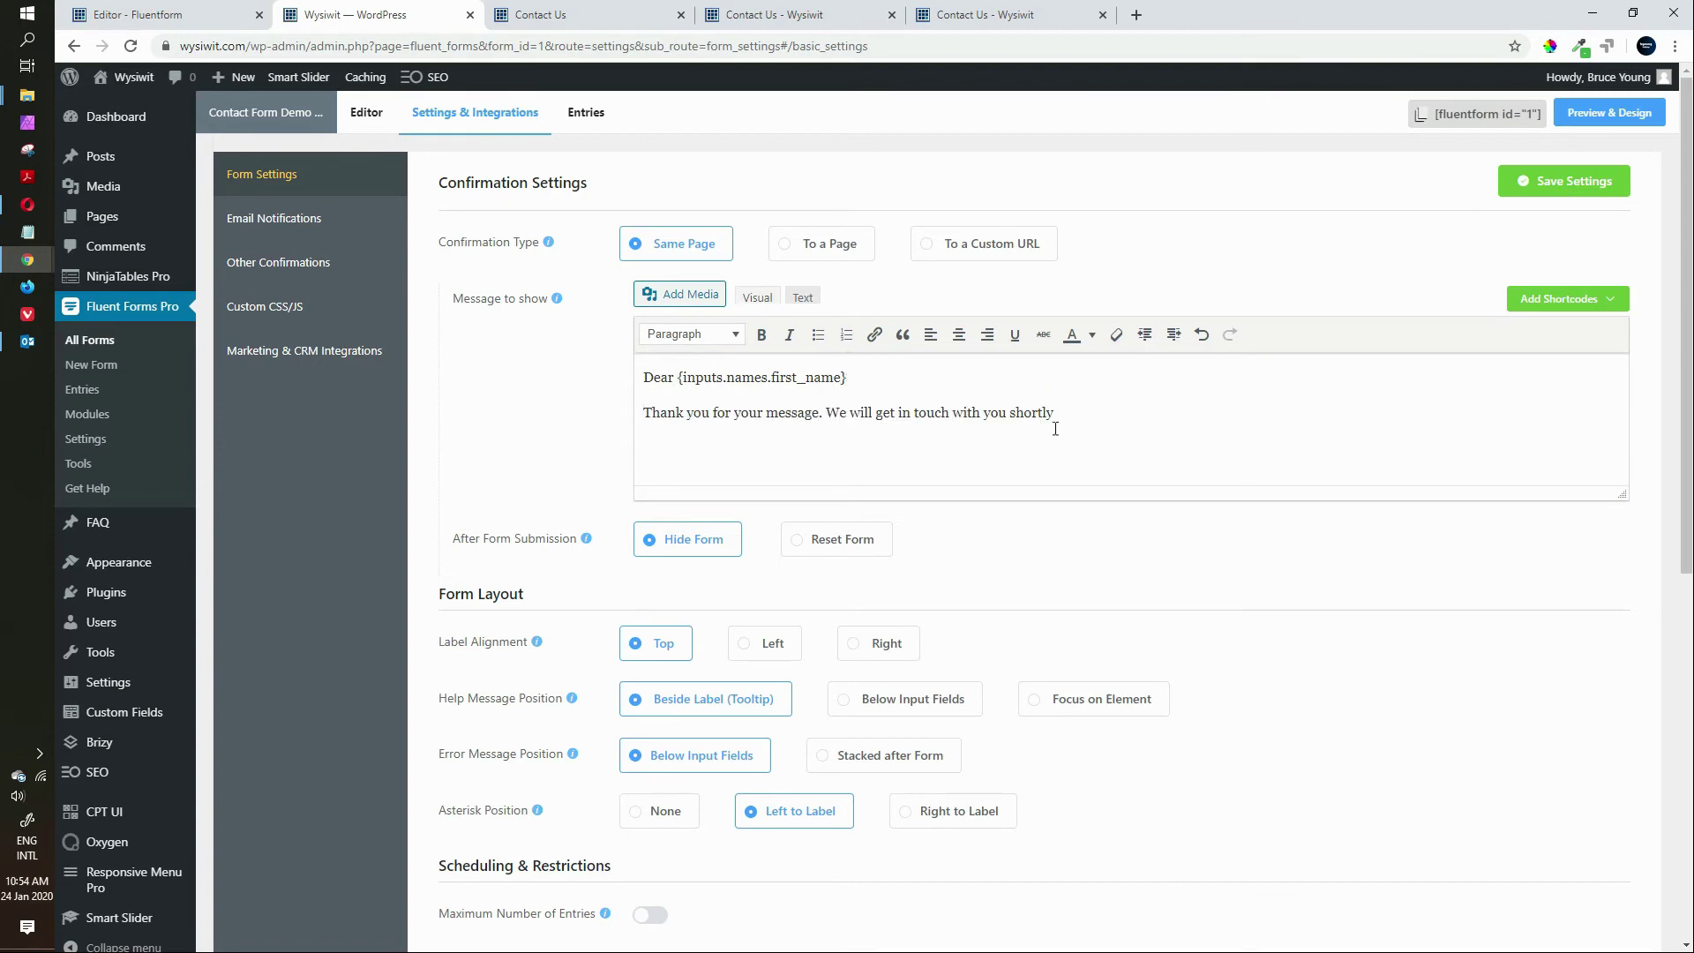
Add a 'Regards,' / 'The team' sign-off below the thank-you sentence and save
{"action": "left_click", "coordinate": [852, 411]}
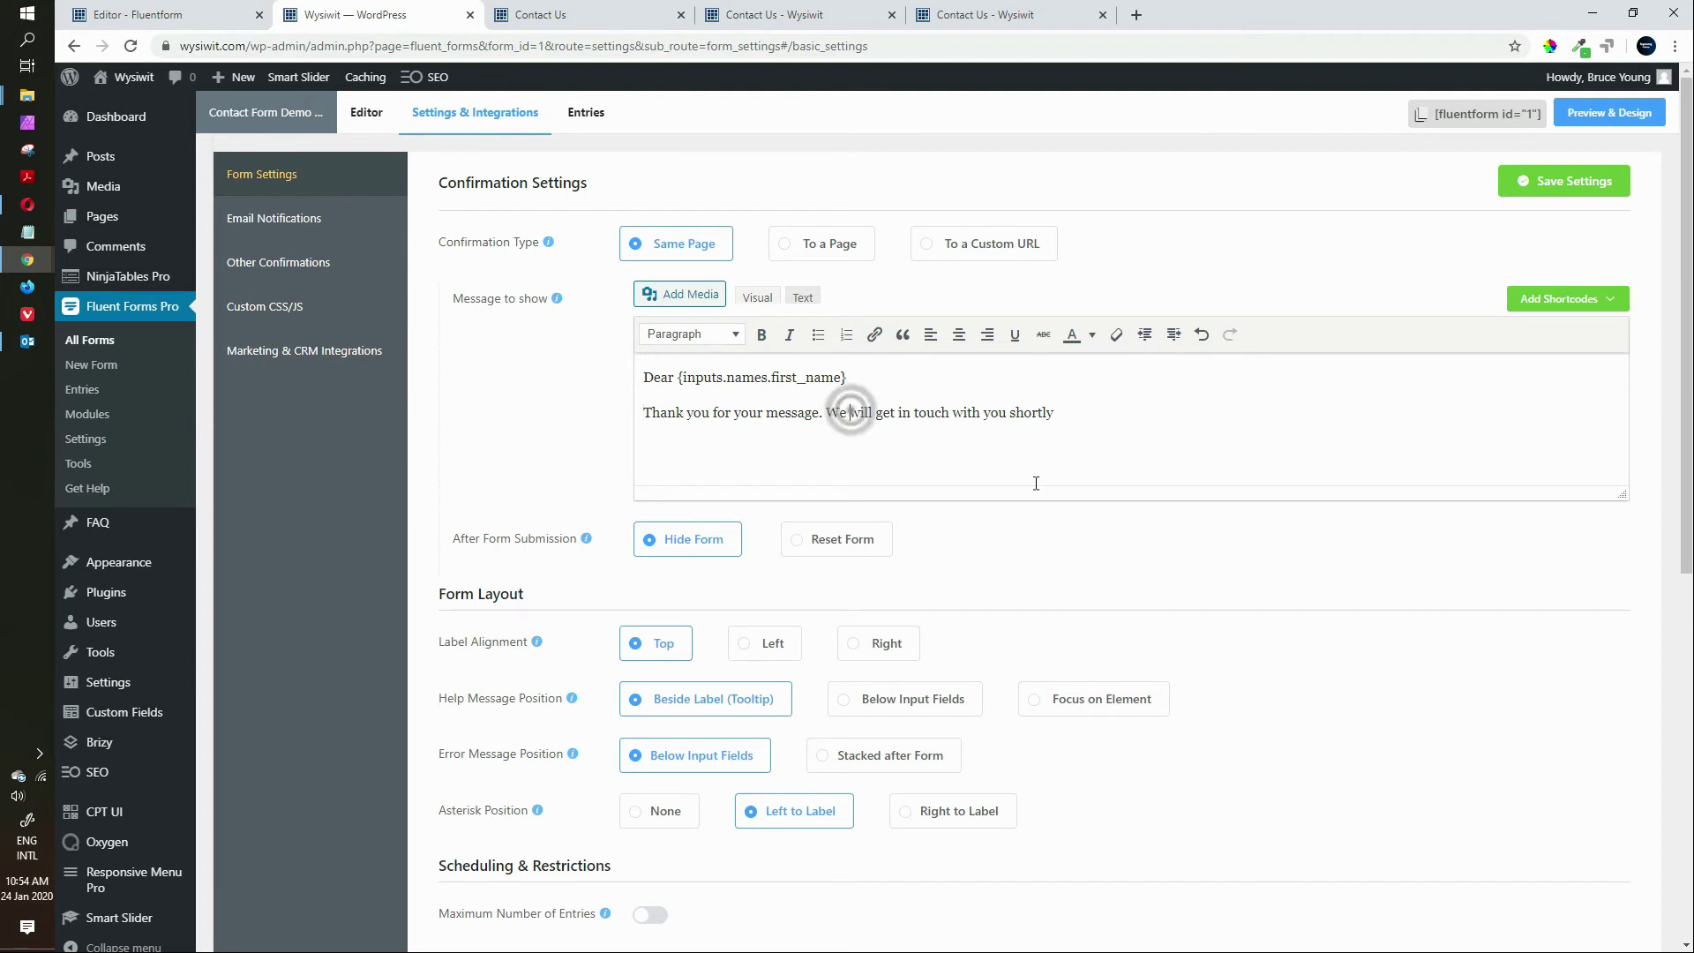
{"action": "left_click", "coordinate": [1061, 415]}
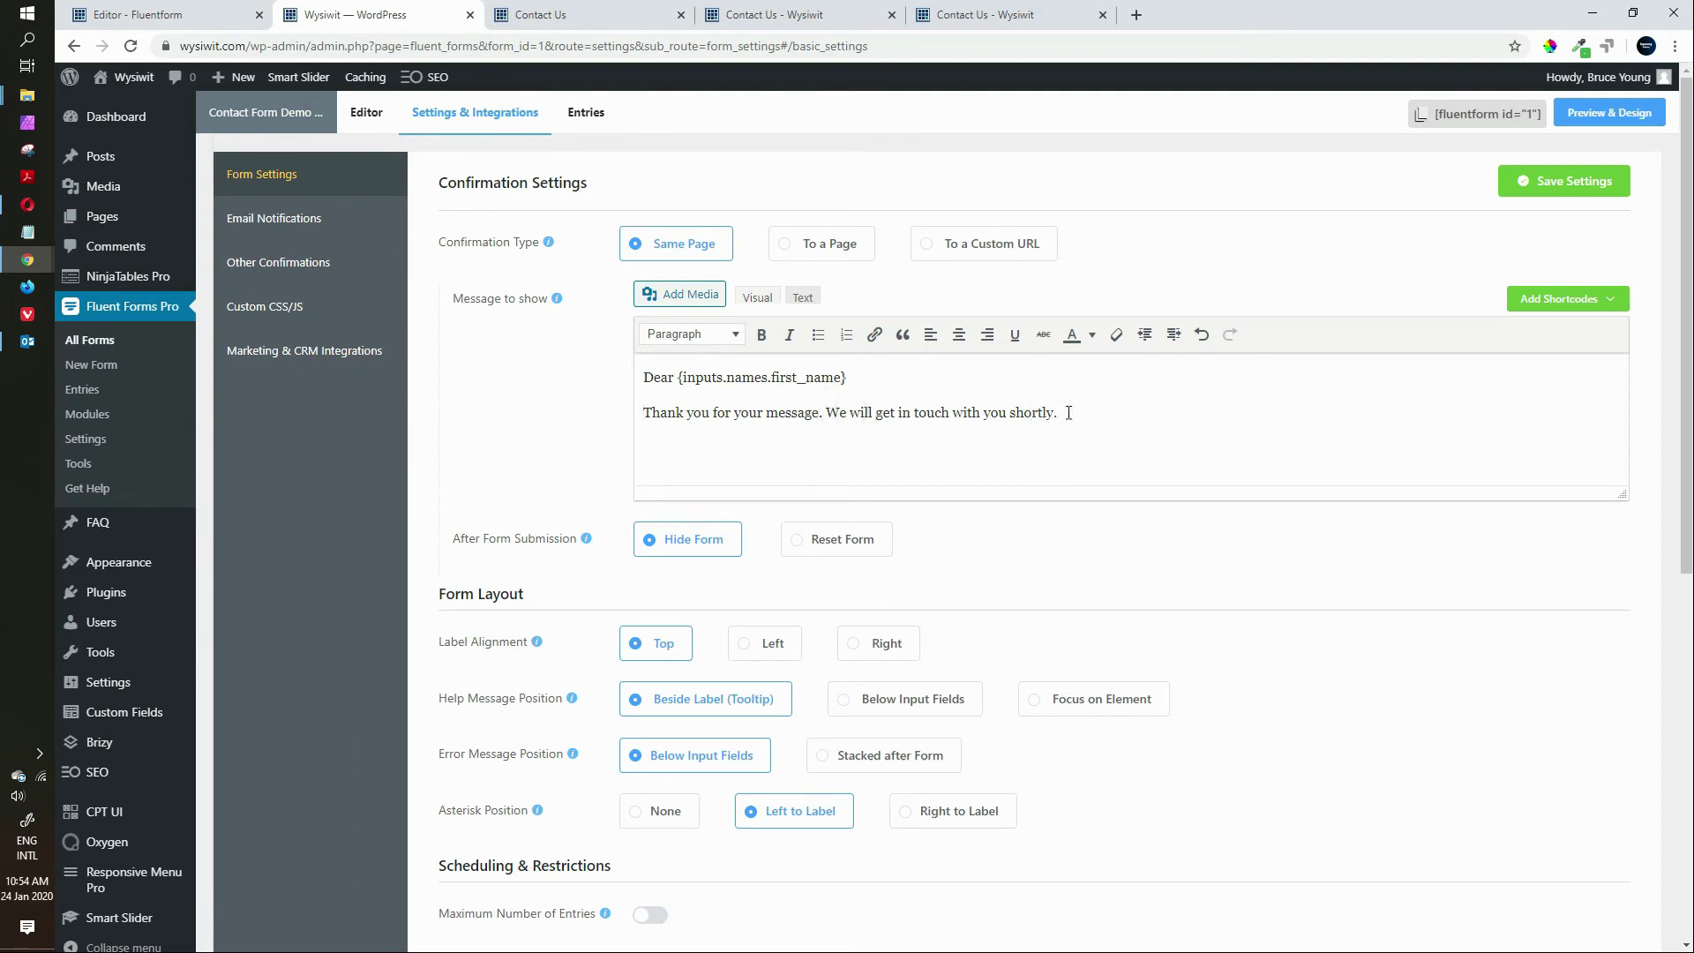
{"action": "key", "text": "Return"}
{"action": "type", "text": "Regards,"}
{"action": "key", "text": "Return"}
{"action": "type", "text": "The te"}
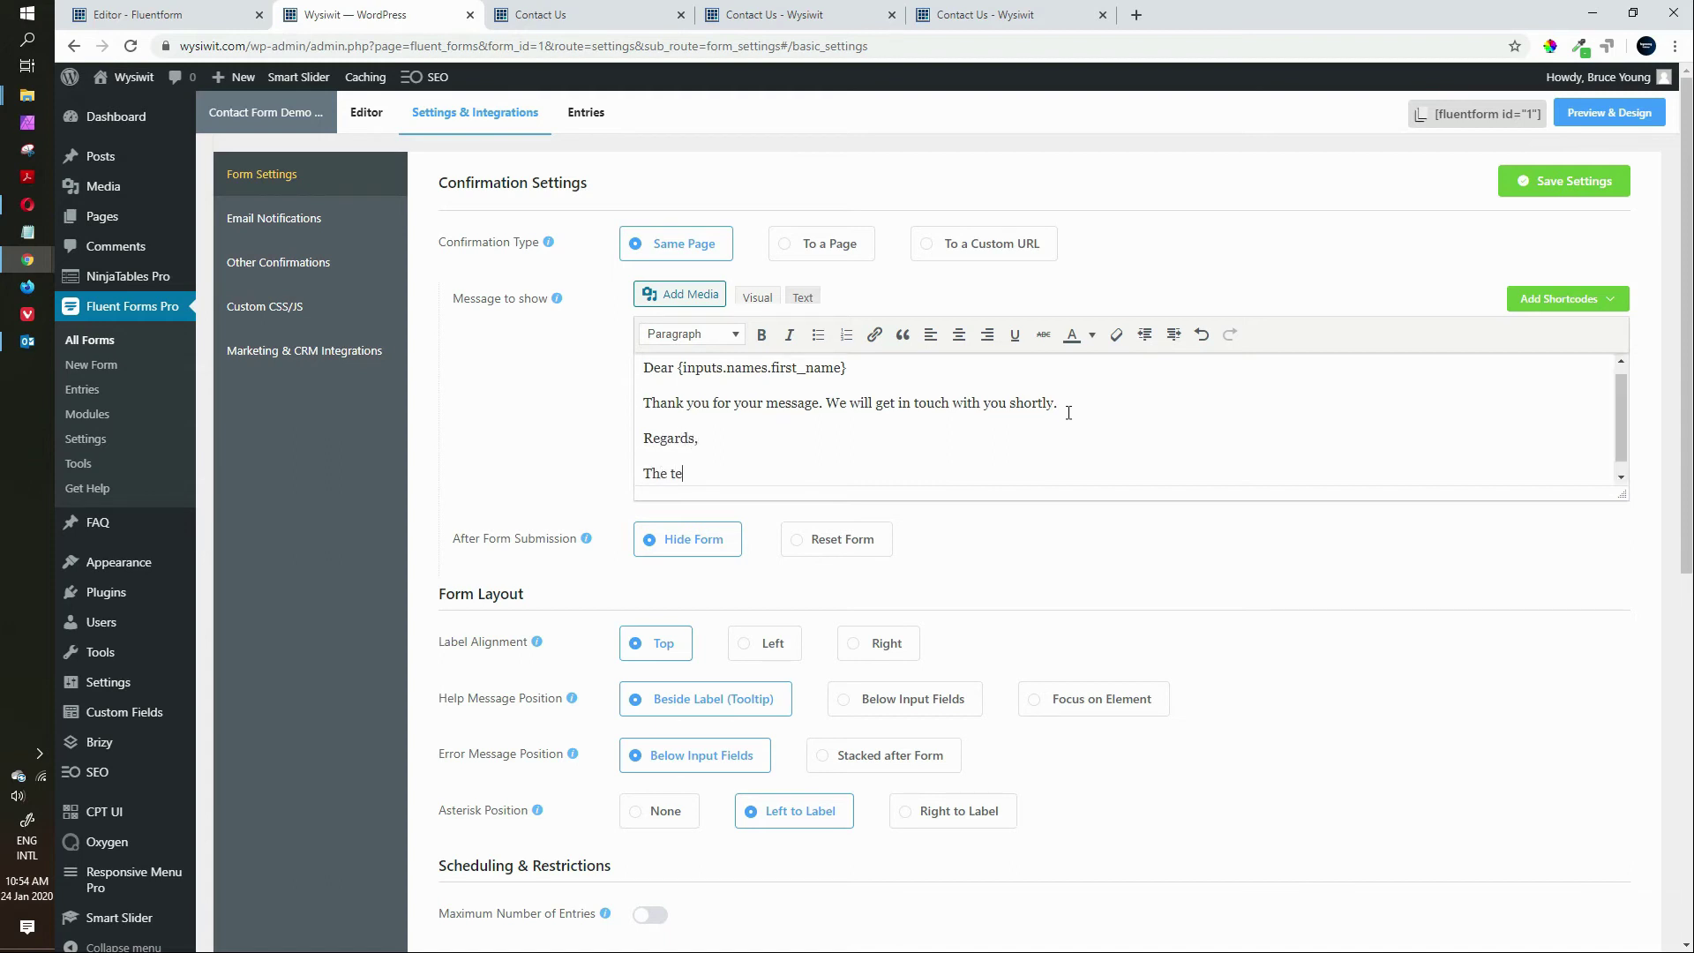
{"action": "type", "text": "am"}
{"action": "left_click", "coordinate": [1555, 181]}
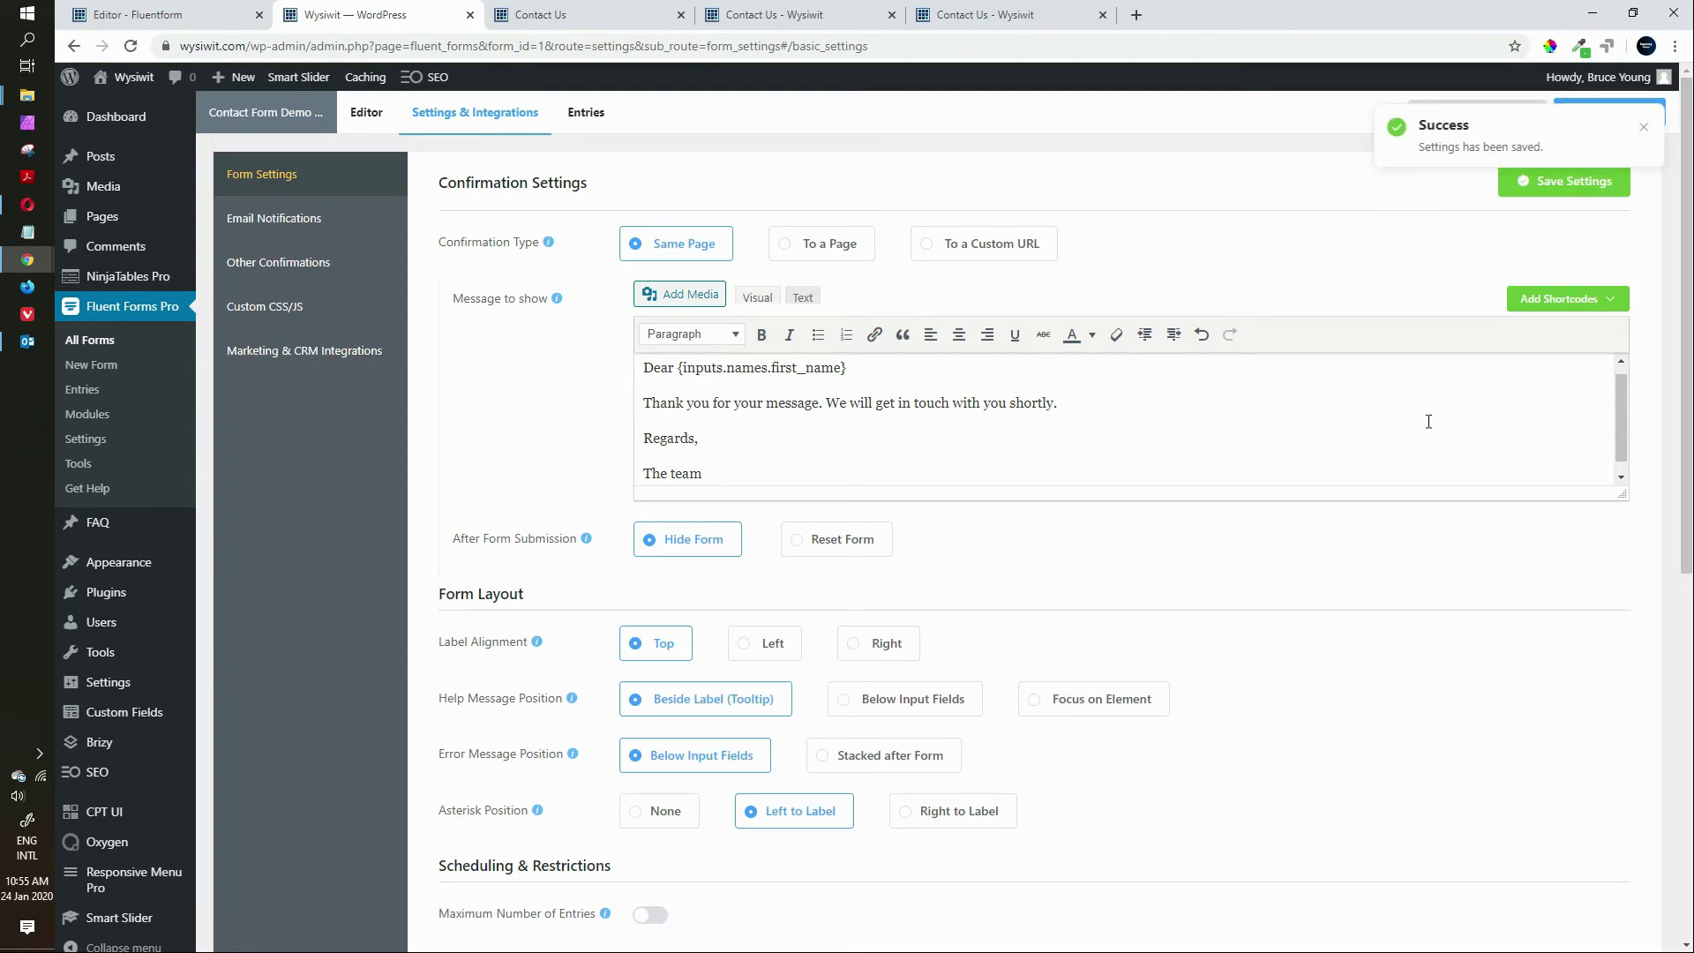
Edit the Admin Notification Email, keeping Send To as an entered address
{"action": "left_click", "coordinate": [276, 222]}
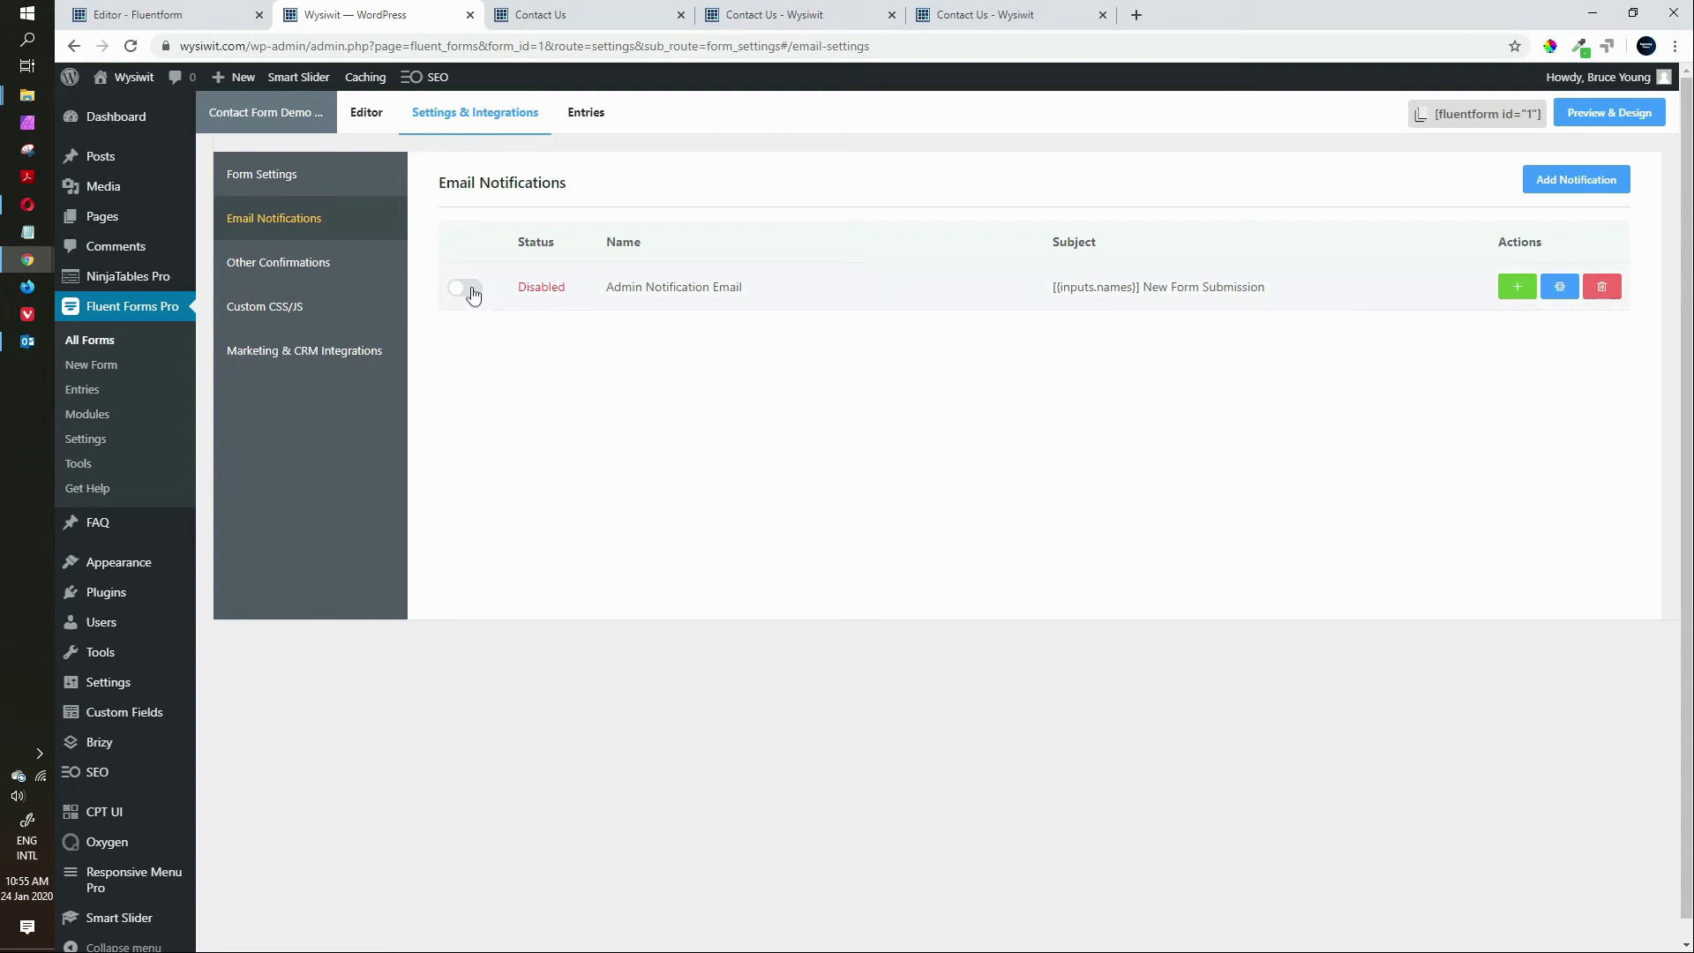
{"action": "left_click", "coordinate": [1559, 286]}
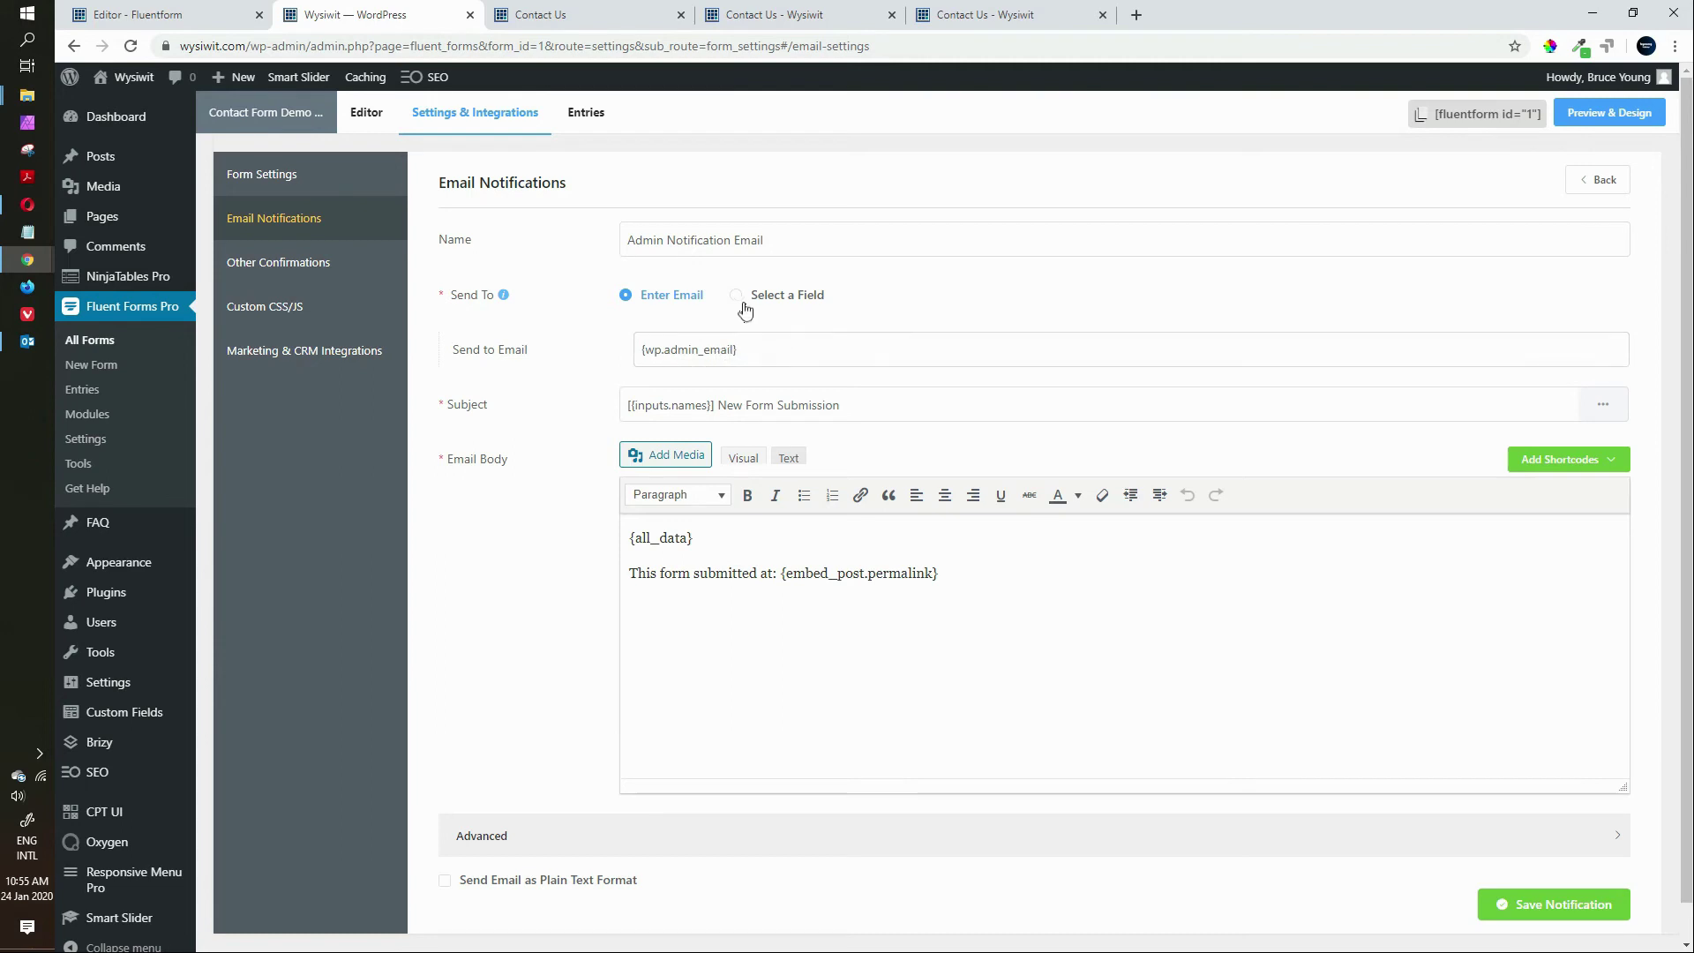
{"action": "left_click_drag", "start_coordinate": [750, 350], "coordinate": [530, 351]}
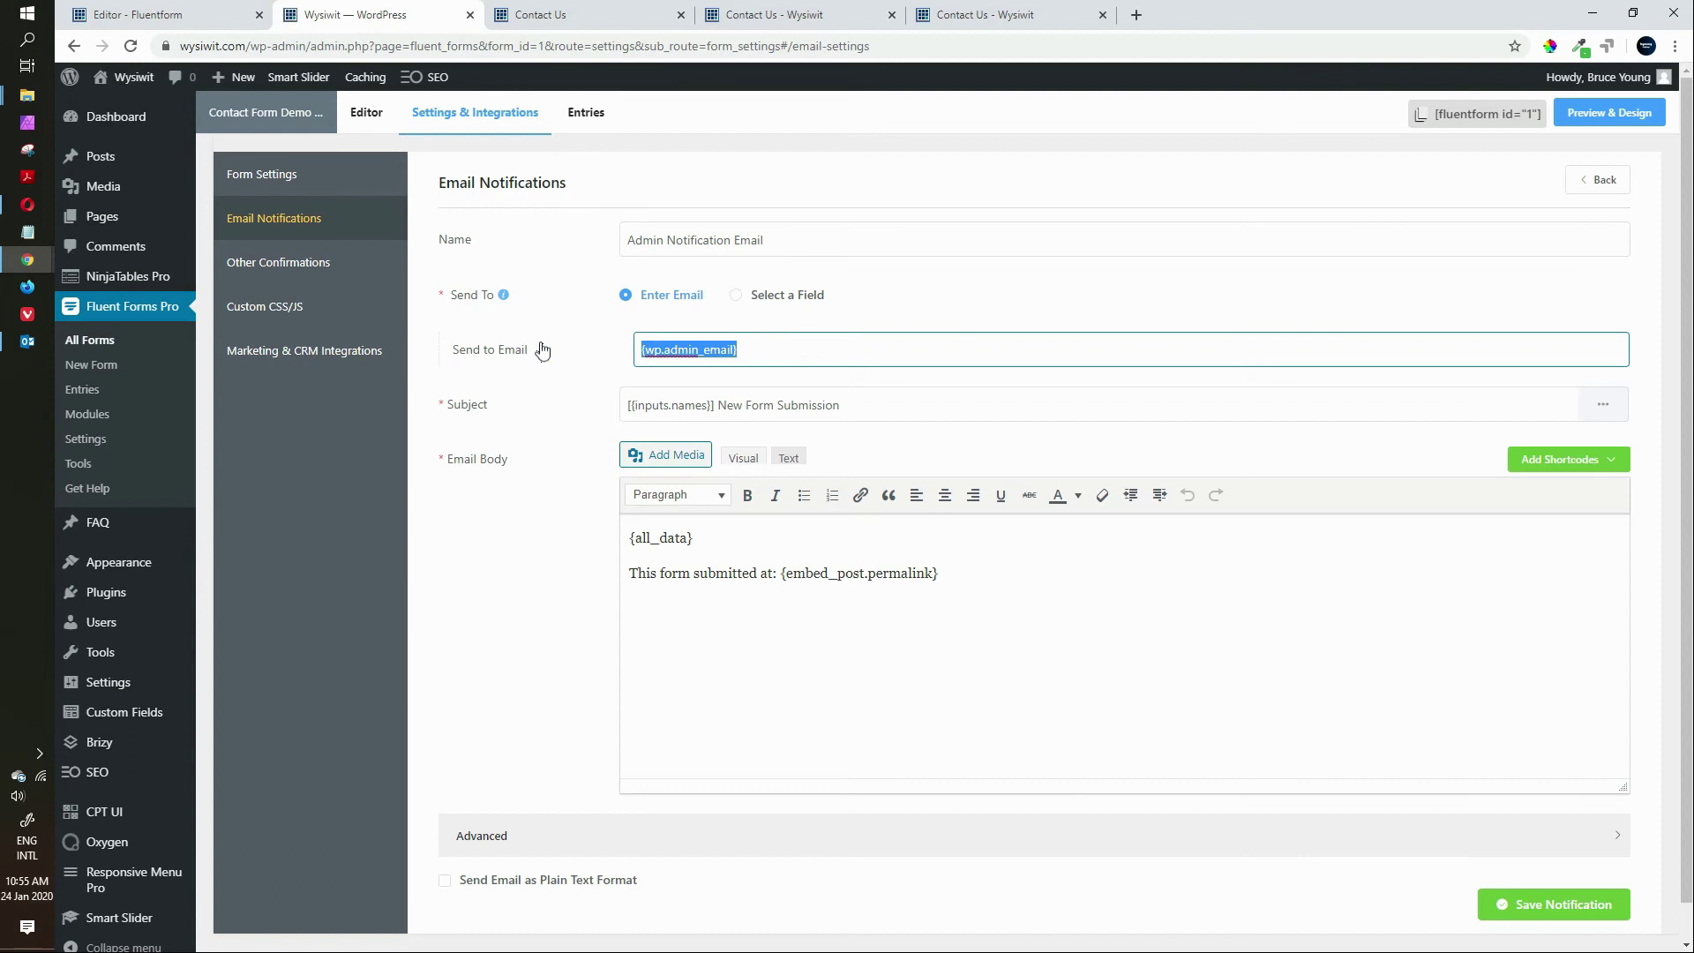
{"action": "left_click", "coordinate": [736, 294]}
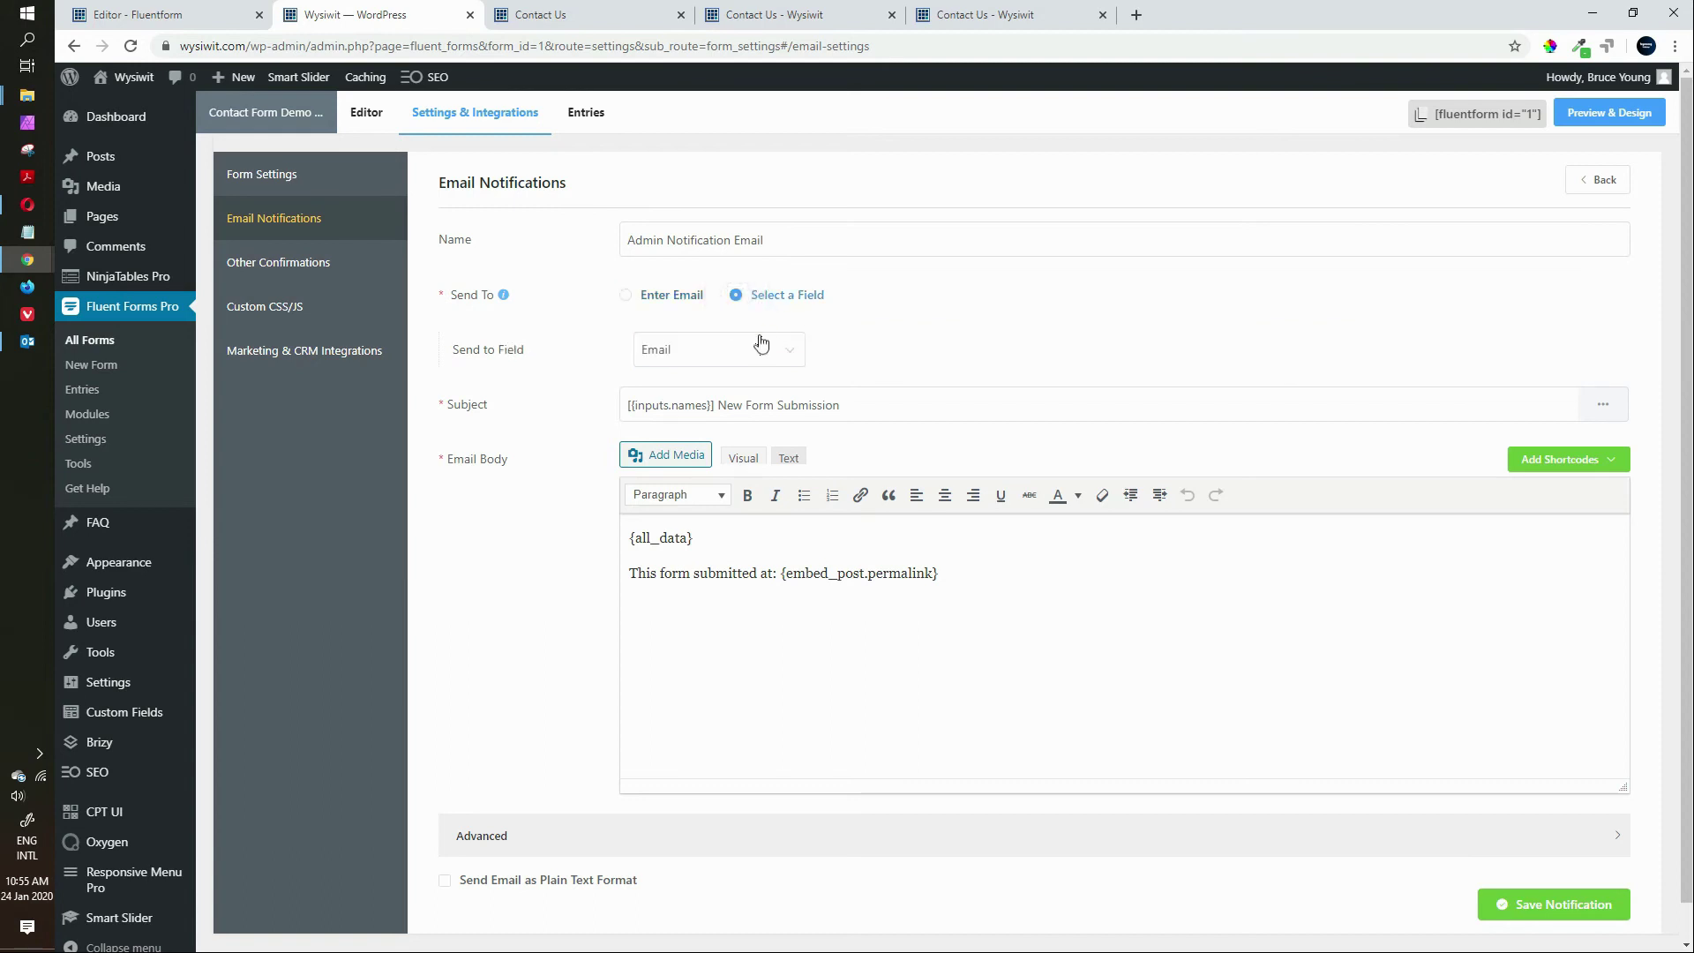
{"action": "left_click", "coordinate": [626, 297]}
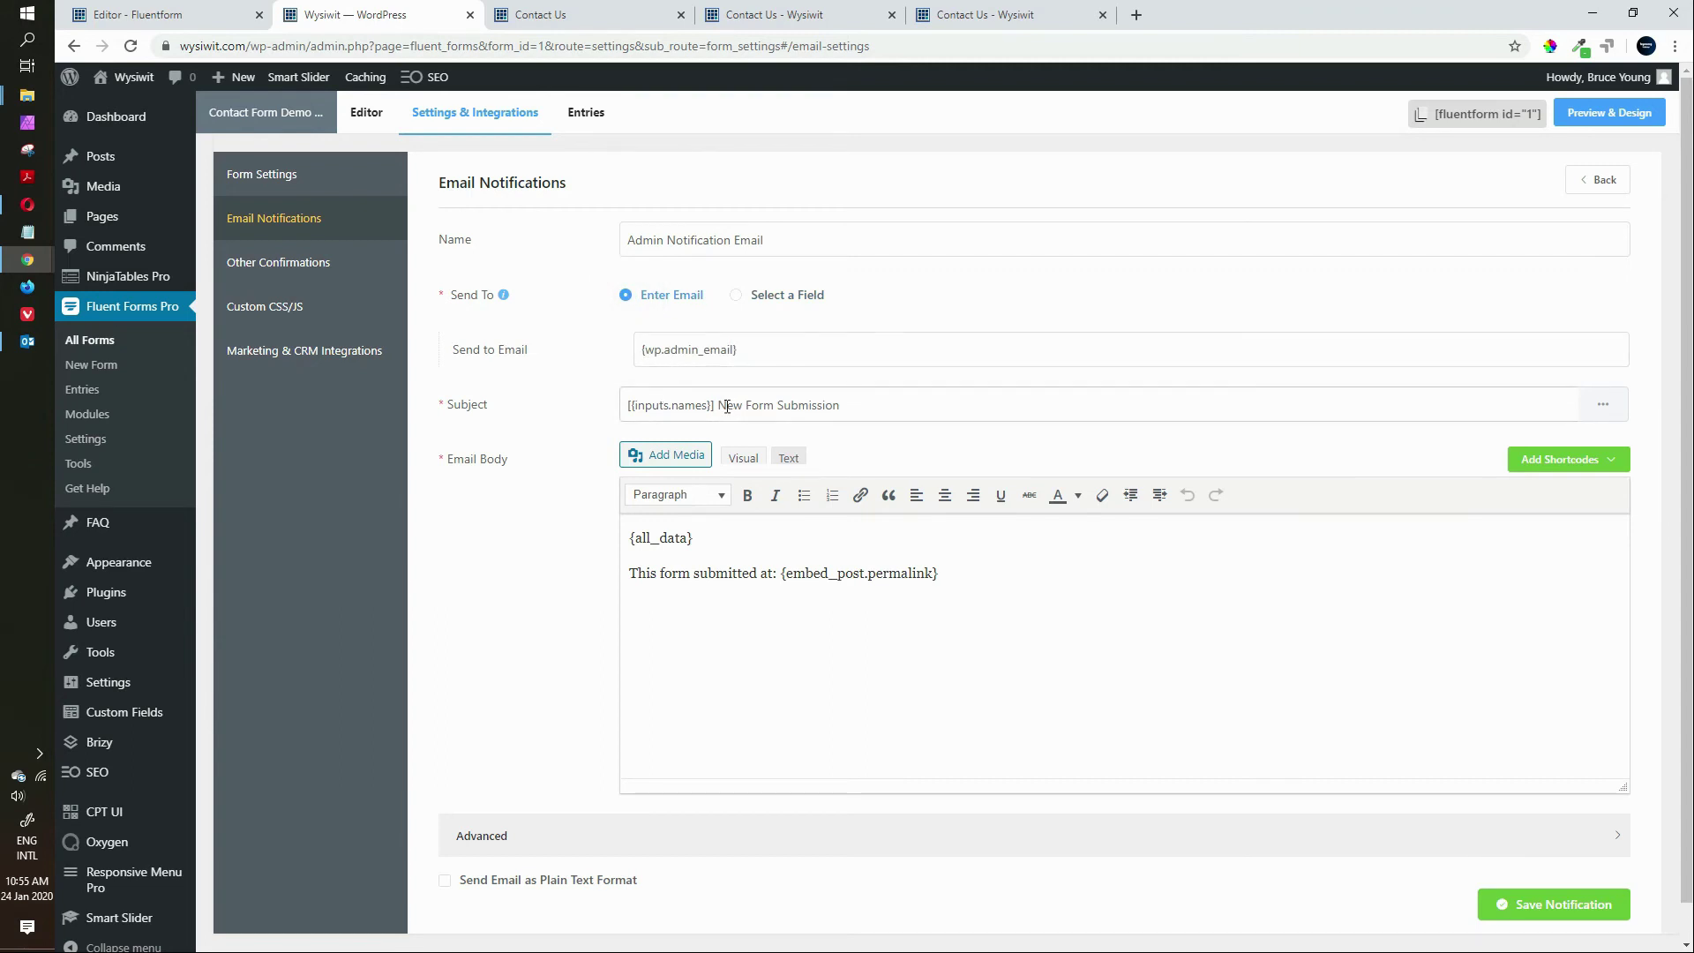
Rewrite the subject as 'Contact Form - {inputs.names.first_name} - {inputs.subject}'
{"action": "left_click", "coordinate": [627, 403]}
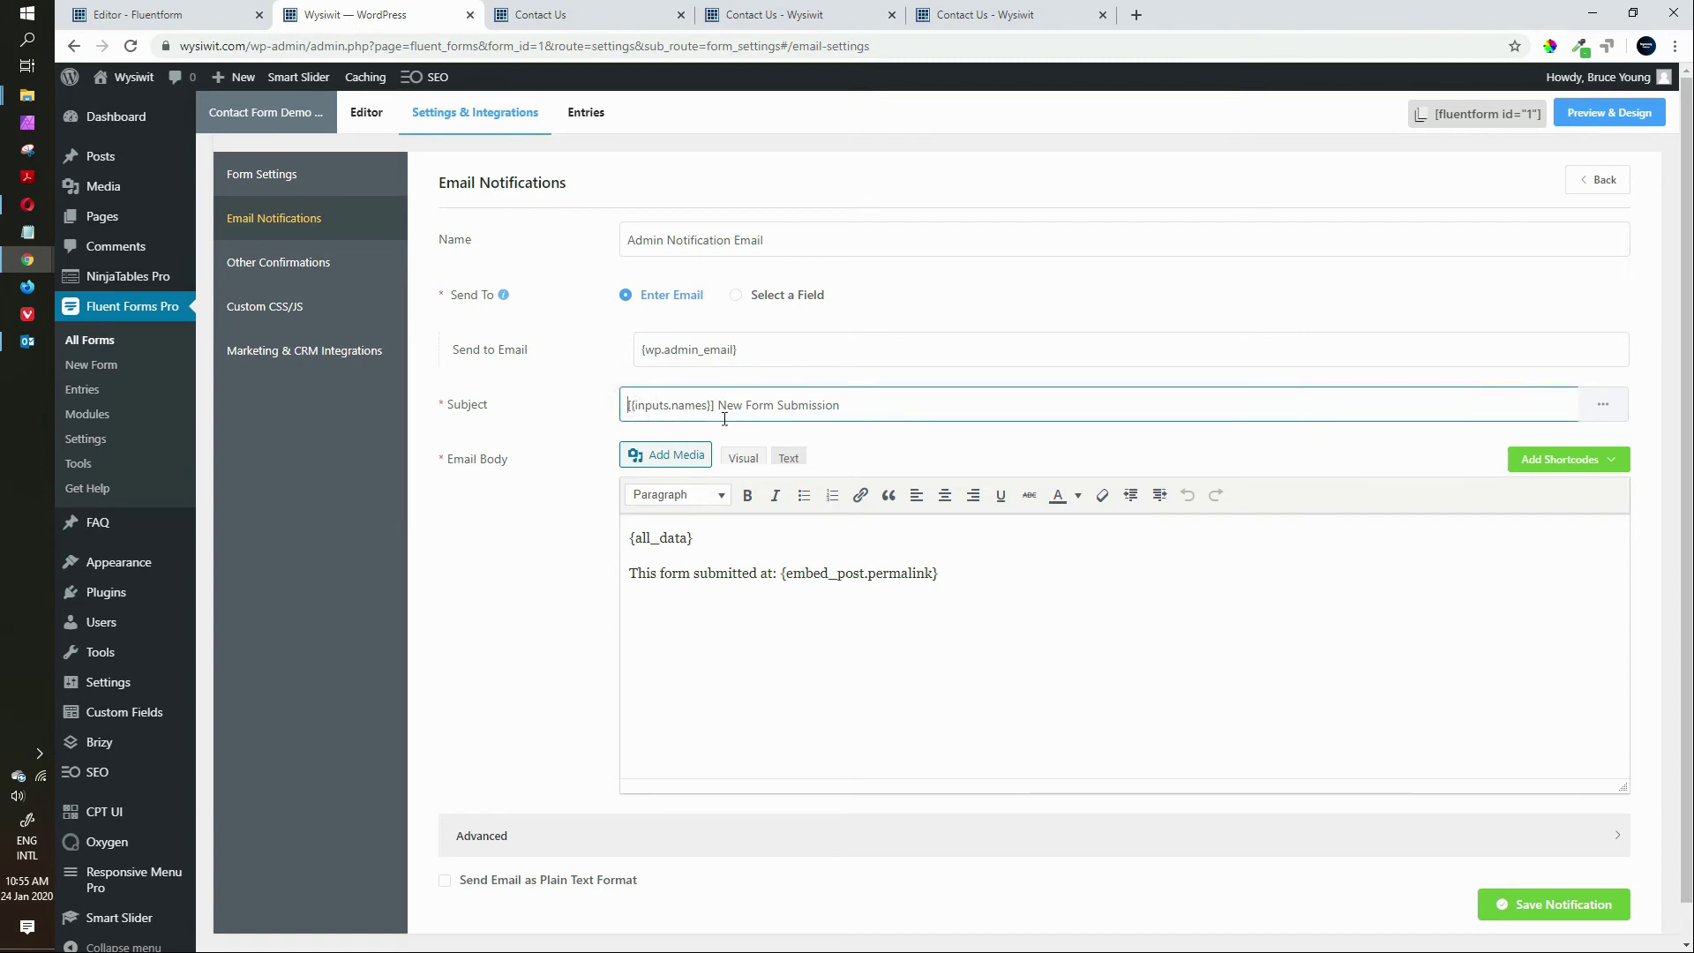
{"action": "type", "text": "Contact F"}
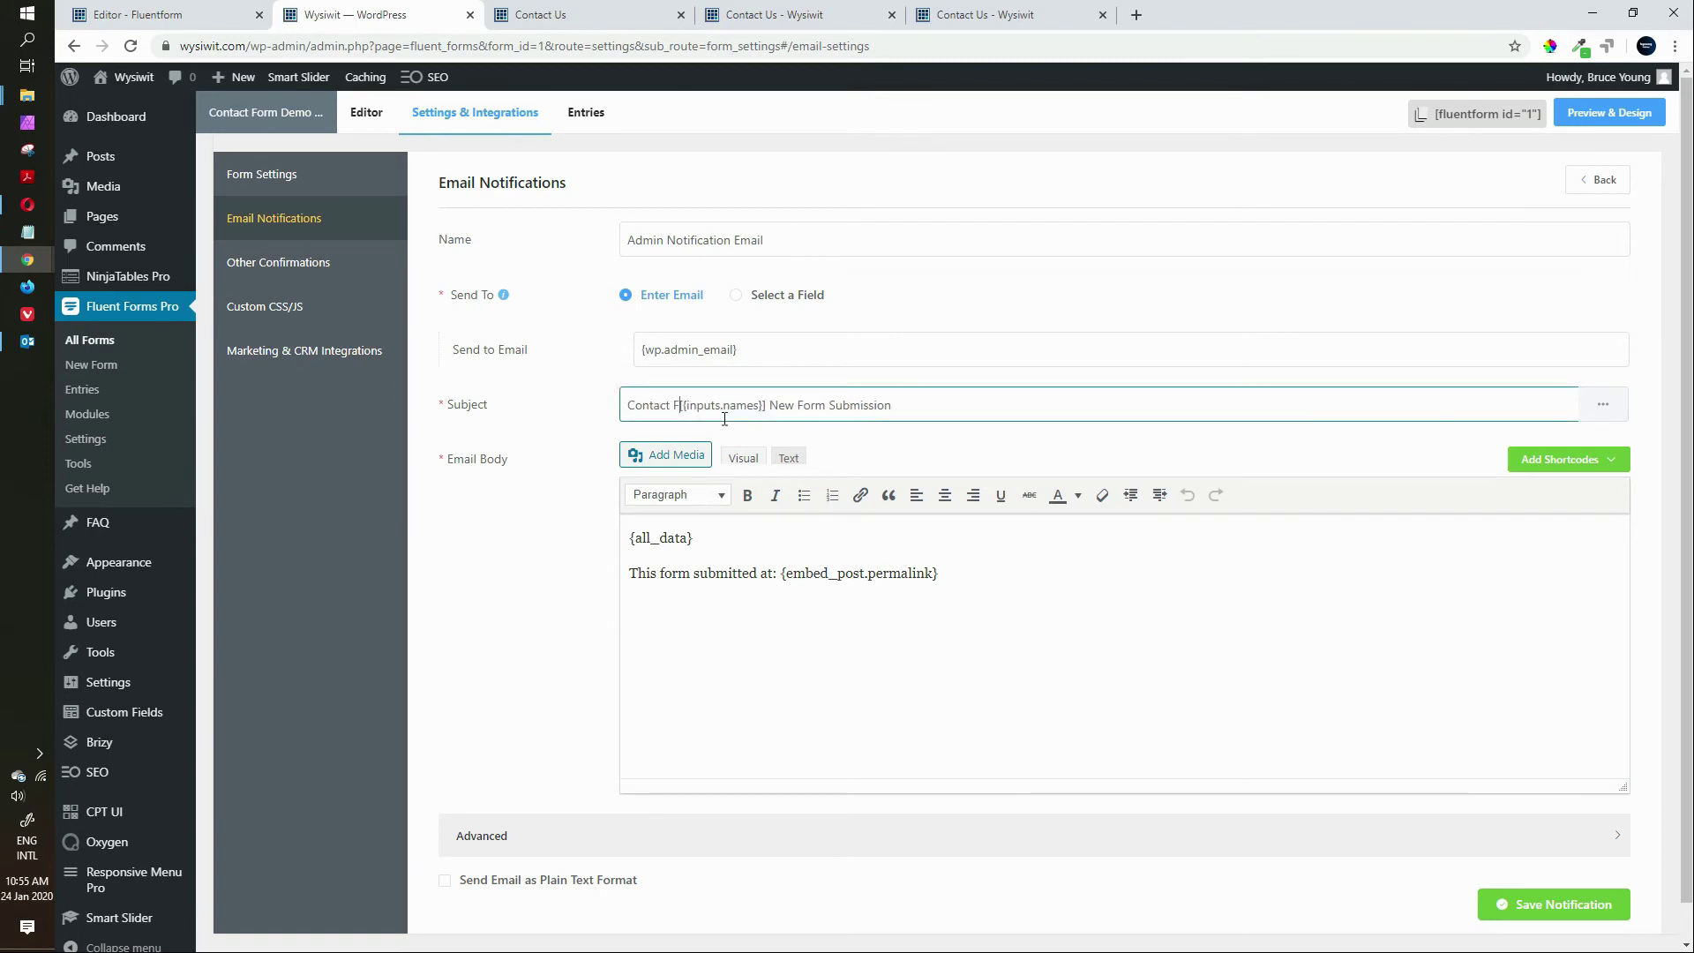
{"action": "type", "text": "orm -"}
{"action": "left_click_drag", "start_coordinate": [713, 404], "coordinate": [970, 404]}
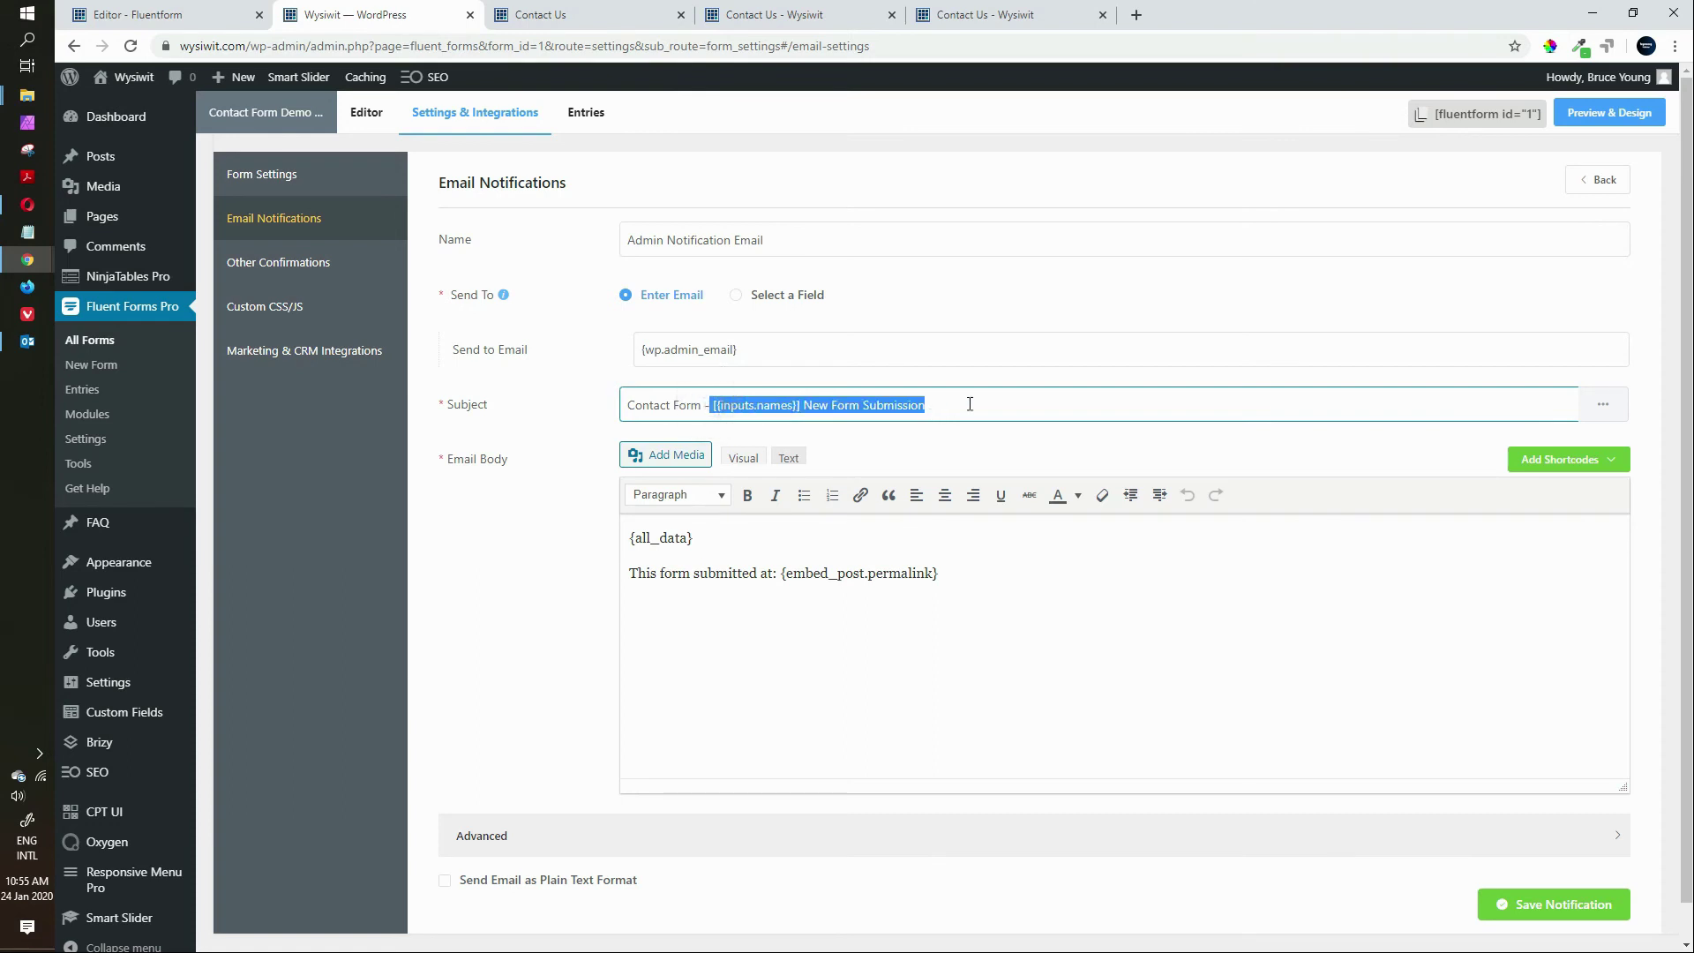
{"action": "key", "text": "BackSpace"}
{"action": "left_click", "coordinate": [1603, 404]}
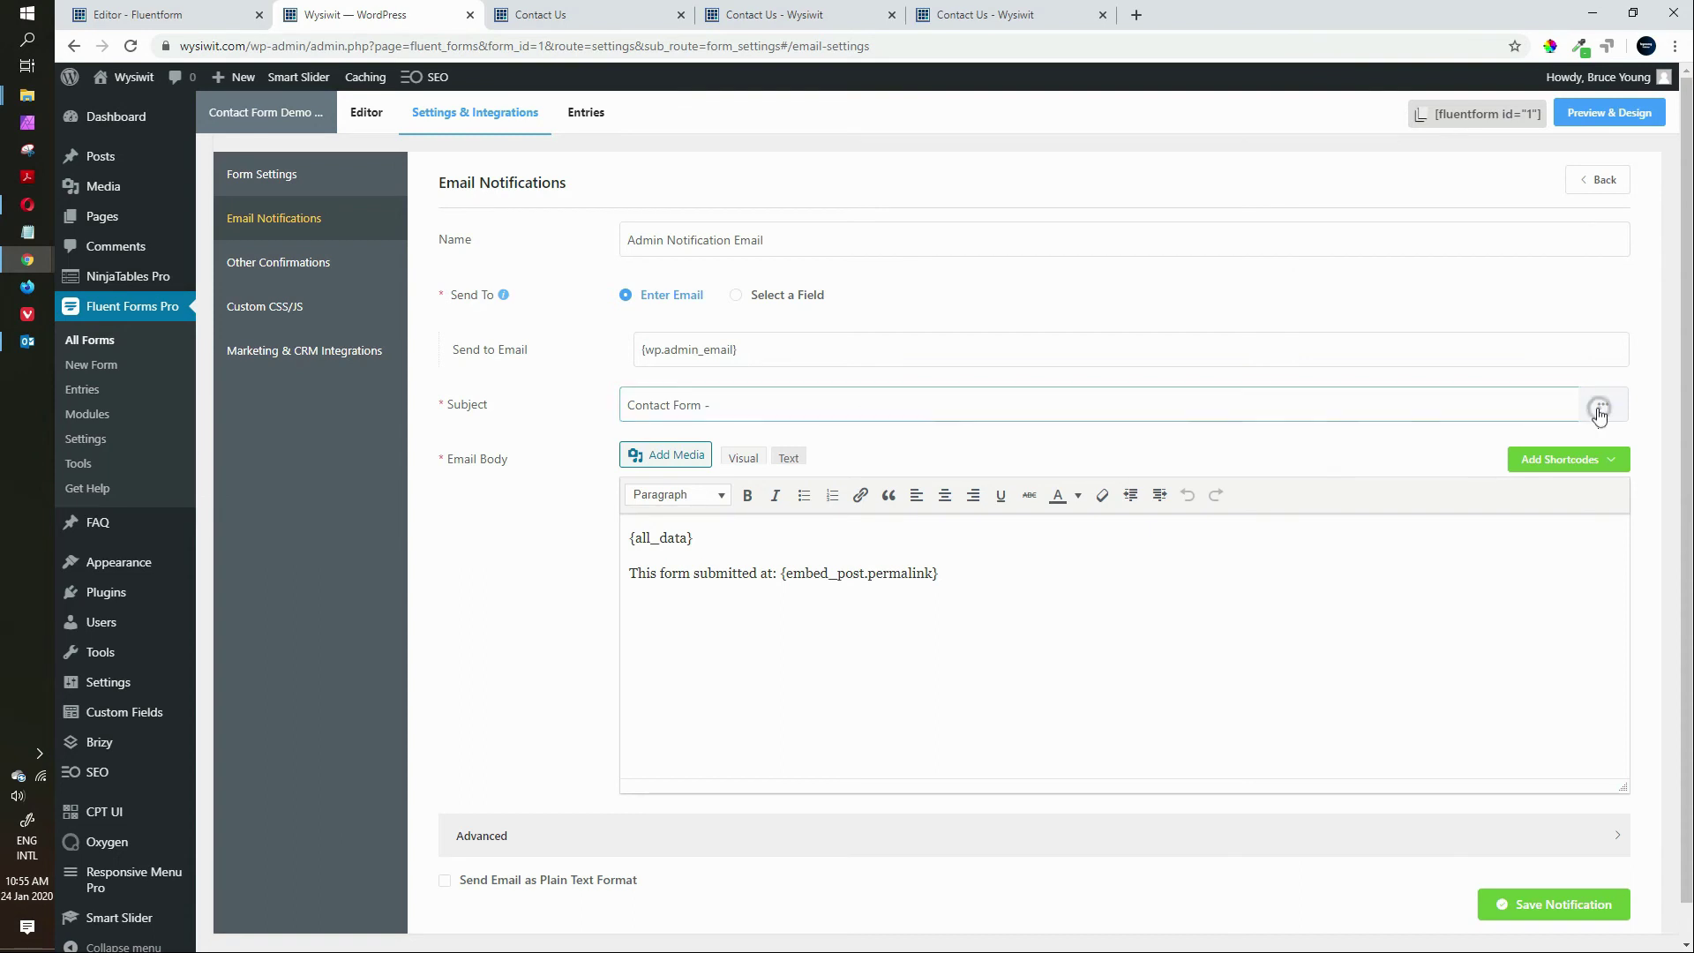
{"action": "left_click", "coordinate": [1579, 498]}
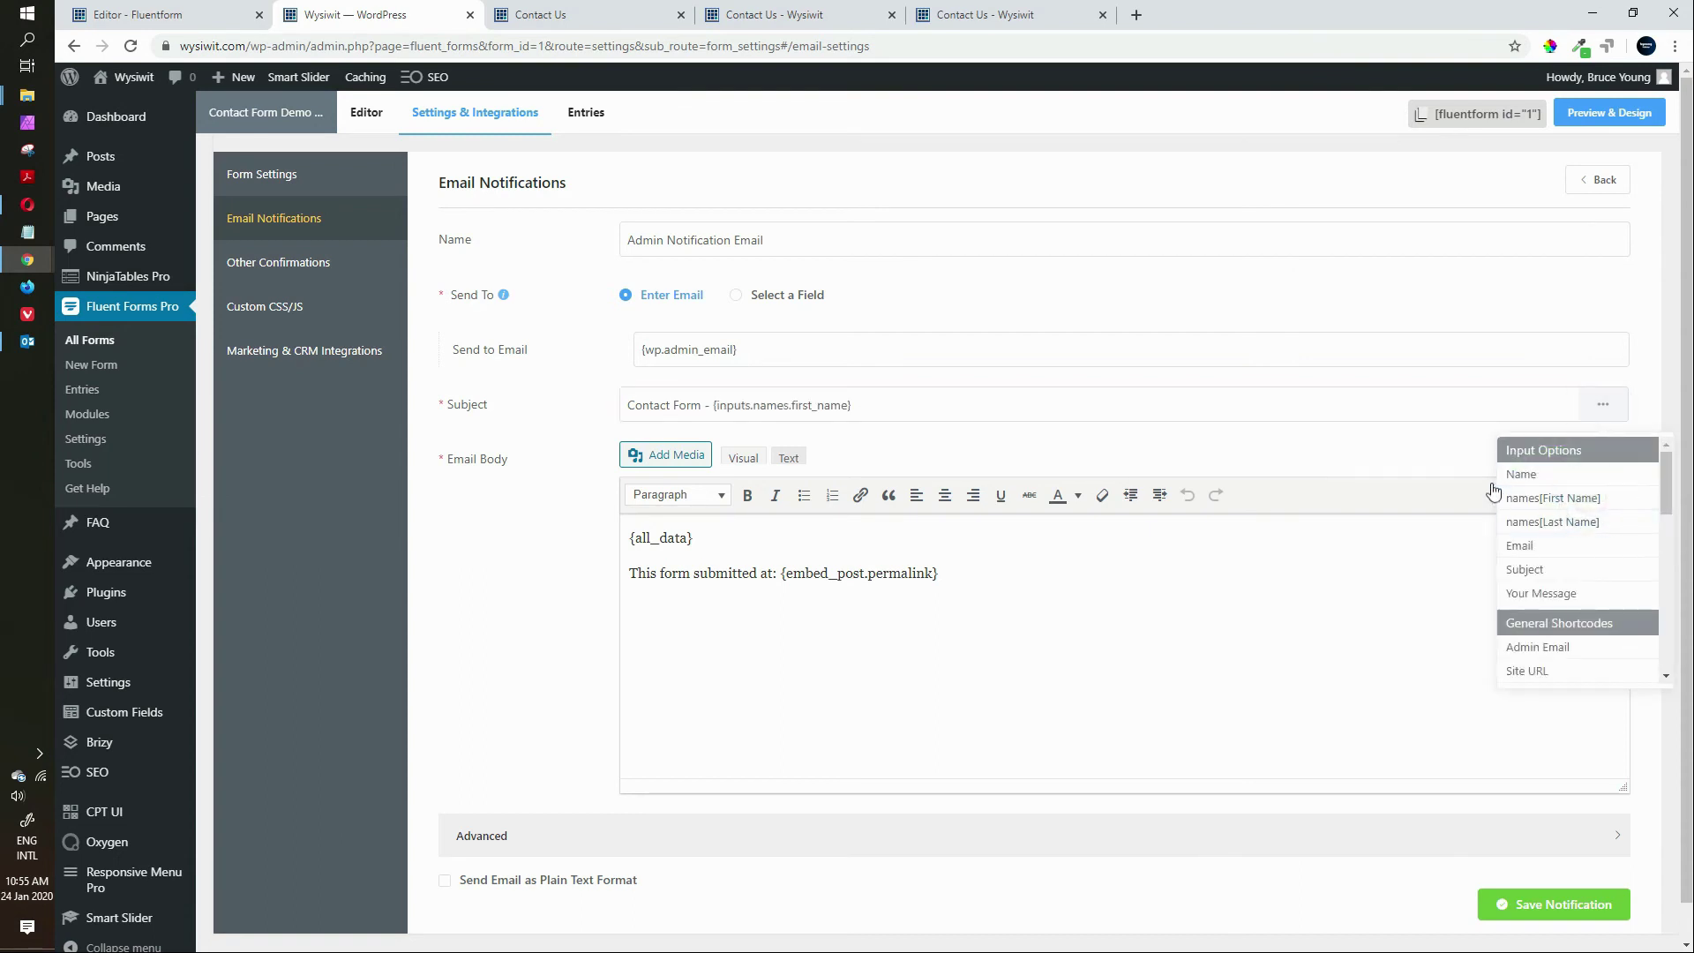
{"action": "scroll", "coordinate": [1493, 491], "scroll_direction": "down", "scroll_amount": 1}
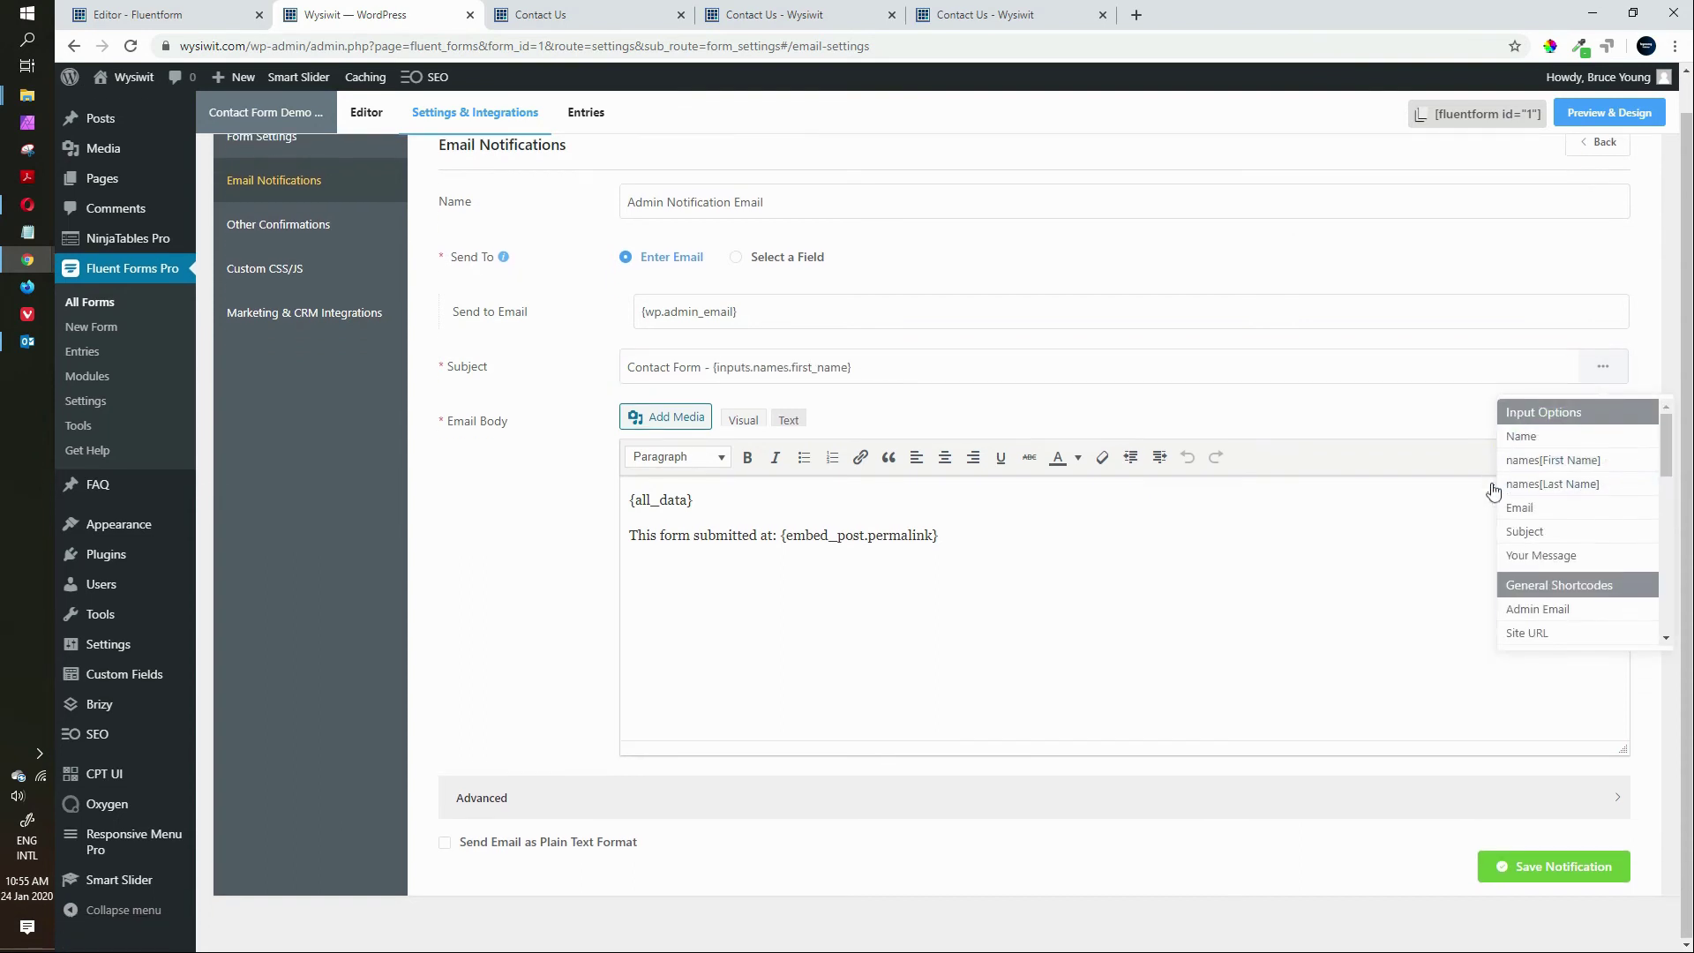
{"action": "left_click", "coordinate": [957, 364]}
{"action": "type", "text": "-"}
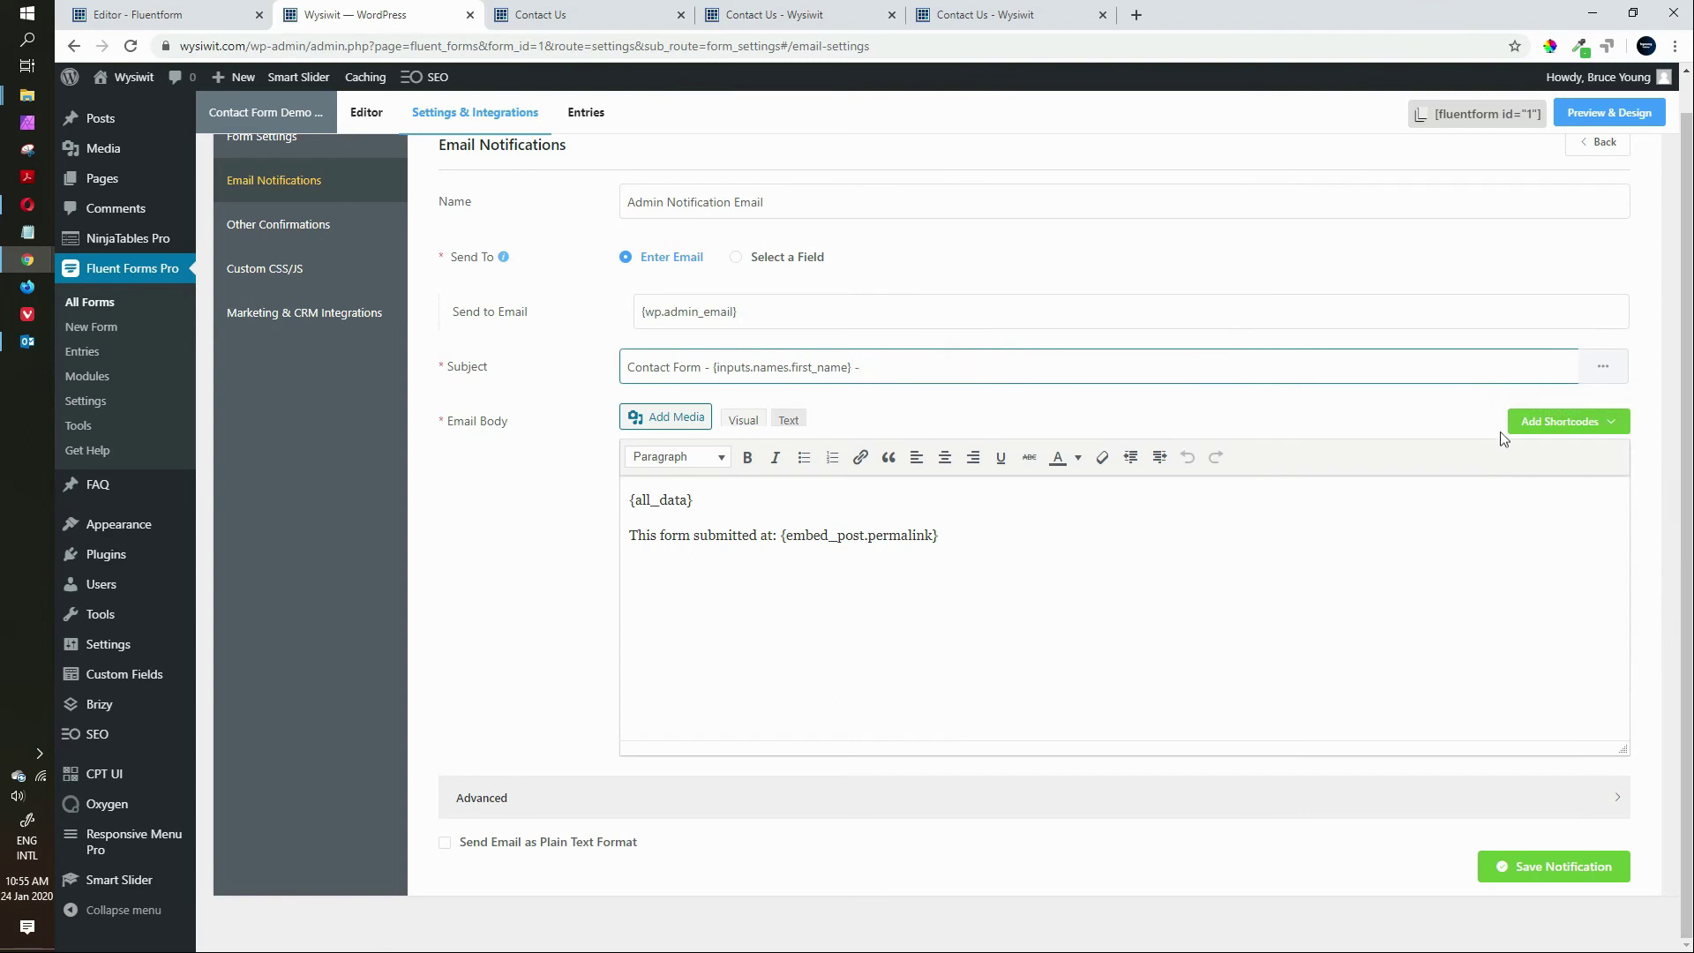
{"action": "left_click", "coordinate": [1603, 366]}
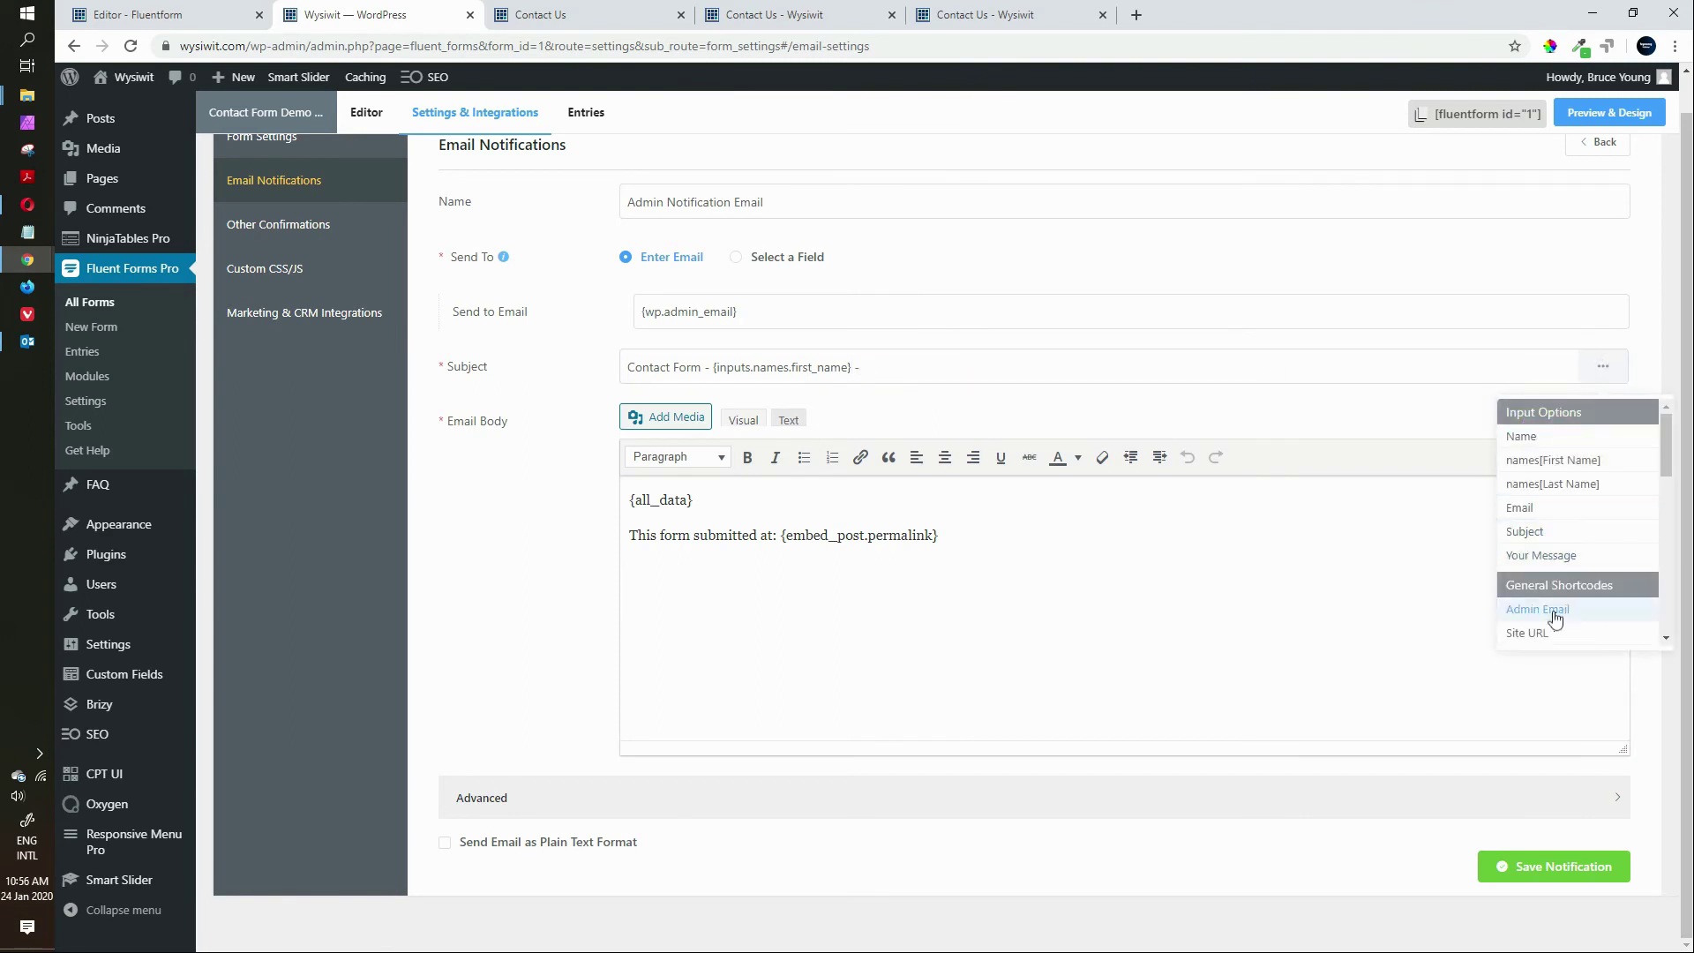
{"action": "left_click", "coordinate": [1526, 531]}
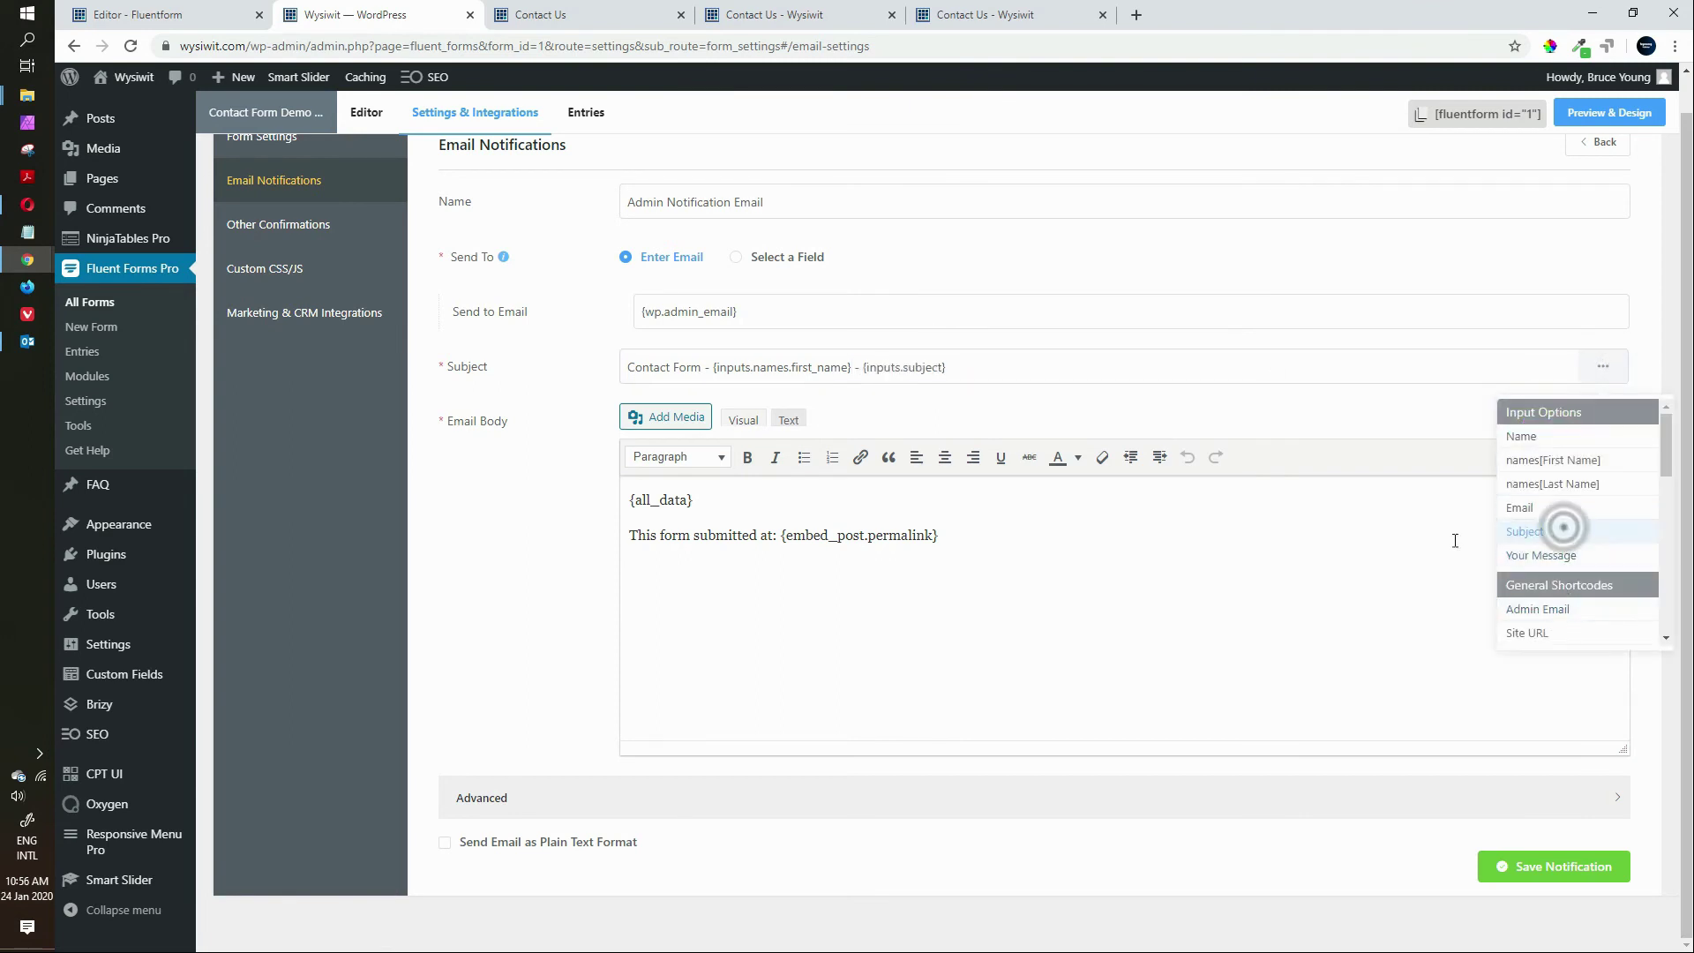
Expand the Advanced section to reveal the sender fields
{"action": "left_click", "coordinate": [1035, 556]}
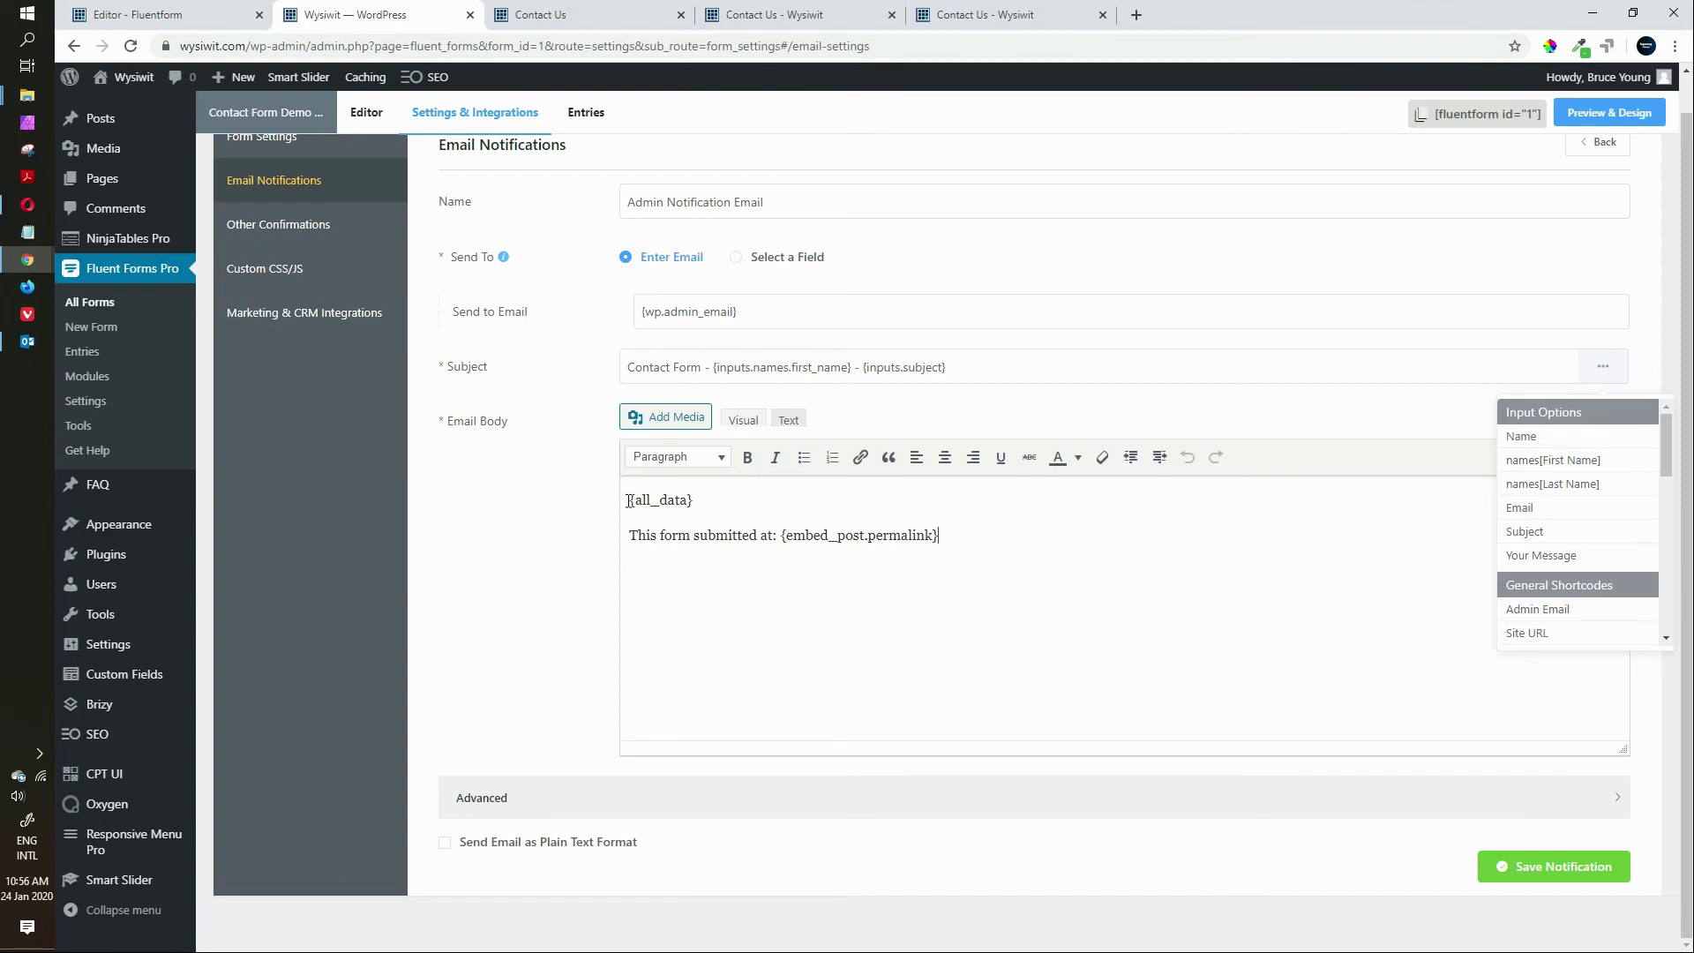
{"action": "left_click", "coordinate": [787, 564]}
{"action": "left_click", "coordinate": [490, 799]}
Set the From Name to the submitter's first-name and last-name shortcodes
{"action": "scroll", "coordinate": [543, 697], "scroll_direction": "down", "scroll_amount": 4}
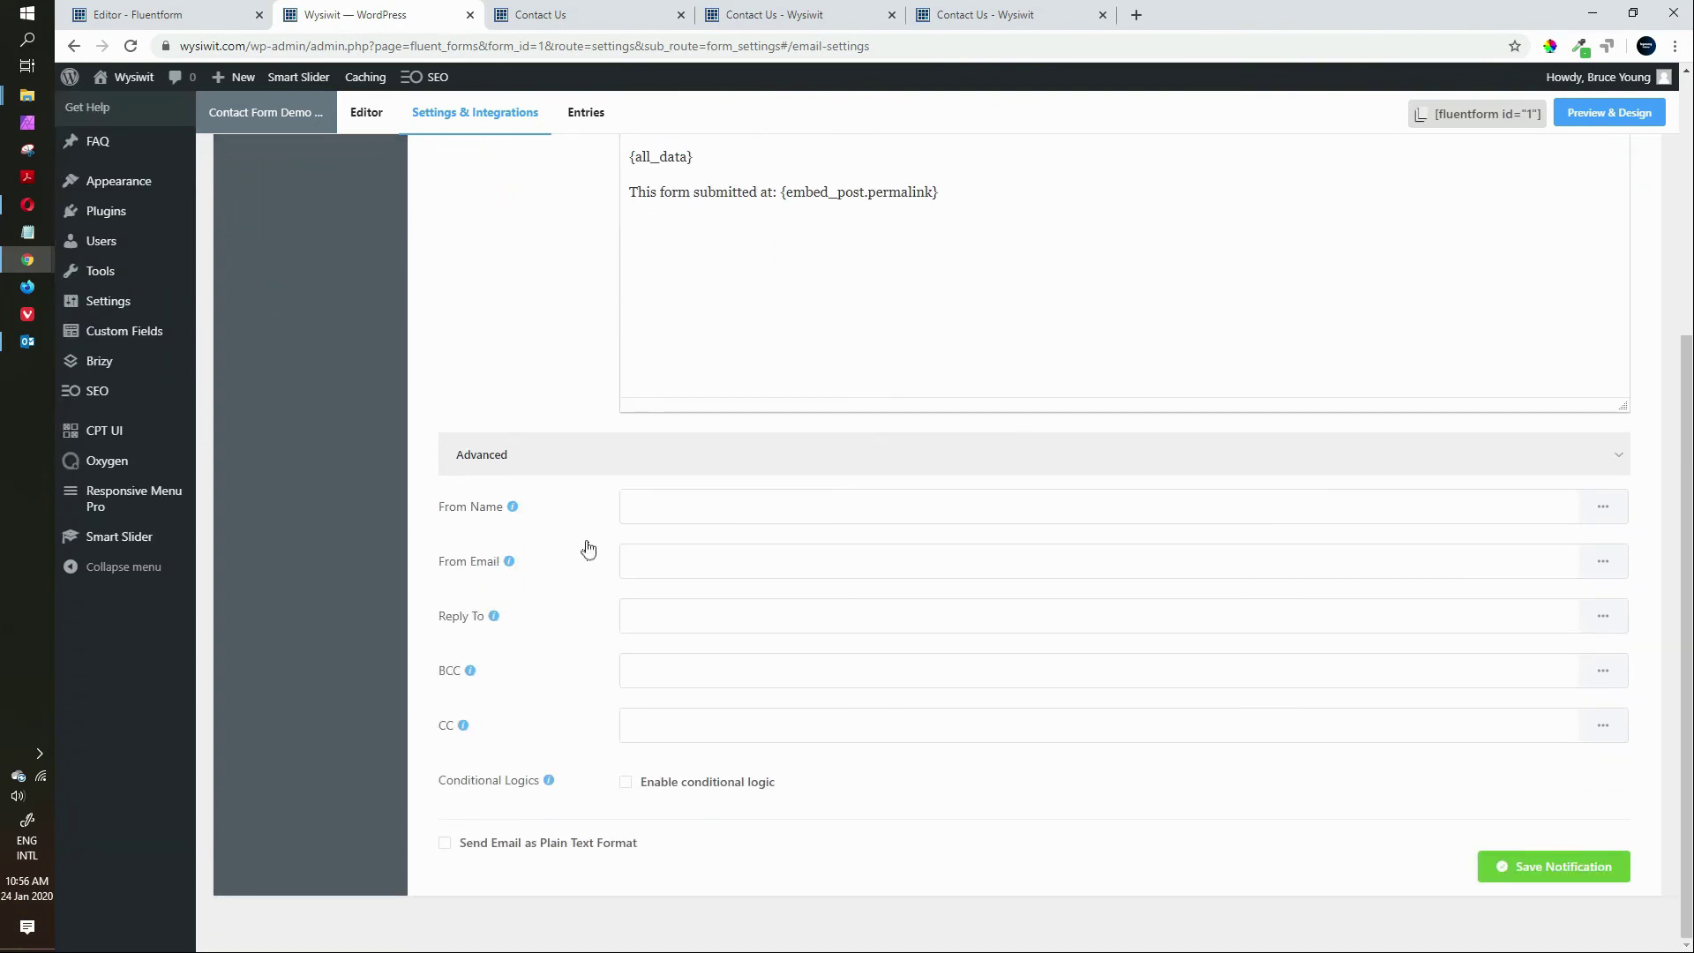
{"action": "left_click", "coordinate": [637, 502]}
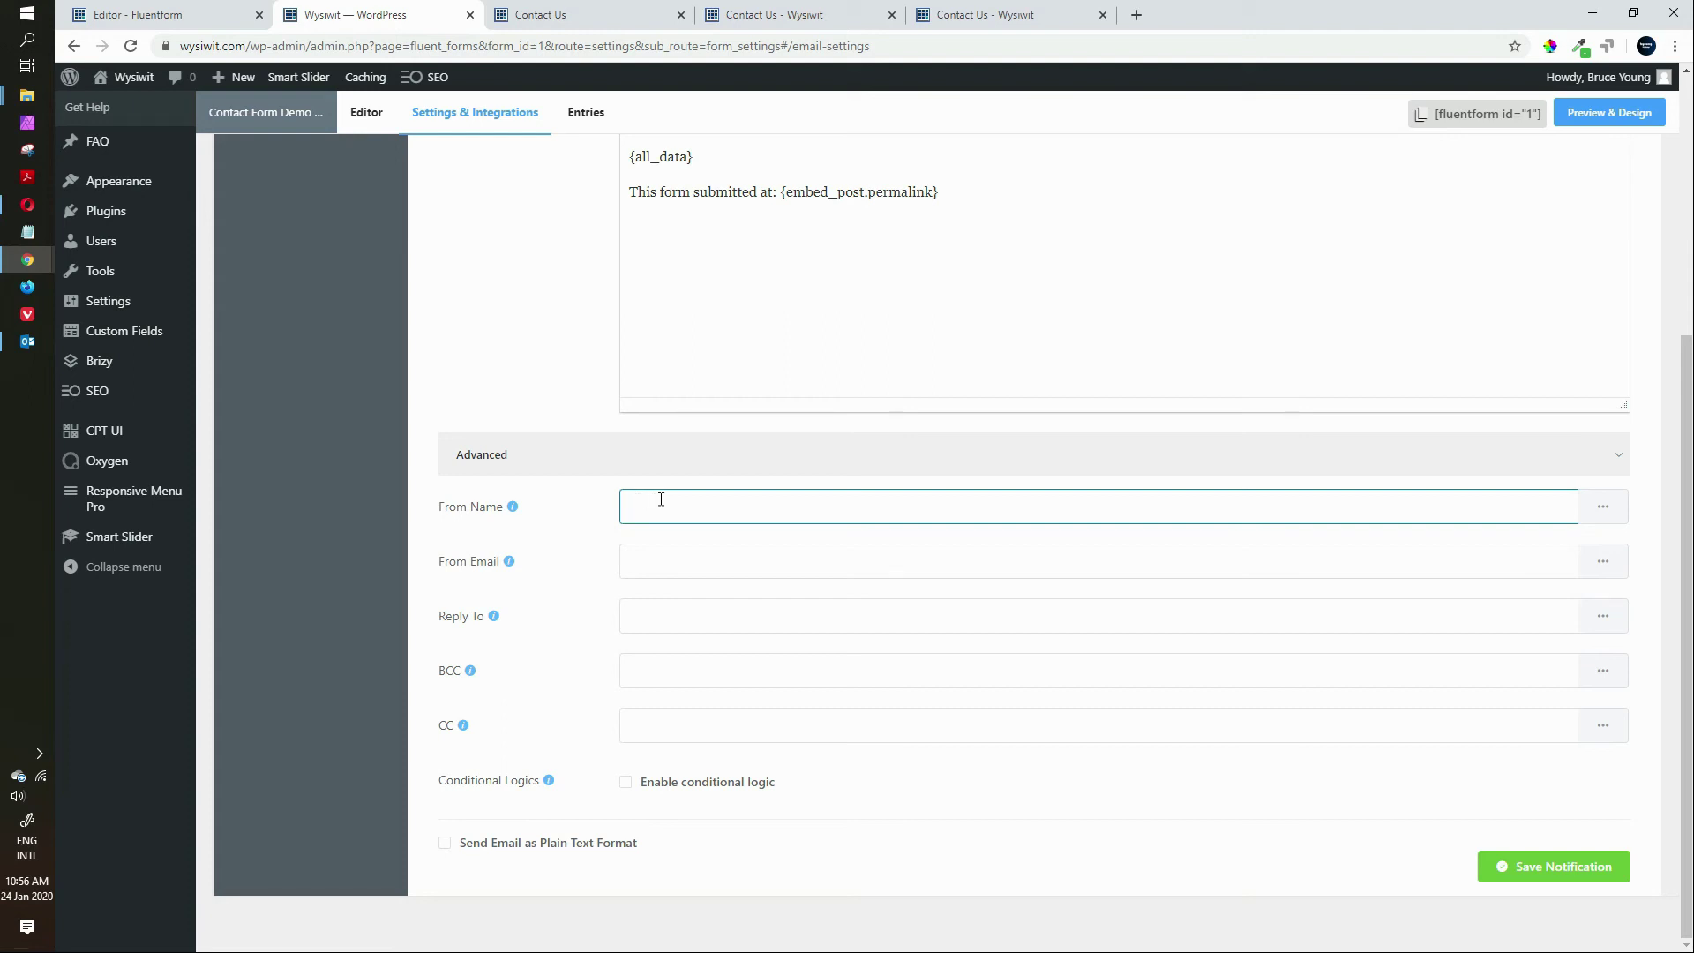
{"action": "left_click", "coordinate": [1603, 508]}
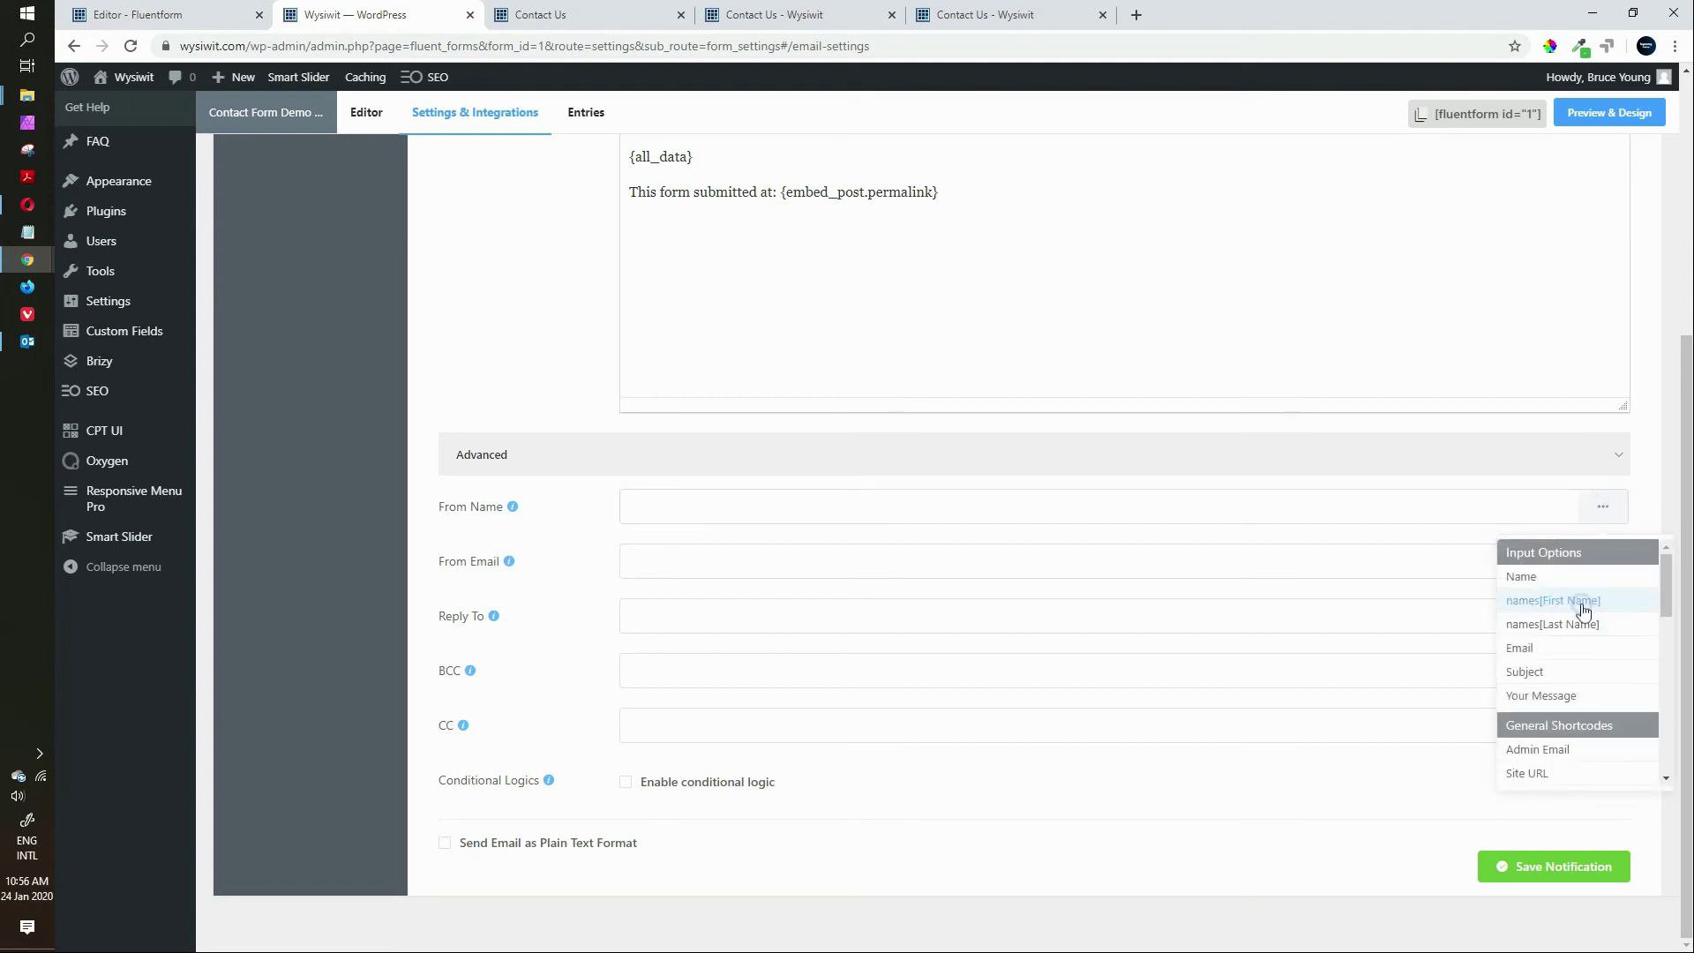
{"action": "left_click", "coordinate": [1587, 604]}
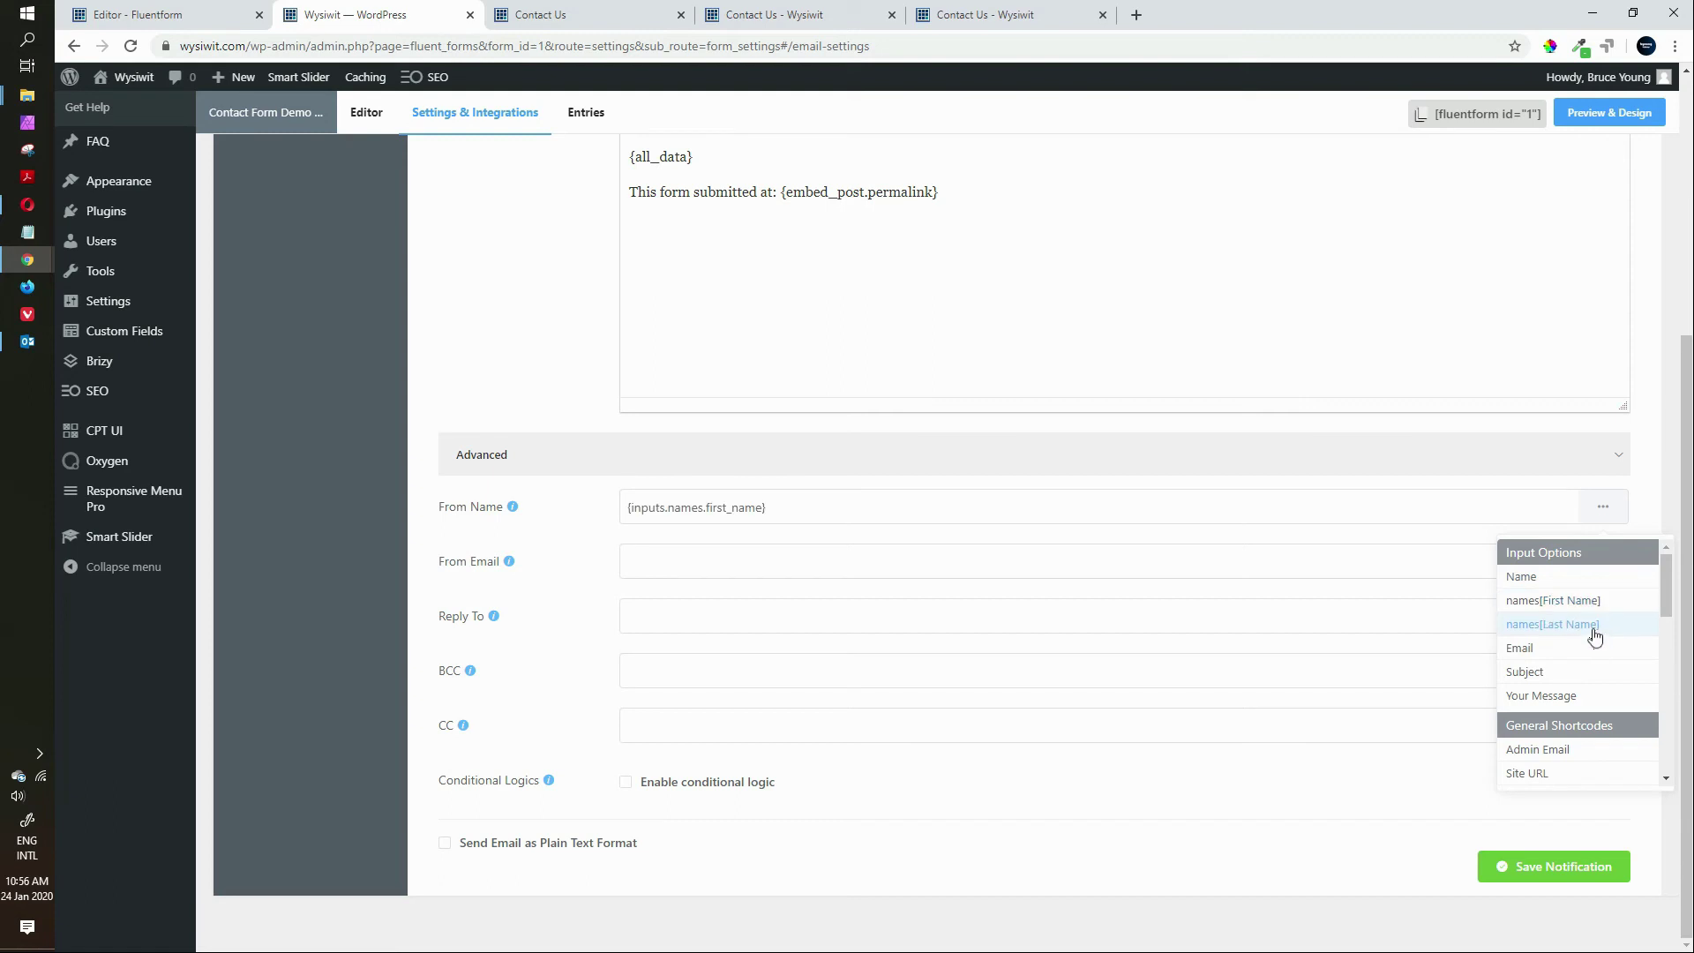
{"action": "left_click", "coordinate": [809, 508]}
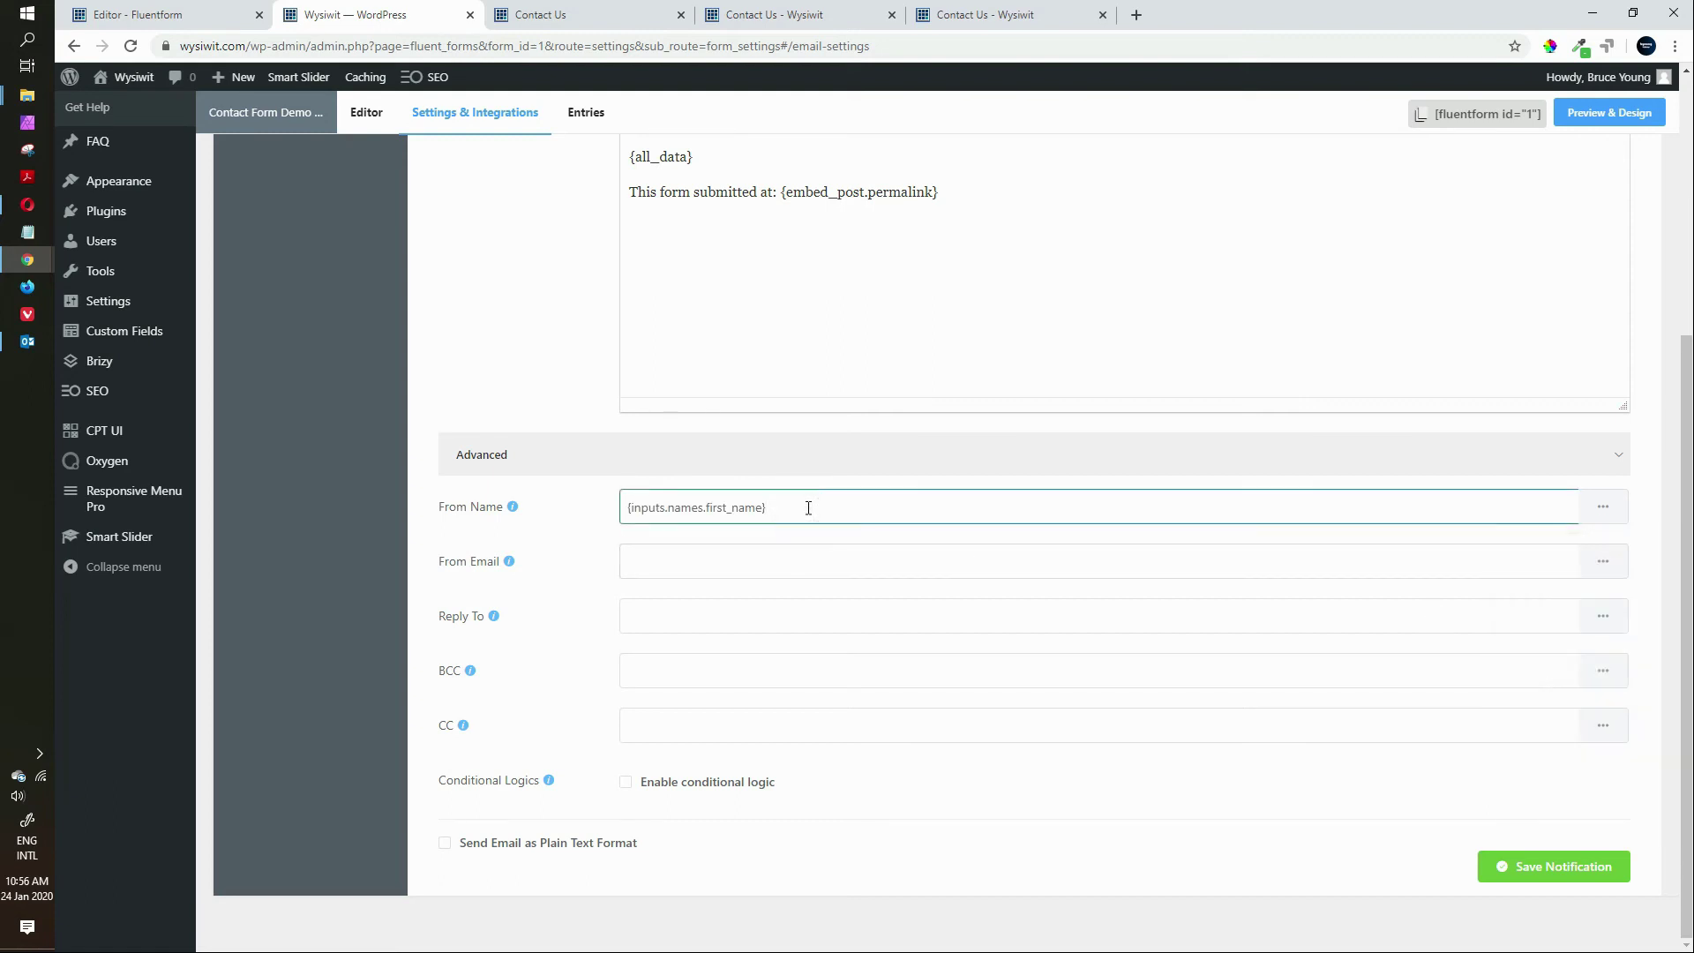
{"action": "left_click", "coordinate": [1602, 504]}
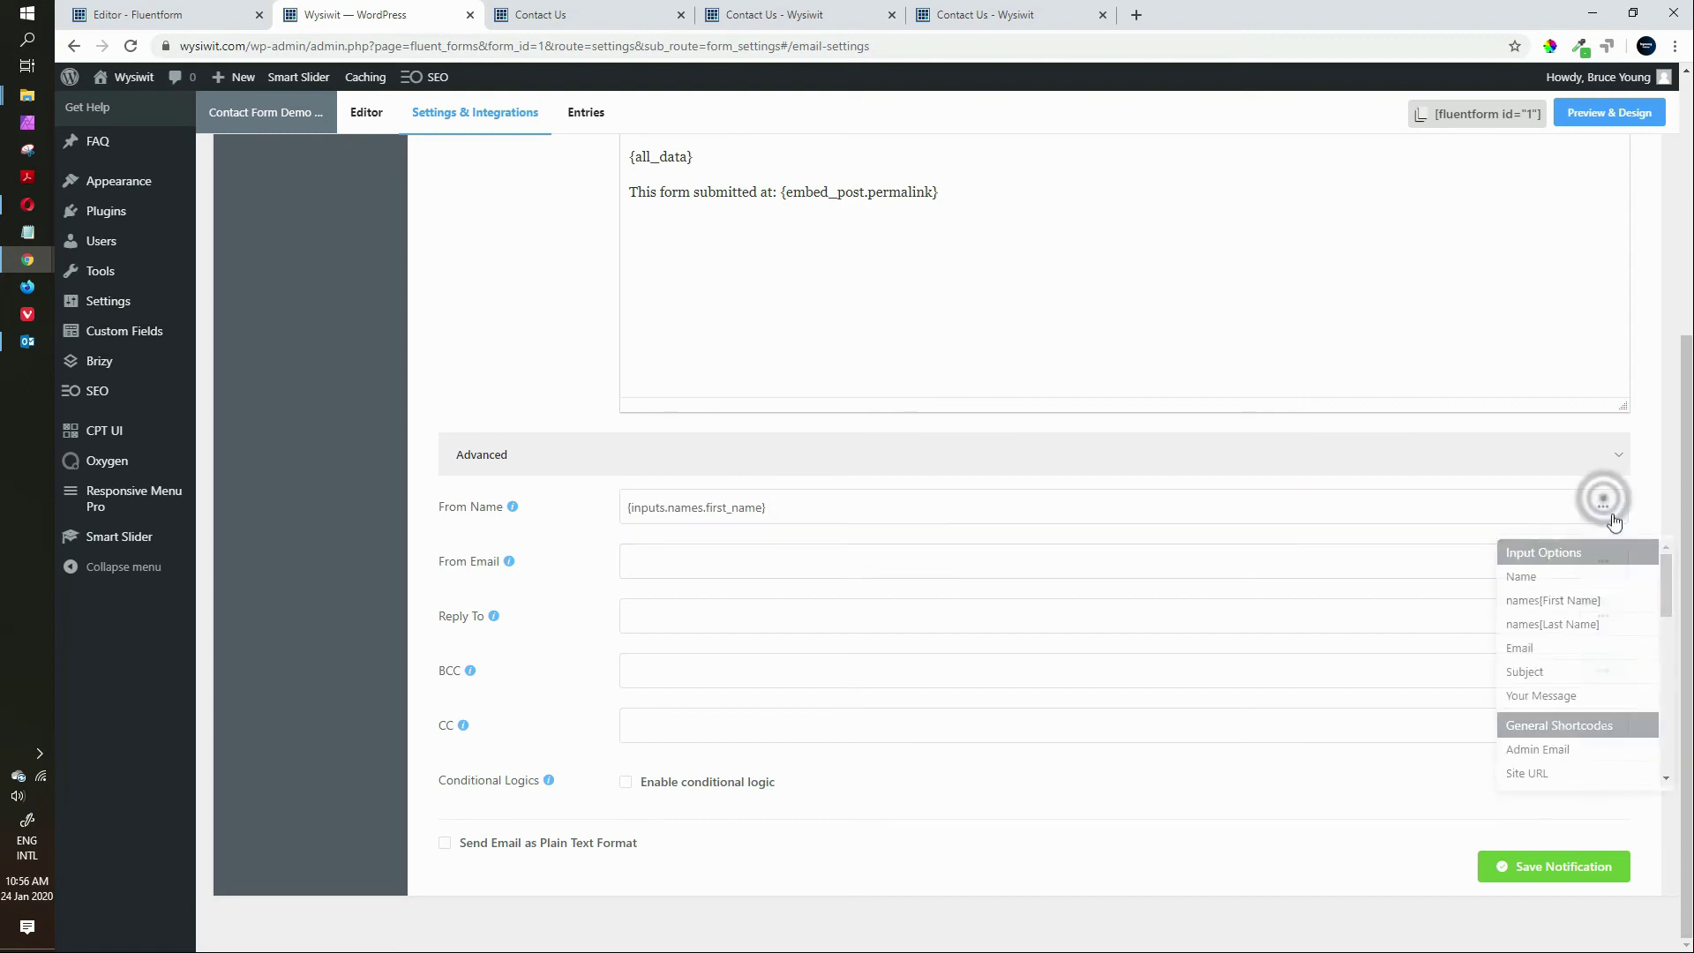
{"action": "left_click", "coordinate": [1586, 624]}
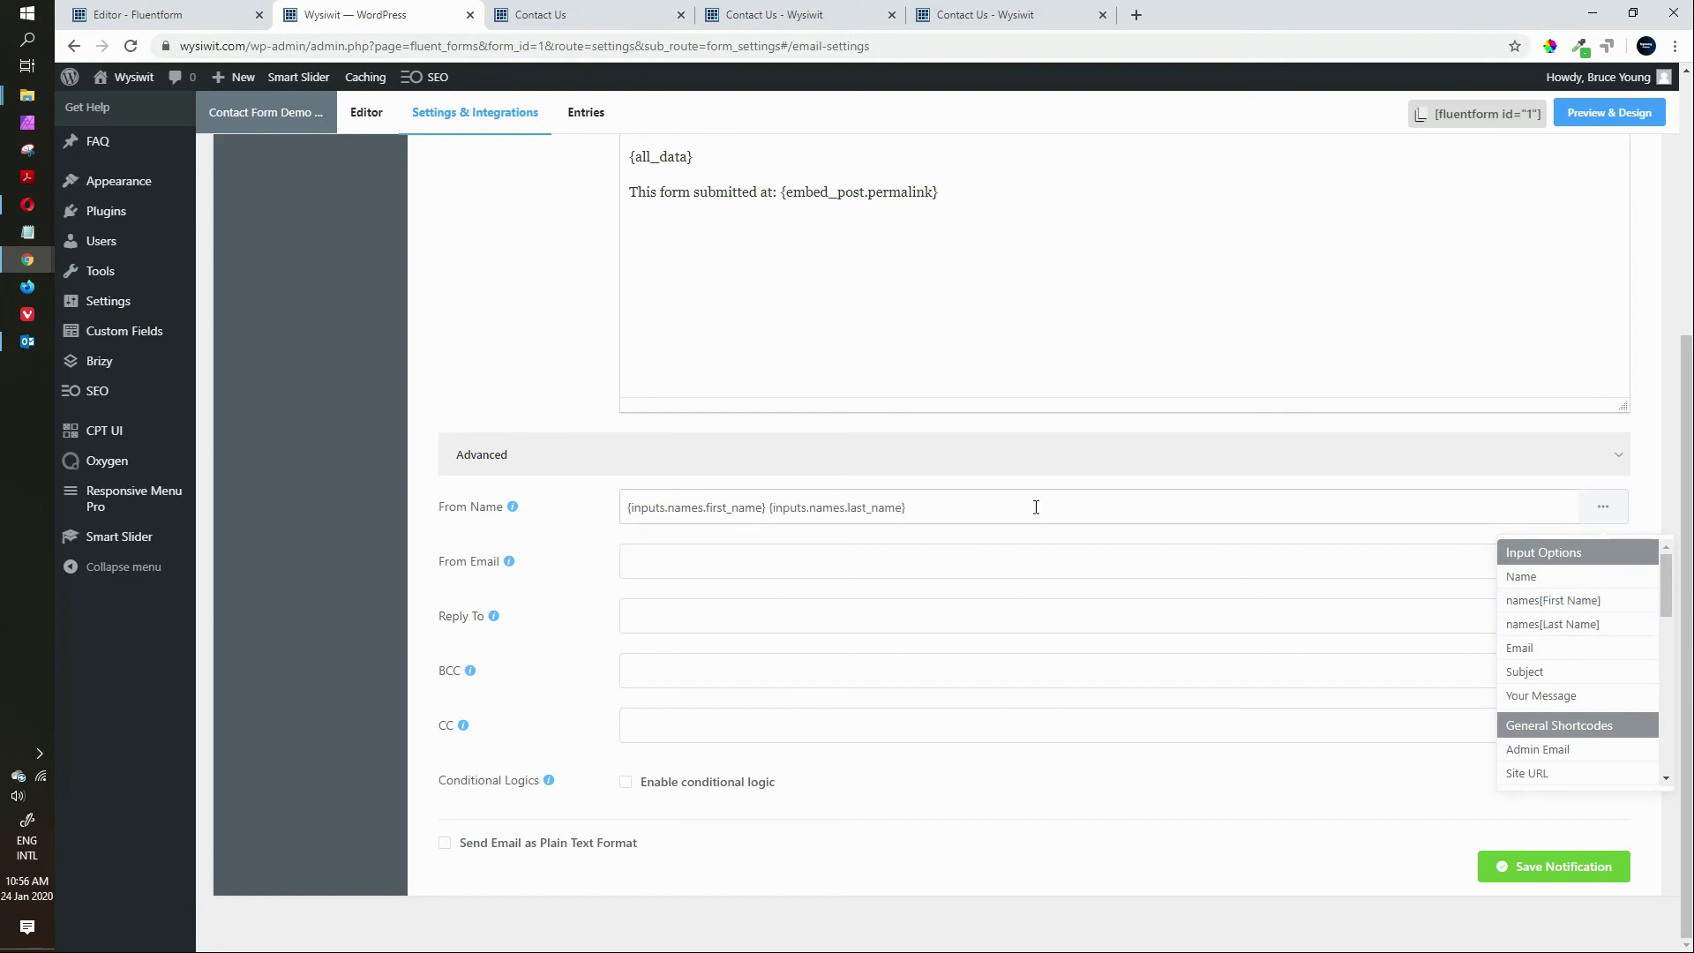
Set Reply To to the submitter's email shortcode {inputs.email}
{"action": "left_click", "coordinate": [710, 562]}
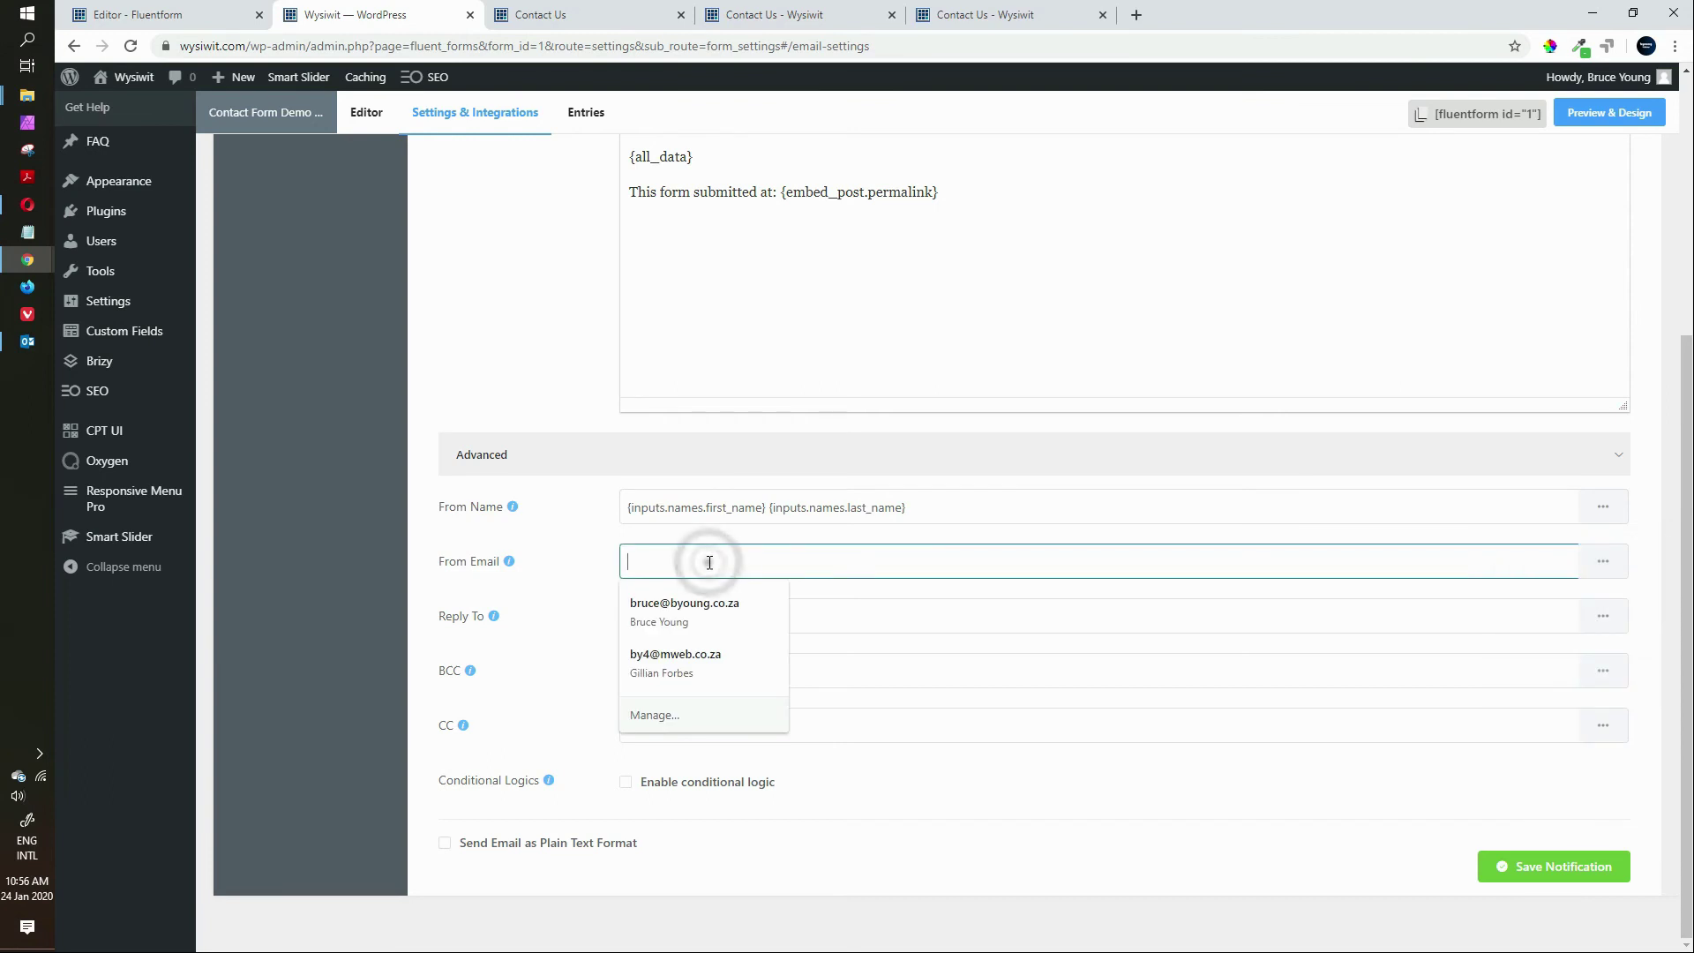
{"action": "left_click", "coordinate": [711, 616]}
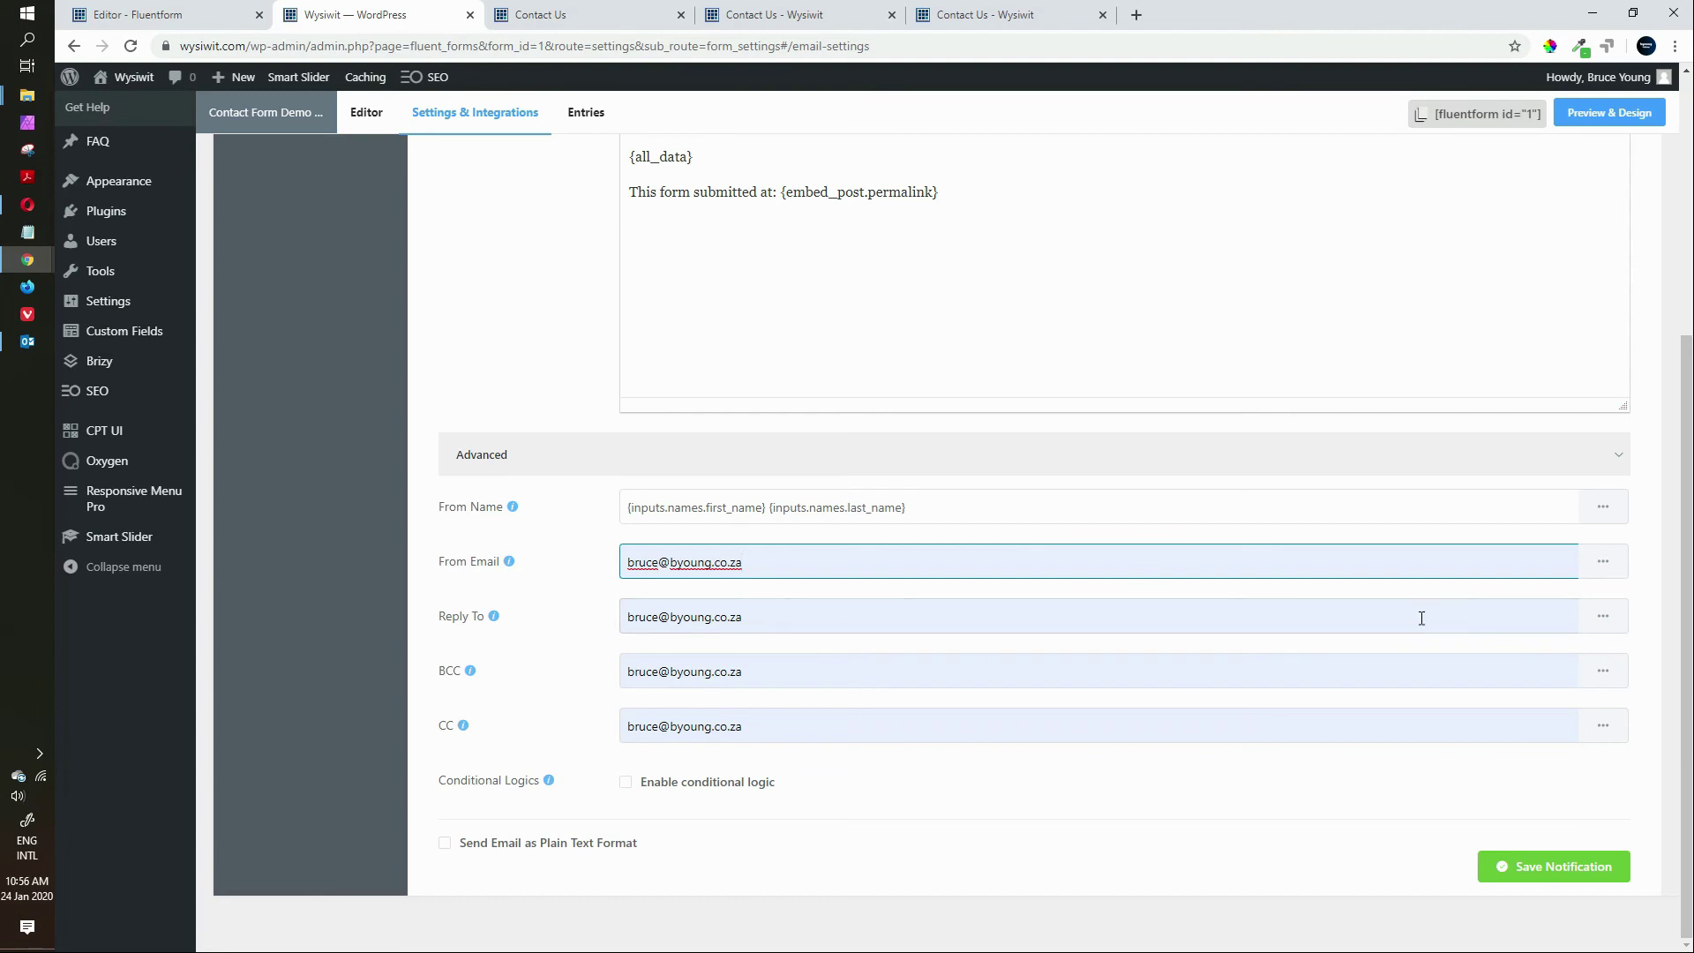
{"action": "left_click", "coordinate": [1599, 616]}
{"action": "left_click", "coordinate": [1558, 664]}
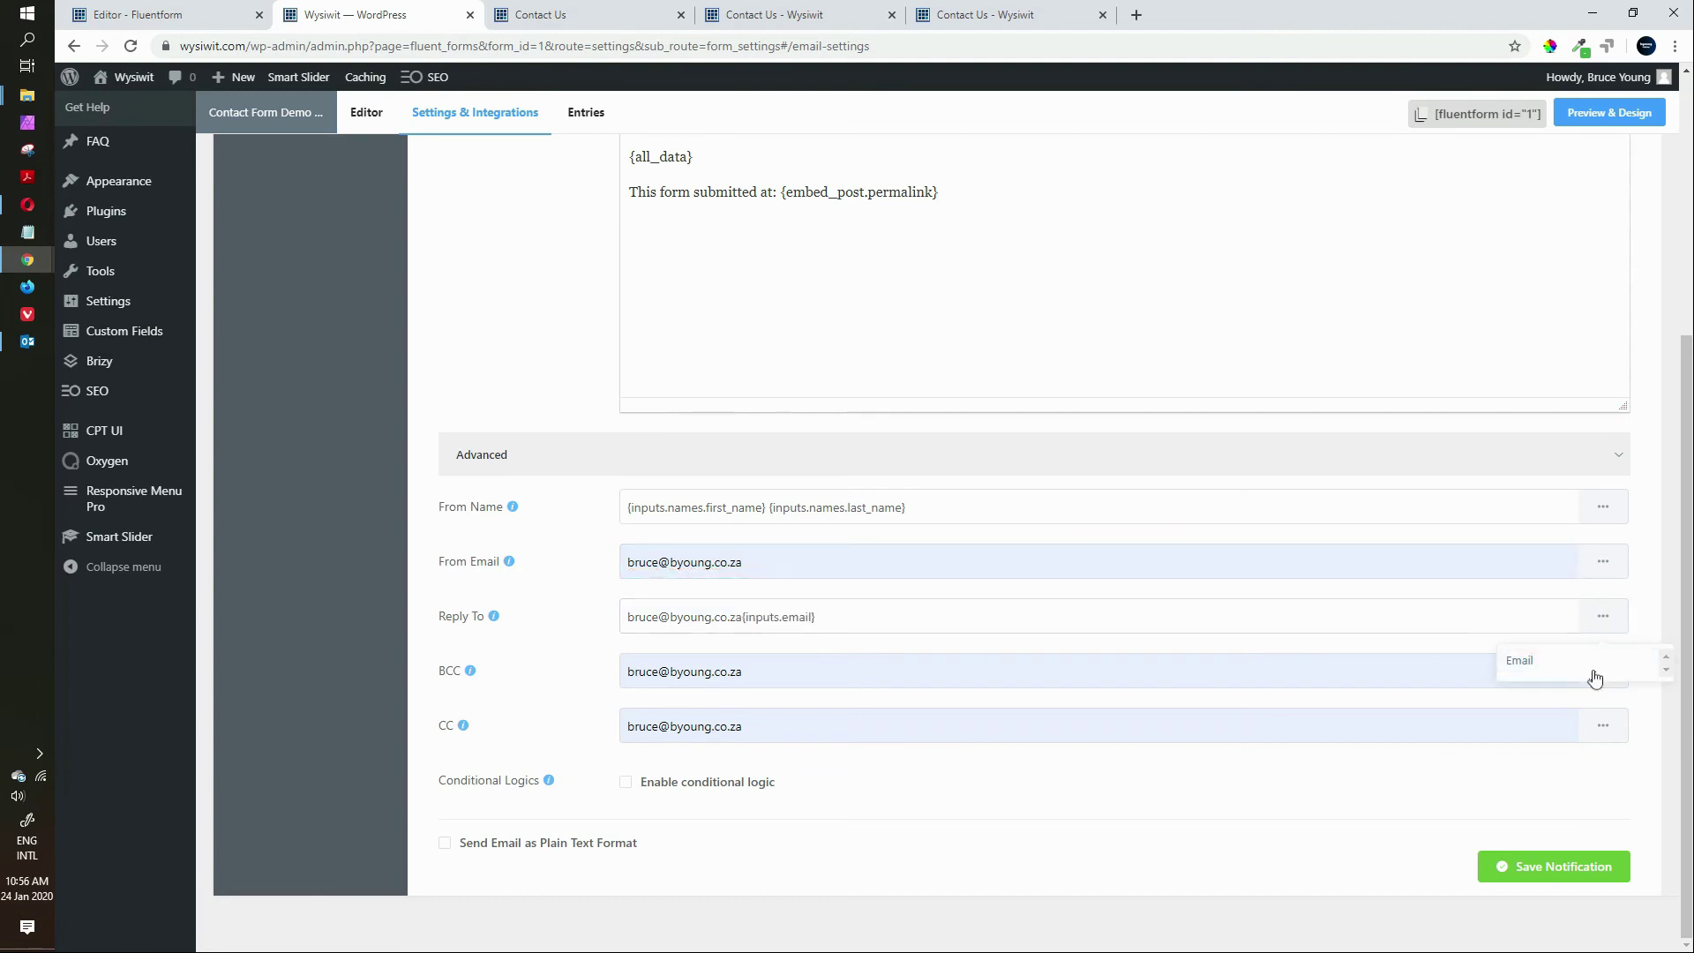
{"action": "left_click", "coordinate": [1521, 661]}
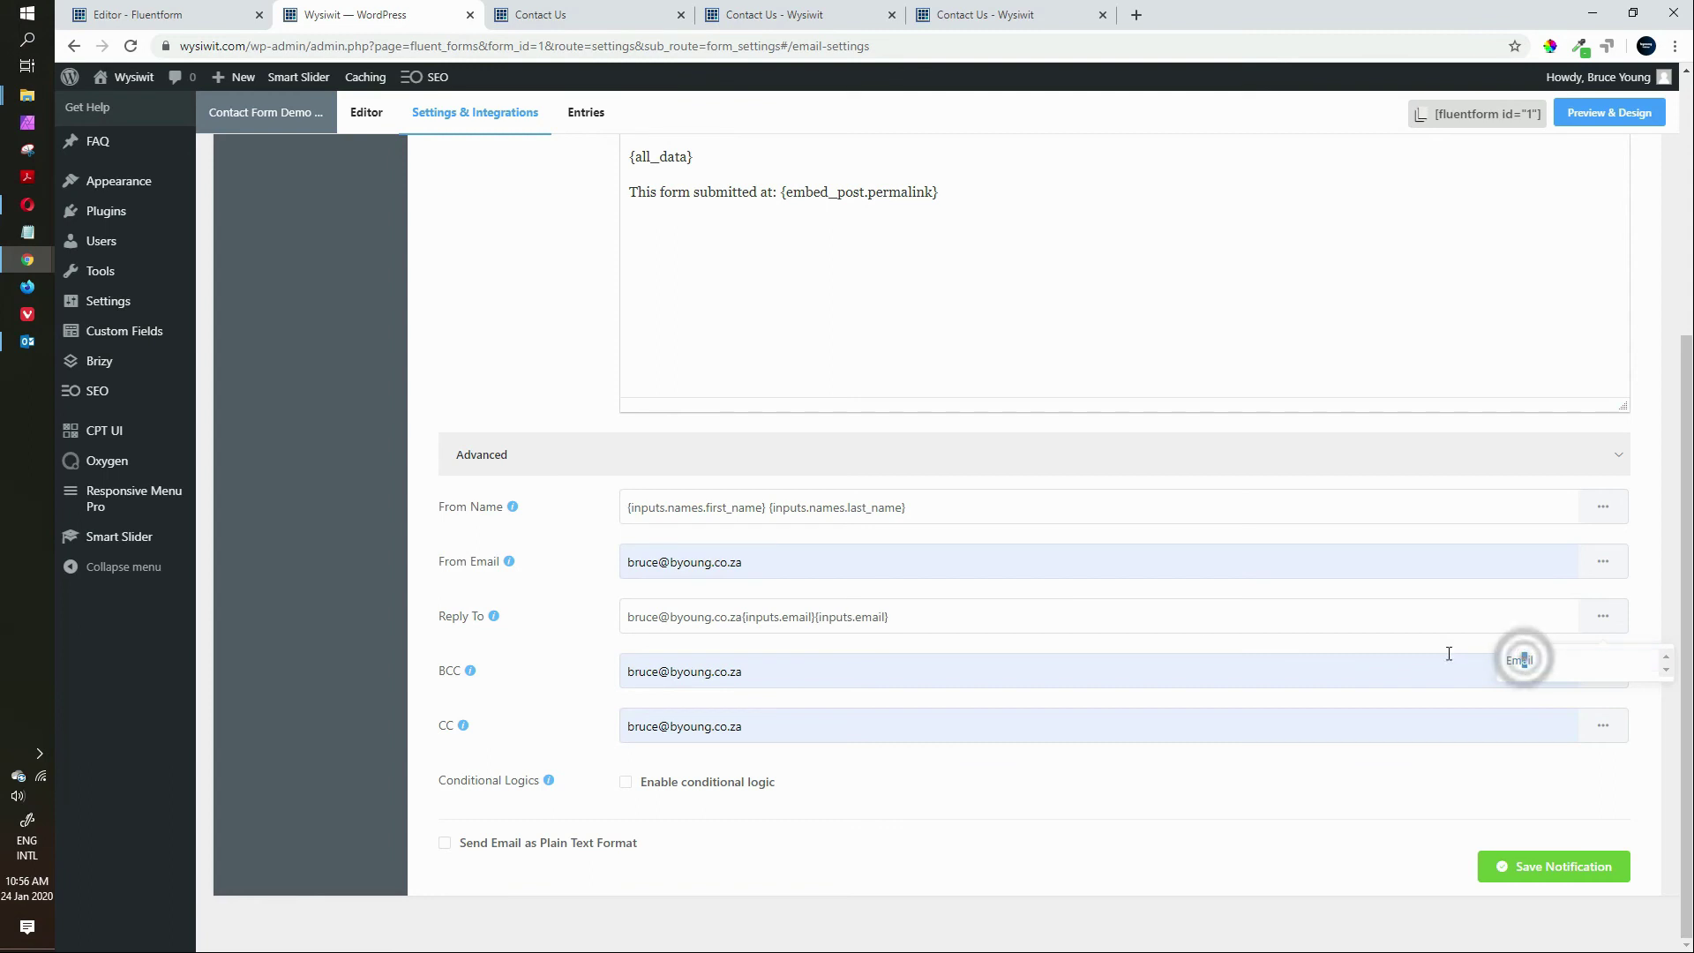
{"action": "triple_click", "coordinate": [913, 618]}
{"action": "key", "text": "BackSpace"}
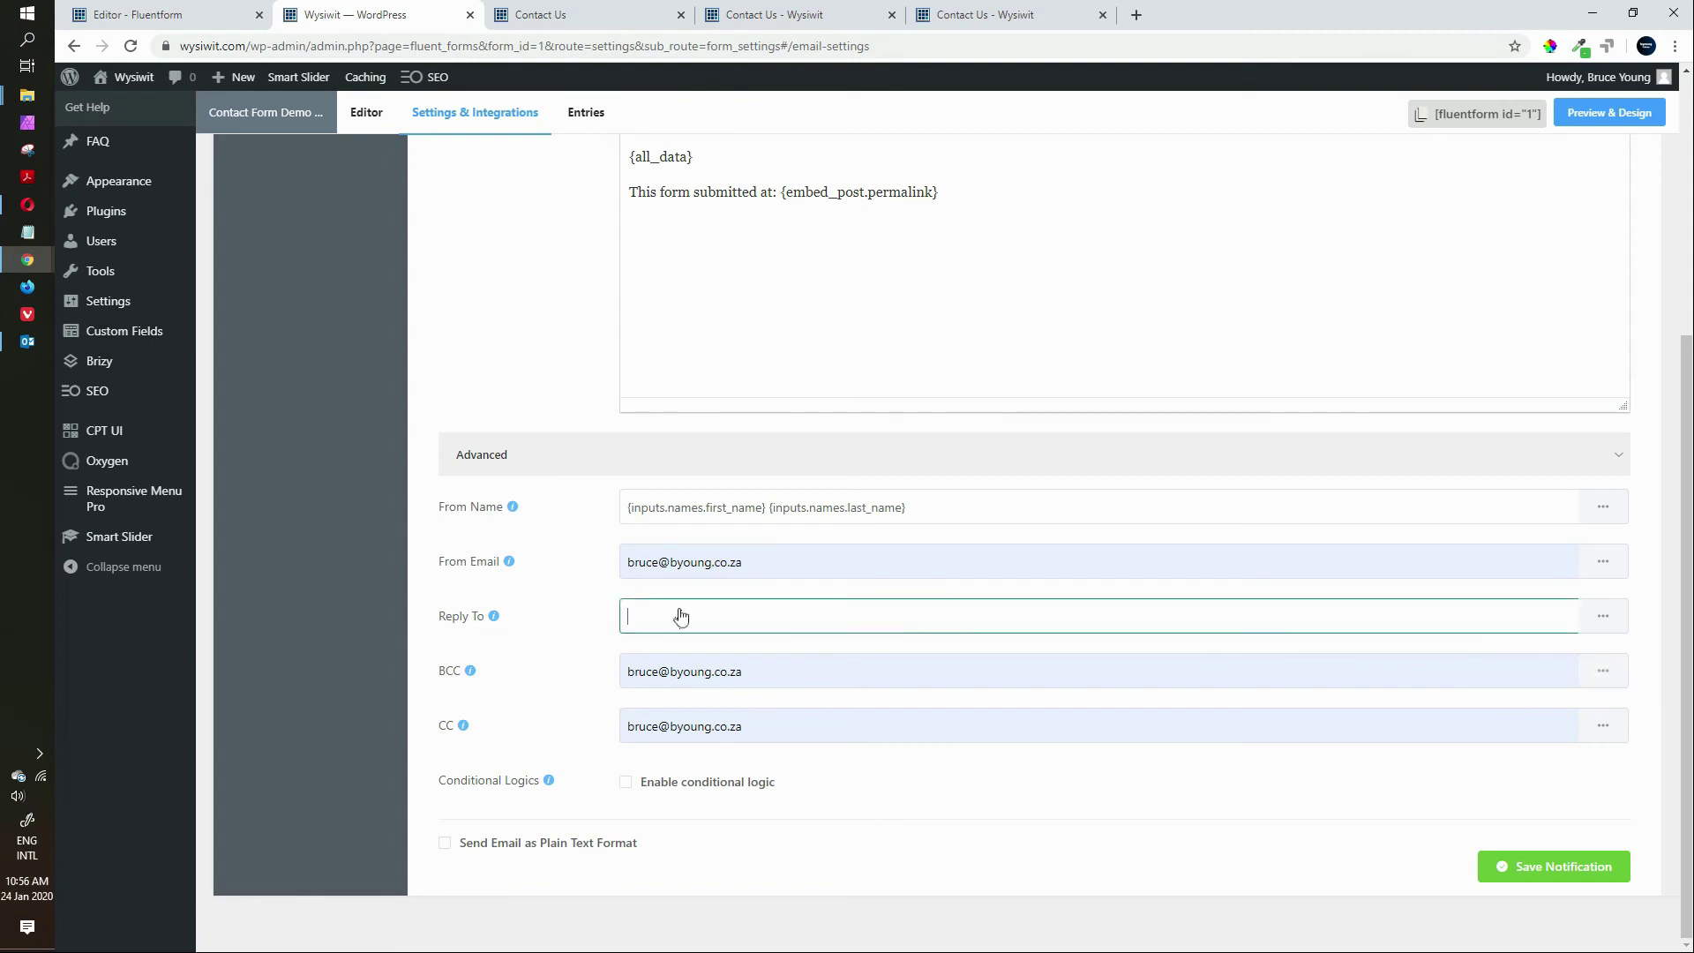
{"action": "left_click", "coordinate": [1604, 620]}
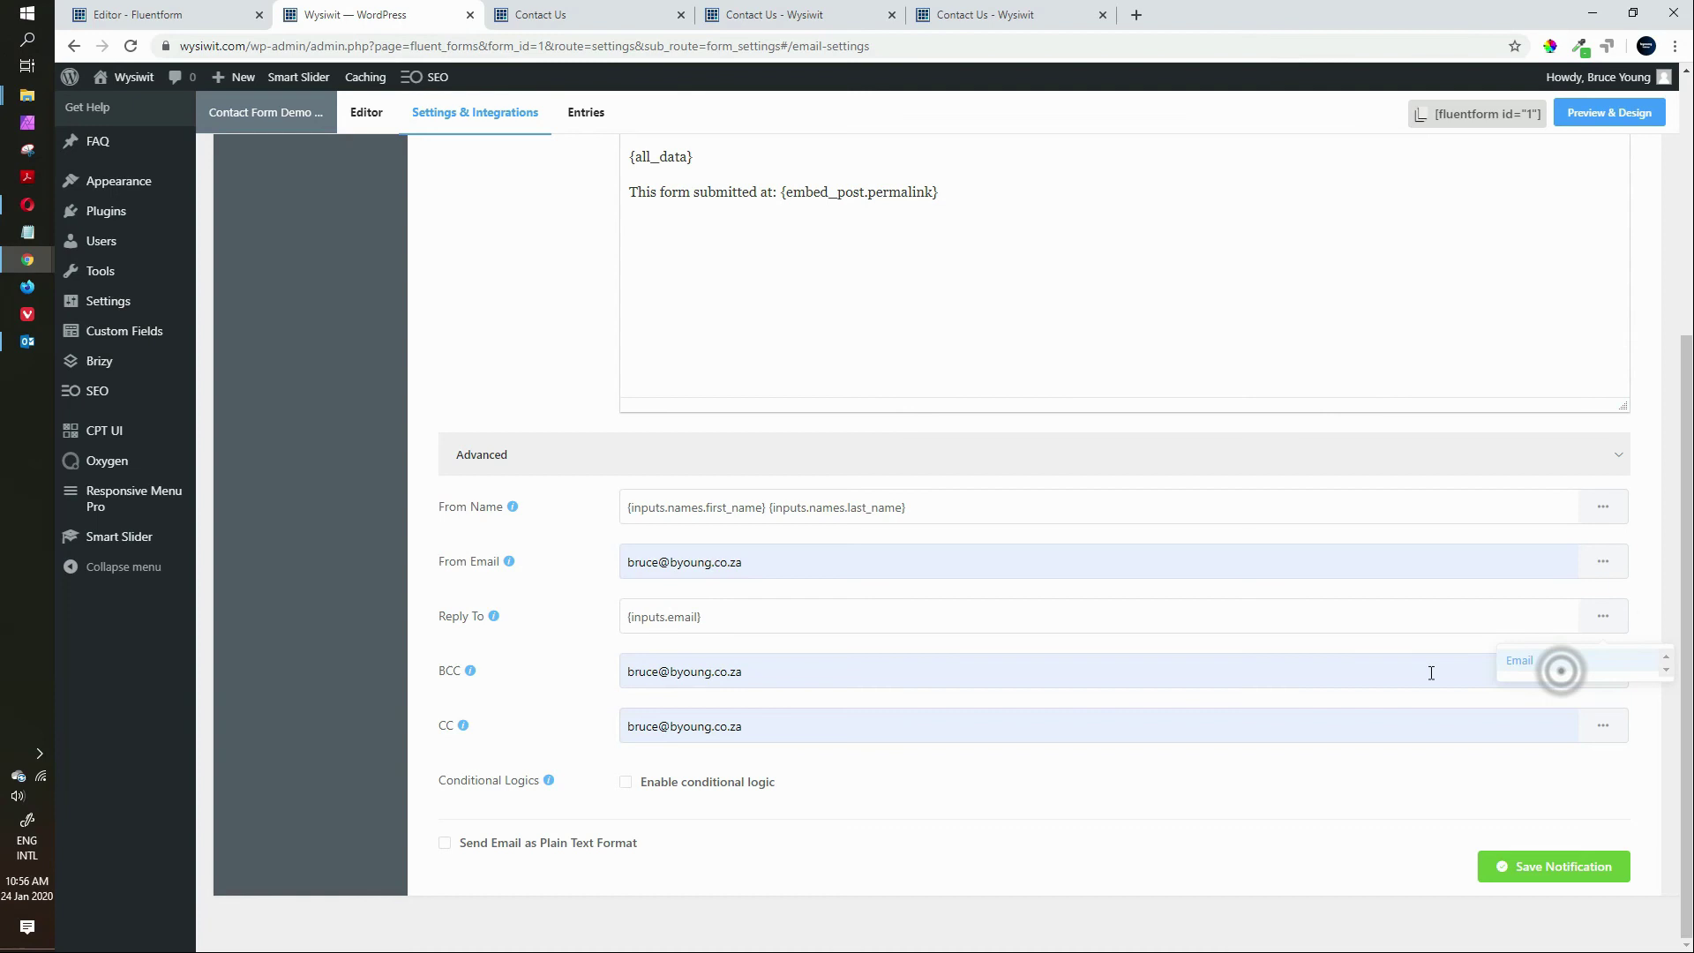
Clear the addresses from the BCC and CC fields
{"action": "left_click", "coordinate": [775, 673]}
{"action": "double_click", "coordinate": [794, 673]}
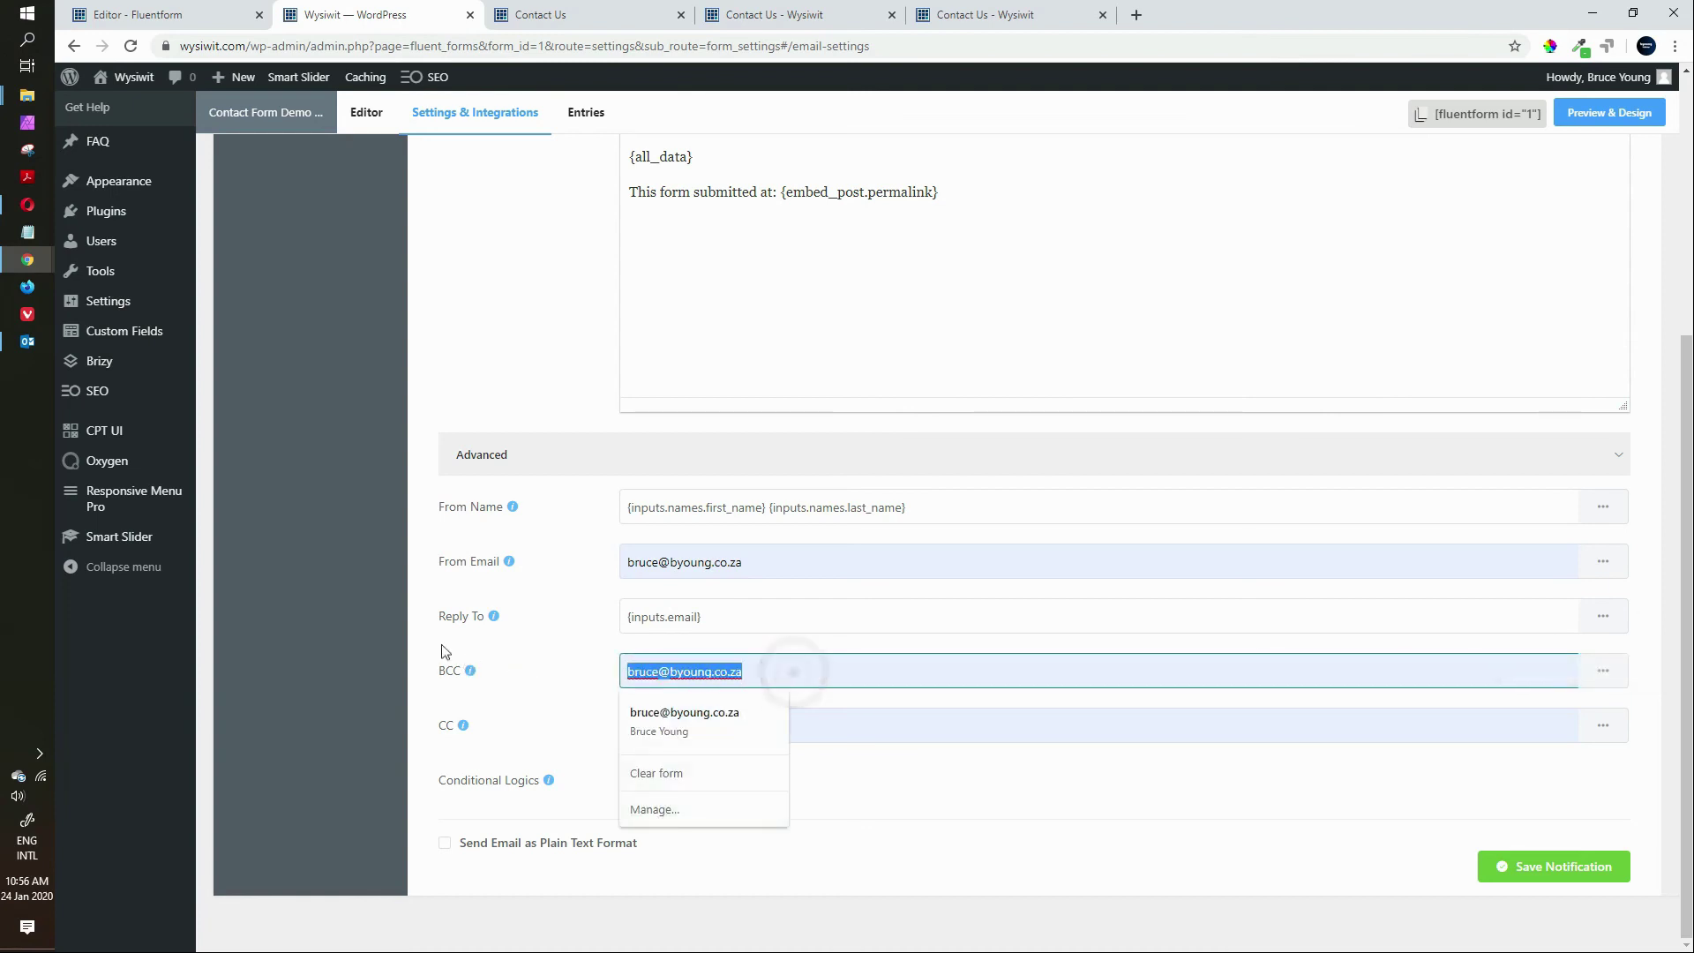
{"action": "key", "text": "BackSpace"}
{"action": "double_click", "coordinate": [777, 725]}
{"action": "key", "text": "BackSpace"}
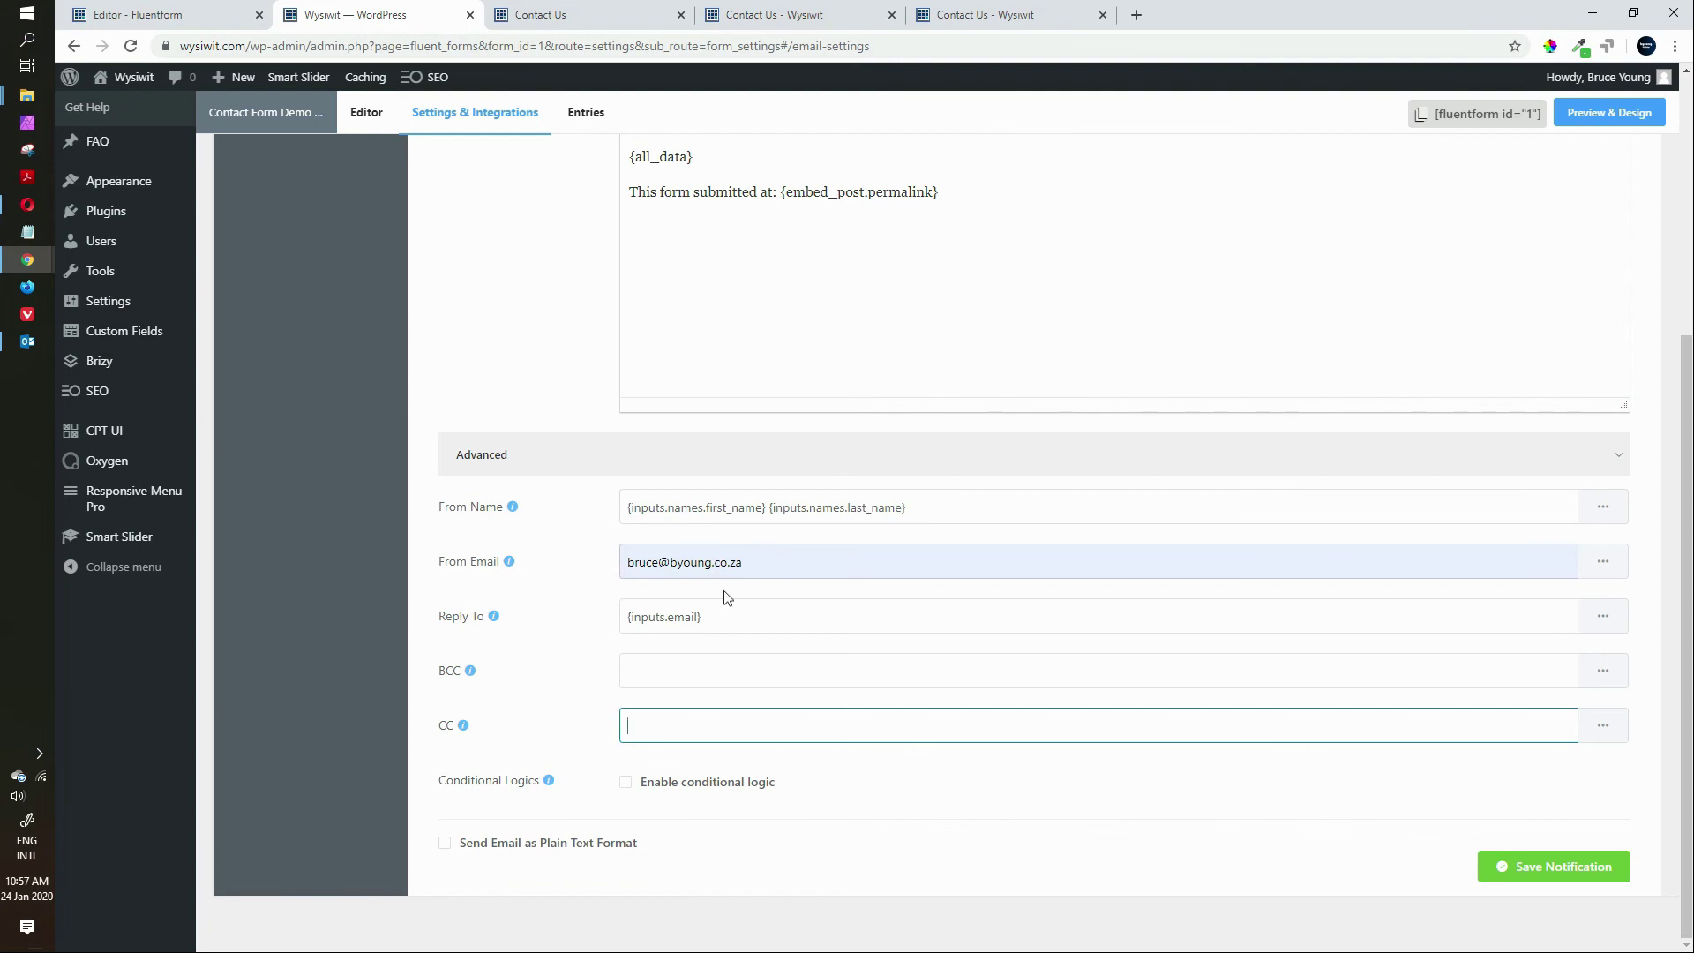
Replace the From Email value with the {admin_email} shortcode
{"action": "triple_click", "coordinate": [778, 551]}
{"action": "key", "text": "BackSpace"}
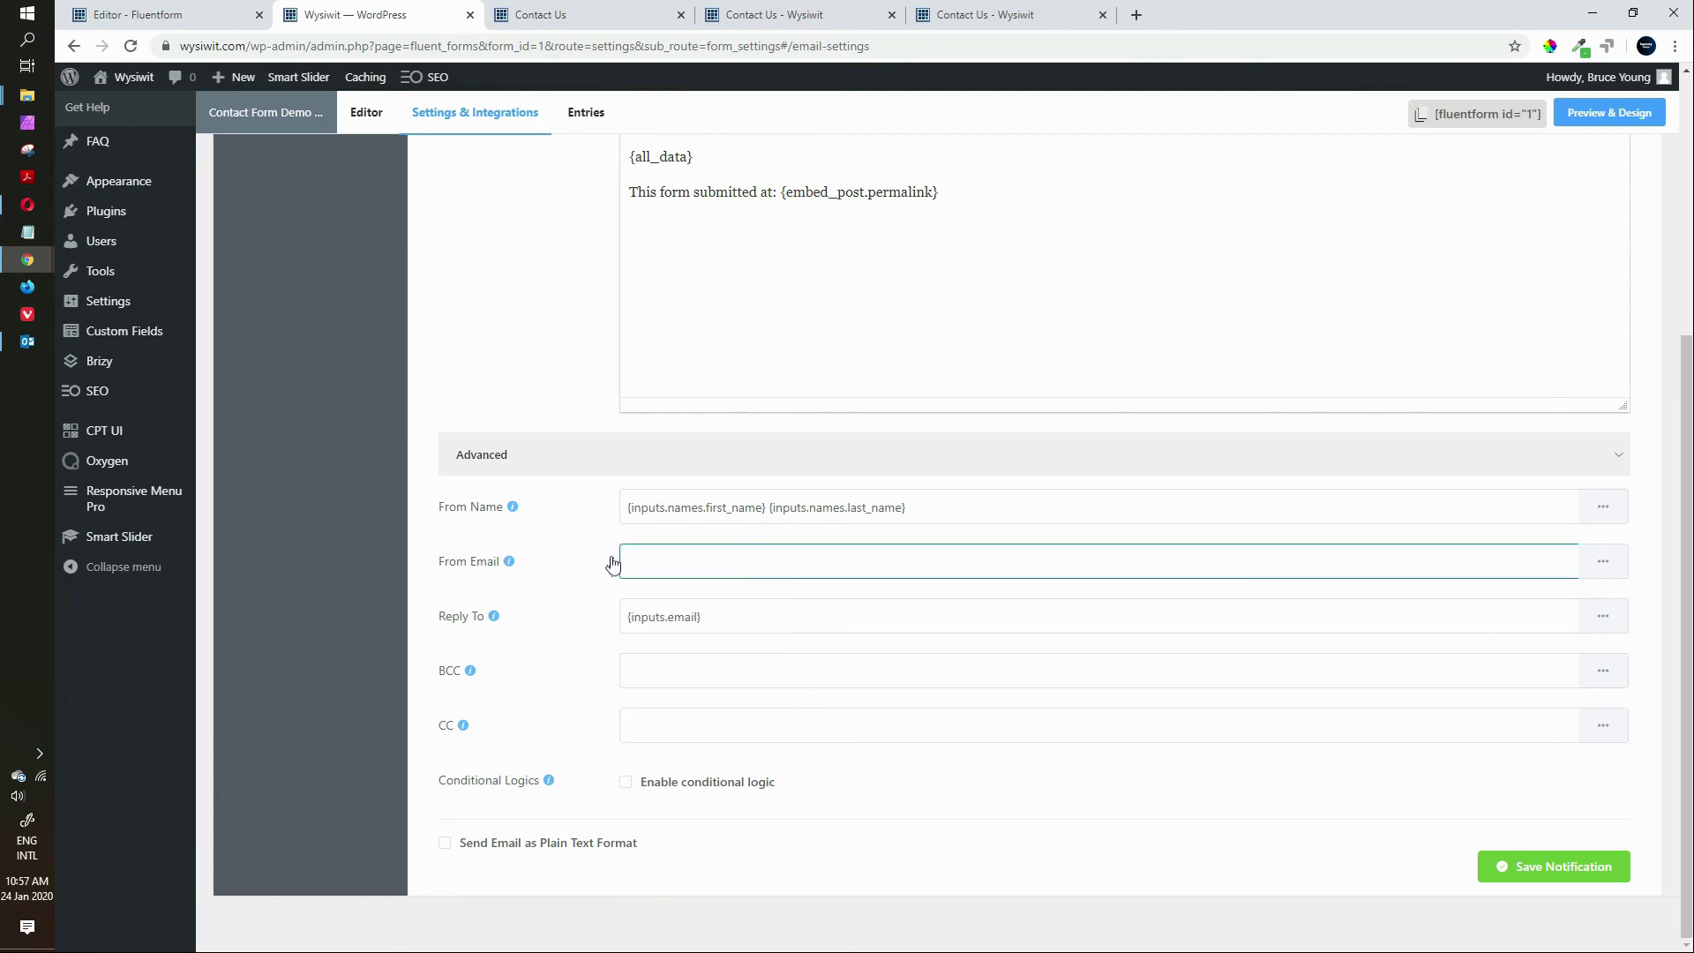
{"action": "left_click", "coordinate": [1603, 563]}
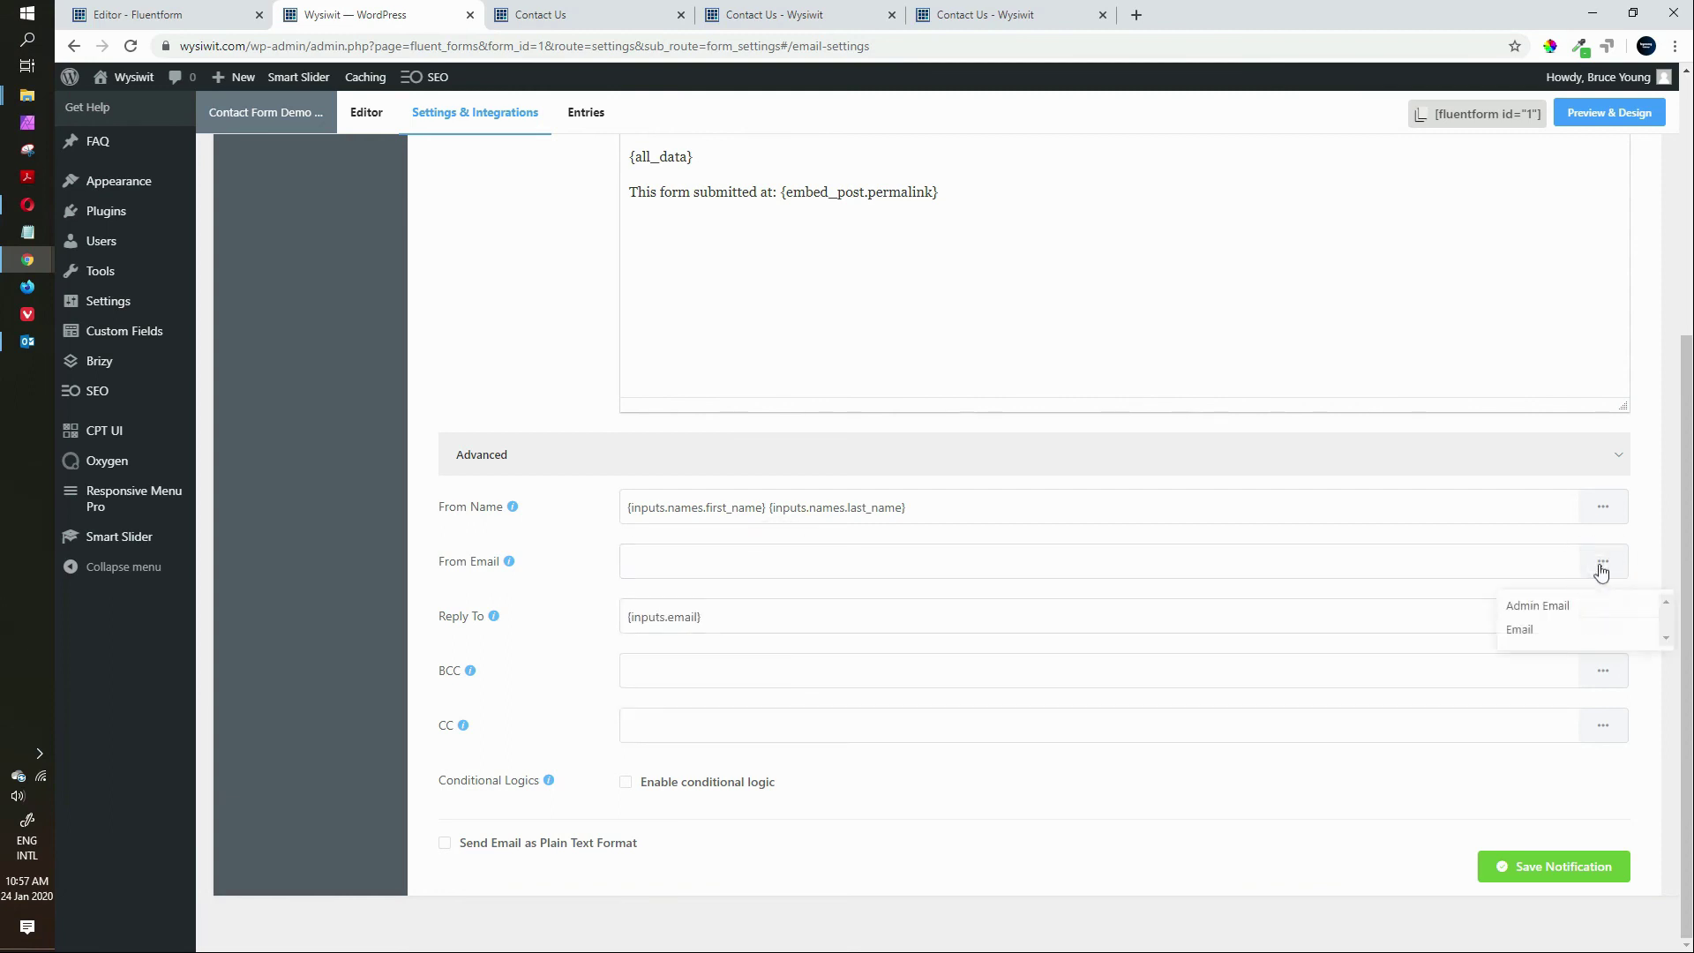
{"action": "left_click", "coordinate": [1556, 606]}
{"action": "left_click", "coordinate": [833, 550]}
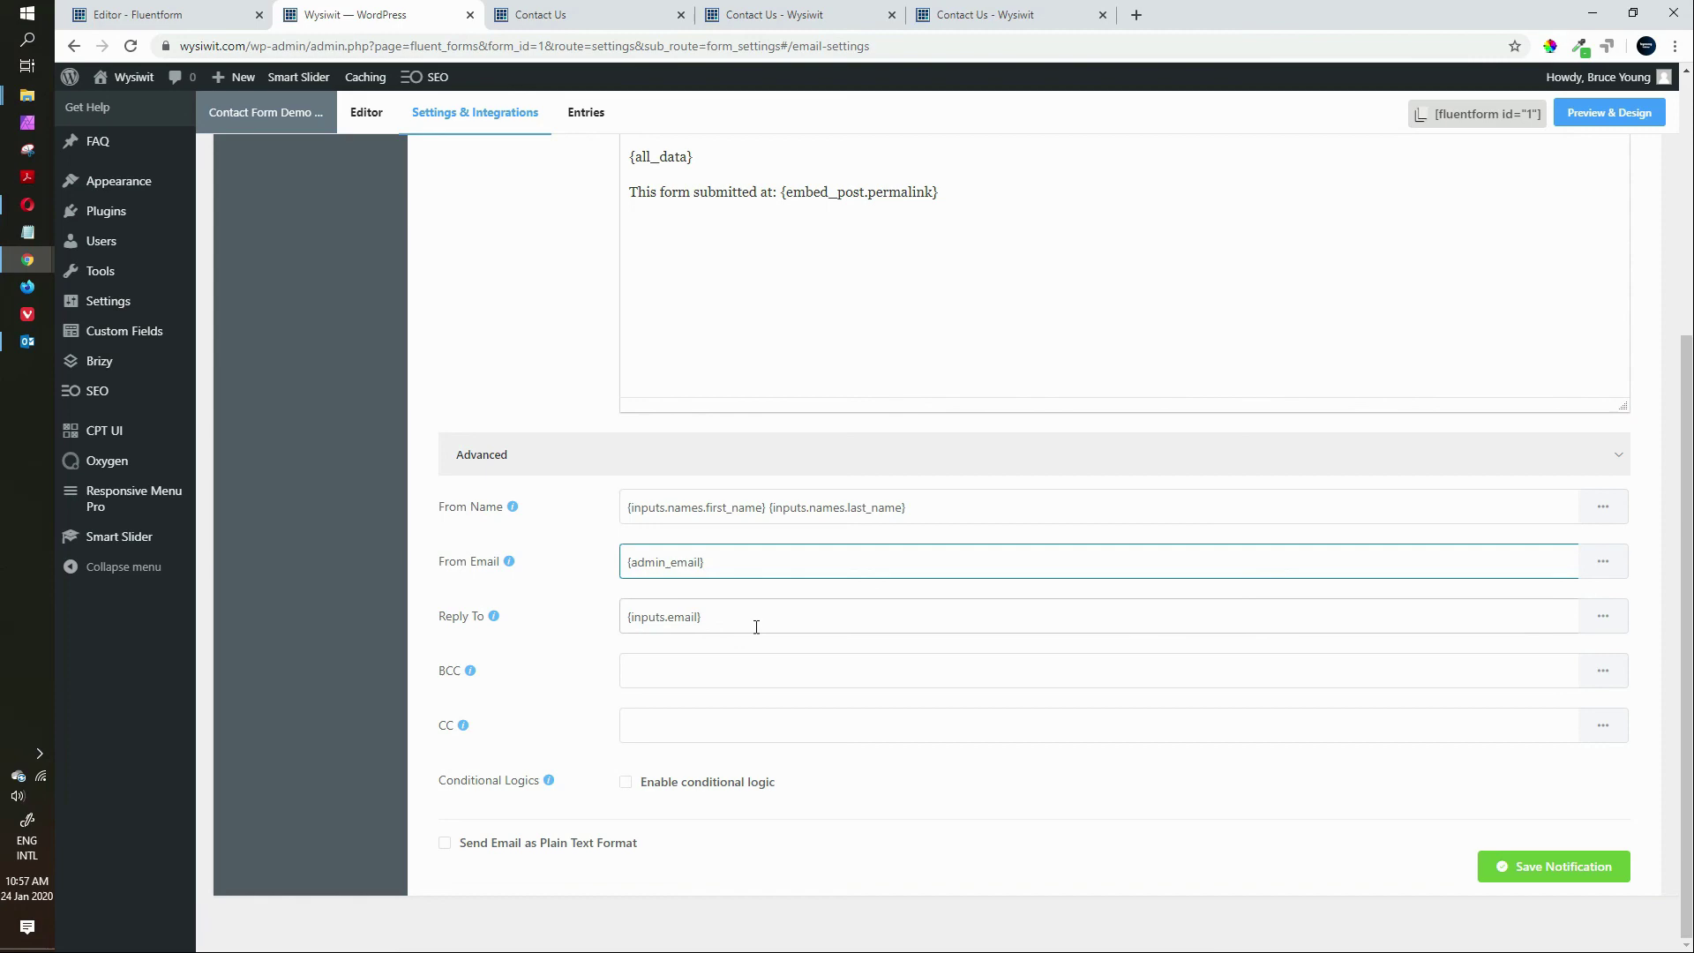
{"action": "scroll", "coordinate": [756, 627], "scroll_direction": "up", "scroll_amount": 4}
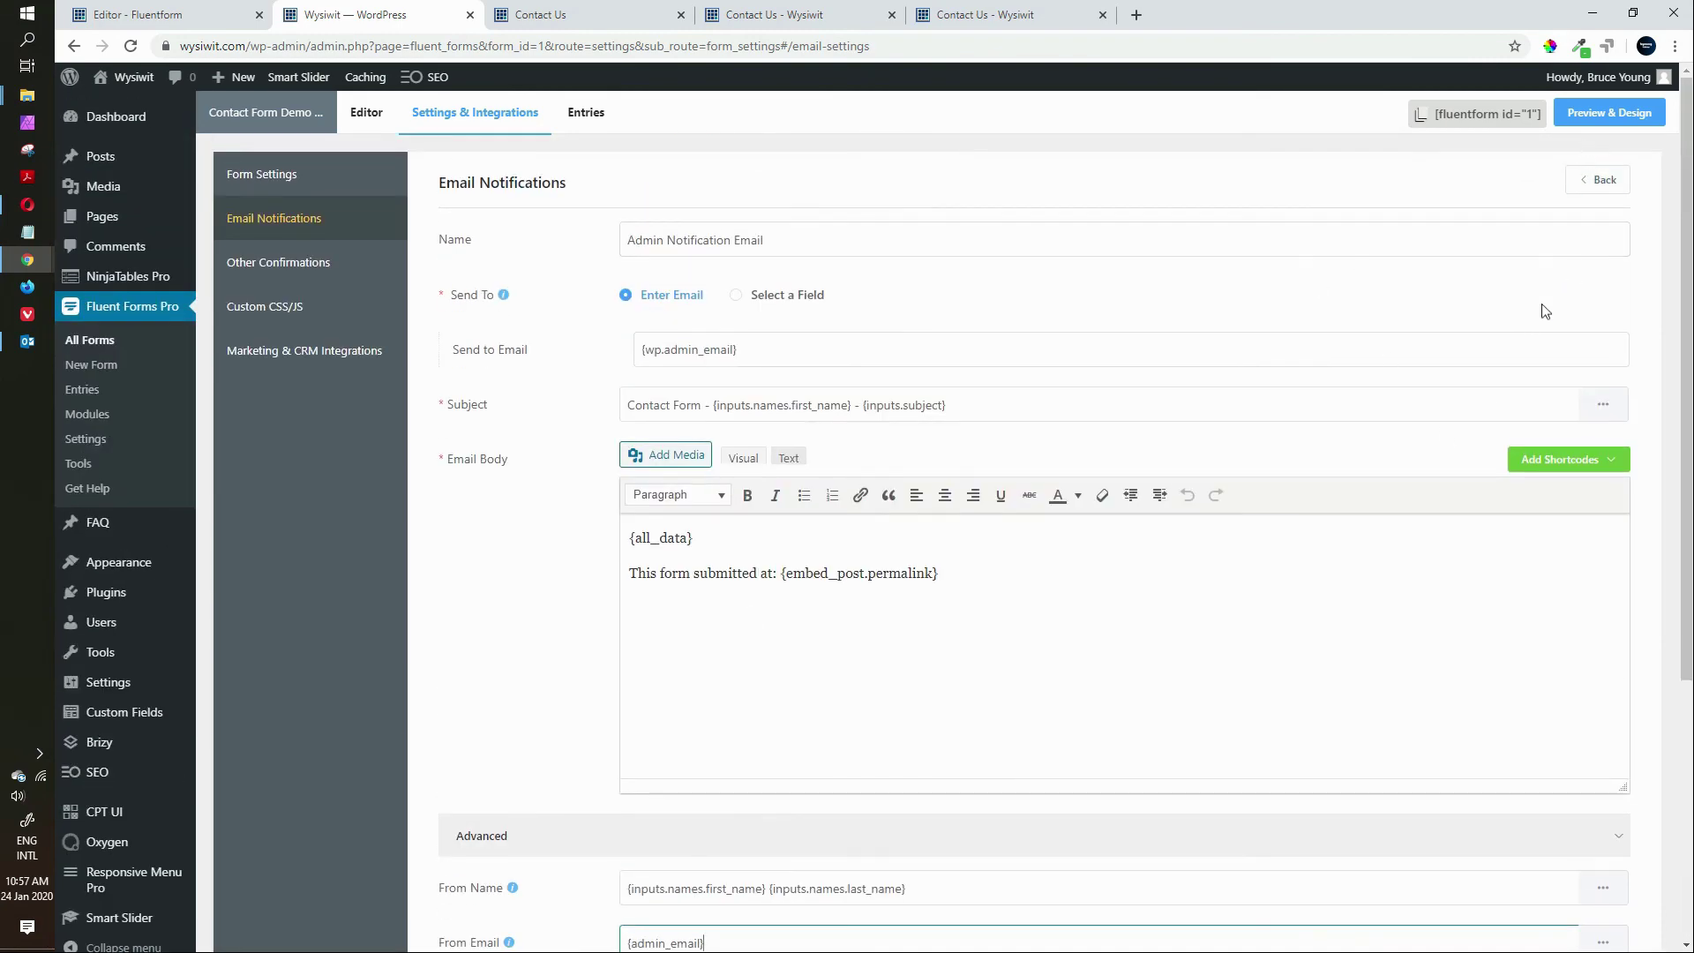
{"action": "scroll", "coordinate": [1516, 484], "scroll_direction": "down", "scroll_amount": 4}
Save the Admin Notification Email and switch its status to Enabled
{"action": "left_click", "coordinate": [1543, 870]}
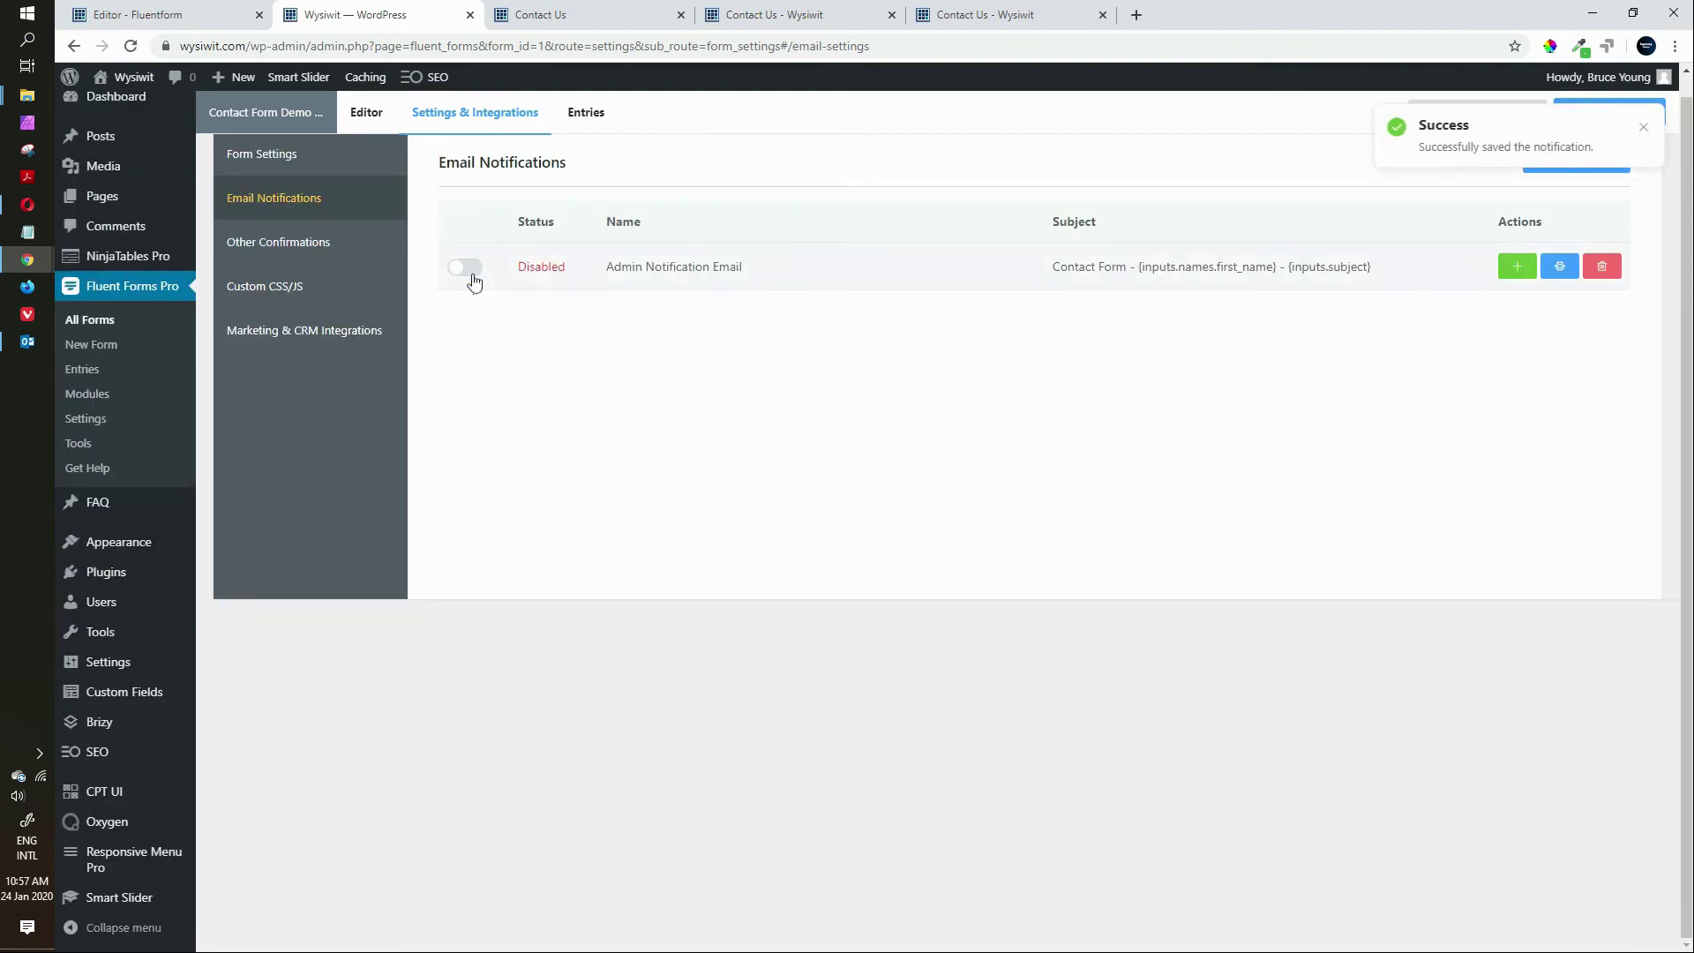
{"action": "left_click", "coordinate": [473, 277]}
{"action": "scroll", "coordinate": [807, 420], "scroll_direction": "up", "scroll_amount": 1}
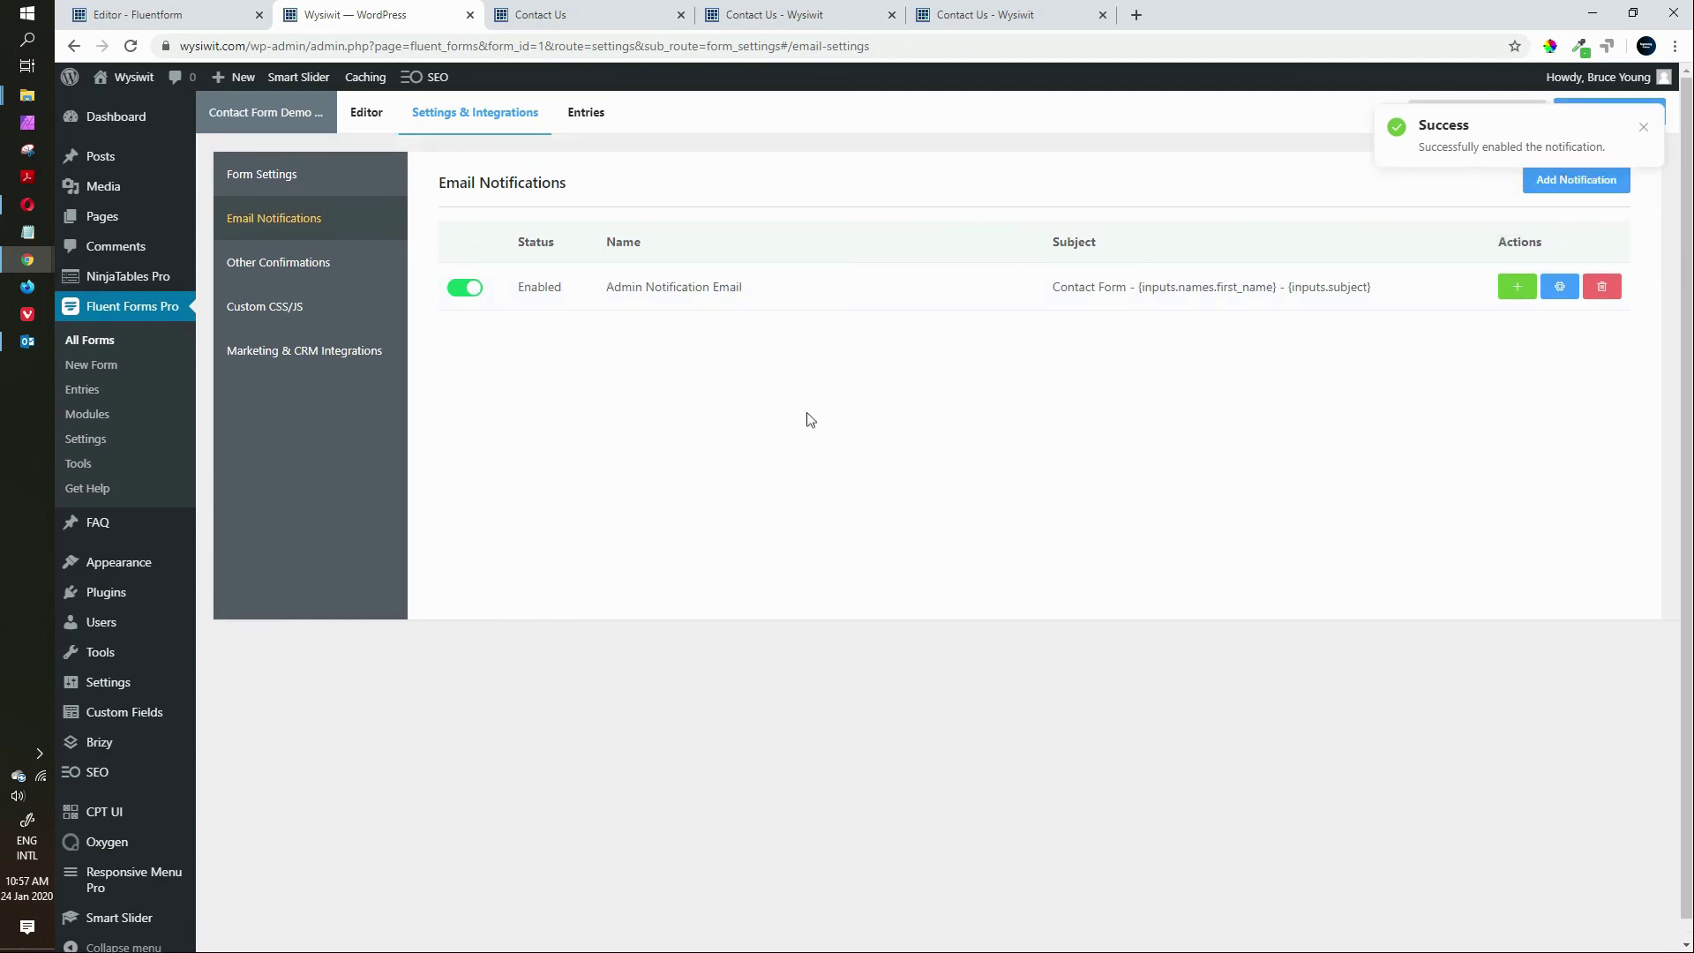
Browse Other Confirmations, Custom CSS/JS and Marketing & CRM Integrations, then open the Module Manager
{"action": "left_click", "coordinate": [321, 263]}
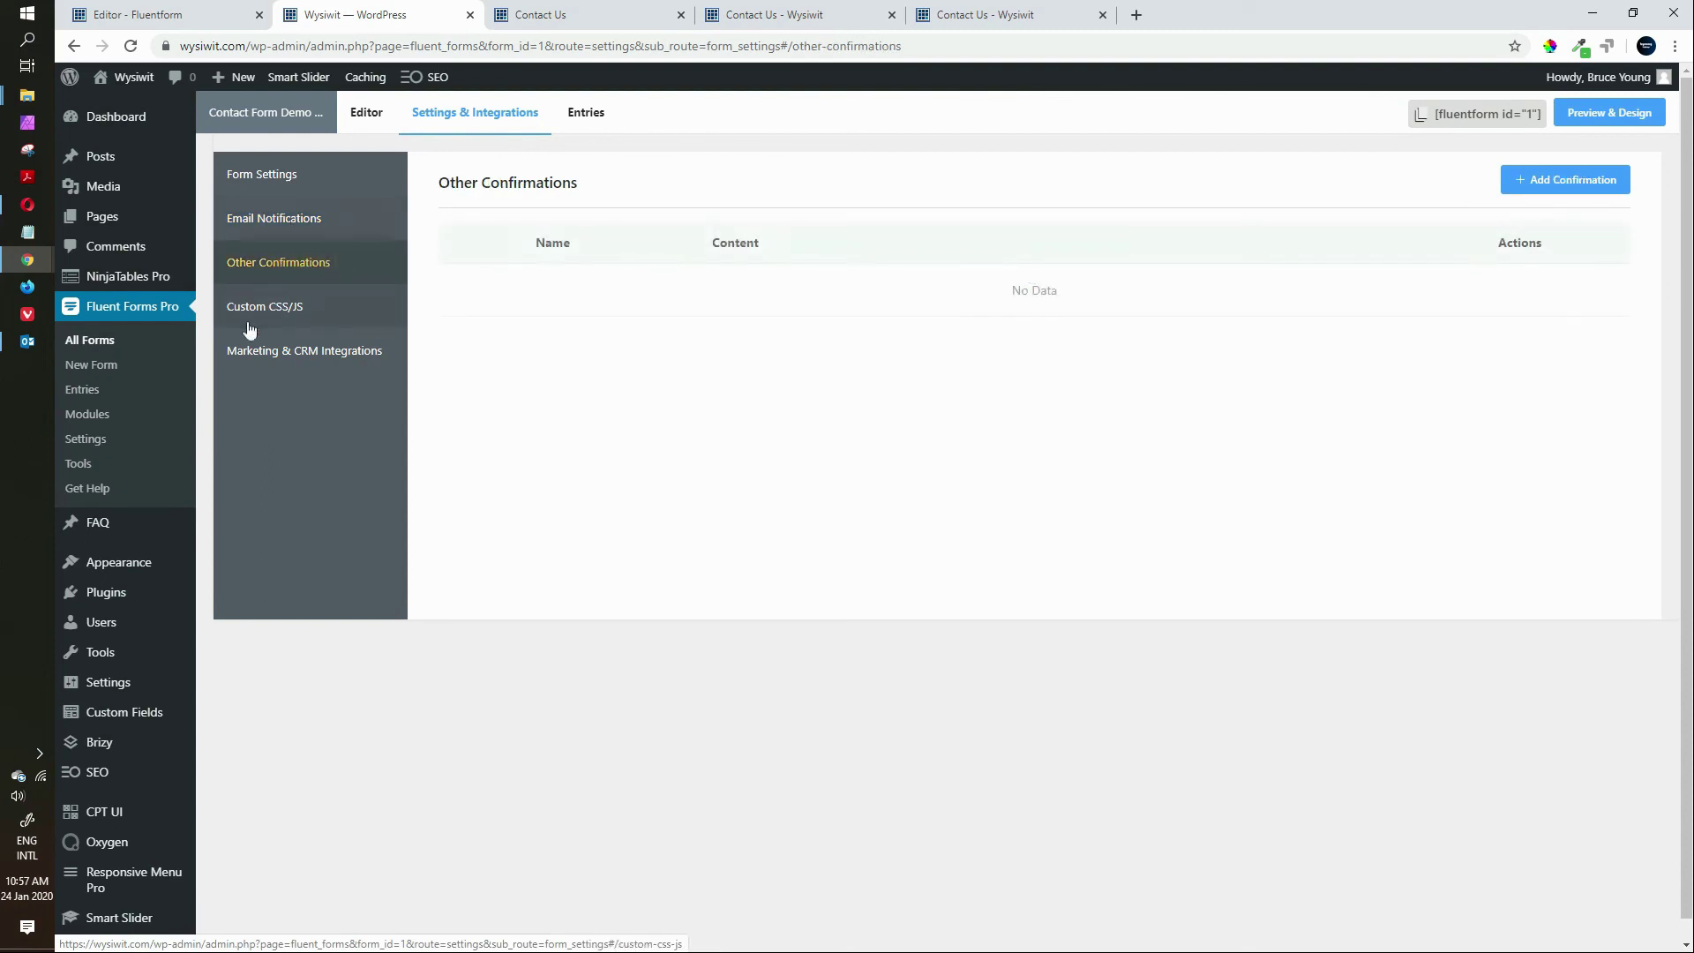
{"action": "left_click", "coordinate": [286, 315]}
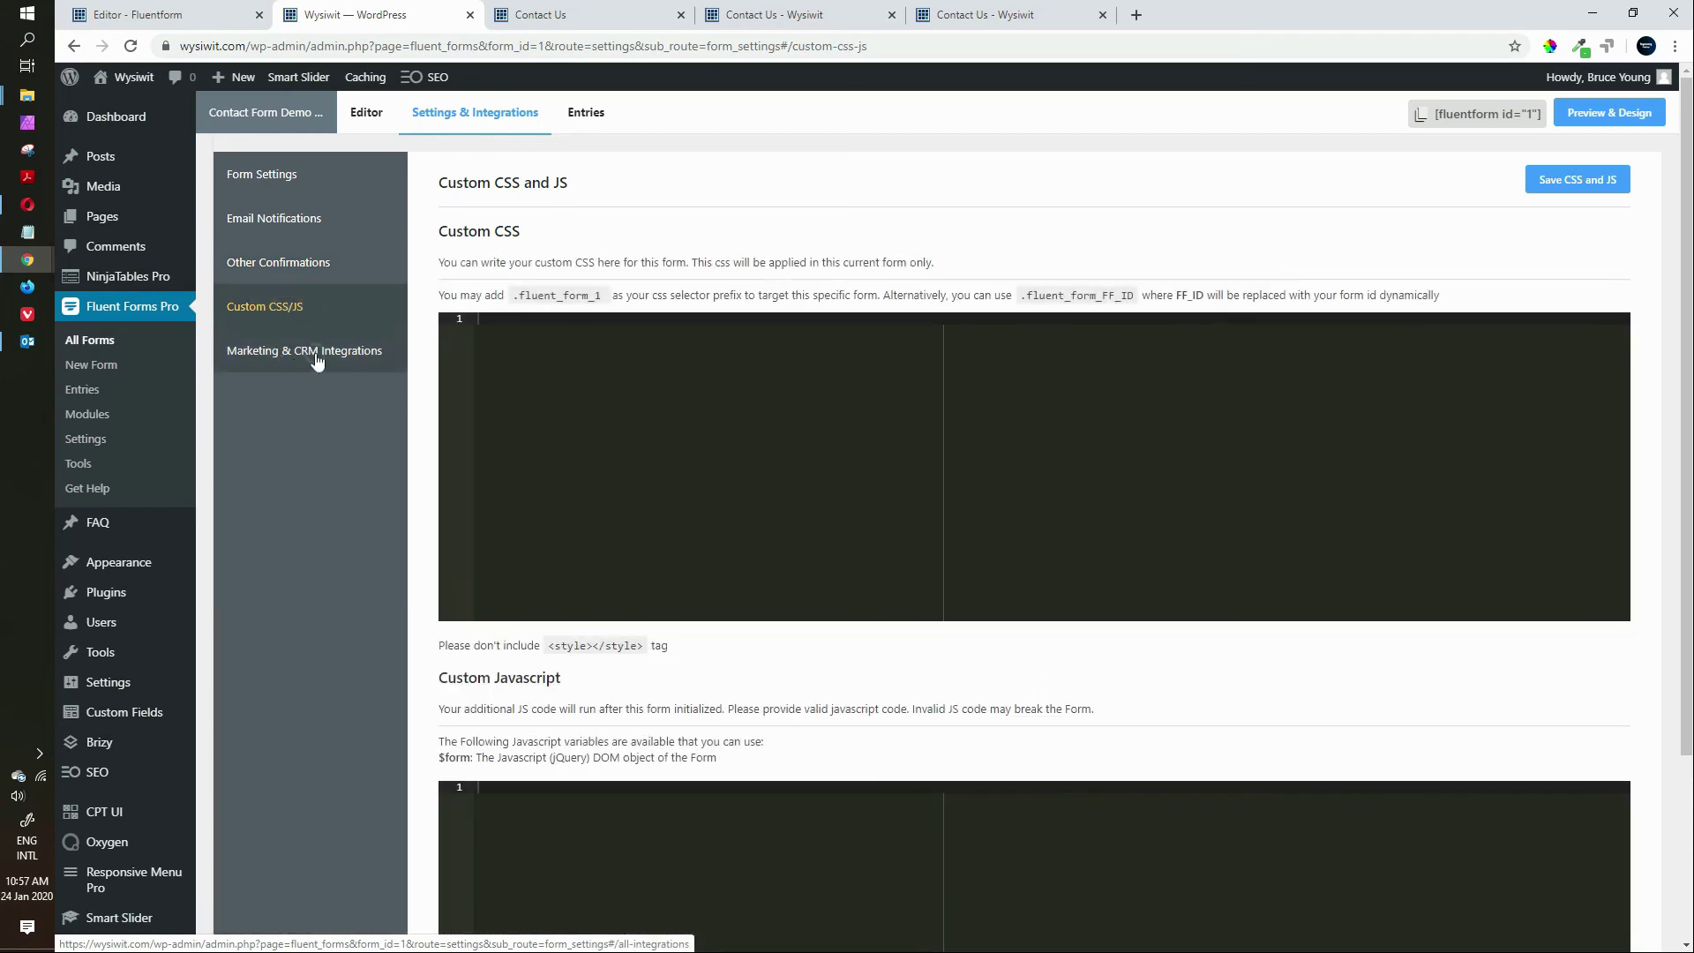
{"action": "left_click", "coordinate": [318, 353]}
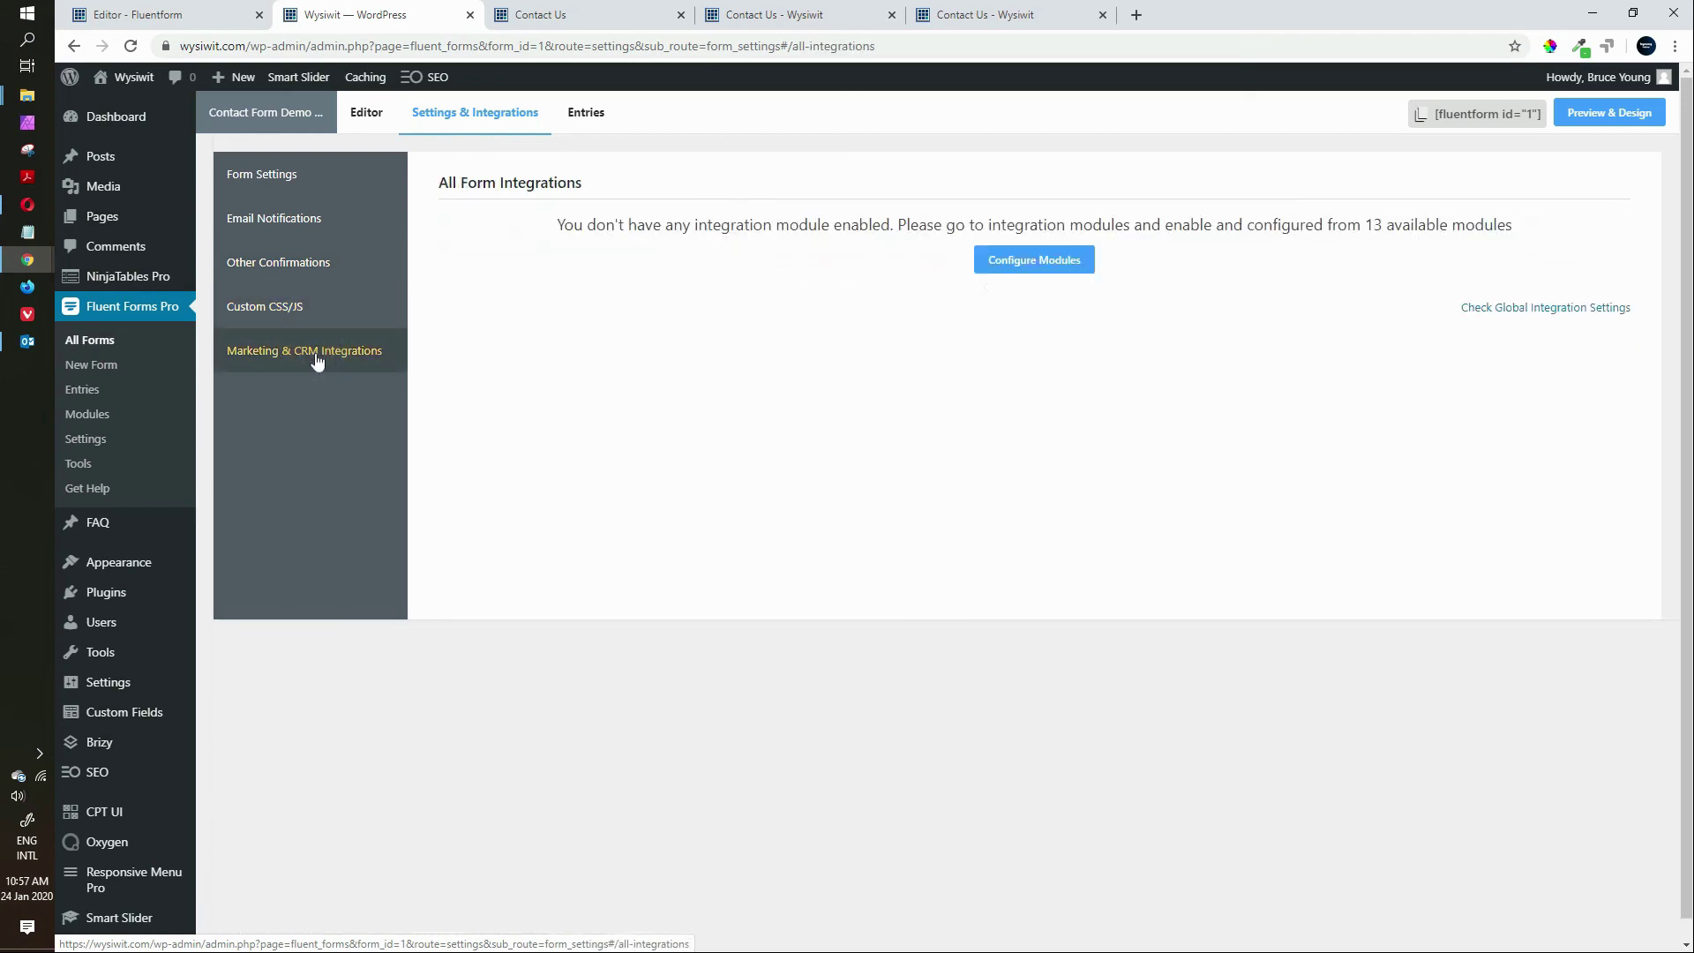
{"action": "left_click", "coordinate": [1067, 258]}
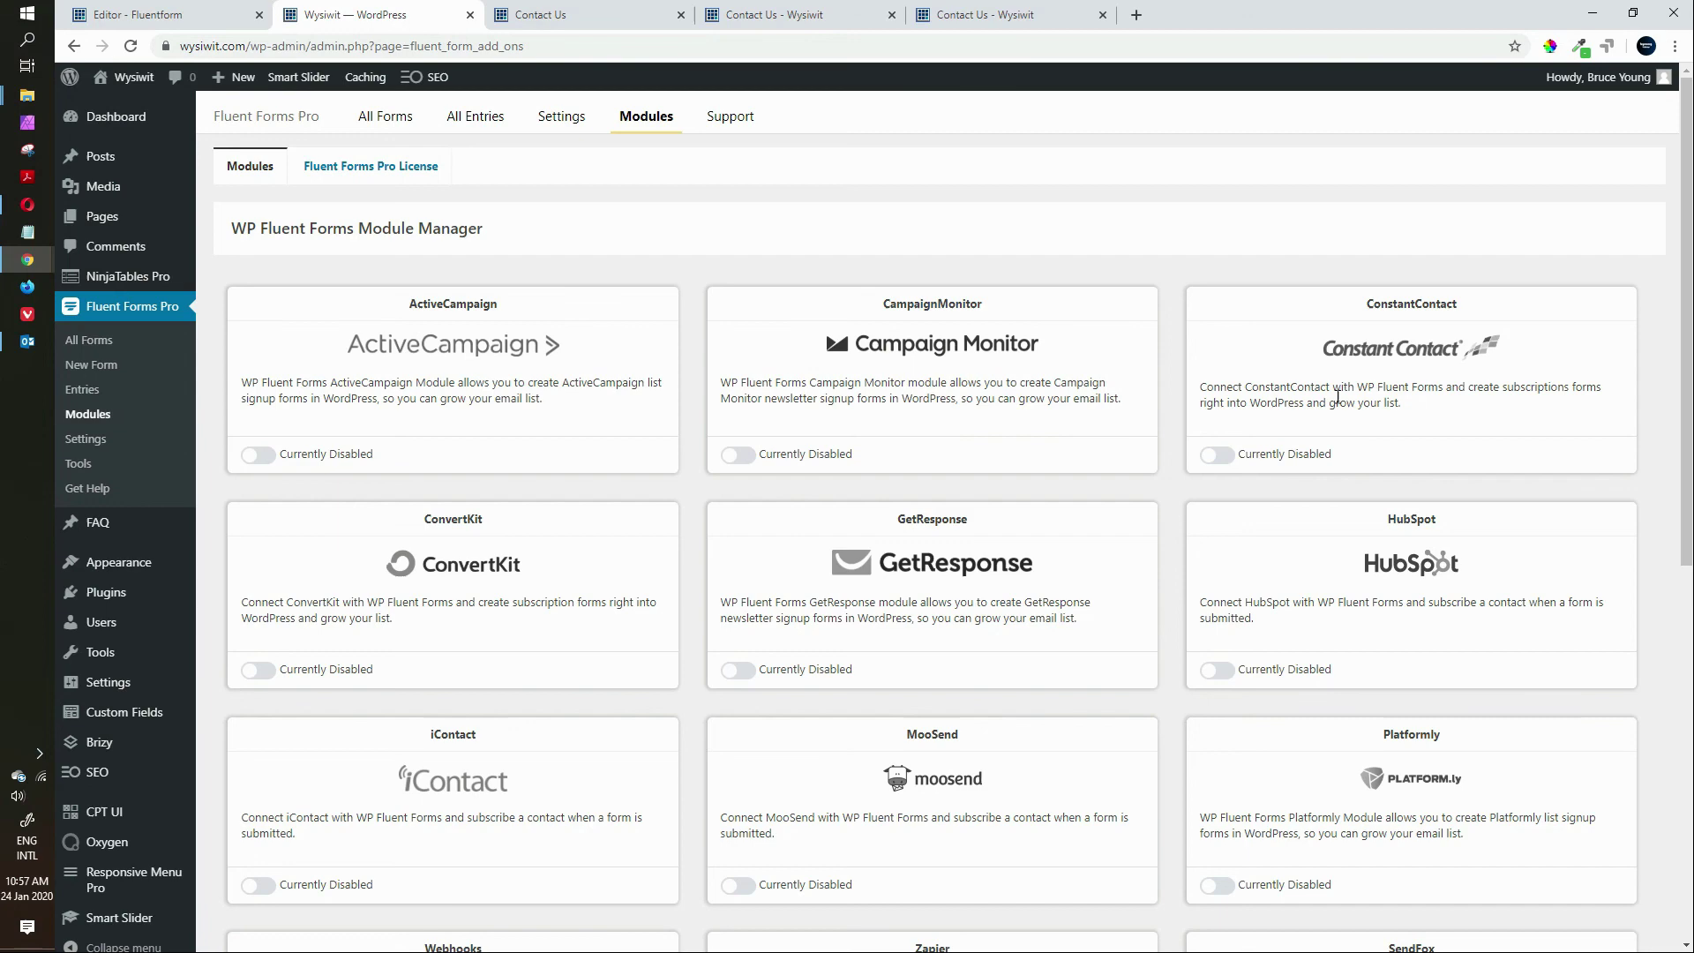
{"action": "scroll", "coordinate": [1267, 650], "scroll_direction": "down", "scroll_amount": 2}
{"action": "scroll", "coordinate": [1267, 657], "scroll_direction": "down", "scroll_amount": 5}
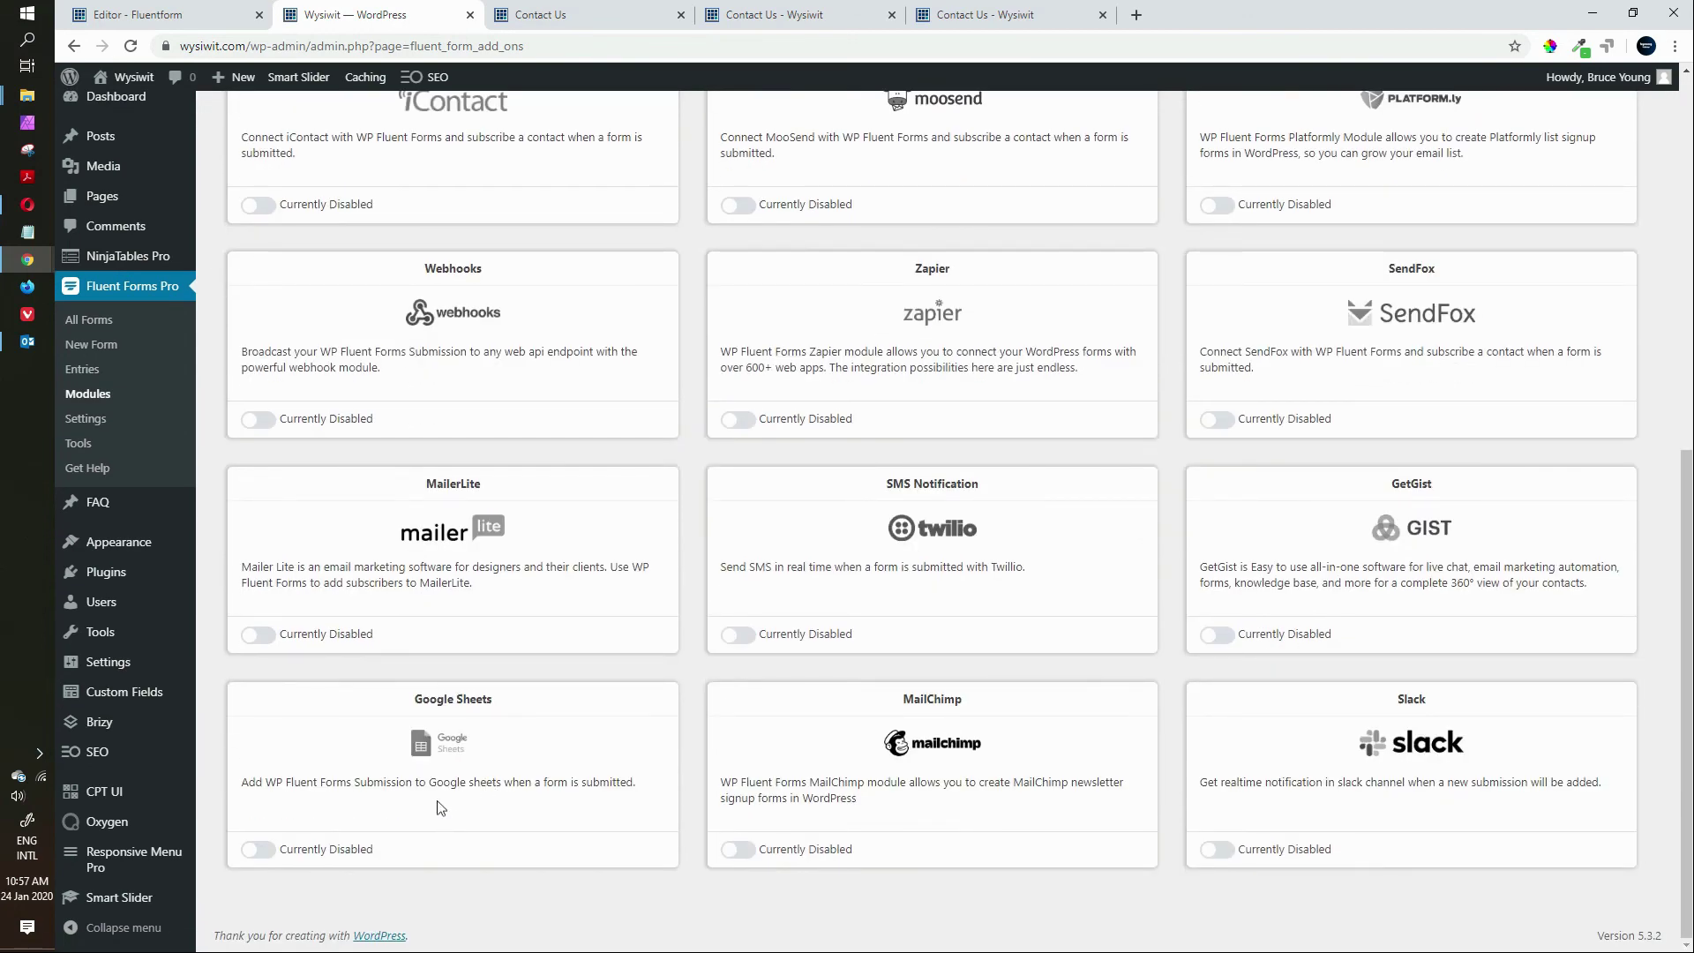
{"action": "scroll", "coordinate": [653, 723], "scroll_direction": "up", "scroll_amount": 6}
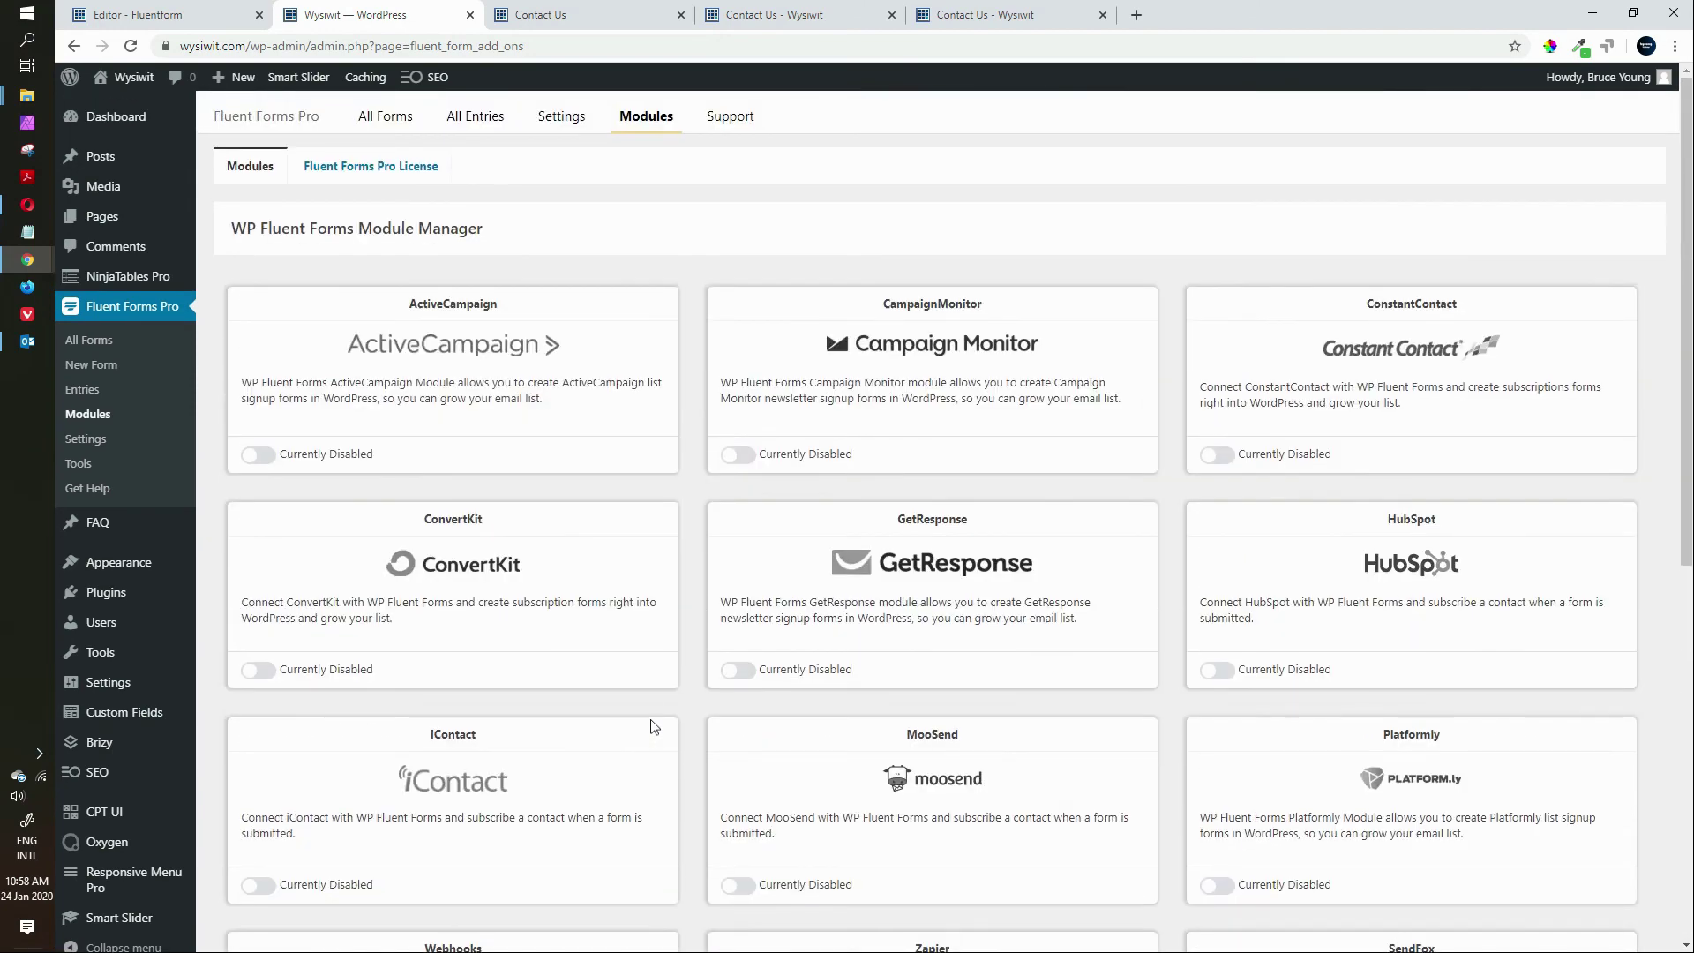
Reload the Contact Us page preview so it shows the updated form
{"action": "left_click", "coordinate": [397, 116]}
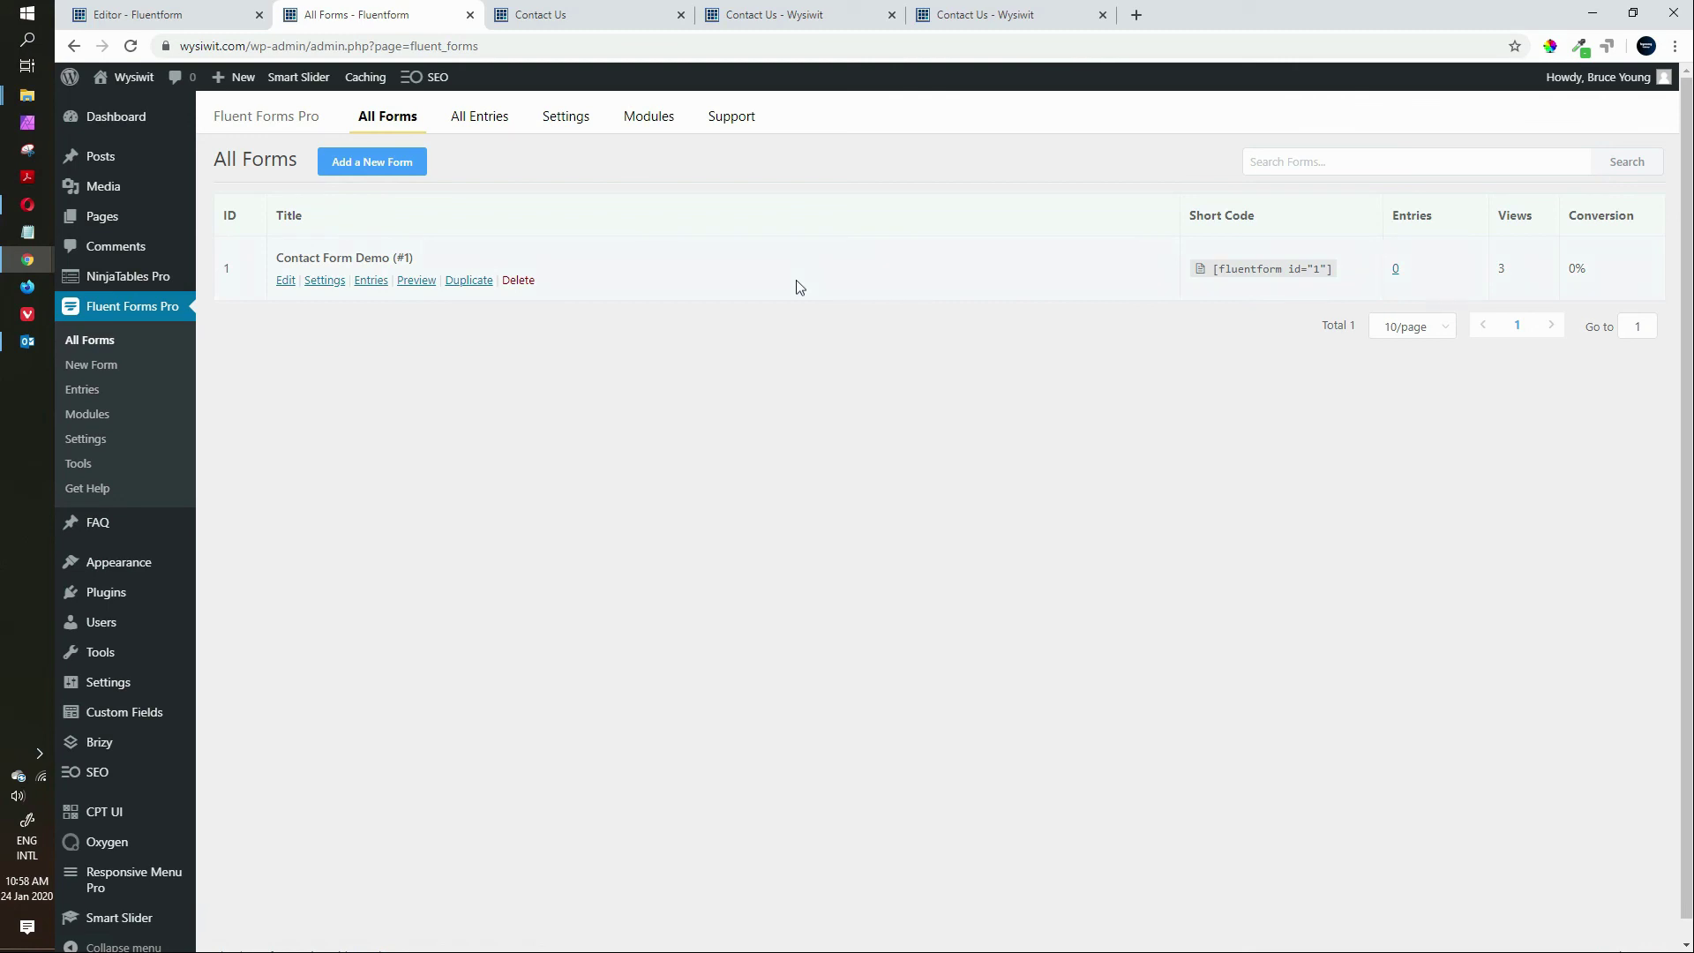
{"action": "left_click", "coordinate": [970, 16]}
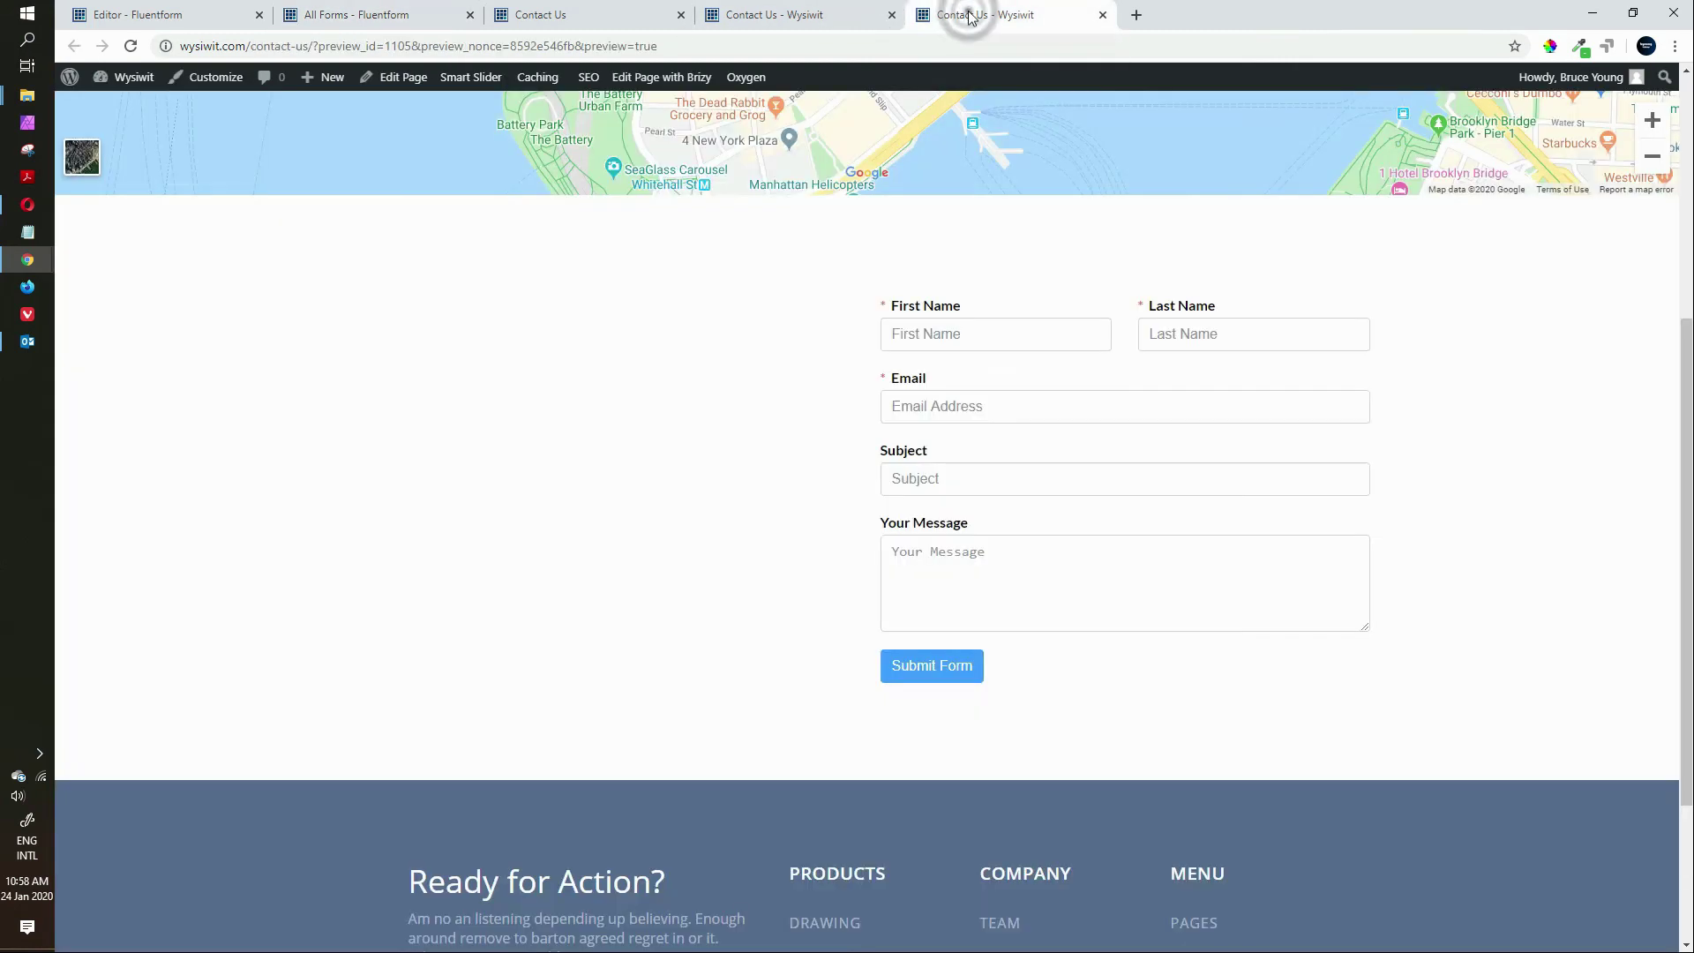
{"action": "left_click", "coordinate": [130, 45]}
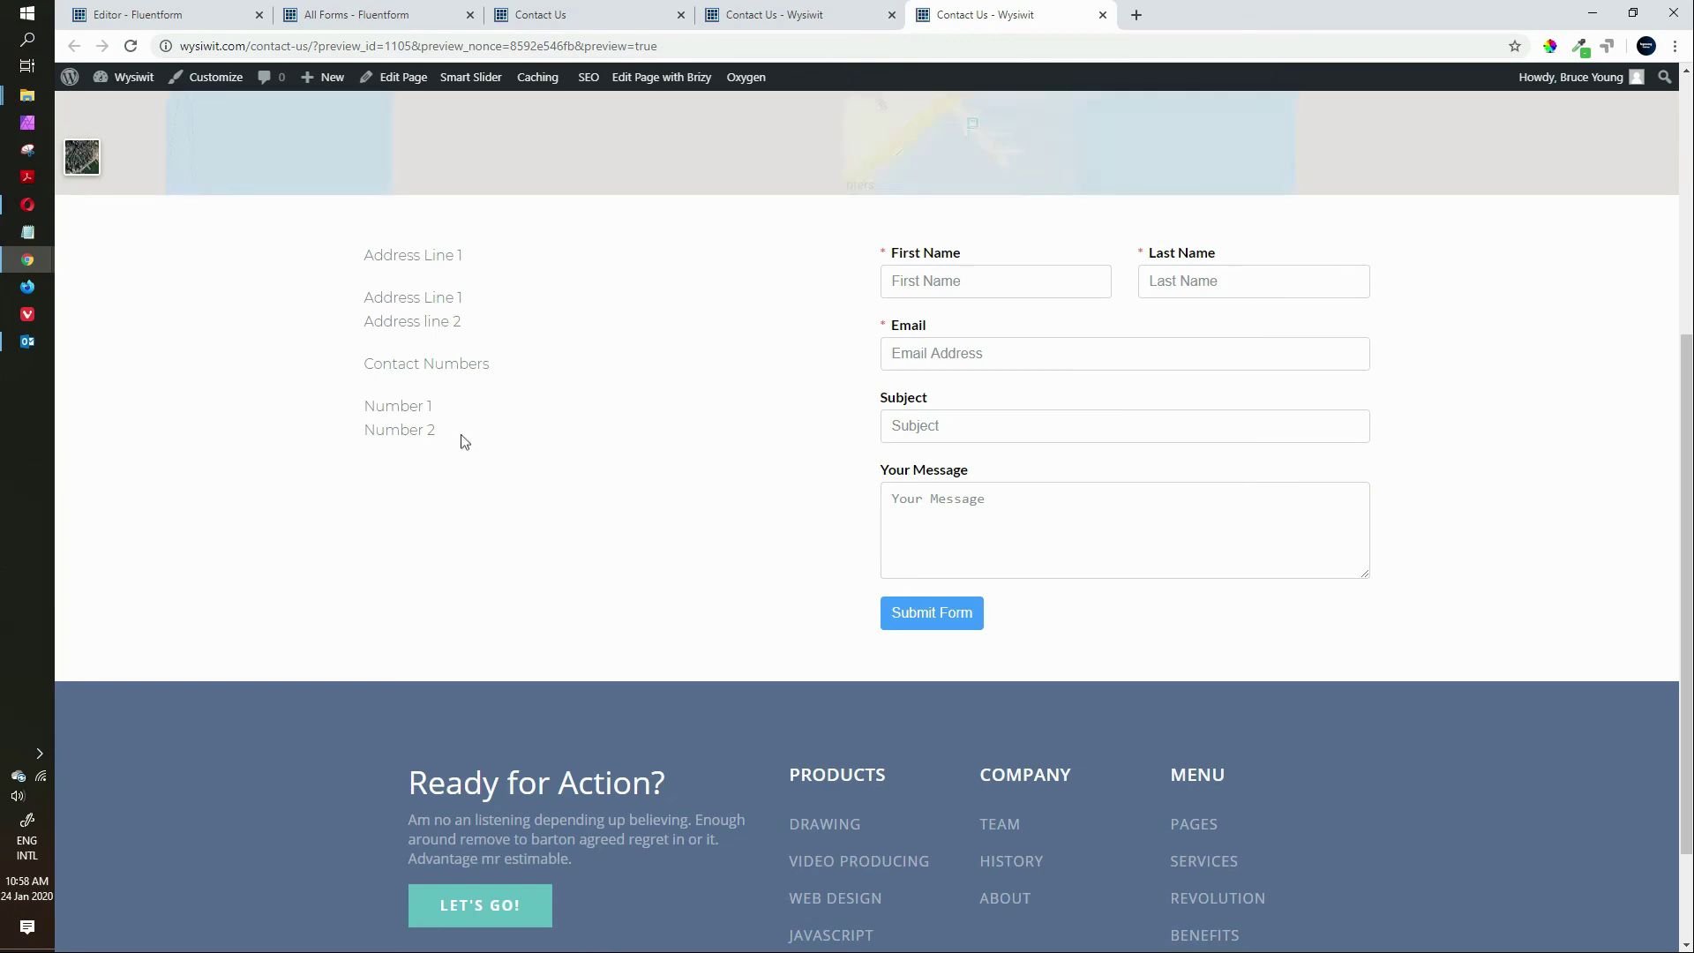
{"action": "scroll", "coordinate": [1096, 470], "scroll_direction": "up", "scroll_amount": 5}
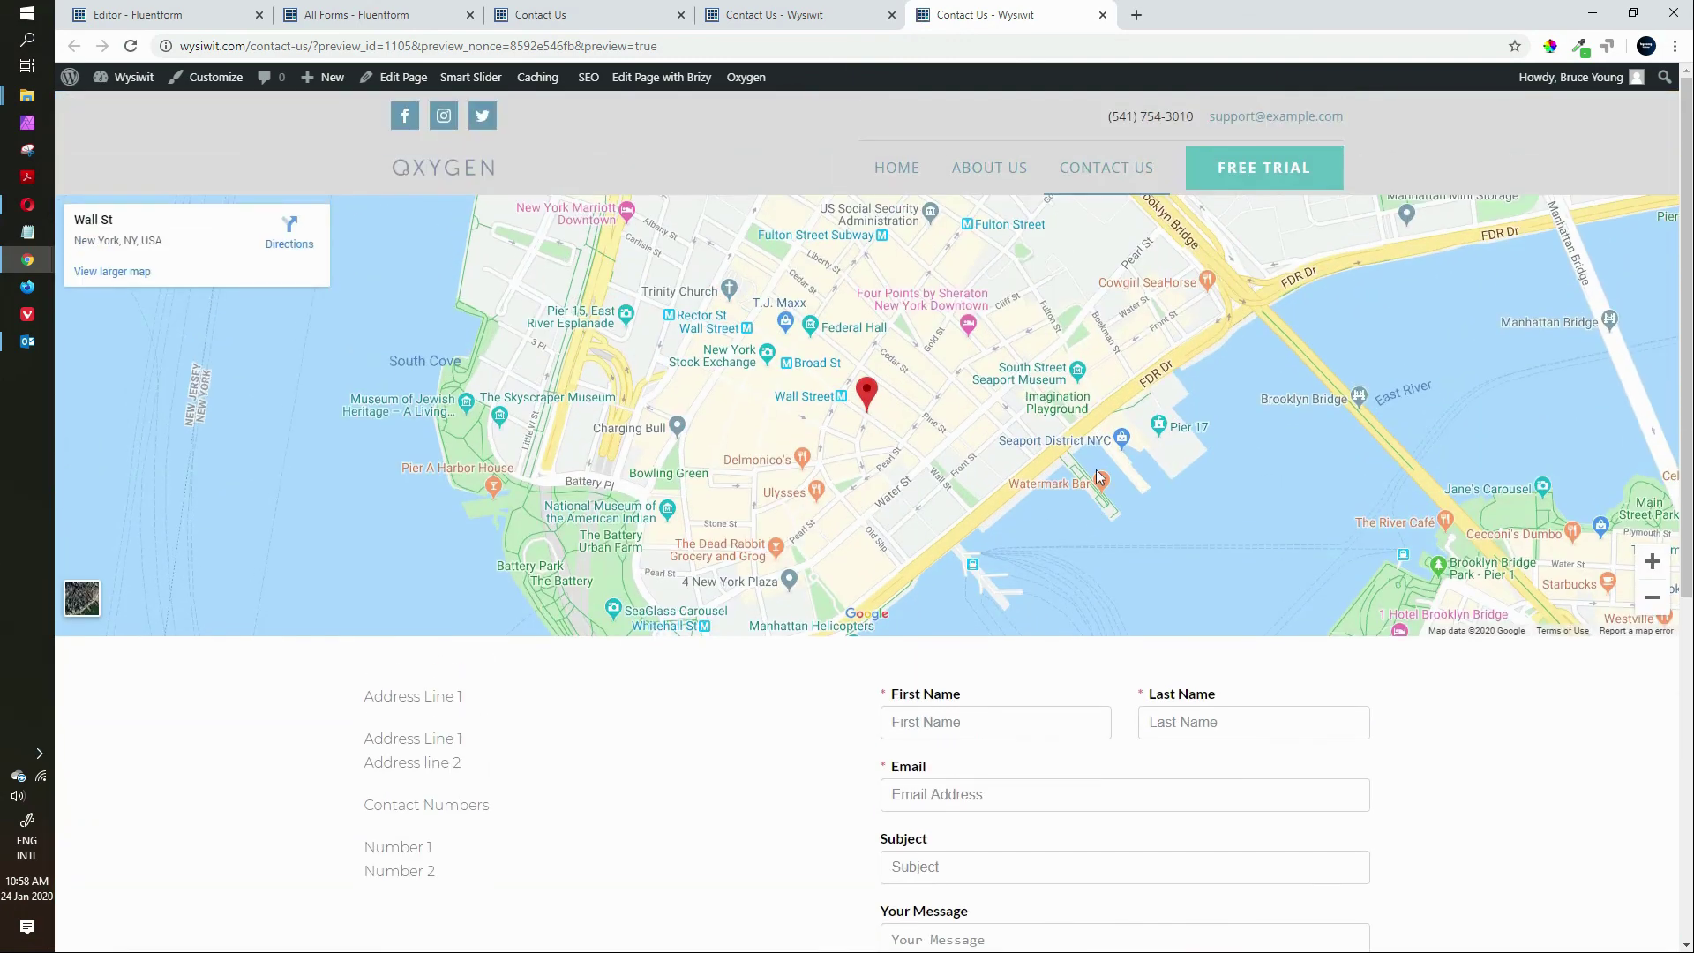
{"action": "scroll", "coordinate": [1098, 469], "scroll_direction": "down", "scroll_amount": 3}
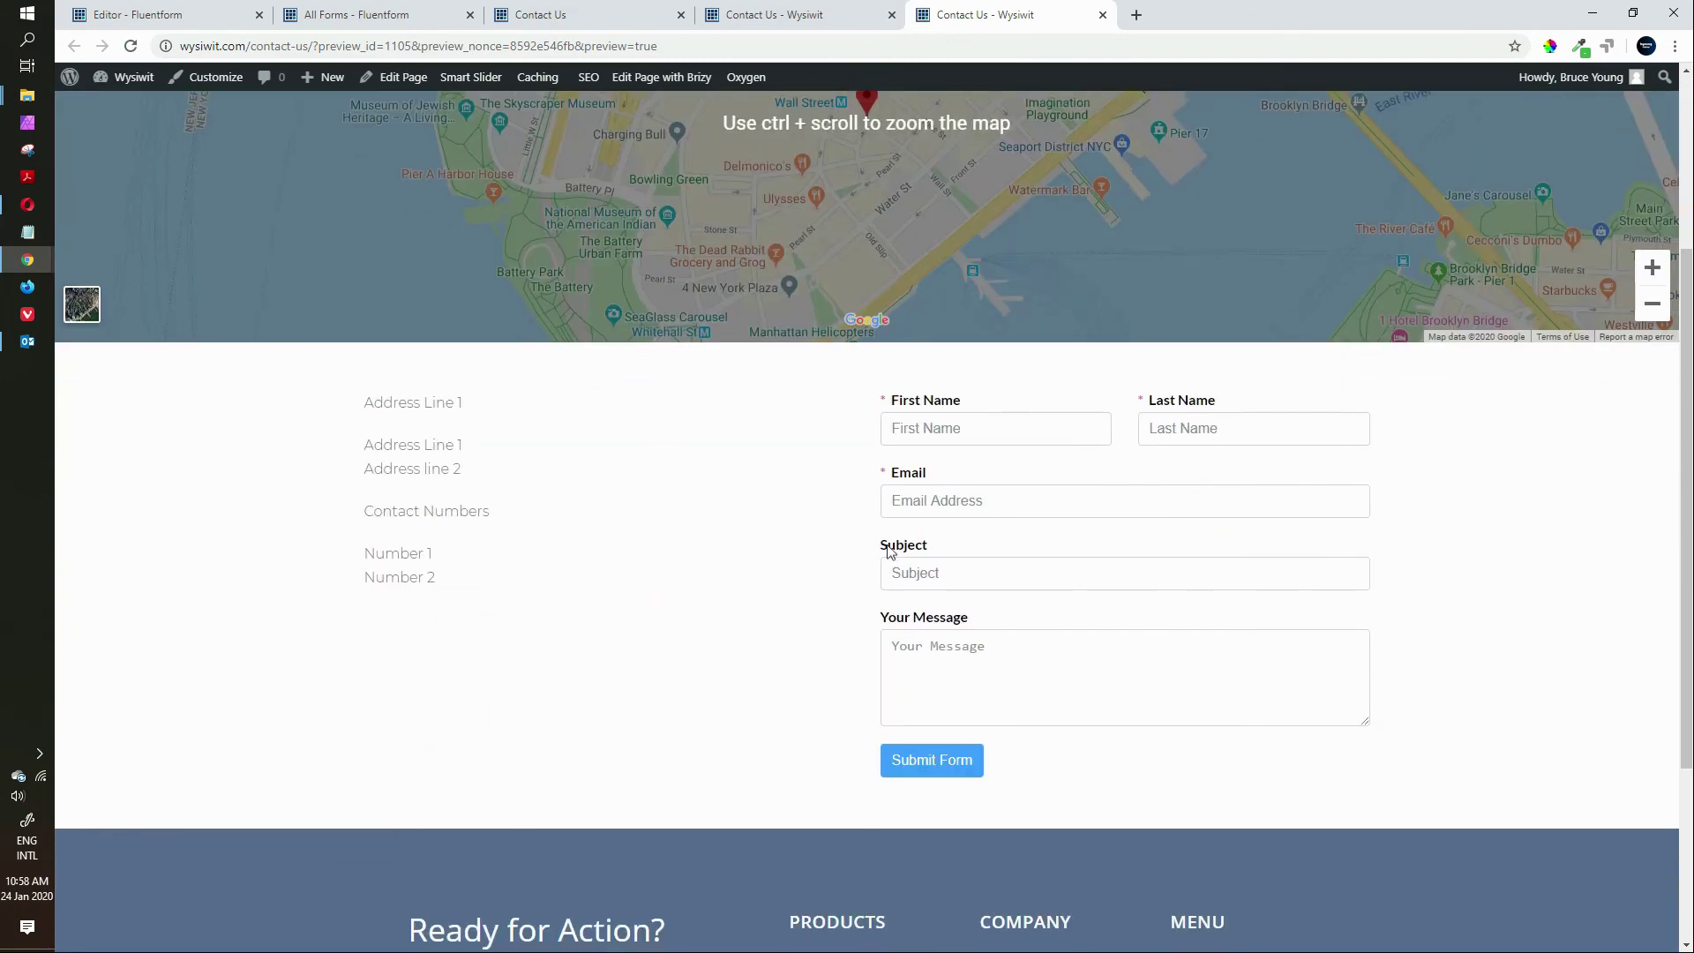
Autofill the first name, last name and email fields and submit the test entry
{"action": "left_click", "coordinate": [988, 428]}
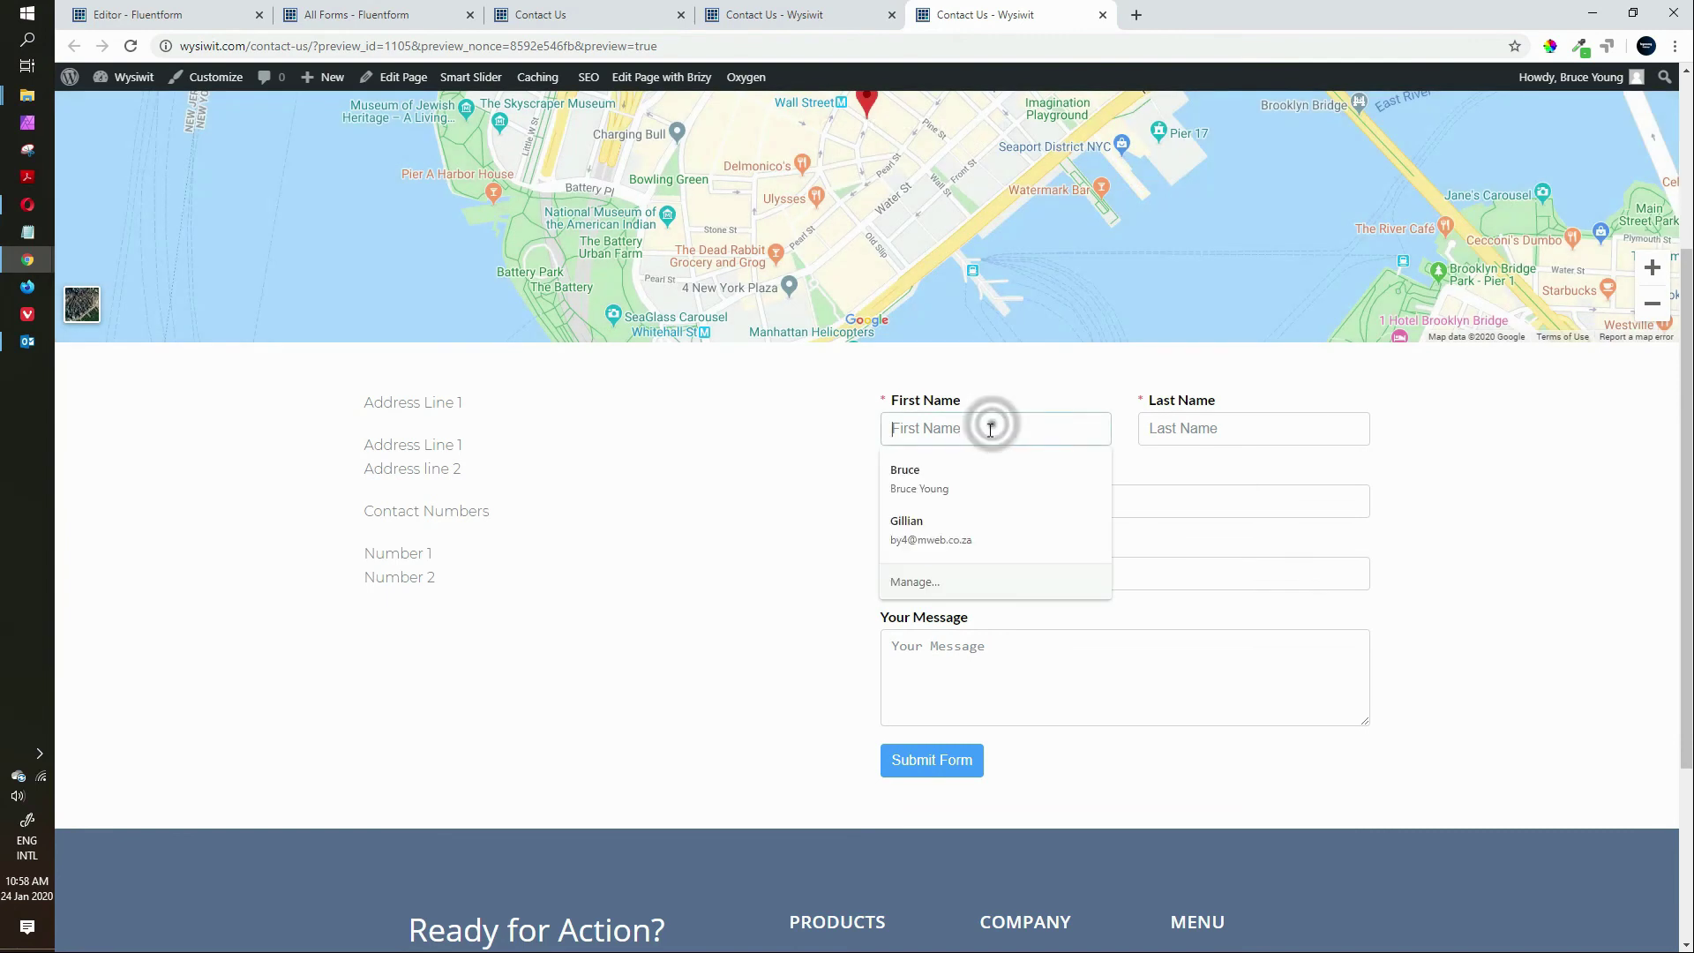
{"action": "left_click", "coordinate": [962, 474]}
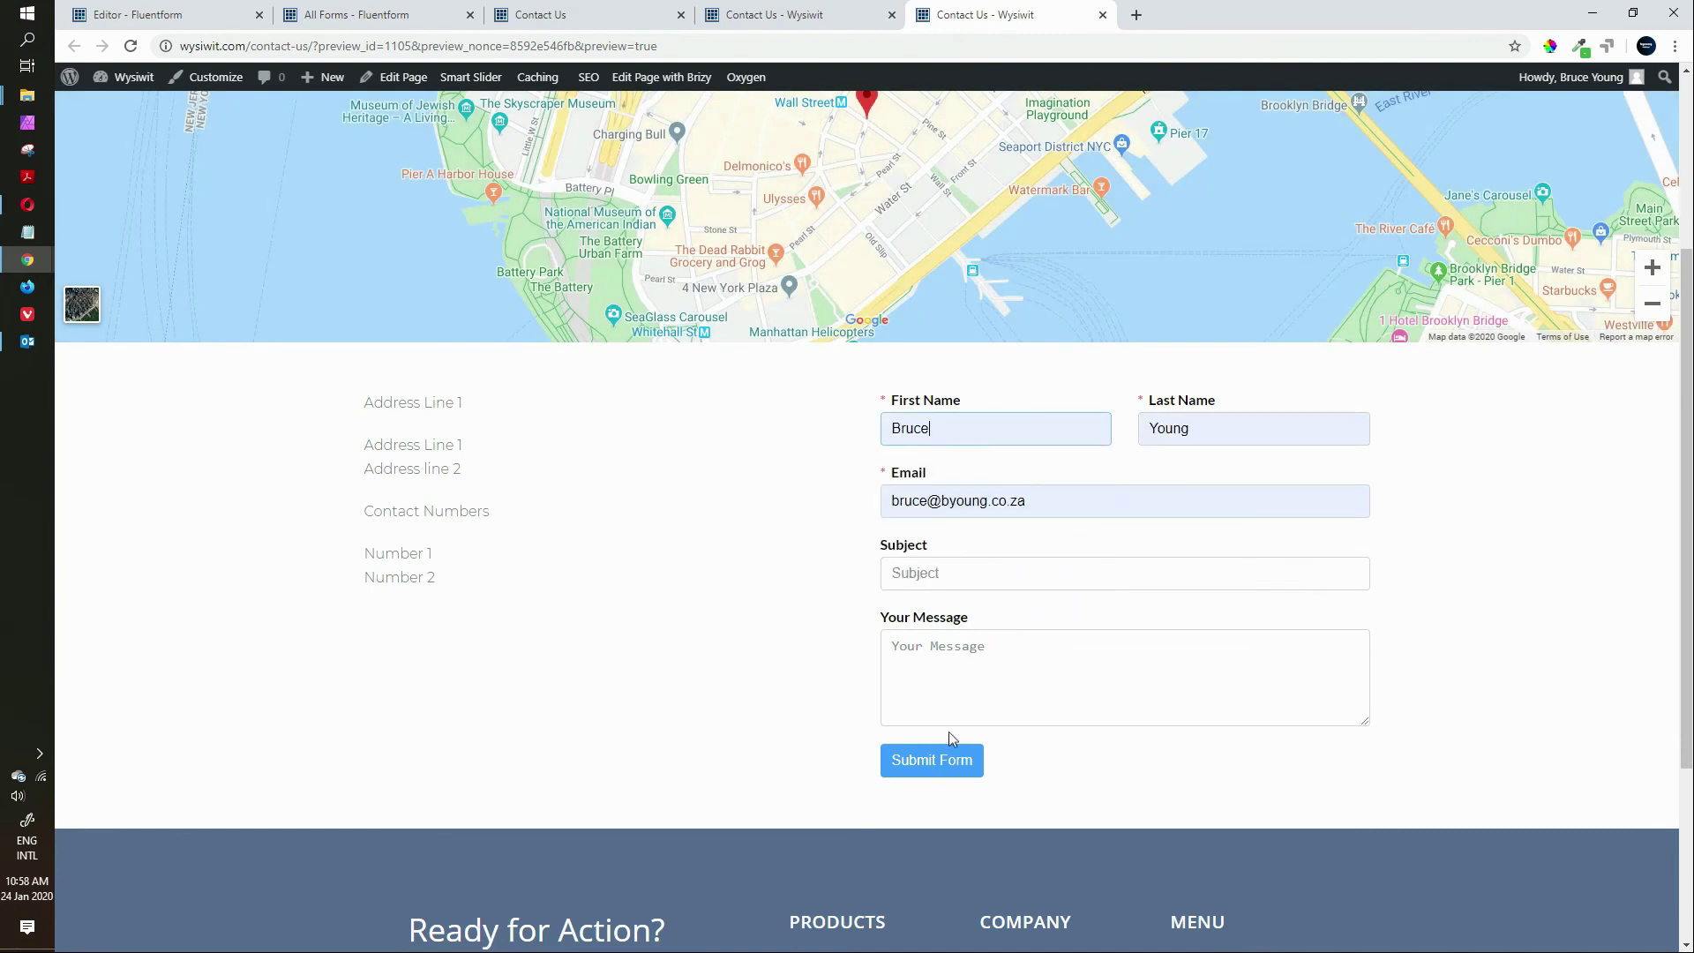
{"action": "left_click", "coordinate": [912, 773]}
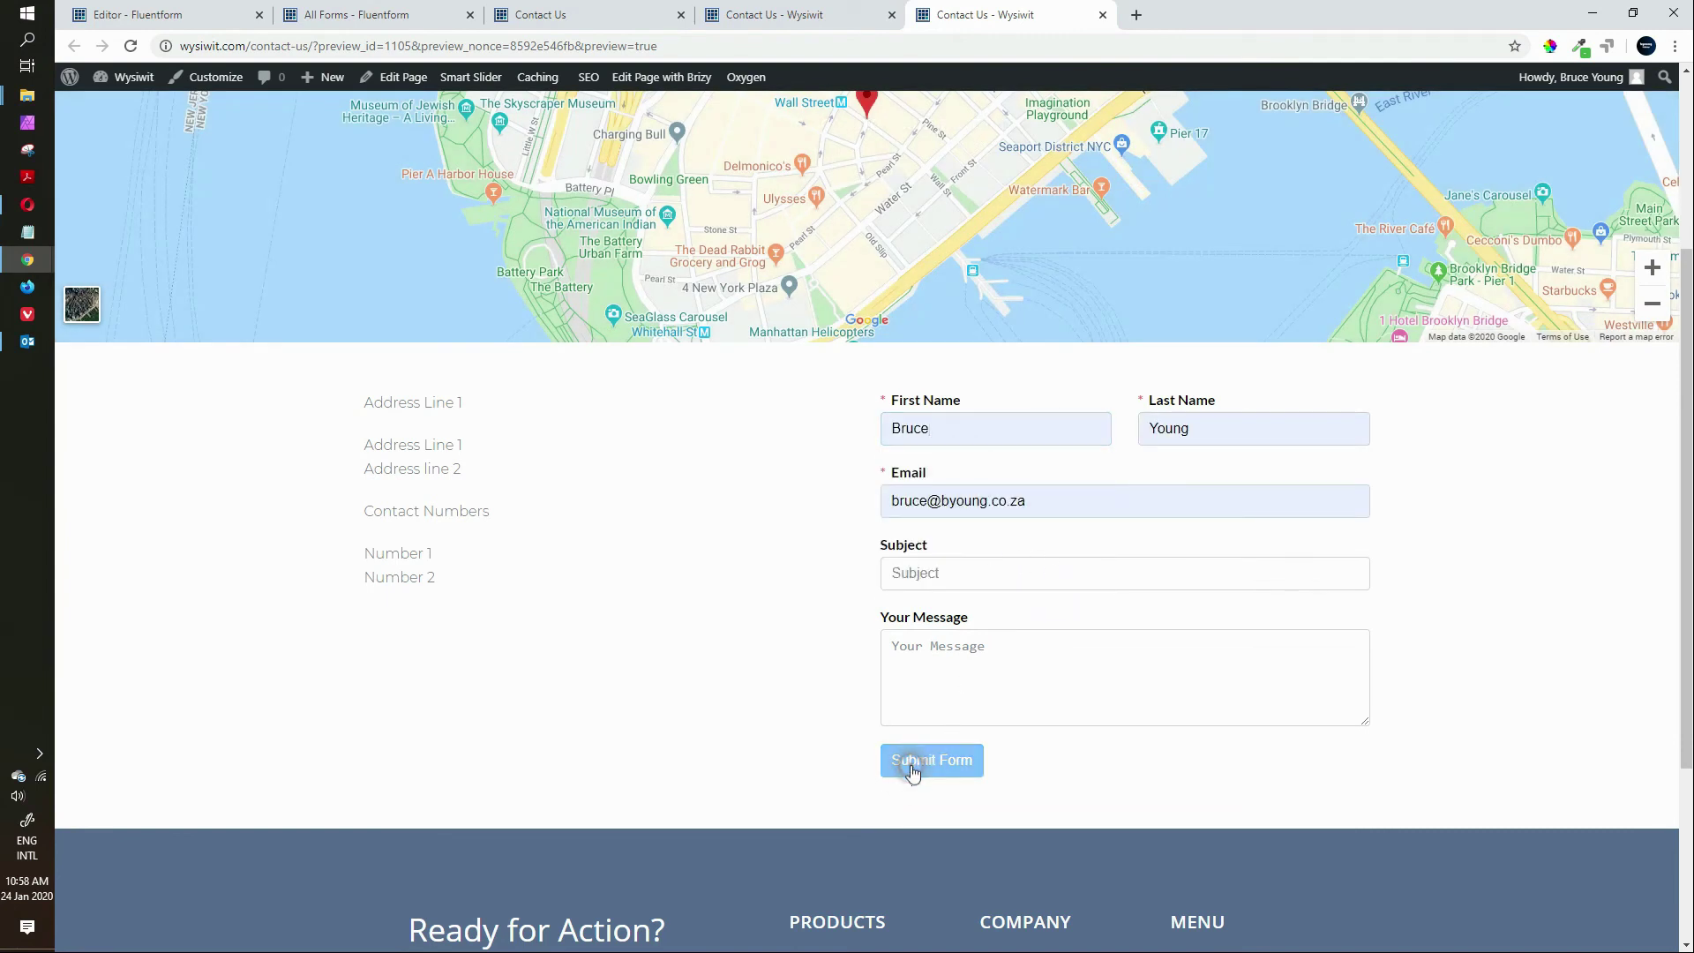